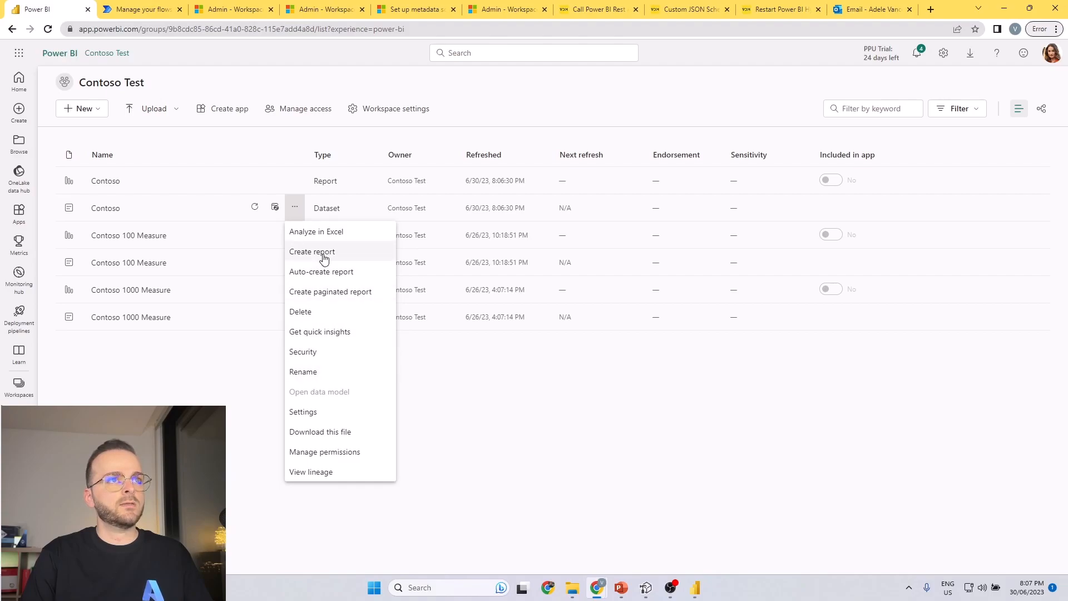
Create a report from the Contoso dataset, expand the FactSales table, widen the Data pane and collapse the Filters pane.
{"action": "left_click", "coordinate": [325, 253]}
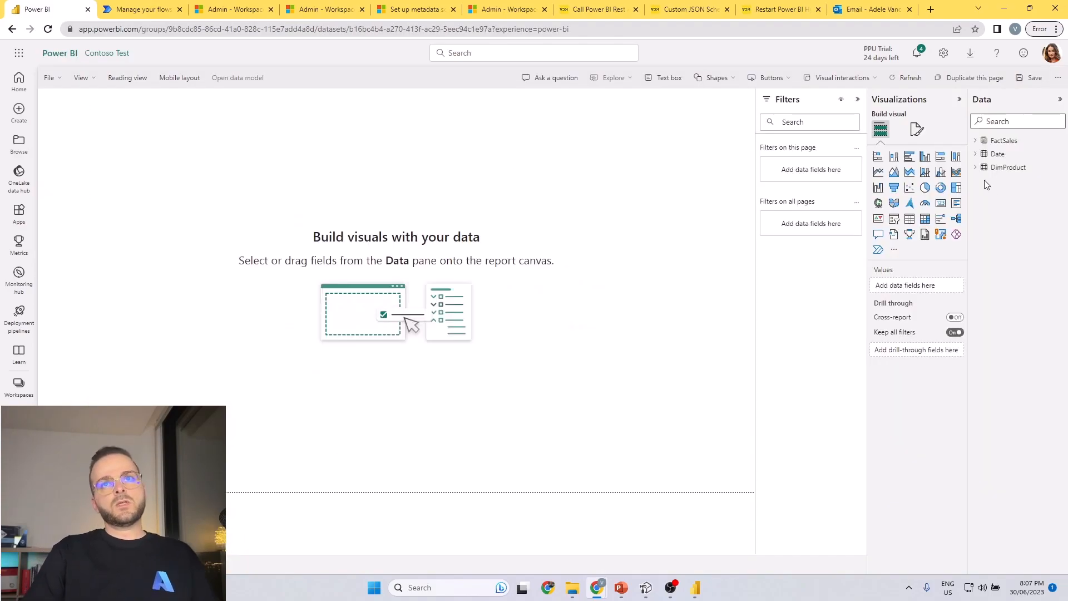
{"action": "left_click", "coordinate": [976, 140]}
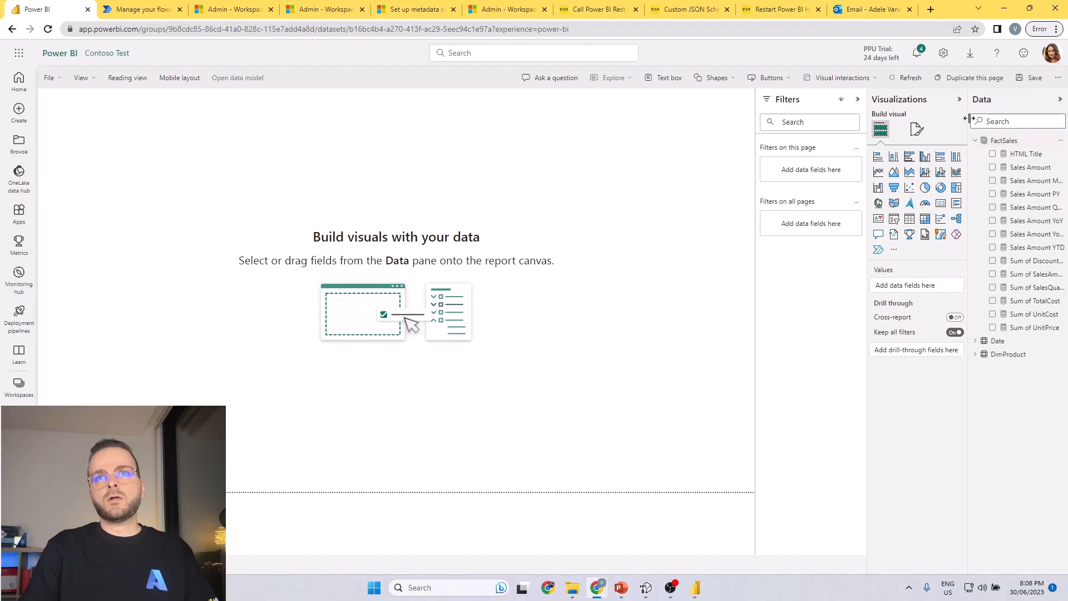
{"action": "left_click_drag", "start_coordinate": [969, 169], "coordinate": [919, 170]}
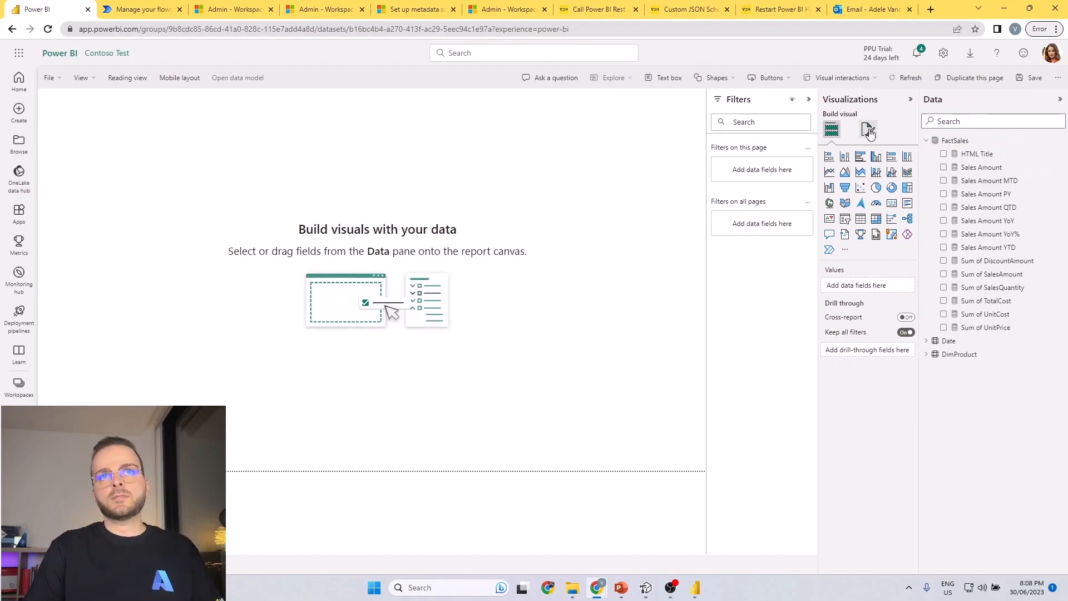
{"action": "left_click", "coordinate": [807, 101]}
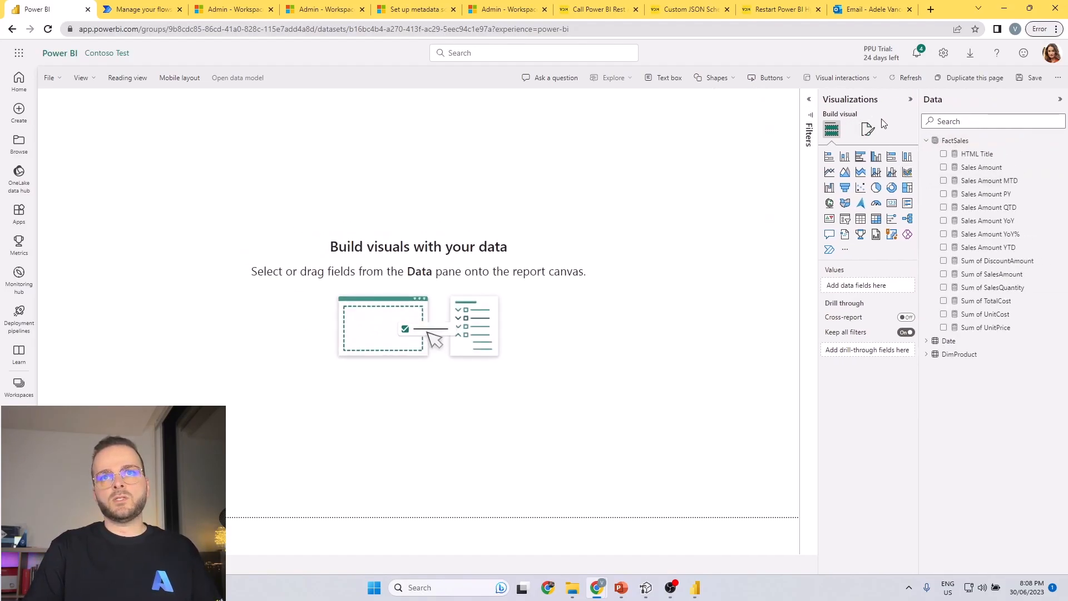
Add a column chart of Sum of SalesAmount, enlarge it, and lower its upper edge to leave space above it.
{"action": "left_click", "coordinate": [943, 275]}
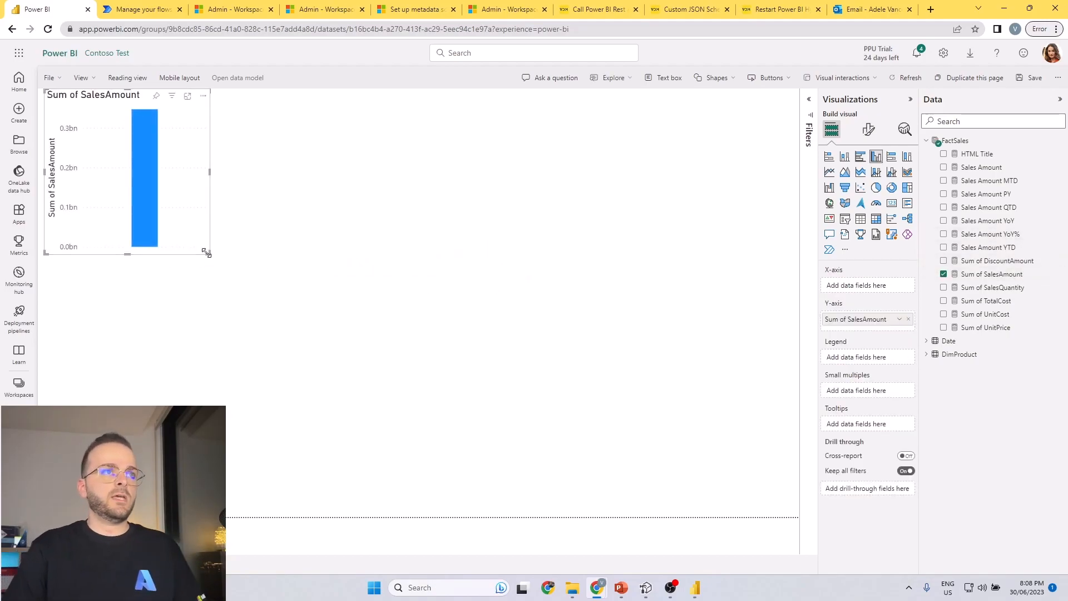
{"action": "left_click_drag", "start_coordinate": [208, 253], "coordinate": [295, 338]}
{"action": "mouse_move", "coordinate": [159, 137]}
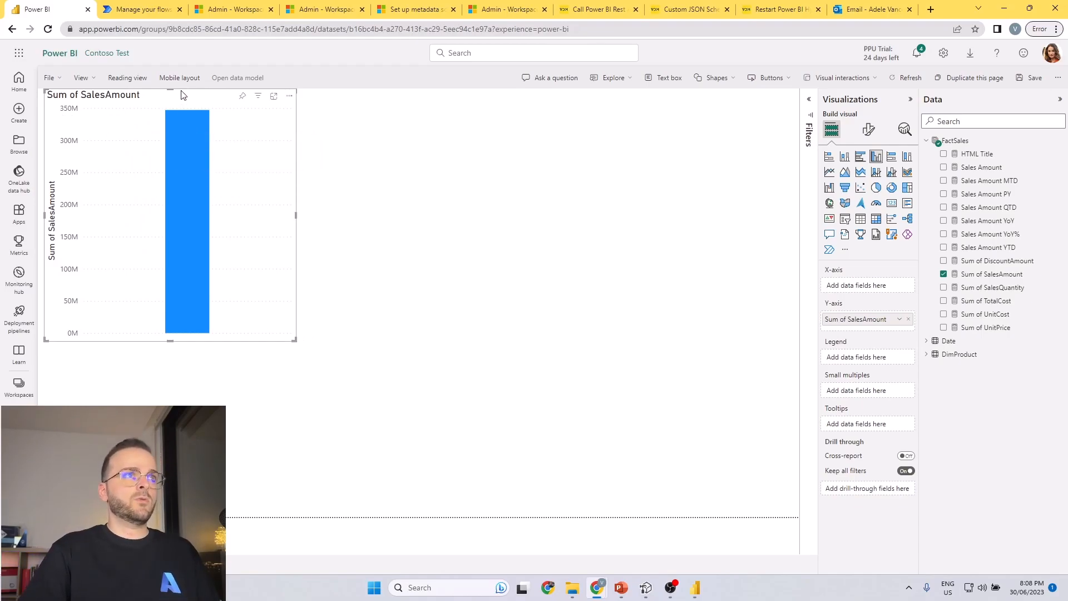
{"action": "left_click_drag", "start_coordinate": [174, 90], "coordinate": [189, 152]}
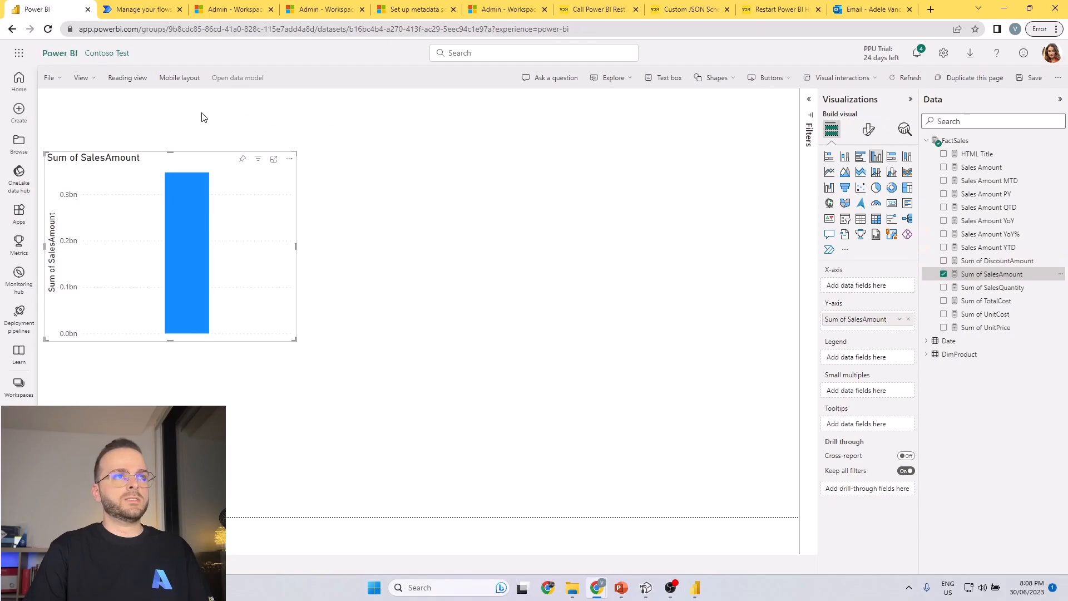
{"action": "left_click_drag", "start_coordinate": [39, 87], "coordinate": [801, 125]}
{"action": "key", "text": "Escape"}
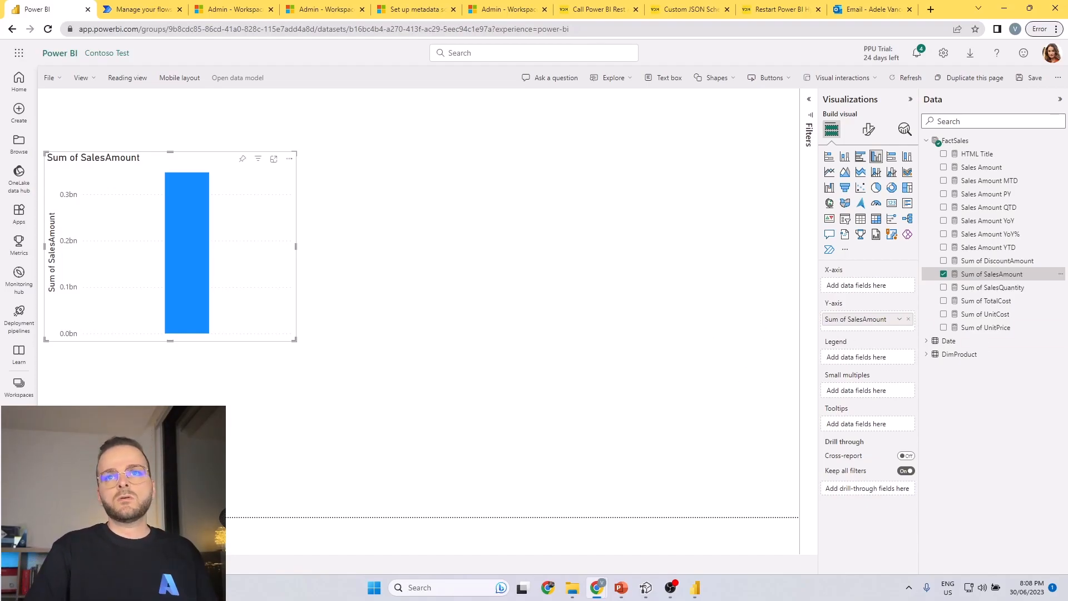
Switch to Power BI Desktop and examine the formulas of the FactSales measures, including Sum of SalesAmount and Sum of SalesQuantity.
{"action": "key", "text": "alt+Tab"}
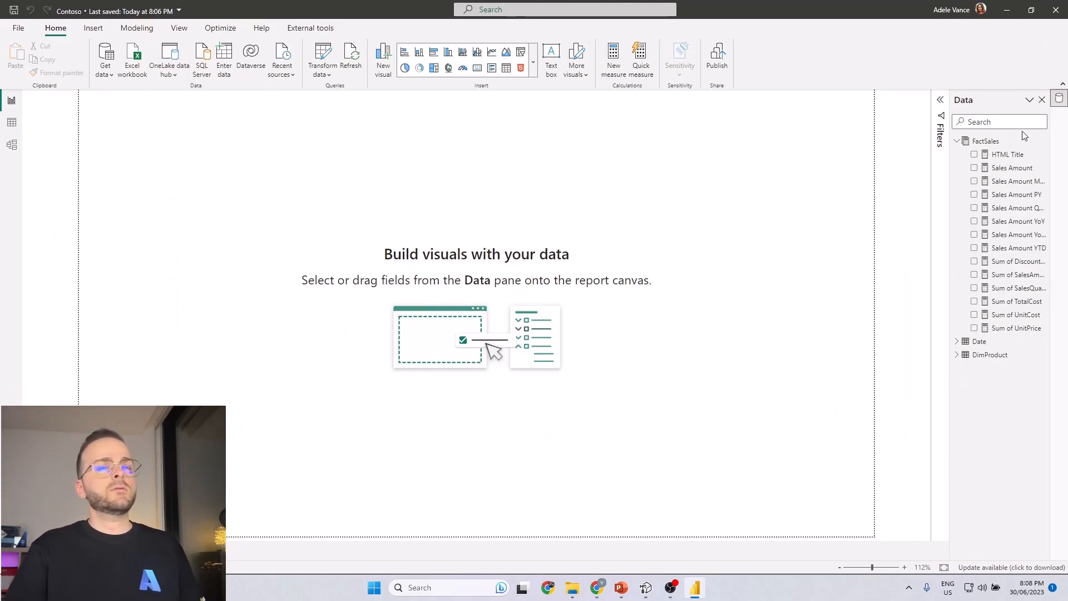
{"action": "left_click", "coordinate": [1020, 157]}
{"action": "left_click", "coordinate": [1017, 234]}
{"action": "left_click", "coordinate": [1018, 274]}
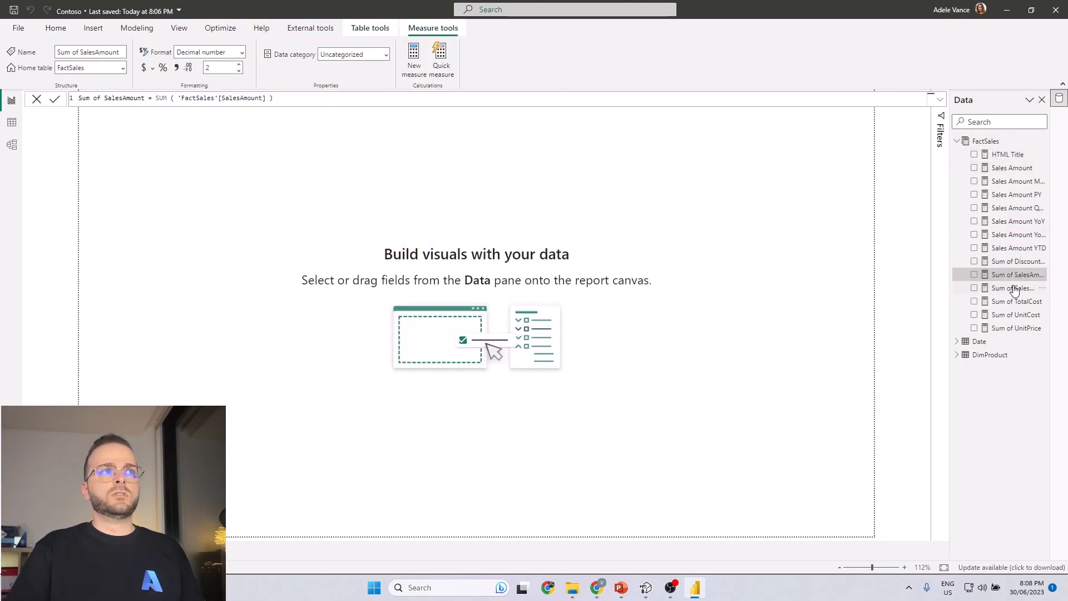
{"action": "left_click", "coordinate": [1018, 288]}
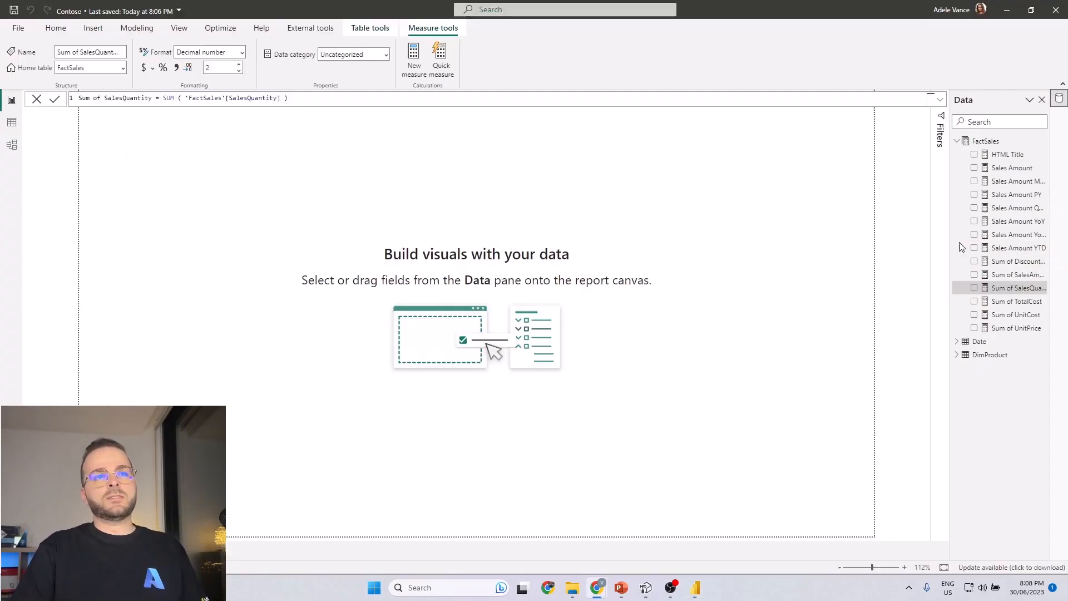
Close the old Tabular Editor session, relaunch Tabular Editor on the Contoso model and maximize its window.
{"action": "left_click", "coordinate": [326, 30]}
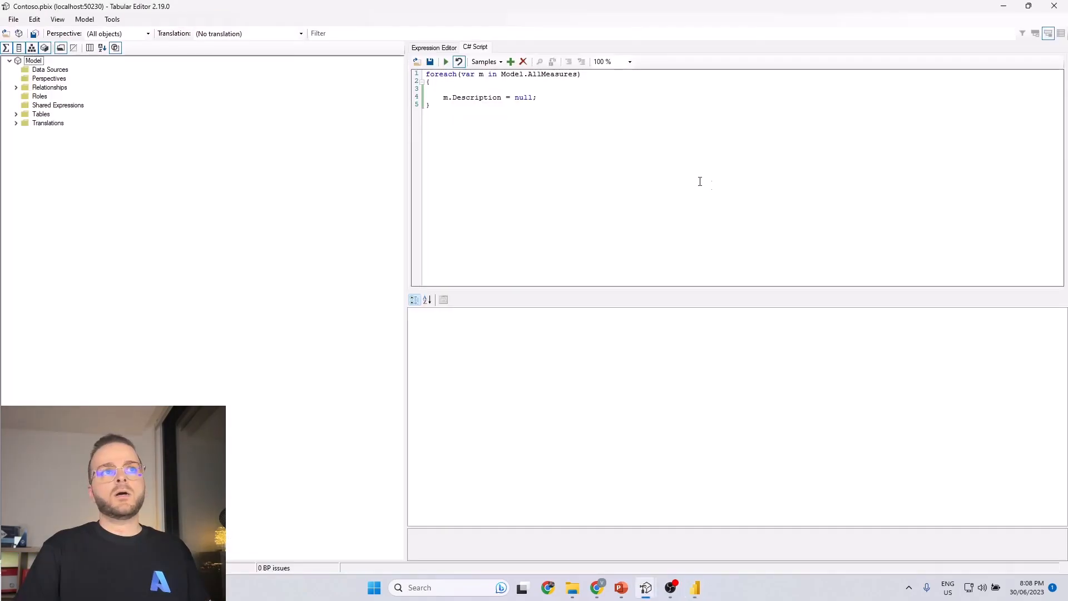
{"action": "left_click", "coordinate": [1054, 6]}
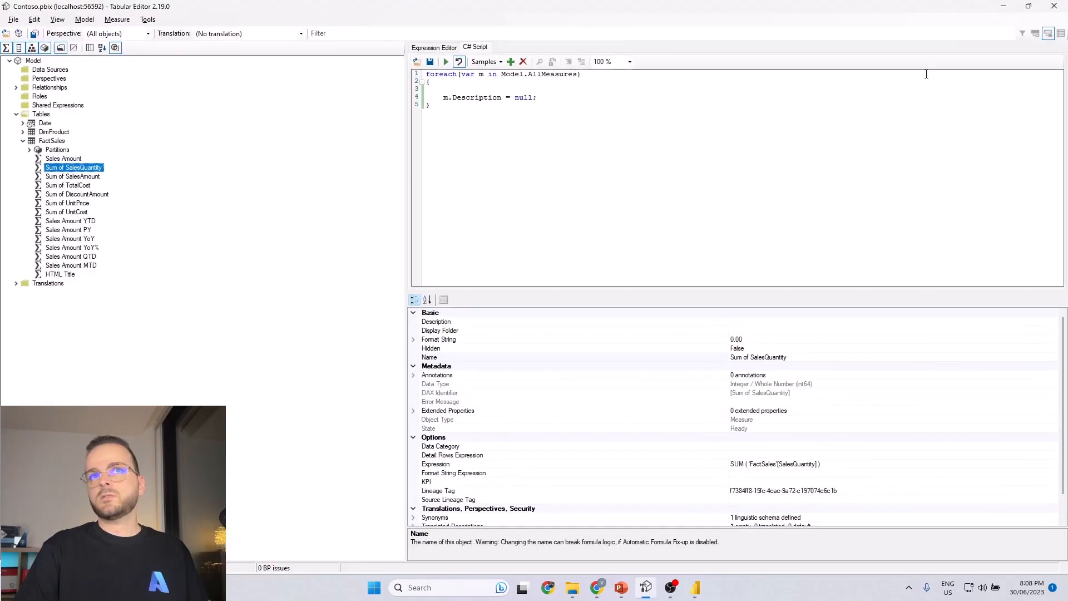
{"action": "left_click", "coordinate": [1053, 6]}
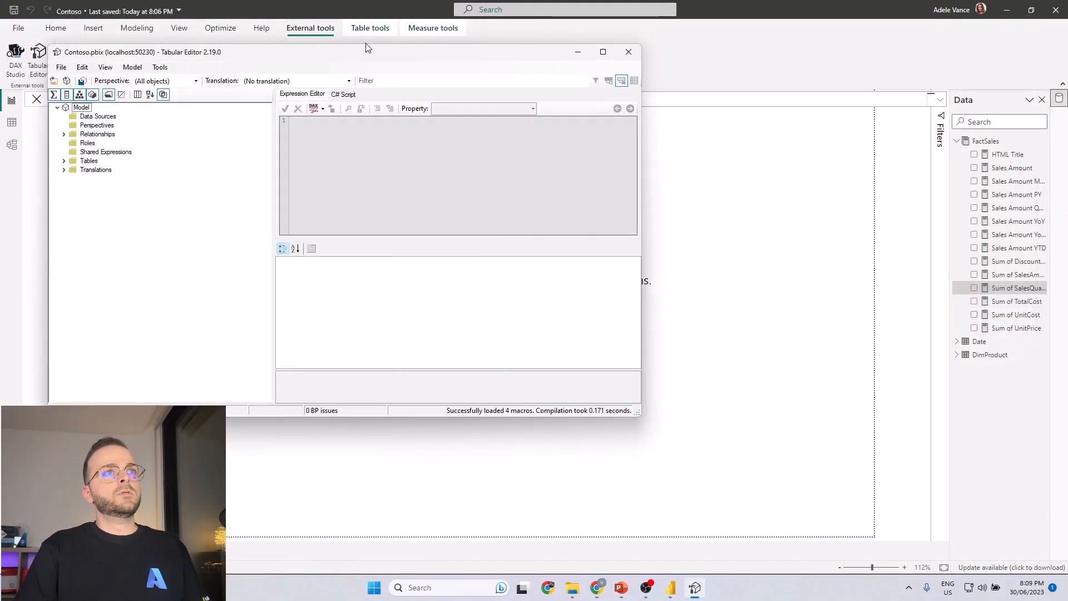
{"action": "double_click", "coordinate": [369, 51]}
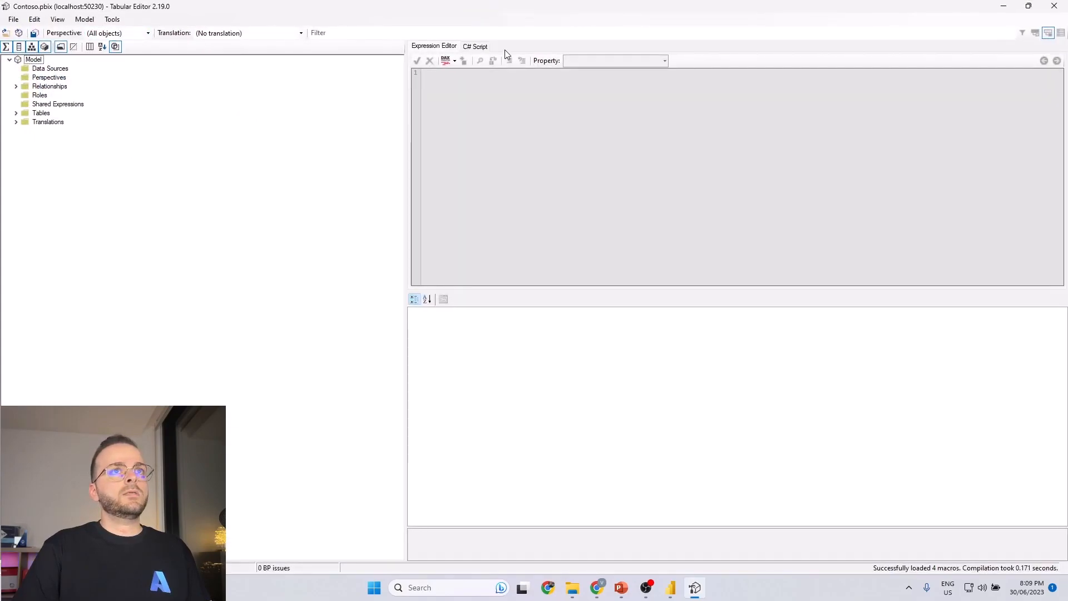
Load and run the C# script that loops over Model.AllMeasures and sets m.Description = m.Expression.
{"action": "left_click", "coordinate": [476, 46]}
{"action": "left_click", "coordinate": [481, 61]}
{"action": "mouse_move", "coordinate": [502, 73]}
{"action": "left_click", "coordinate": [606, 89]}
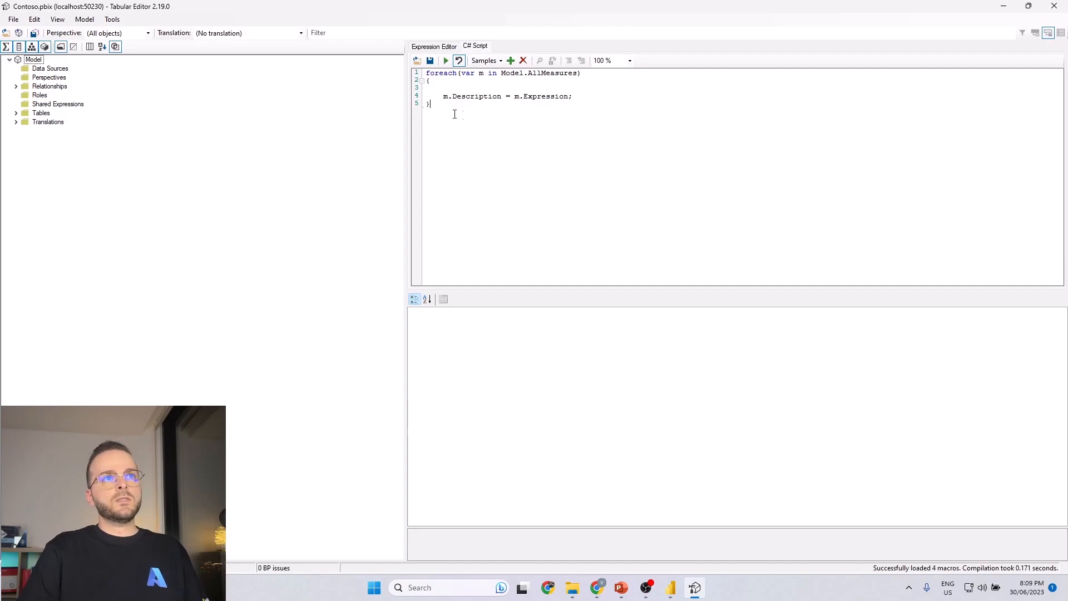
{"action": "left_click_drag", "start_coordinate": [460, 110], "coordinate": [424, 72]}
{"action": "left_click", "coordinate": [454, 85]}
{"action": "left_click", "coordinate": [445, 61]}
Check the Description of the Sales Amount measure in the FactSales table, and save the changes to the connected model.
{"action": "left_click", "coordinate": [16, 113]}
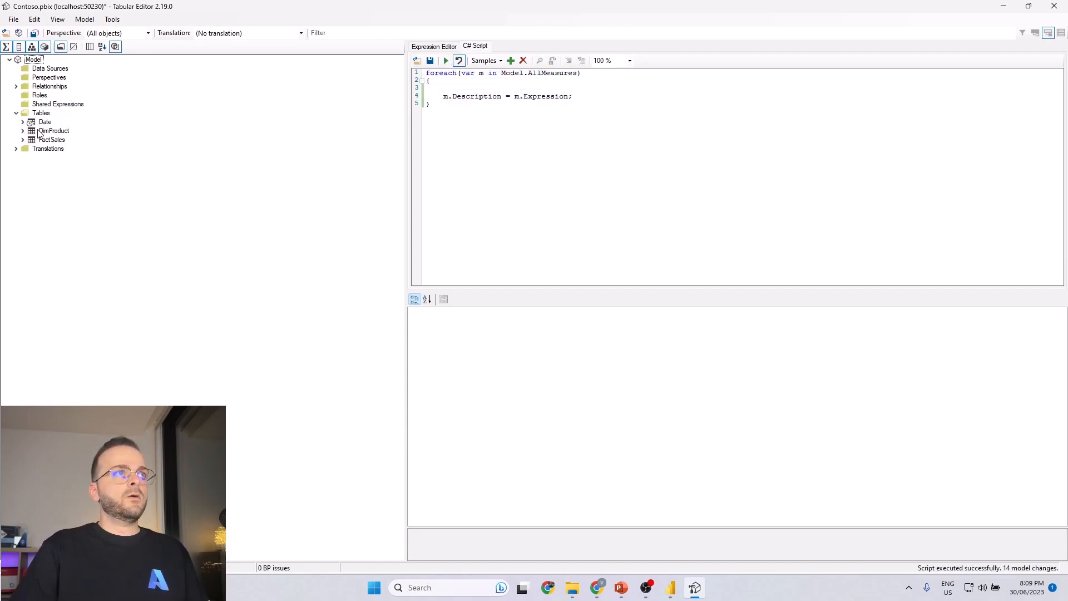
{"action": "left_click", "coordinate": [22, 140]}
{"action": "left_click", "coordinate": [62, 159]}
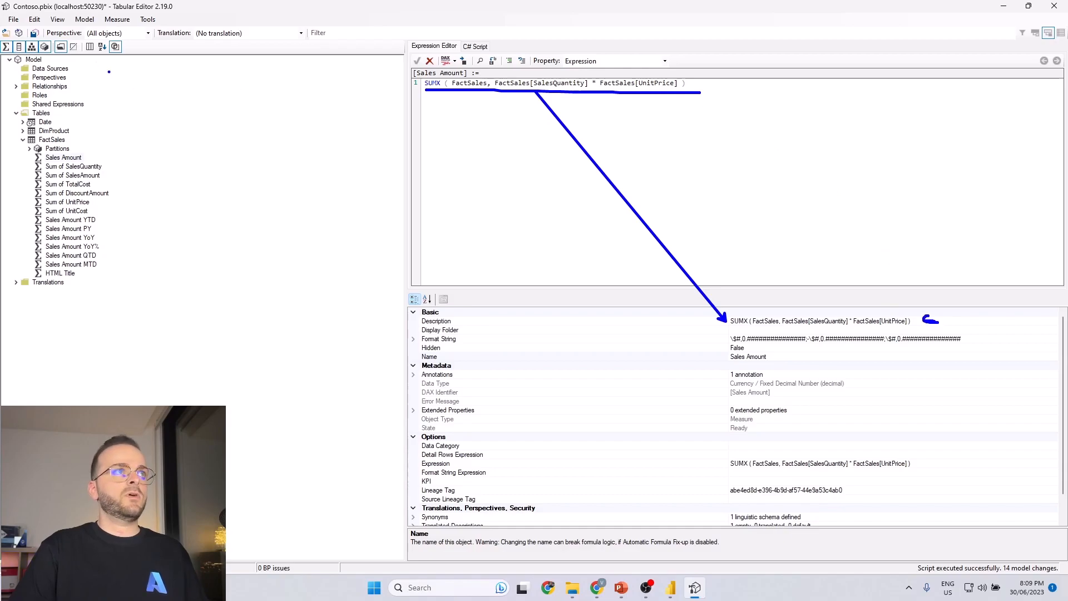
{"action": "left_click", "coordinate": [34, 33]}
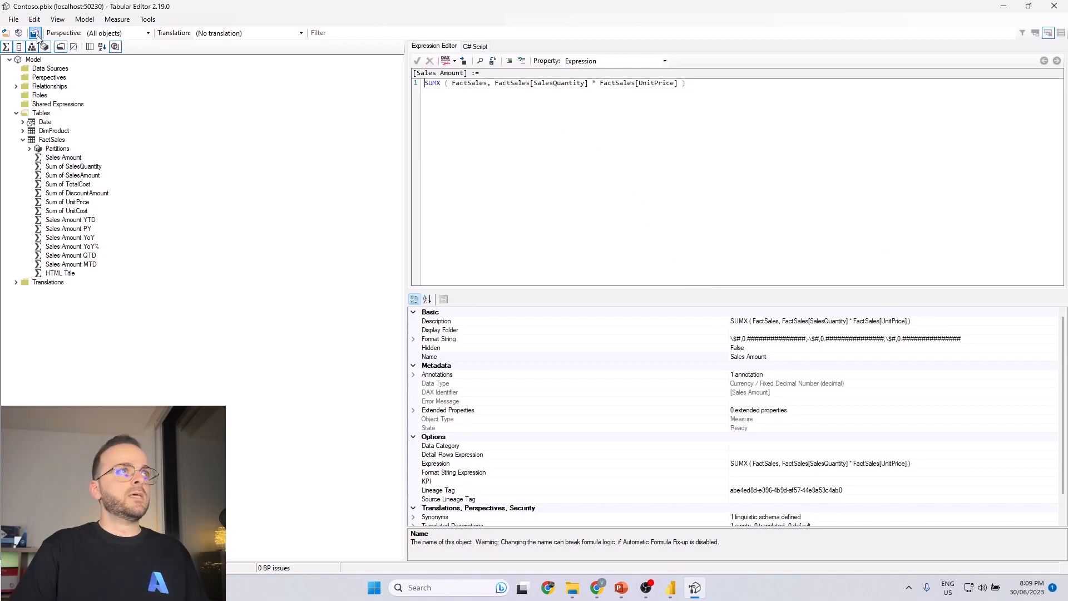
Return to Power BI Desktop, widen the Data pane, and compare the Sum of SalesAmount and HTML Title descriptions with their formulas.
{"action": "left_click", "coordinate": [1004, 7]}
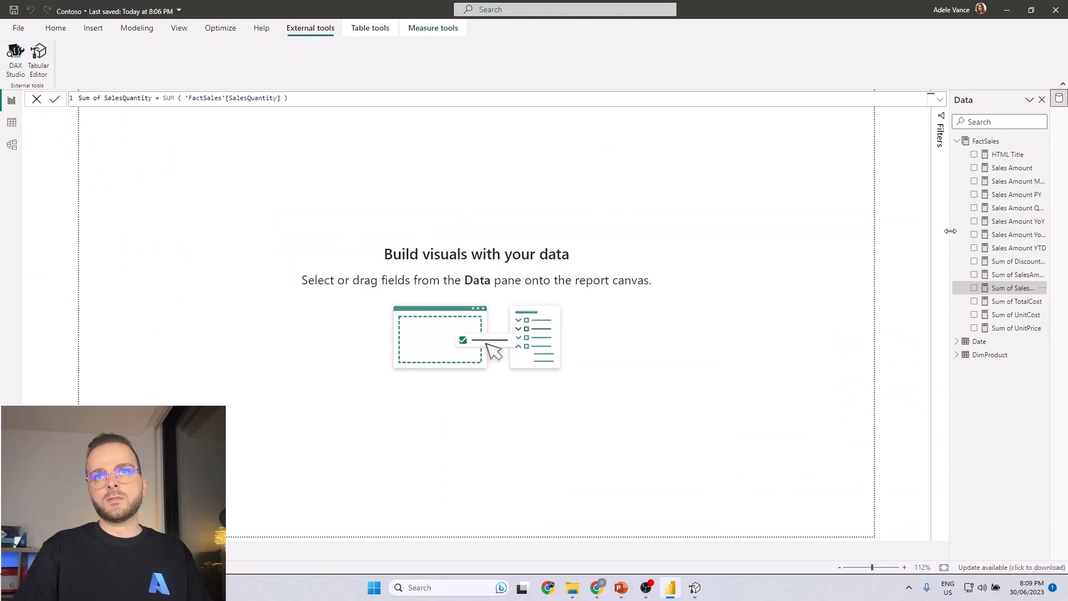
{"action": "left_click_drag", "start_coordinate": [950, 230], "coordinate": [916, 231]}
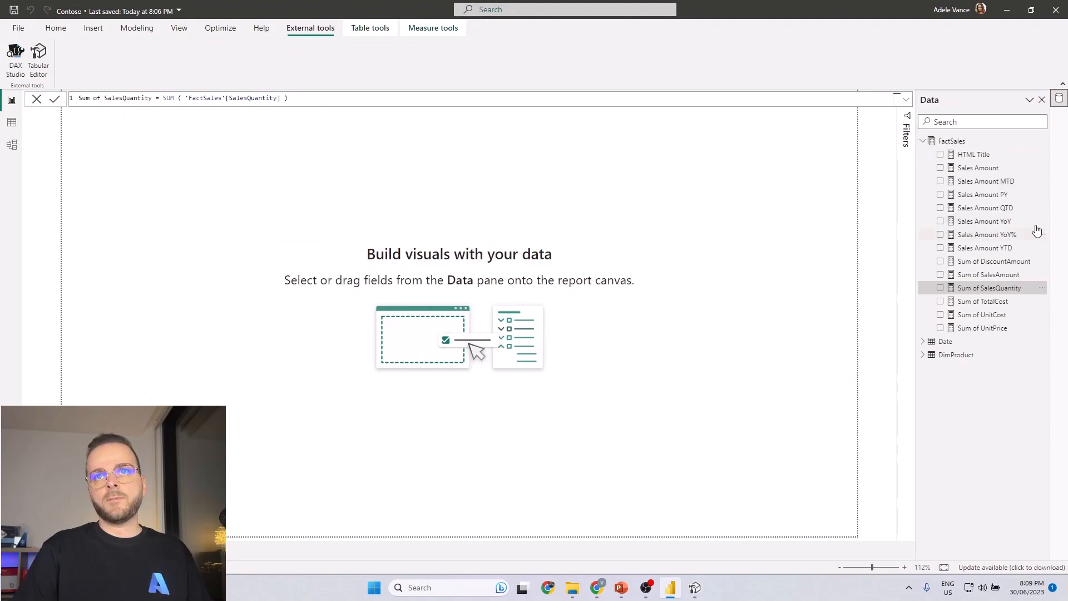
{"action": "left_click", "coordinate": [995, 277]}
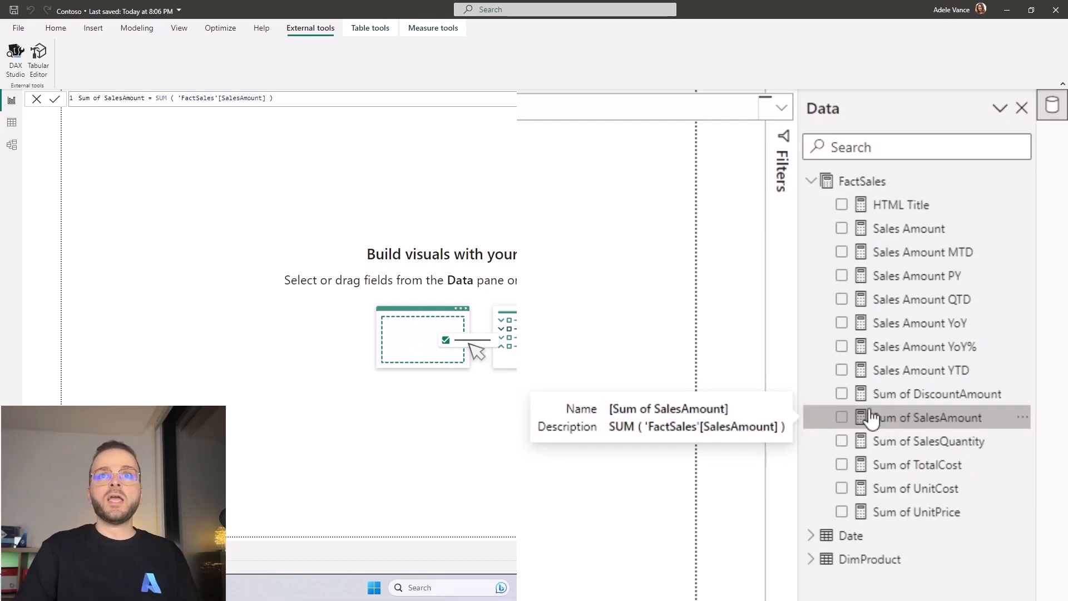
{"action": "left_click", "coordinate": [974, 156]}
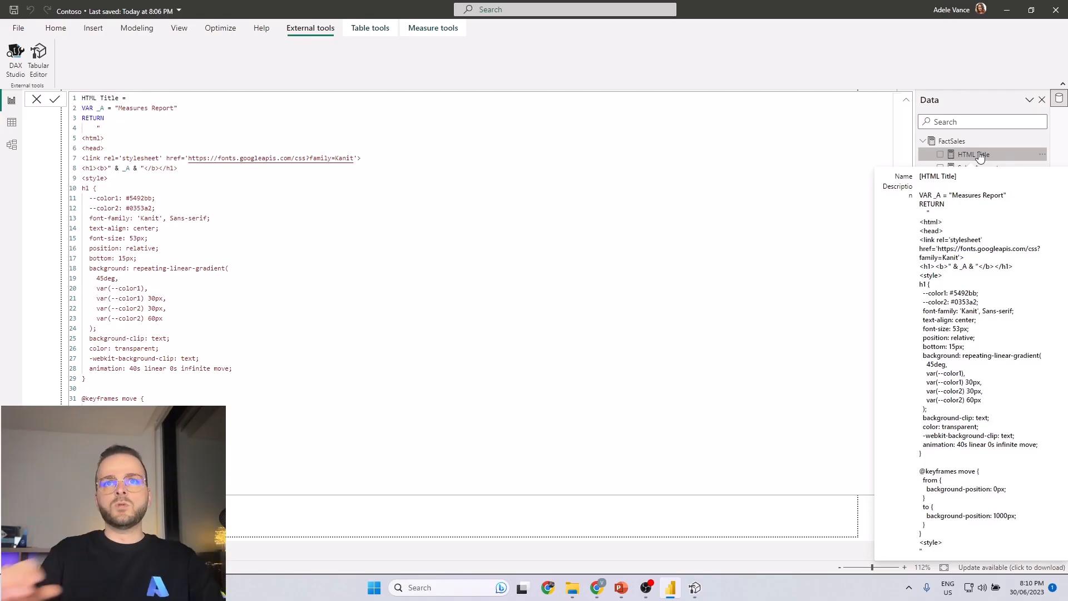
{"action": "left_click", "coordinate": [683, 521]}
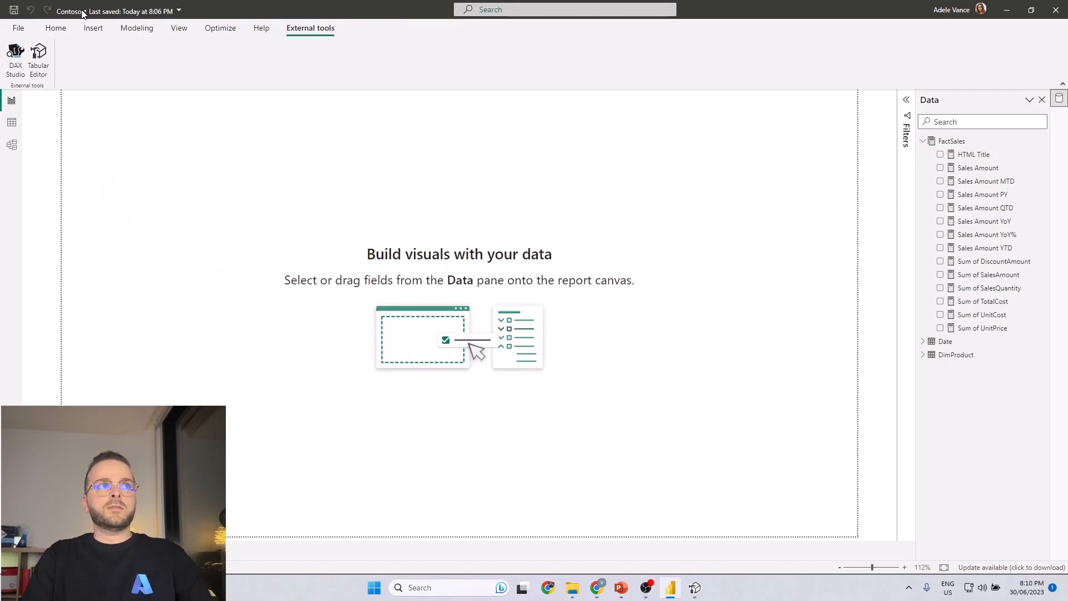
{"action": "left_click", "coordinate": [55, 29]}
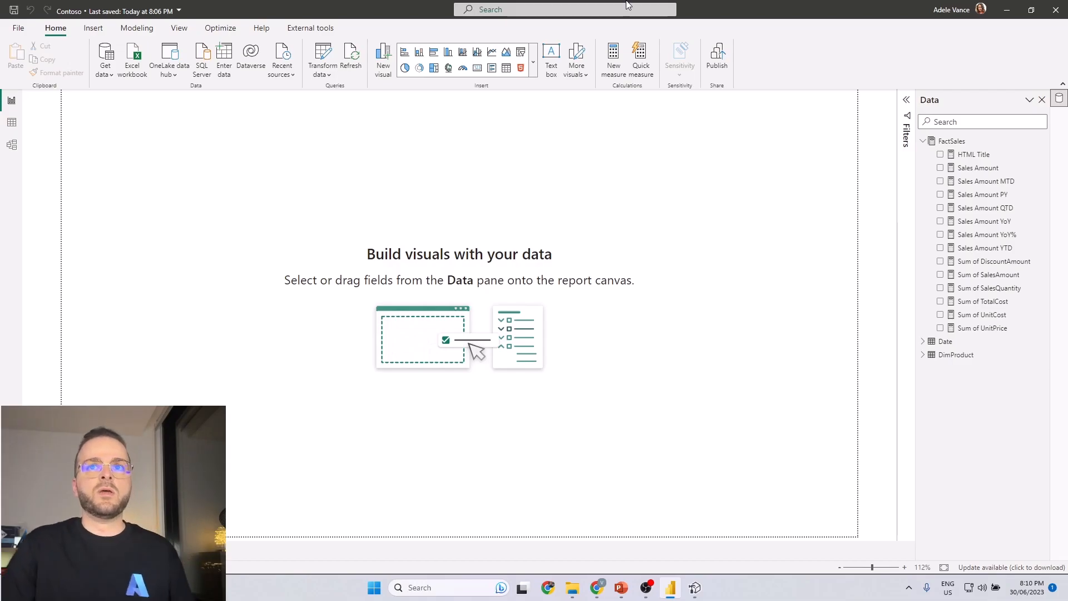
Append + 1000 to the formula of the Sum of SalesAmount measure.
{"action": "left_click", "coordinate": [984, 220]}
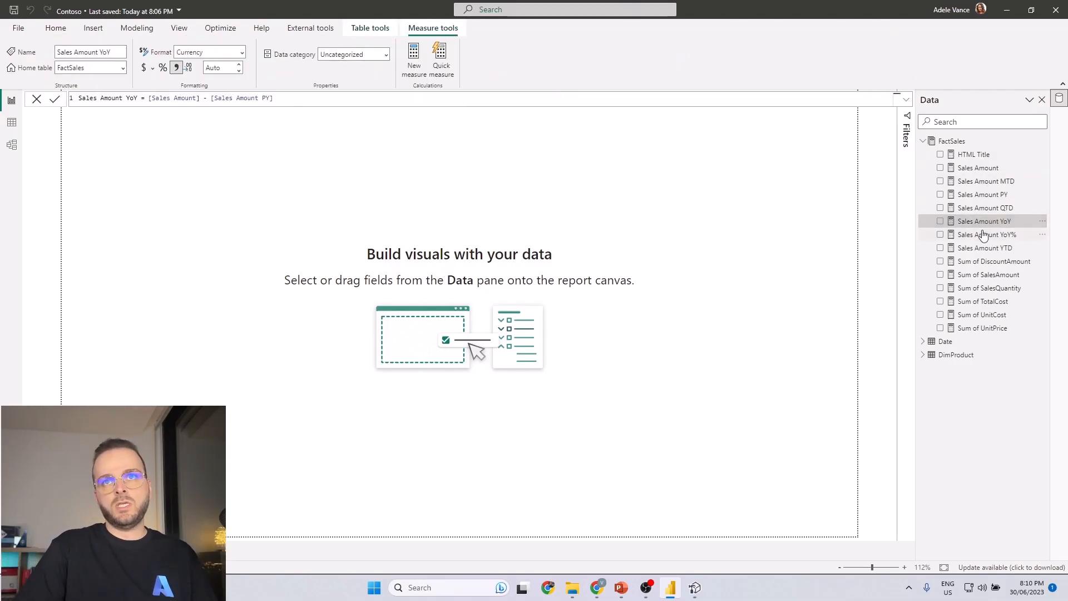
{"action": "left_click", "coordinate": [974, 250]}
{"action": "left_click", "coordinate": [986, 238]}
{"action": "left_click", "coordinate": [988, 274]}
{"action": "left_click", "coordinate": [296, 99]}
{"action": "type", "text": "+"}
{"action": "scroll", "coordinate": [574, 105], "scroll_direction": "up", "scroll_amount": 3}
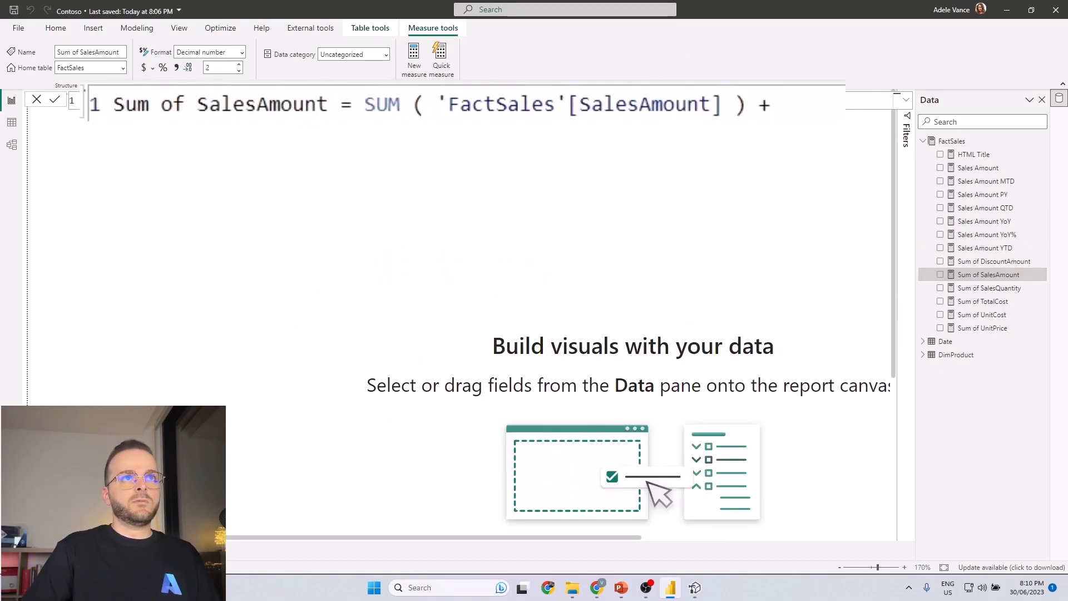
{"action": "scroll", "coordinate": [441, 150], "scroll_direction": "down", "scroll_amount": 3}
{"action": "type", "text": "1000"}
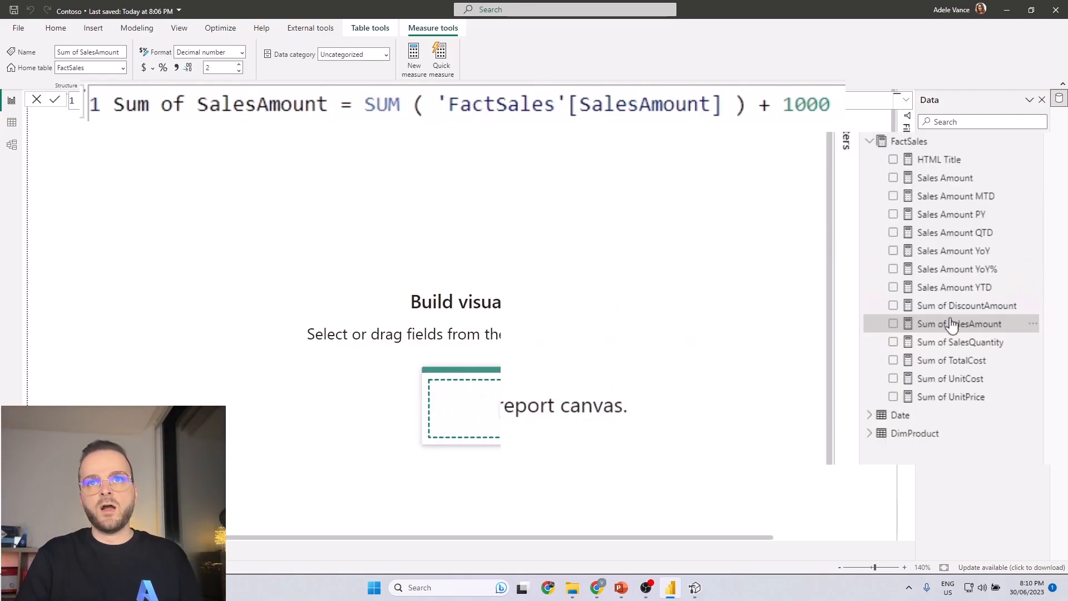
Compare the description of Sum of SalesAmount with its edited formula, and close the formula view.
{"action": "mouse_move", "coordinate": [965, 330]}
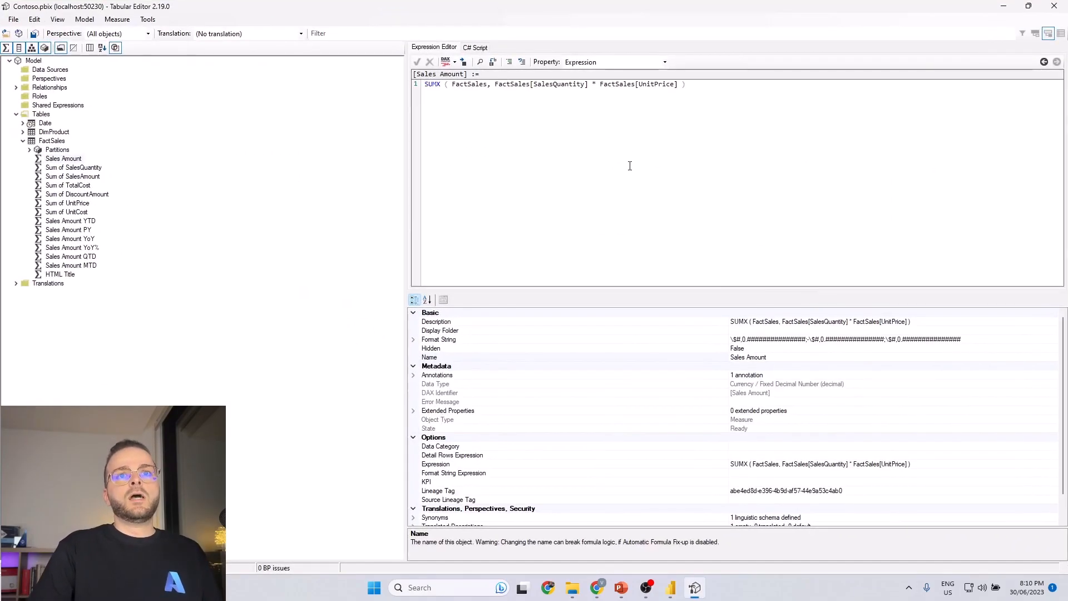
{"action": "key", "text": "alt+Tab"}
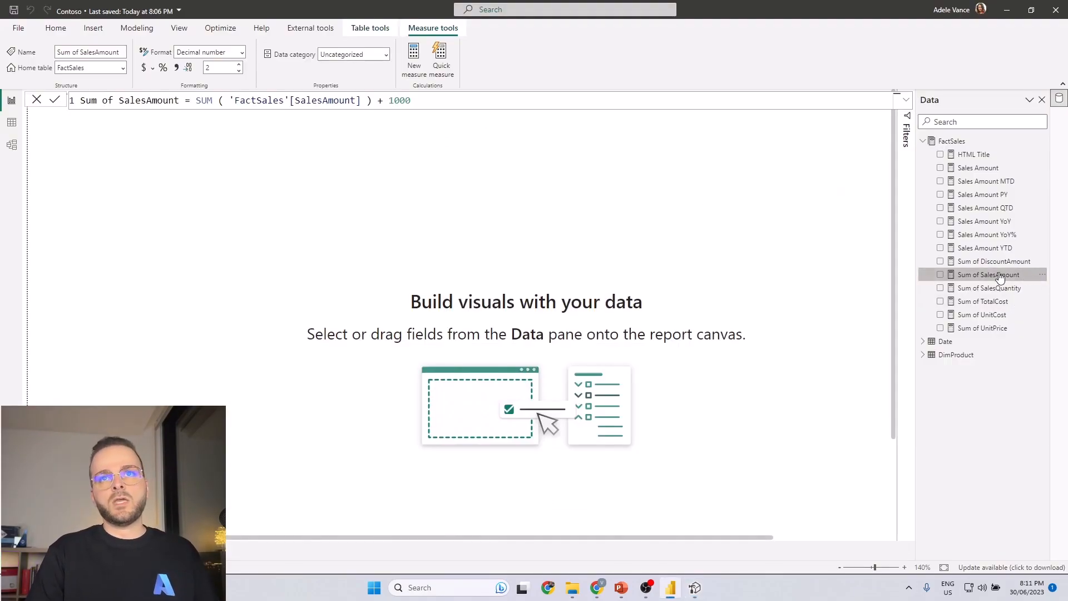
{"action": "left_click", "coordinate": [834, 300]}
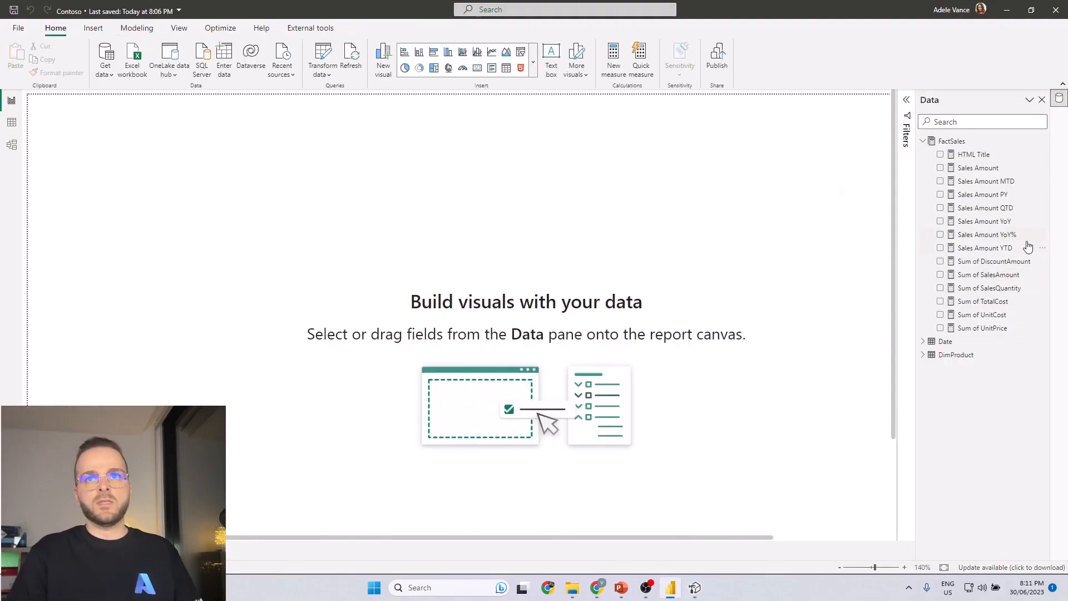
{"action": "left_click", "coordinate": [989, 275]}
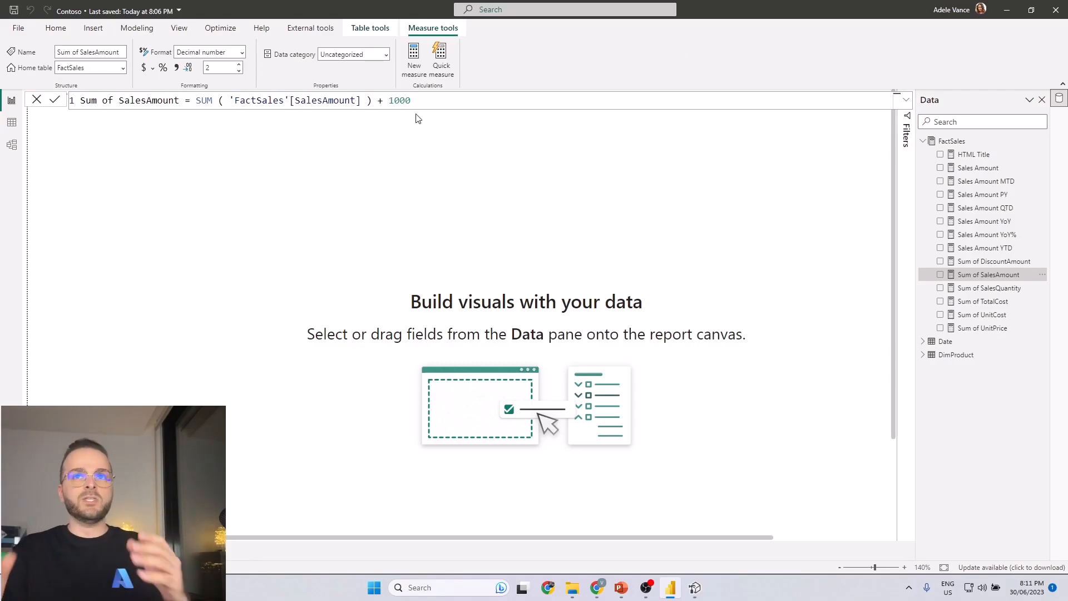
{"action": "left_click", "coordinate": [611, 245]}
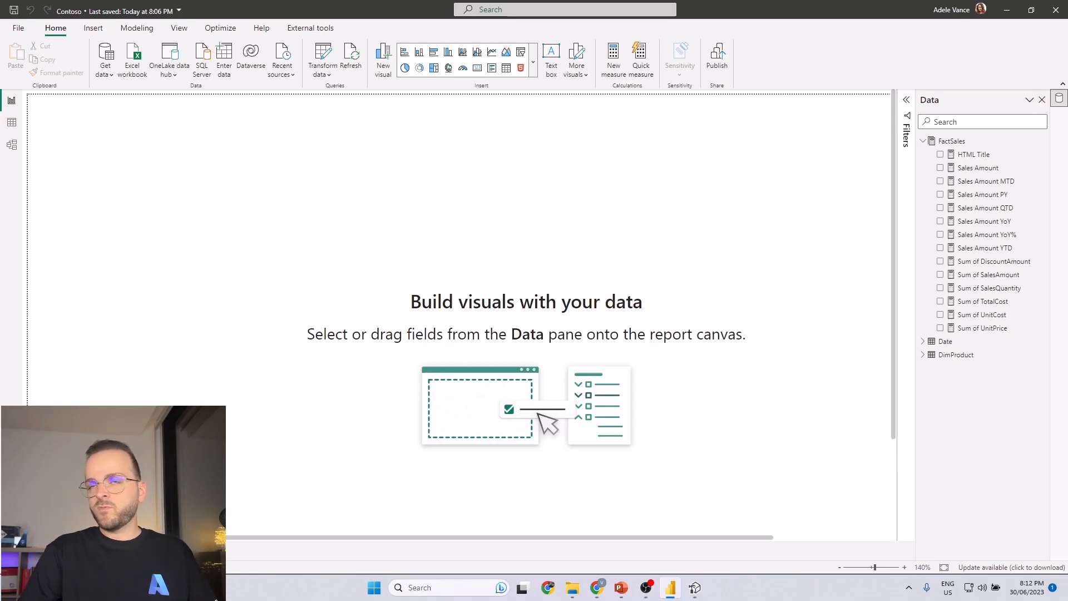
Switch back to the browser report containing the Sum of SalesAmount chart in the Power BI service.
{"action": "key", "text": "alt+Tab"}
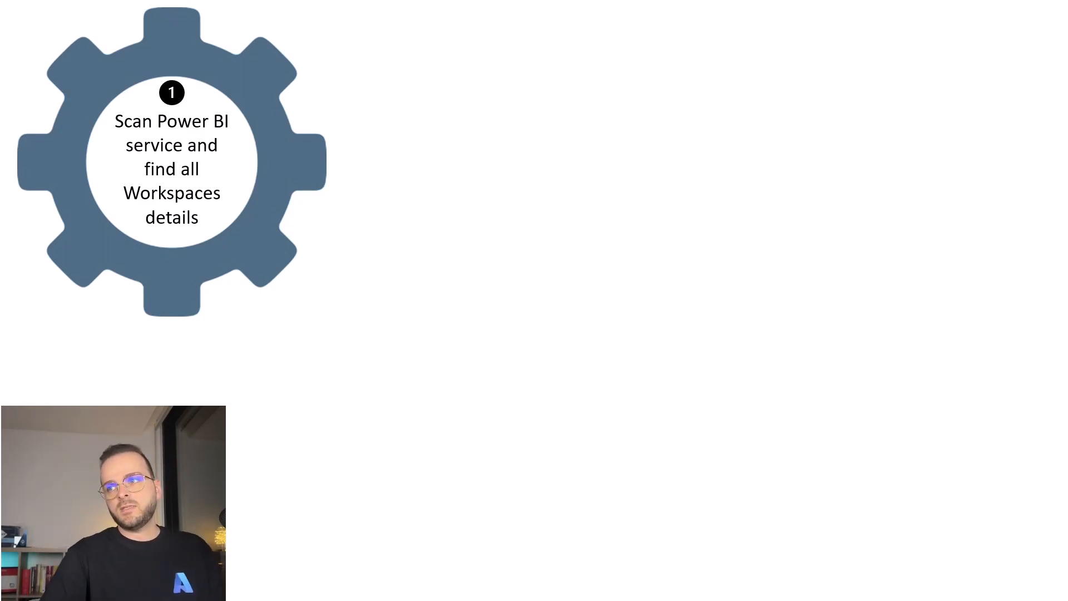
{"action": "key", "text": "alt+Tab"}
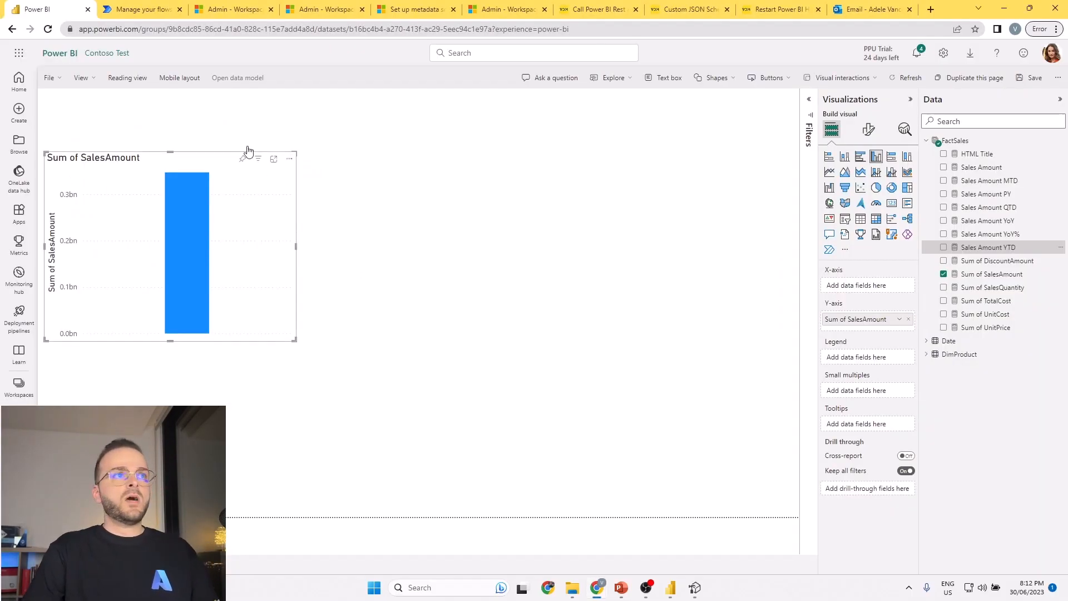
Leave the report for the Contoso Test workspace page, and view the list of available workspaces.
{"action": "left_click", "coordinate": [91, 53]}
{"action": "left_click", "coordinate": [660, 337]}
{"action": "left_click", "coordinate": [19, 385]}
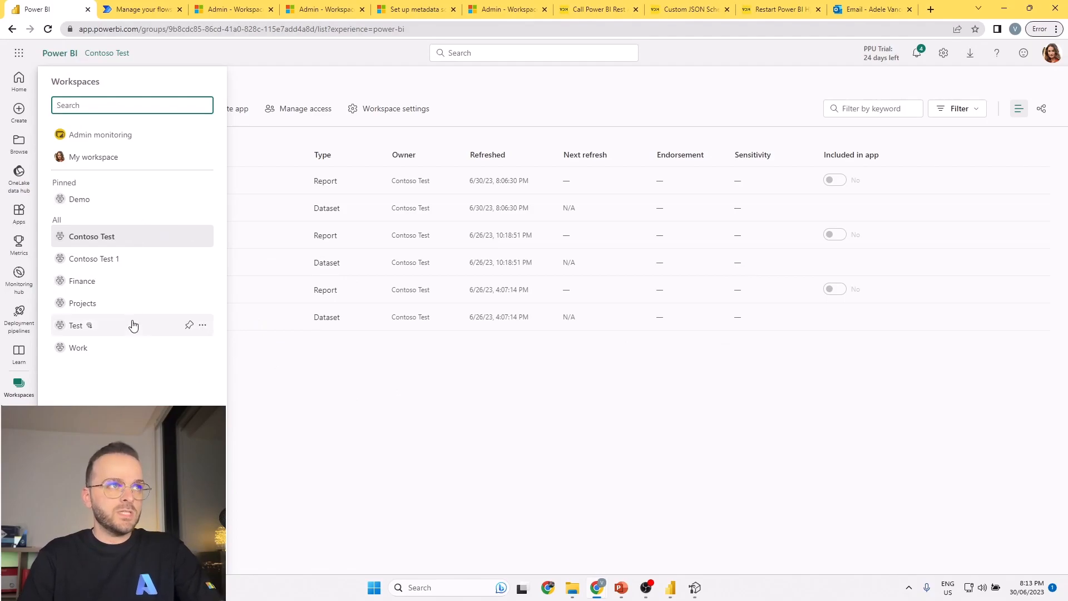
{"action": "left_click", "coordinate": [356, 400]}
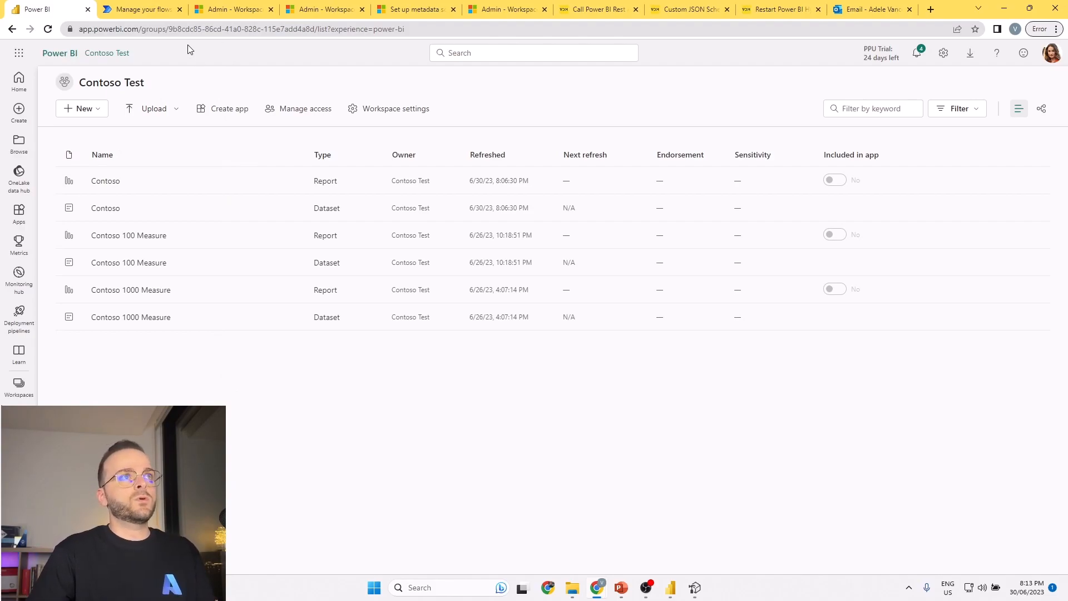
Highlight the workspace ID in the URL of the Contoso Test workspace.
{"action": "left_click", "coordinate": [168, 31]}
{"action": "left_click", "coordinate": [199, 29]}
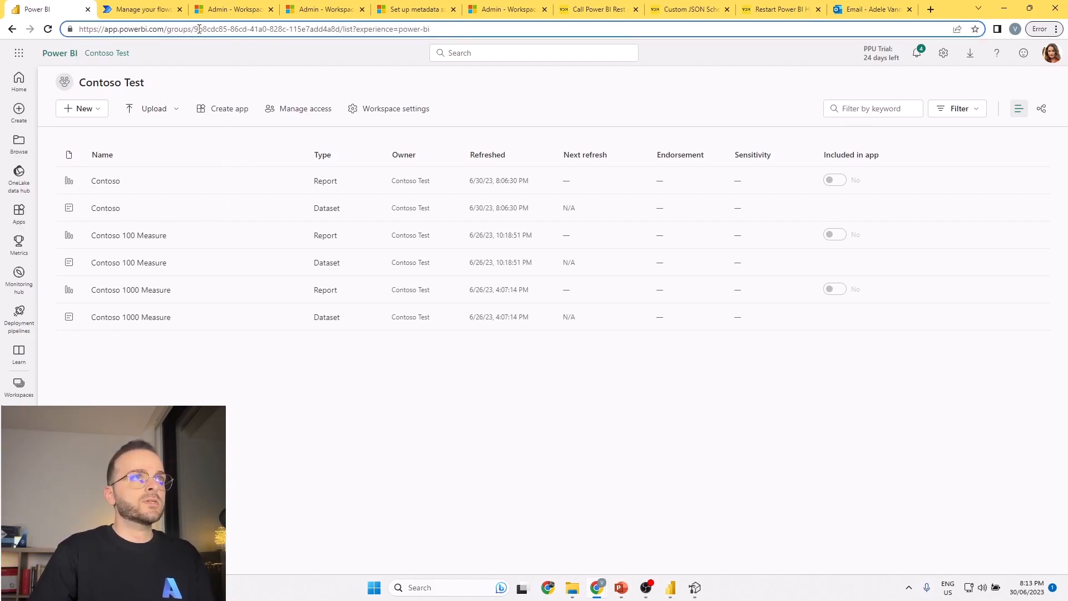
{"action": "left_click_drag", "start_coordinate": [197, 29], "coordinate": [341, 29]}
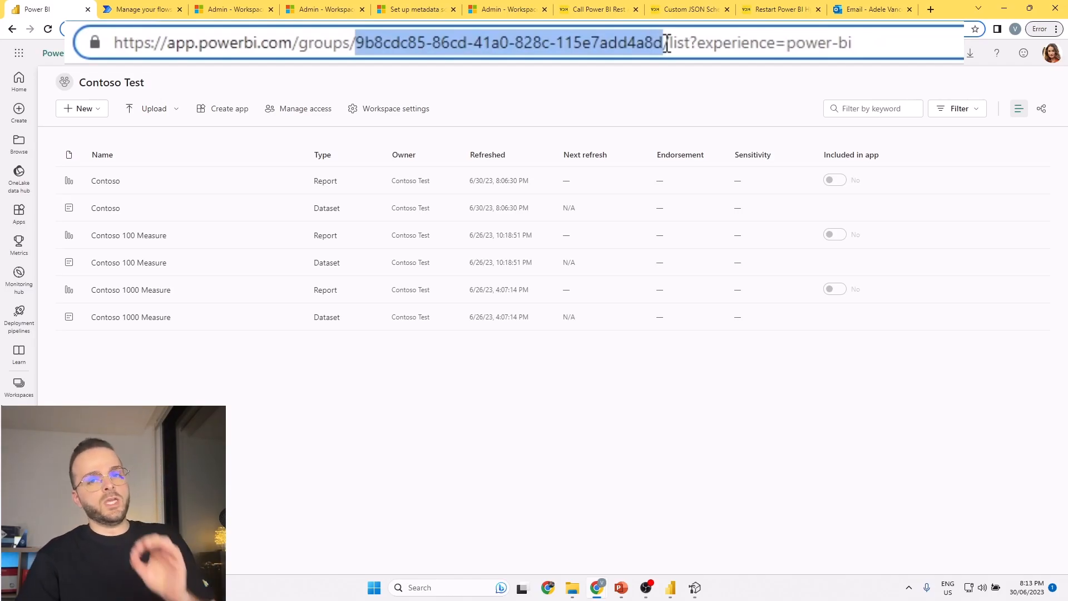
{"action": "left_click", "coordinate": [285, 81]}
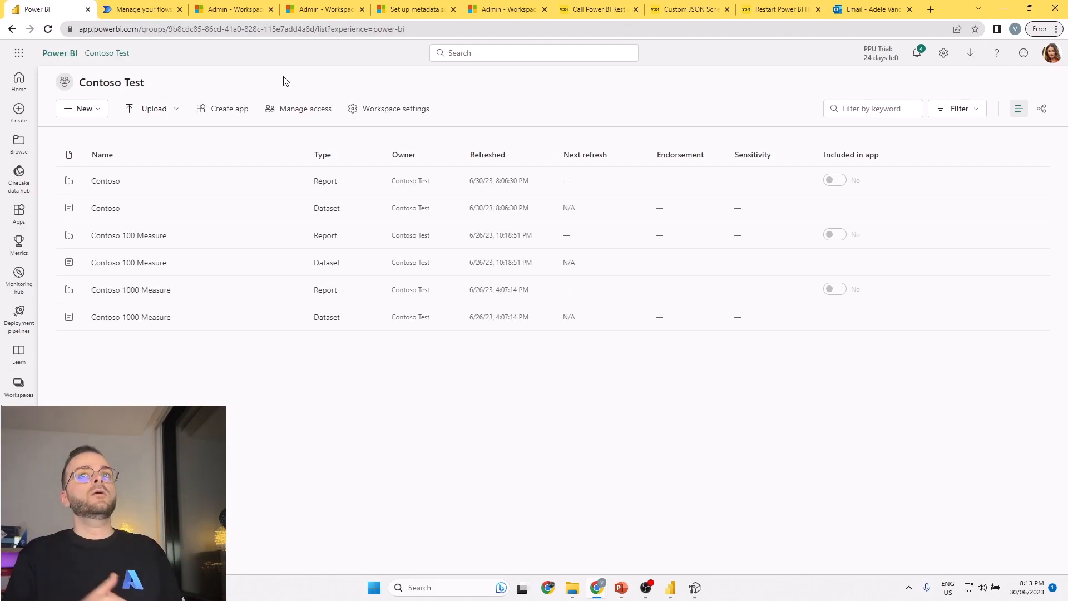
Switch to the Admin - WorkspaceInfo GetModifiedWorkspaces documentation and review its description, permissions and required scope.
{"action": "left_click", "coordinate": [260, 11]}
{"action": "left_click_drag", "start_coordinate": [291, 148], "coordinate": [538, 181]}
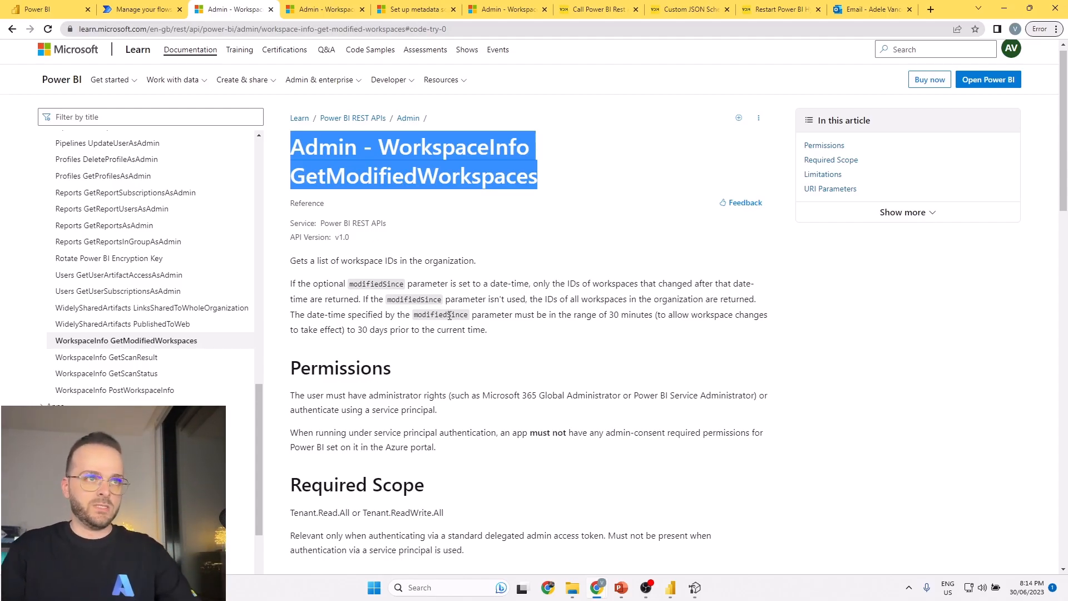
{"action": "scroll", "coordinate": [345, 250], "scroll_direction": "down", "scroll_amount": 3}
{"action": "left_click_drag", "start_coordinate": [291, 199], "coordinate": [544, 293]}
{"action": "scroll", "coordinate": [460, 310], "scroll_direction": "down", "scroll_amount": 3}
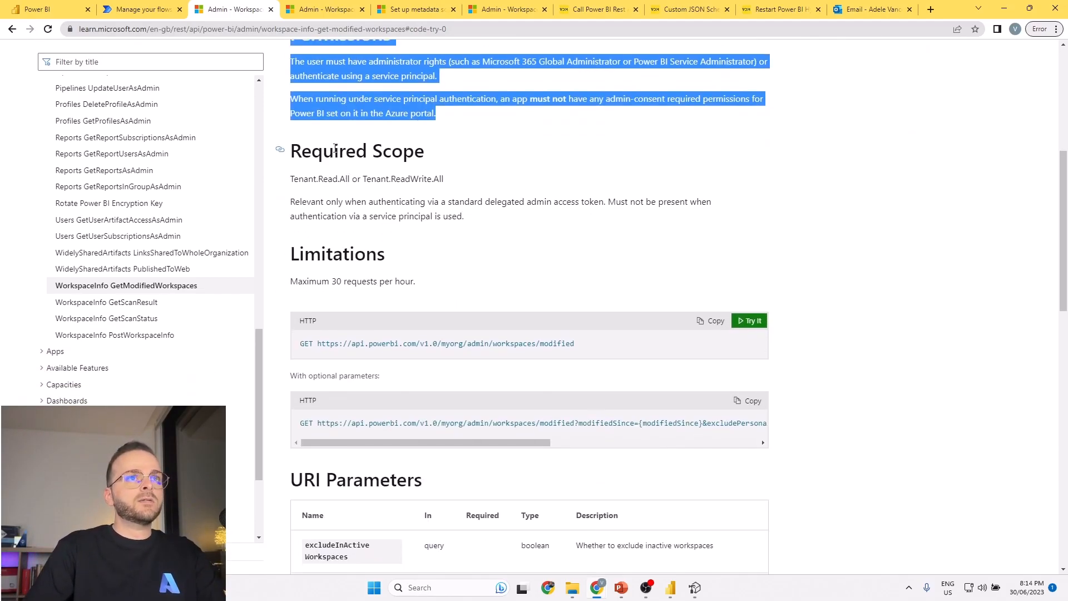
{"action": "left_click_drag", "start_coordinate": [294, 149], "coordinate": [448, 178]}
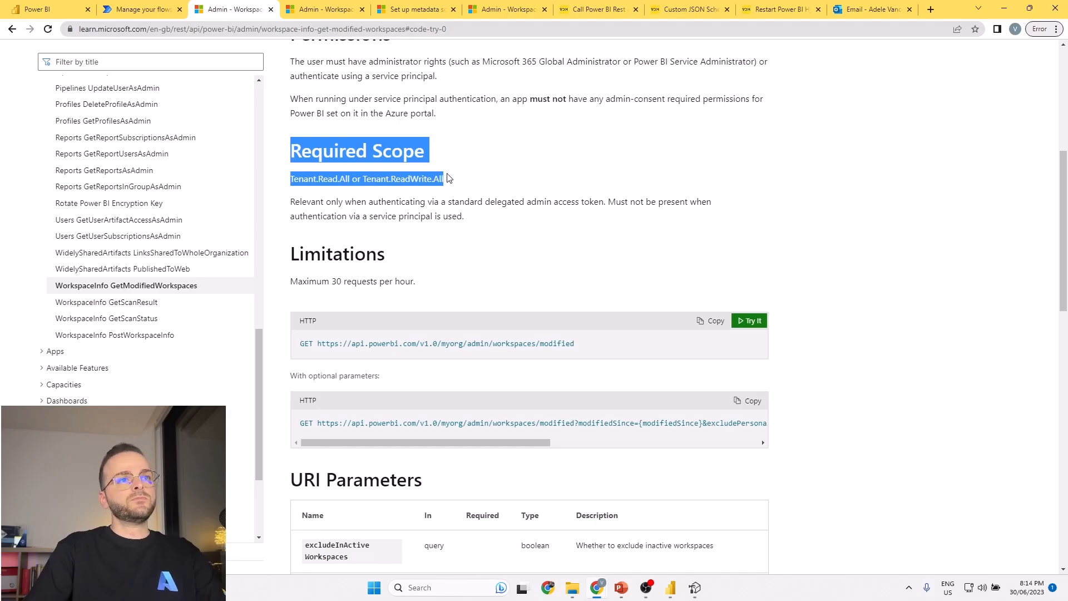
{"action": "scroll", "coordinate": [364, 223], "scroll_direction": "down", "scroll_amount": 2}
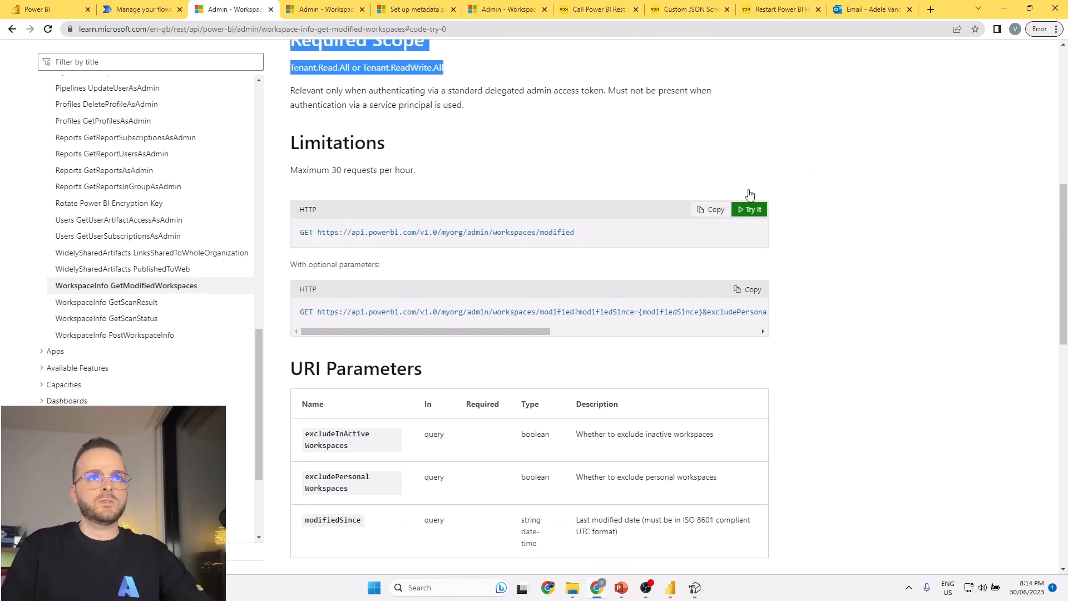
Open Try It for GetModifiedWorkspaces, remove the excludeInActiveWorkspaces and excludePersonalWorkspaces parameters, and run the request.
{"action": "left_click", "coordinate": [746, 210]}
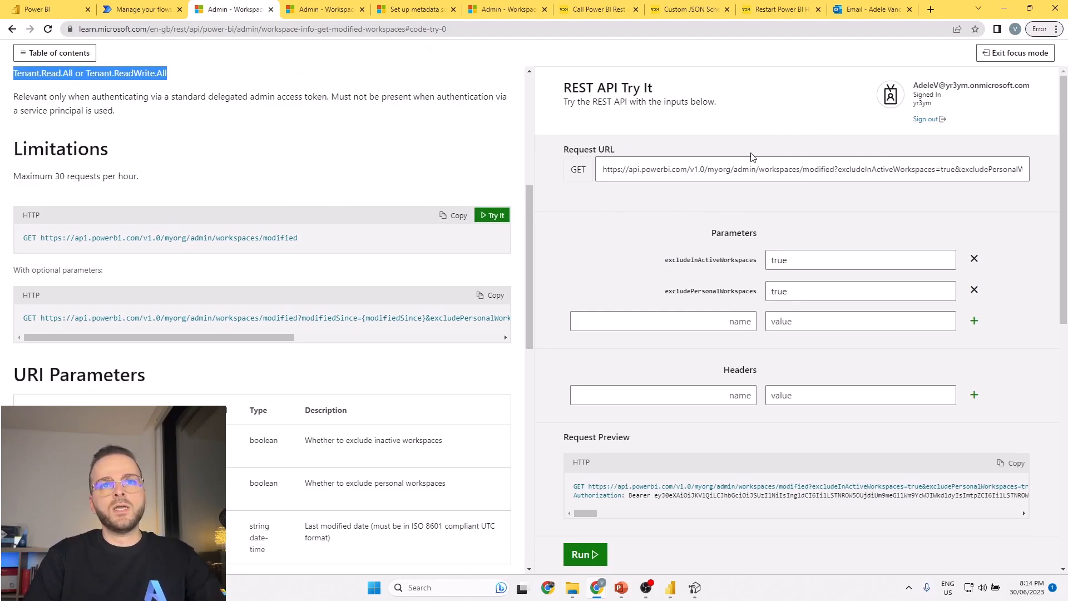
{"action": "left_click", "coordinate": [975, 259]}
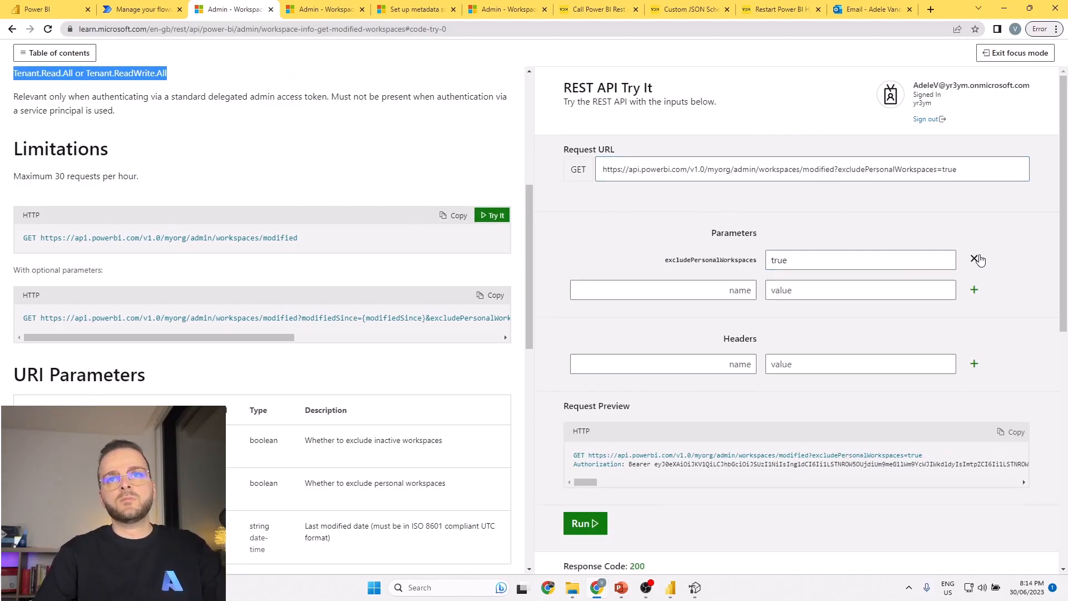
{"action": "left_click", "coordinate": [977, 260]}
{"action": "left_click", "coordinate": [584, 492]}
{"action": "scroll", "coordinate": [656, 259], "scroll_direction": "down", "scroll_amount": 3}
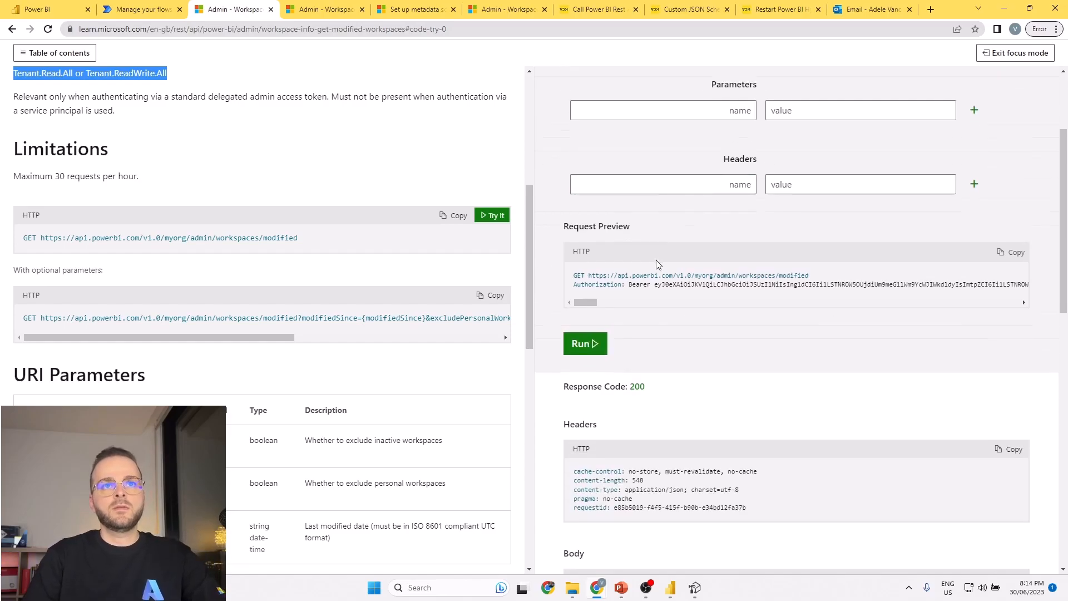
Examine the workspace IDs in the response body and the two exclude options under the documentation's URI Parameters.
{"action": "scroll", "coordinate": [655, 259], "scroll_direction": "down", "scroll_amount": 8}
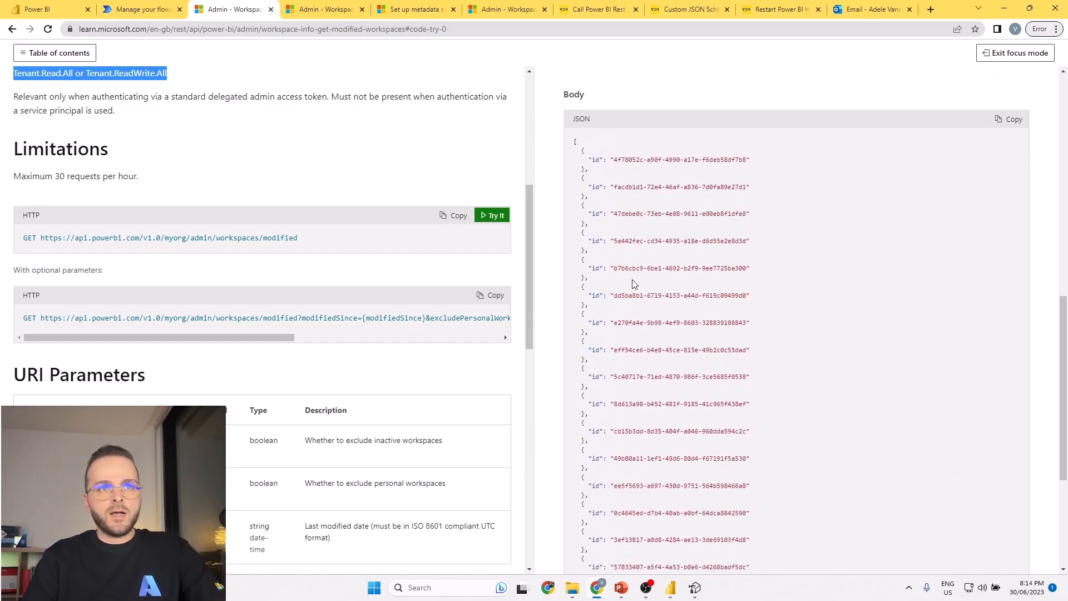
{"action": "scroll", "coordinate": [683, 199], "scroll_direction": "down", "scroll_amount": 3}
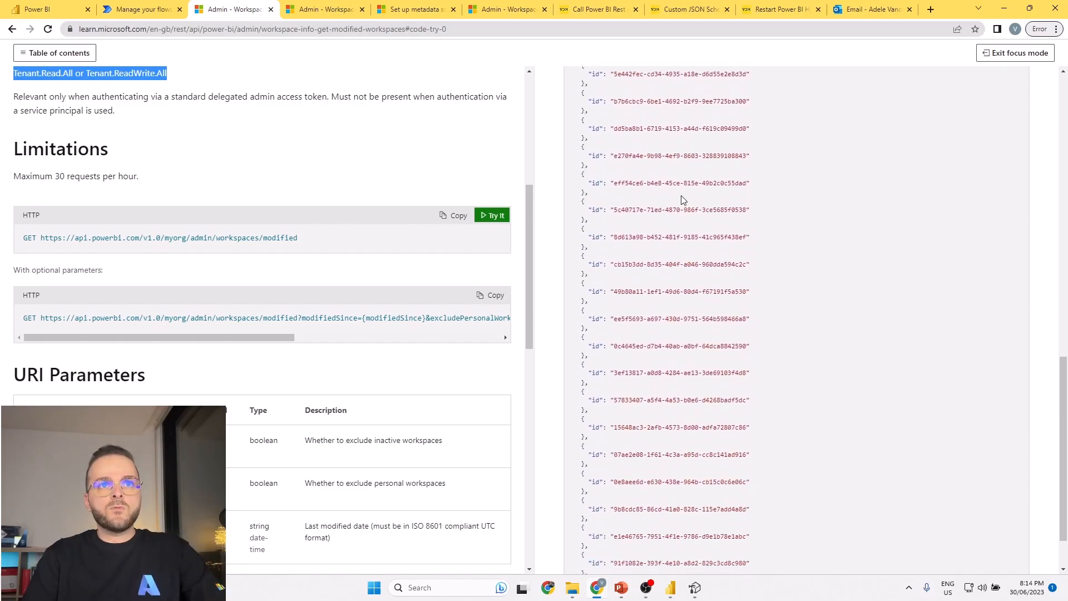
{"action": "scroll", "coordinate": [684, 205], "scroll_direction": "up", "scroll_amount": 9}
{"action": "scroll", "coordinate": [689, 296], "scroll_direction": "down", "scroll_amount": 6}
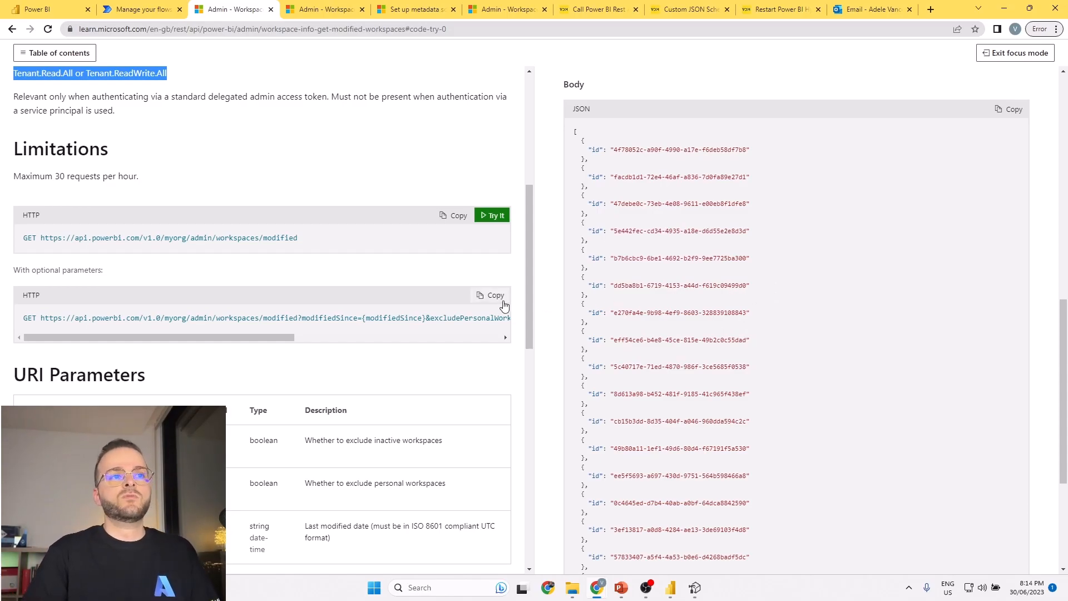
{"action": "scroll", "coordinate": [293, 298], "scroll_direction": "down", "scroll_amount": 6}
{"action": "scroll", "coordinate": [143, 139], "scroll_direction": "up", "scroll_amount": 3}
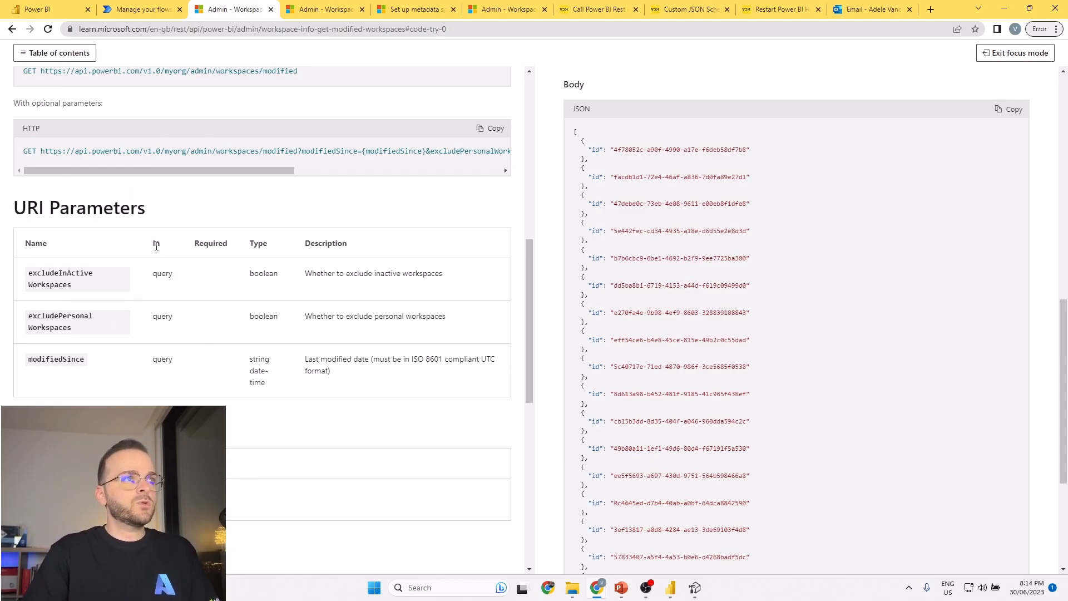
{"action": "left_click_drag", "start_coordinate": [76, 286], "coordinate": [29, 273]}
{"action": "left_click_drag", "start_coordinate": [93, 331], "coordinate": [28, 316]}
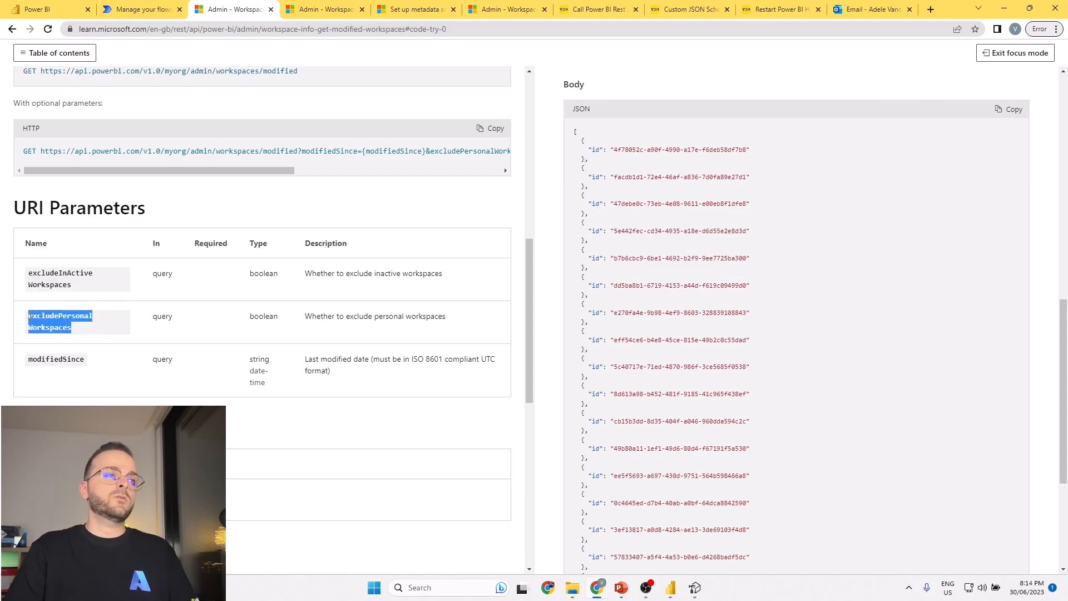
{"action": "left_click", "coordinate": [74, 289]}
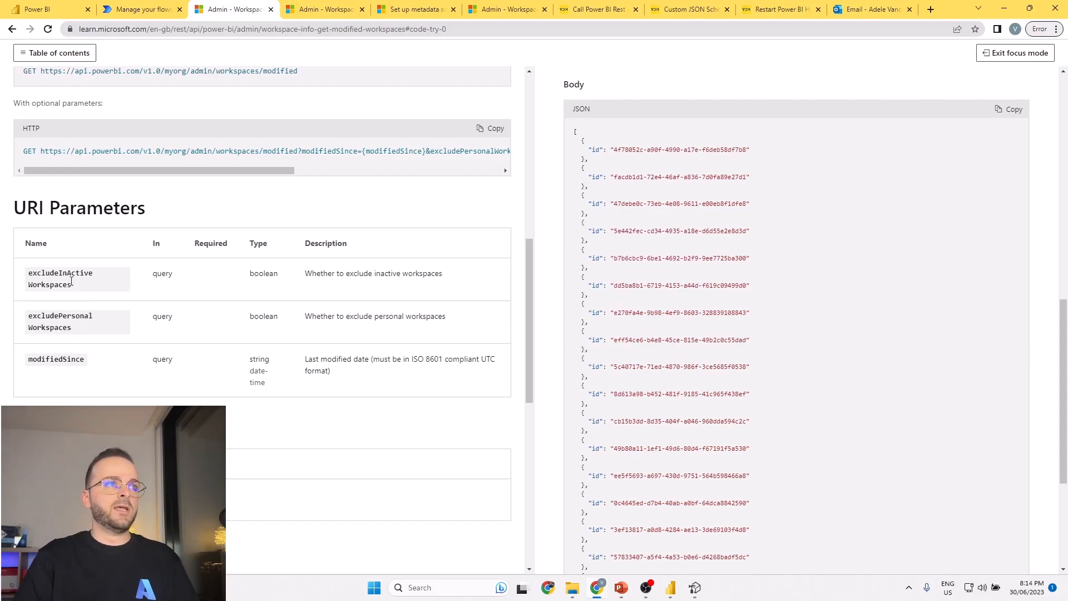
Copy the excludeInActiveWorkspaces parameter name from the documentation and add it to the request with the value true.
{"action": "double_click", "coordinate": [70, 285]}
{"action": "key", "text": "ctrl+c"}
{"action": "scroll", "coordinate": [768, 260], "scroll_direction": "up", "scroll_amount": 10}
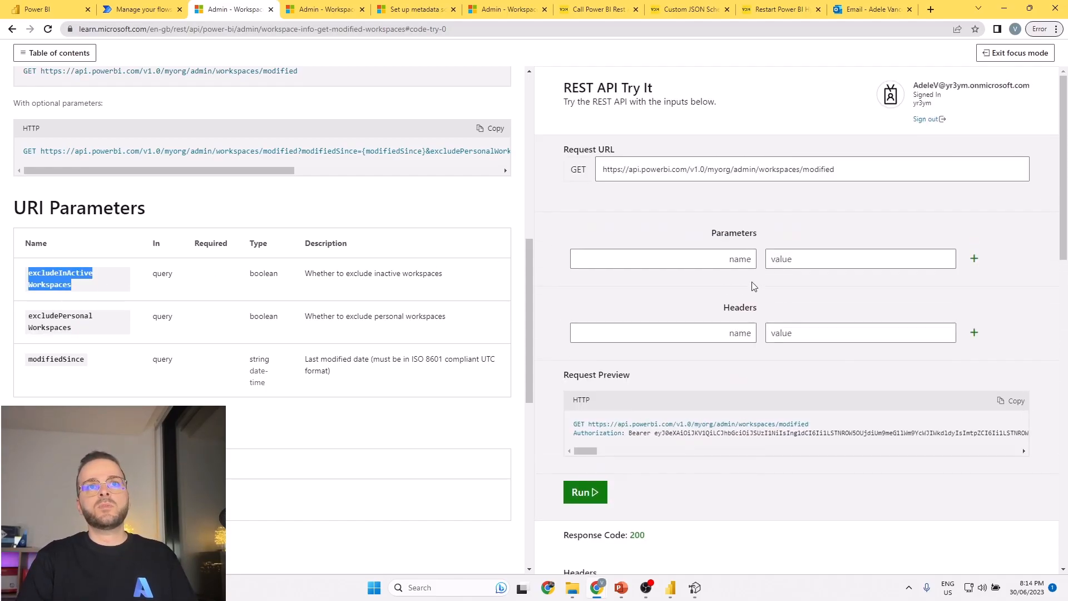
{"action": "left_click", "coordinate": [729, 257]}
{"action": "key", "text": "ctrl+v"}
{"action": "left_click", "coordinate": [795, 259]}
{"action": "type", "text": "true"}
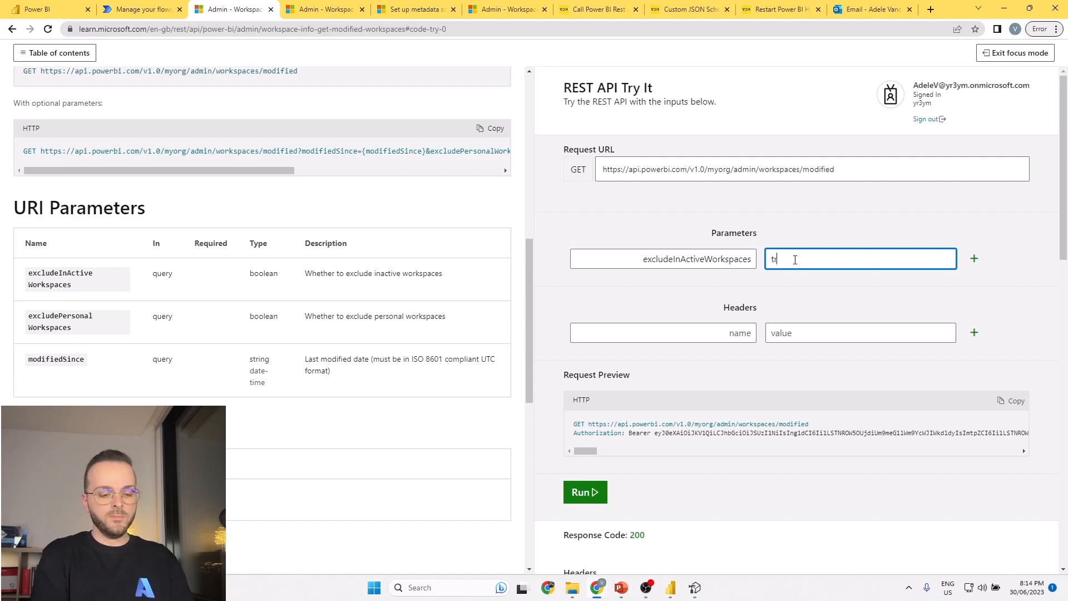
{"action": "left_click", "coordinate": [974, 258]}
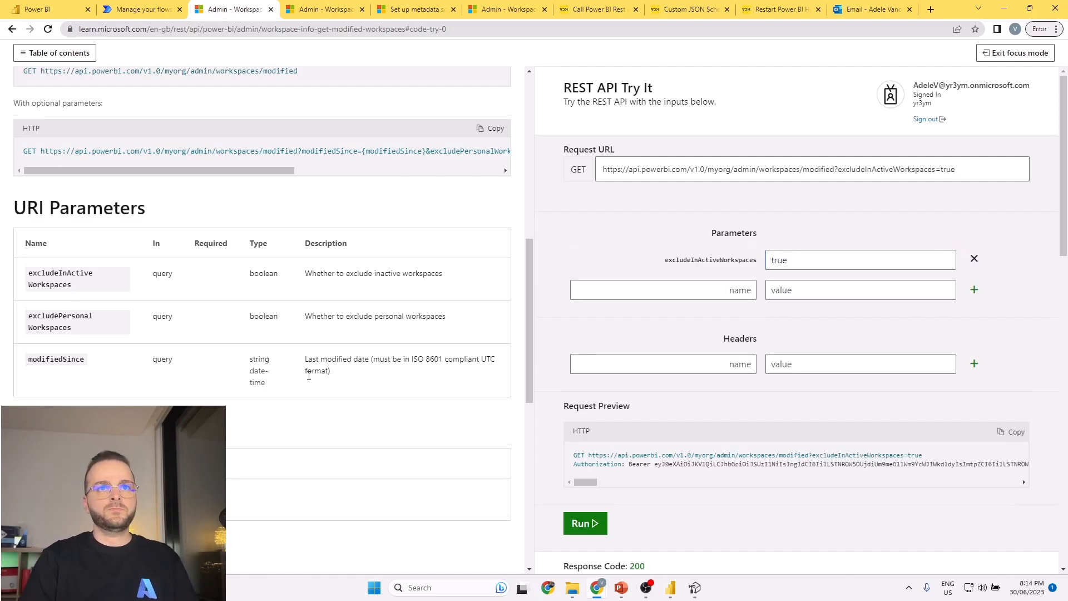
Copy the excludePersonalWorkspaces parameter name from the documentation and add it to the request with the value true.
{"action": "scroll", "coordinate": [485, 289], "scroll_direction": "down", "scroll_amount": 8}
{"action": "scroll", "coordinate": [116, 284], "scroll_direction": "up", "scroll_amount": 6}
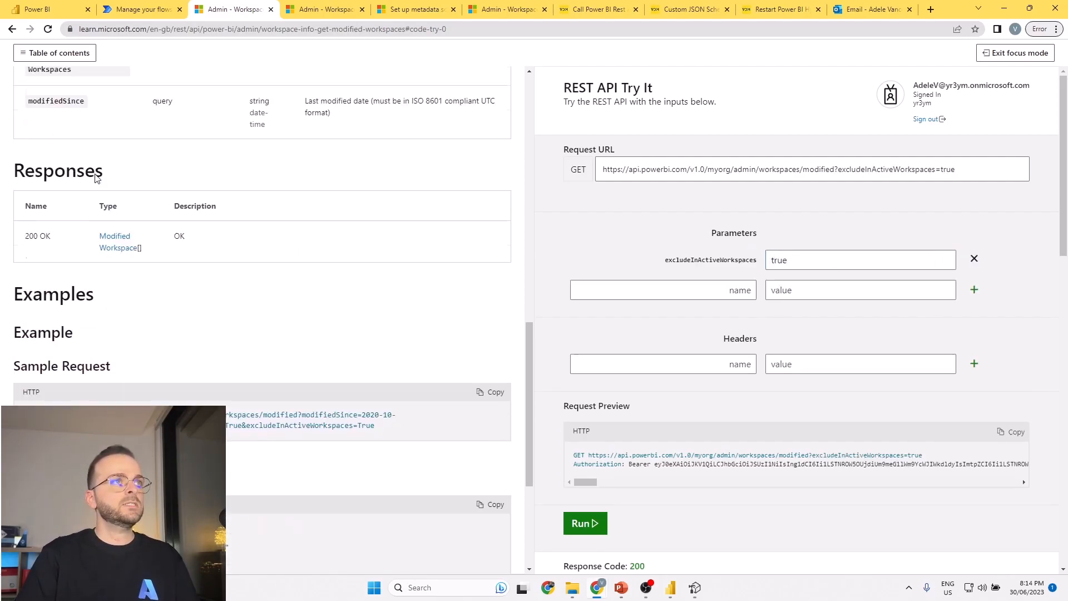
{"action": "double_click", "coordinate": [57, 271]}
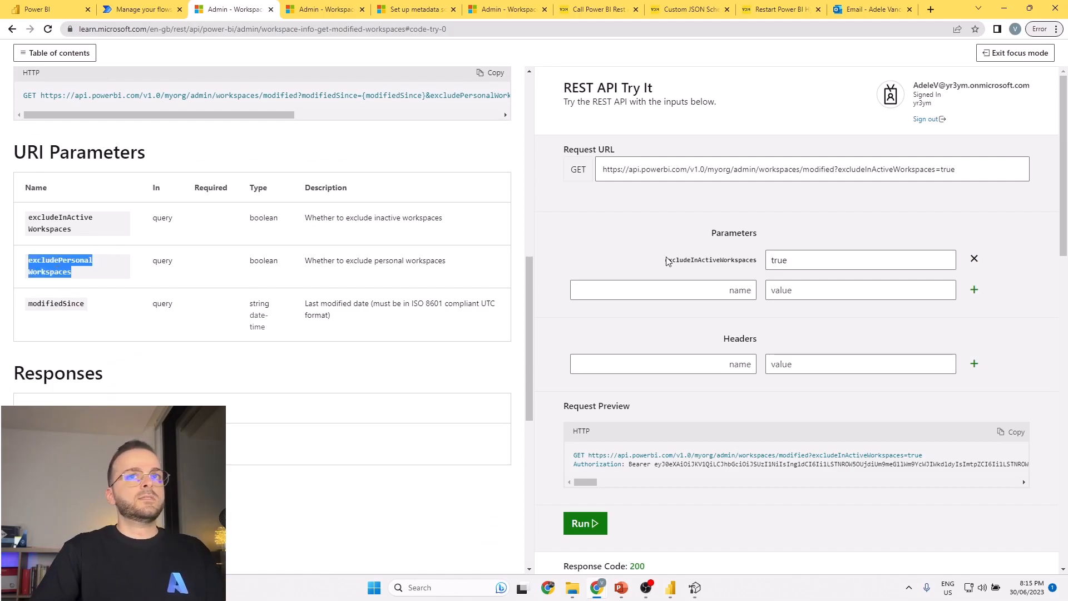
{"action": "left_click", "coordinate": [744, 290]}
{"action": "key", "text": "ctrl+v"}
{"action": "left_click", "coordinate": [784, 290]}
{"action": "type", "text": "true"}
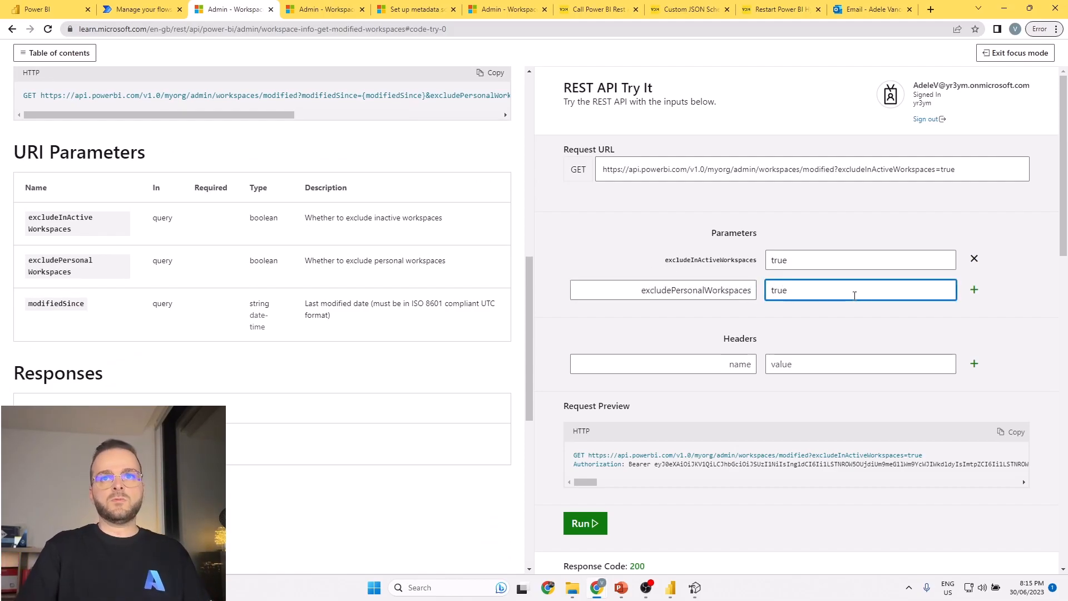
{"action": "left_click", "coordinate": [972, 290]}
Run the request with both exclude parameters, and examine the JSON array of workspace IDs and its first object.
{"action": "left_click", "coordinate": [595, 552]}
{"action": "scroll", "coordinate": [626, 455], "scroll_direction": "down", "scroll_amount": 8}
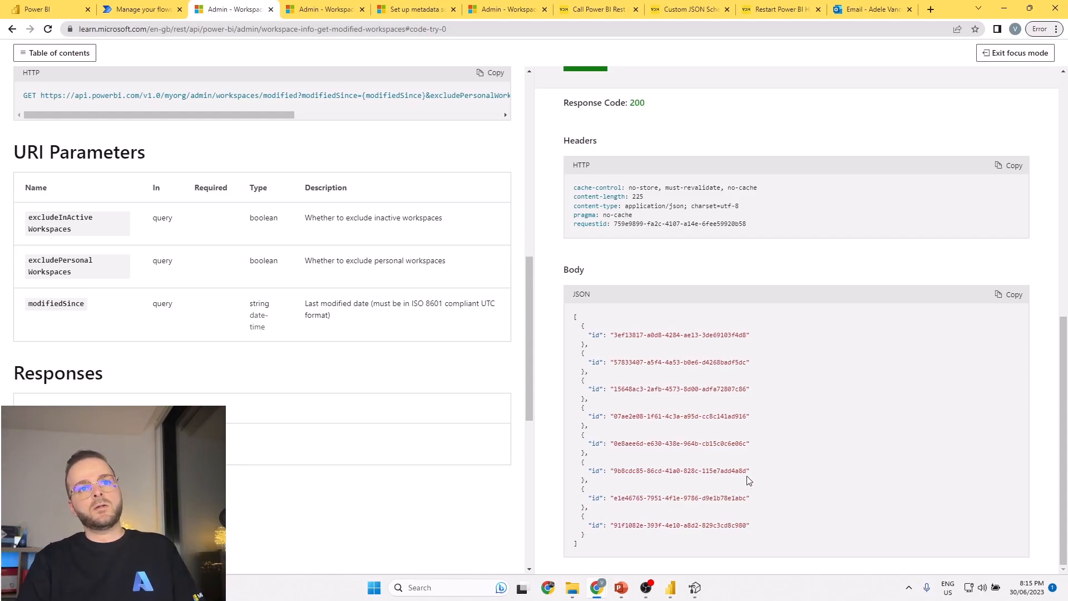
{"action": "mouse_move", "coordinate": [752, 316]}
{"action": "left_mouse_down"}
{"action": "mouse_move", "coordinate": [800, 405]}
{"action": "mouse_move", "coordinate": [781, 543]}
{"action": "mouse_move", "coordinate": [565, 552]}
{"action": "left_mouse_up"}
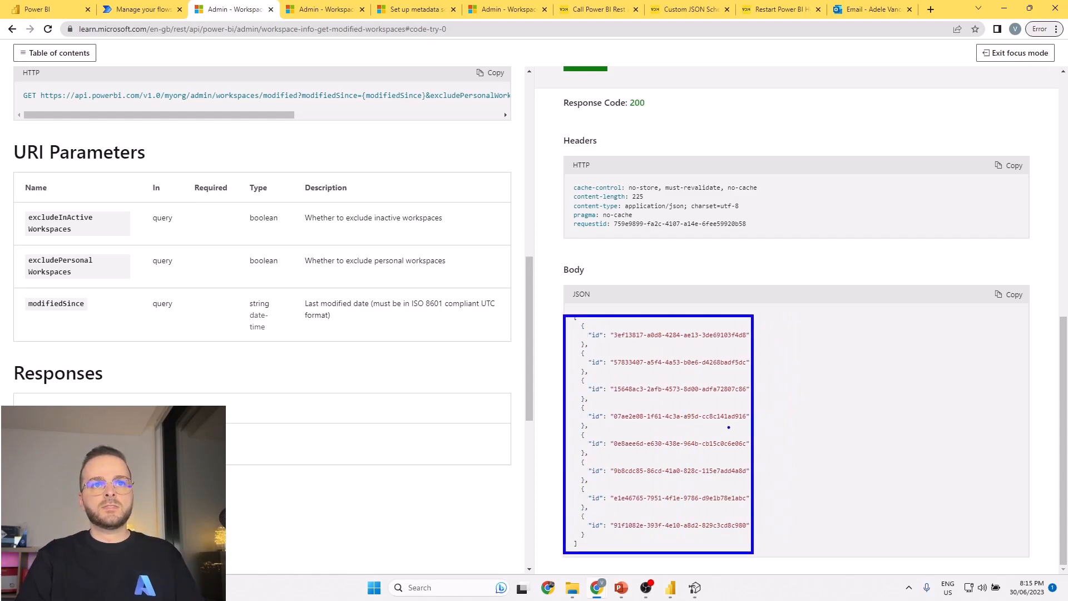
{"action": "key", "text": "Escape"}
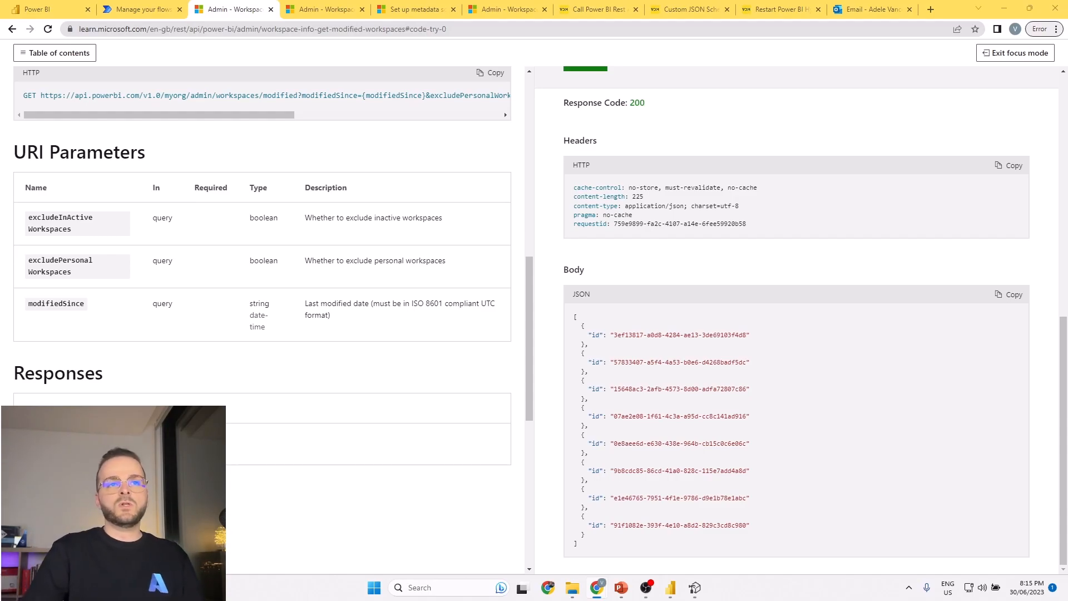
{"action": "triple_click", "coordinate": [574, 319]}
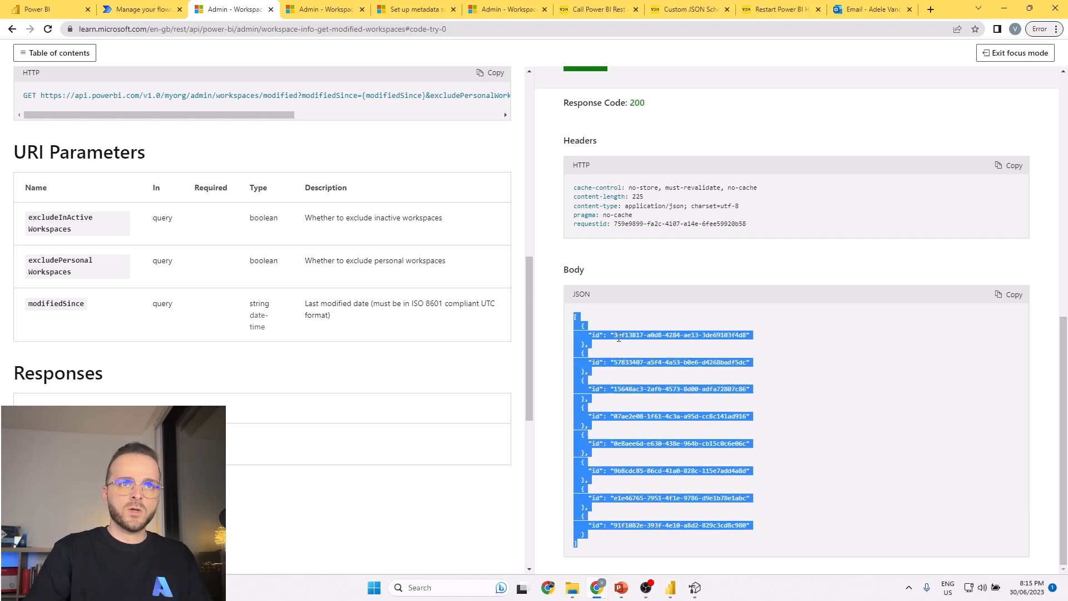
{"action": "left_click", "coordinate": [588, 331]}
{"action": "left_click_drag", "start_coordinate": [582, 325], "coordinate": [586, 345]}
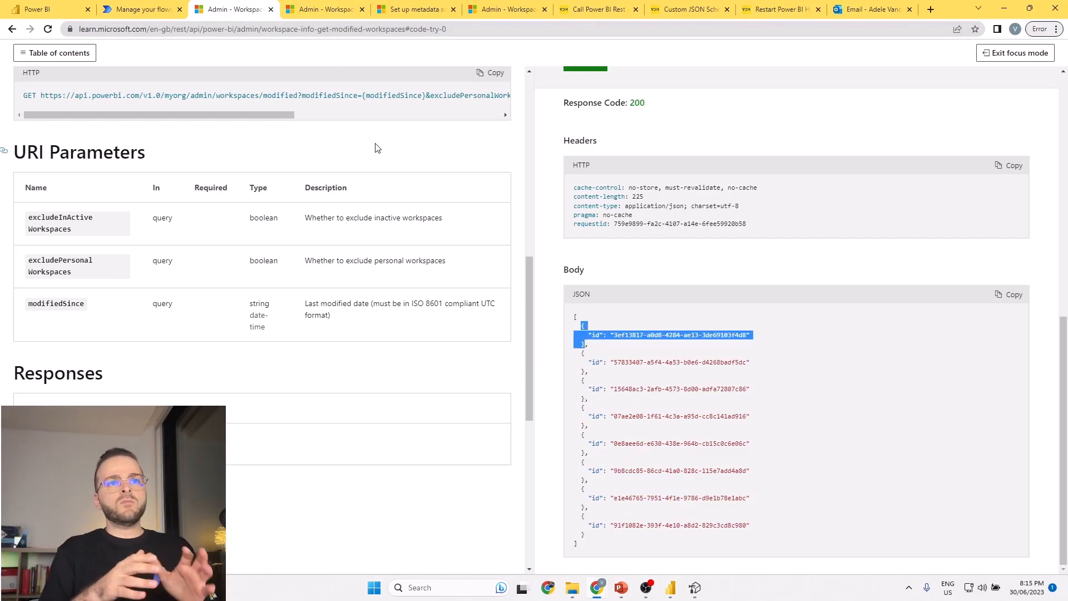
Switch to Power Automate and create an unnamed instant cloud flow with the Manually trigger a flow trigger.
{"action": "left_click", "coordinate": [121, 7]}
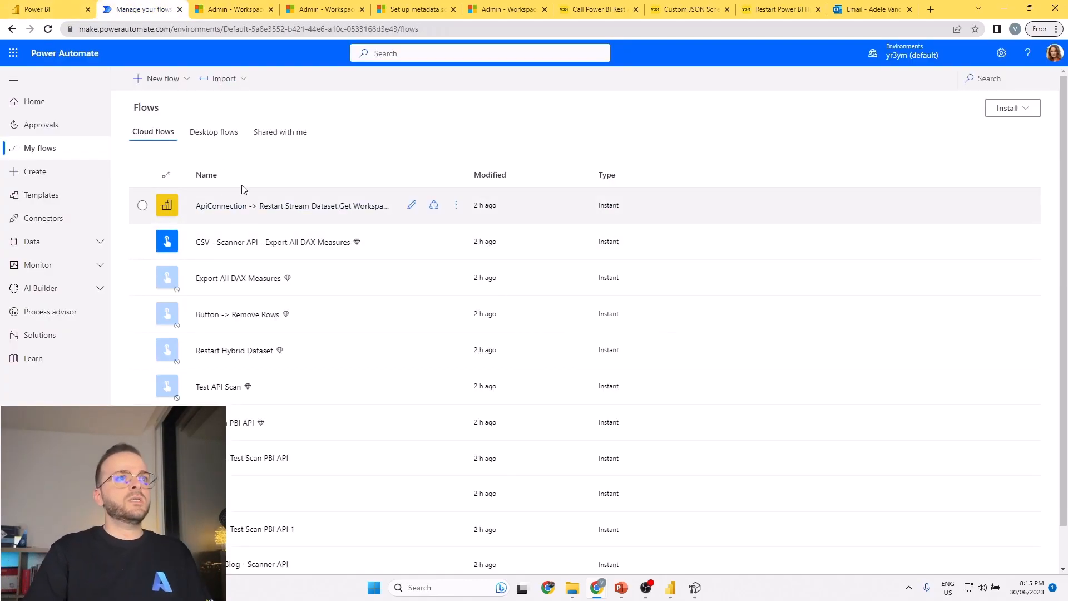
{"action": "left_click", "coordinate": [168, 89]}
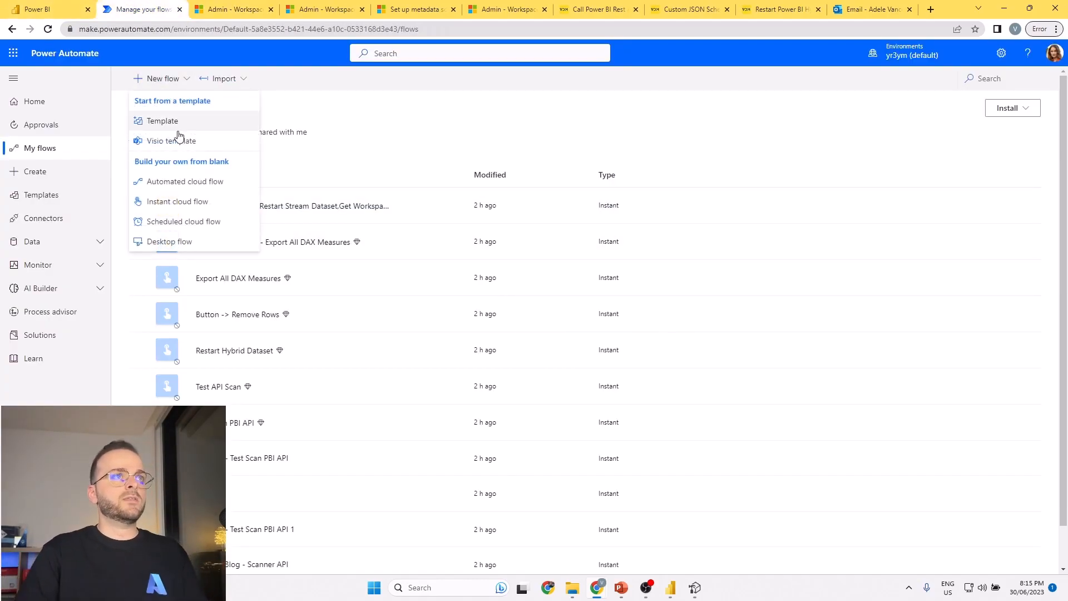
{"action": "left_click", "coordinate": [167, 204]}
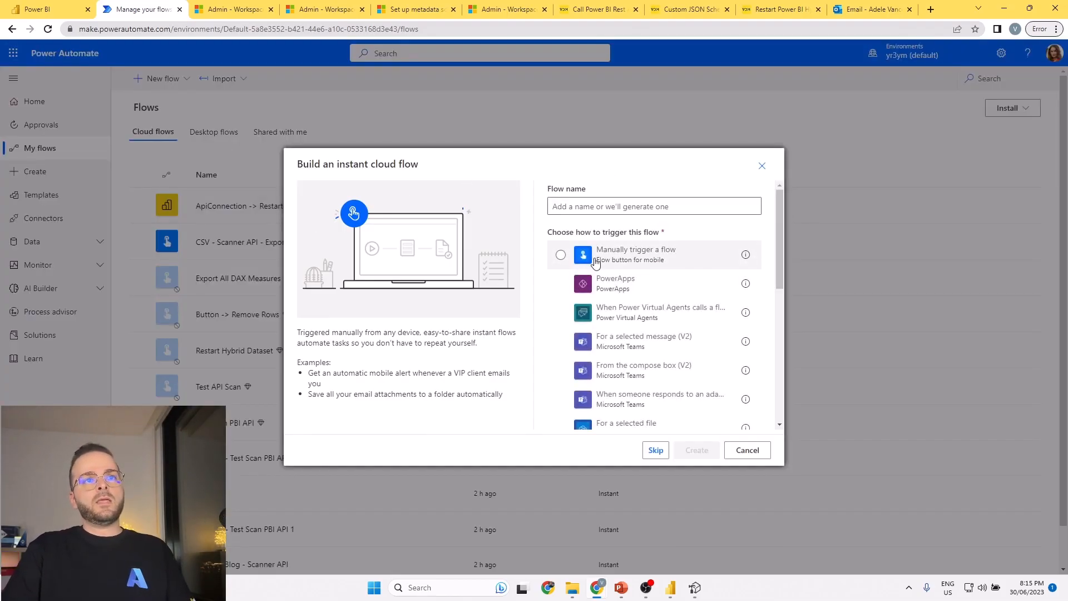
{"action": "left_click", "coordinate": [606, 254]}
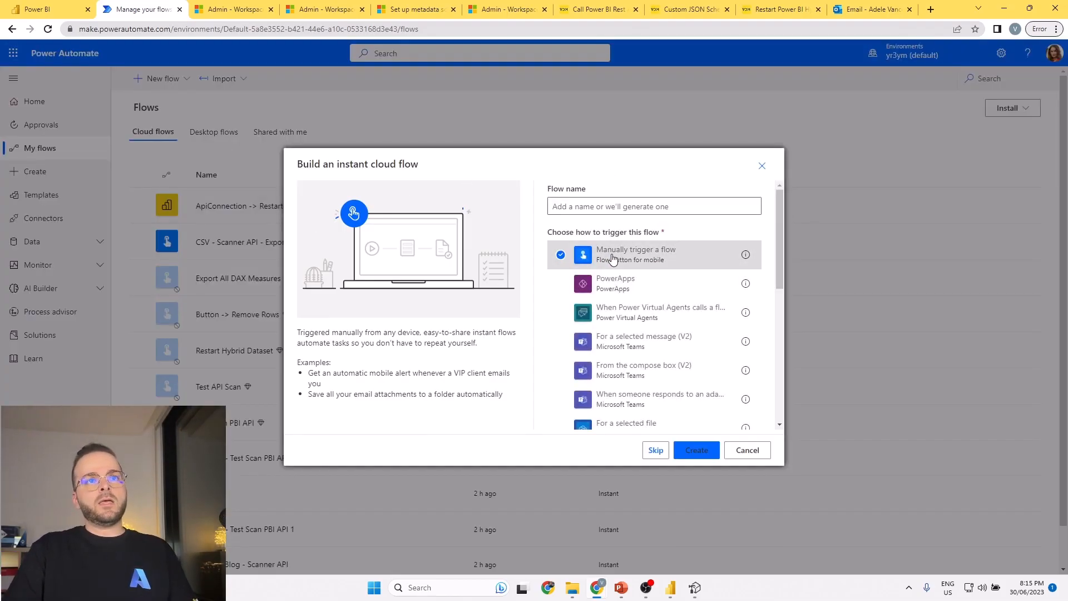
{"action": "left_click", "coordinate": [698, 452]}
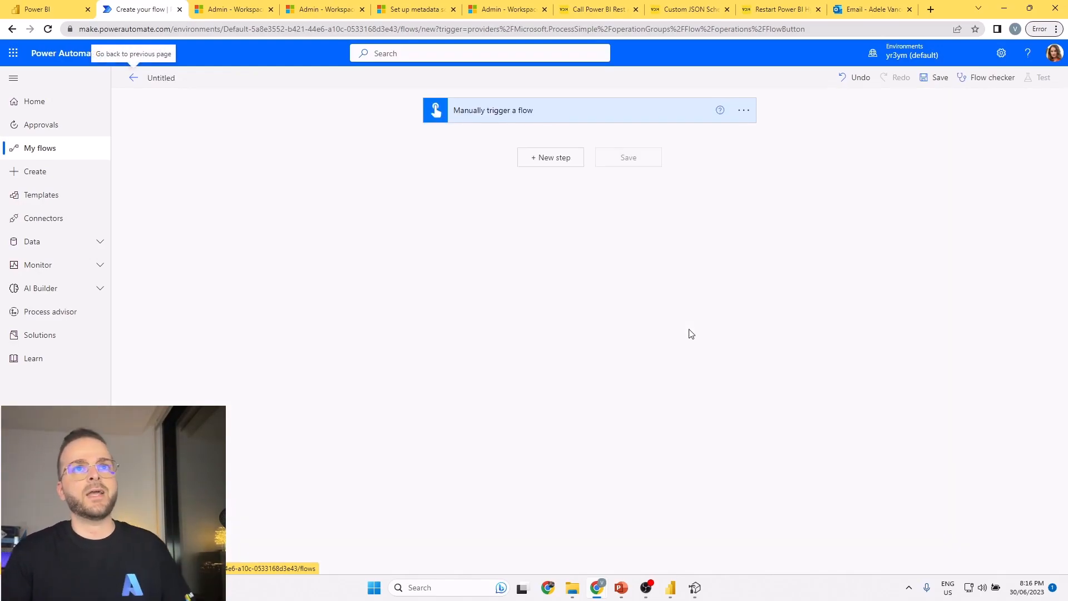
Begin a new step below the manual trigger and review the article on calling Power BI REST APIs with a Power Automate HTTP action.
{"action": "left_click", "coordinate": [533, 159]}
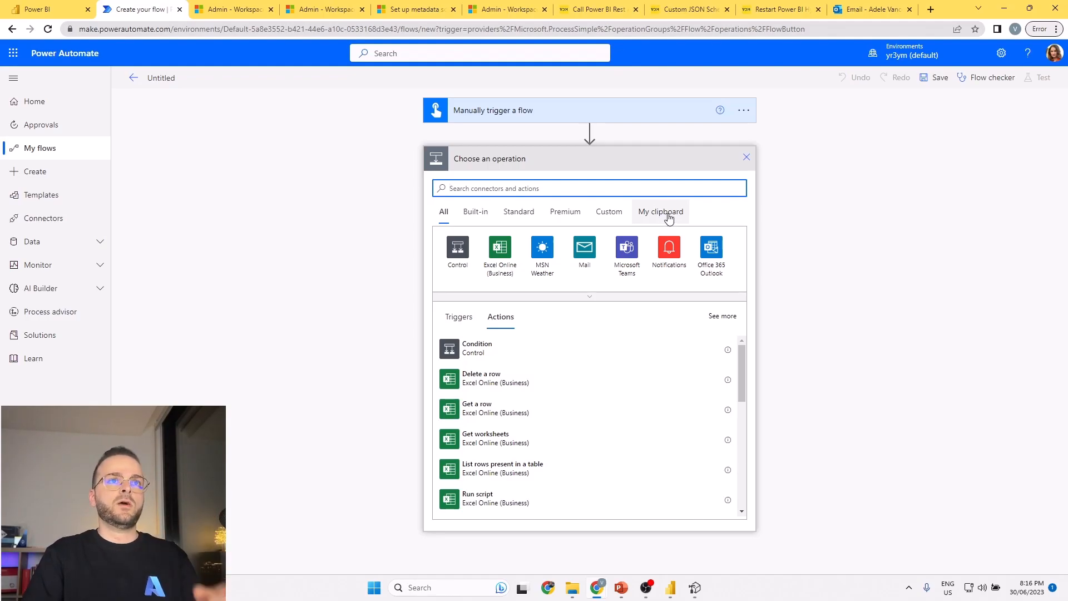
{"action": "left_click", "coordinate": [595, 9]}
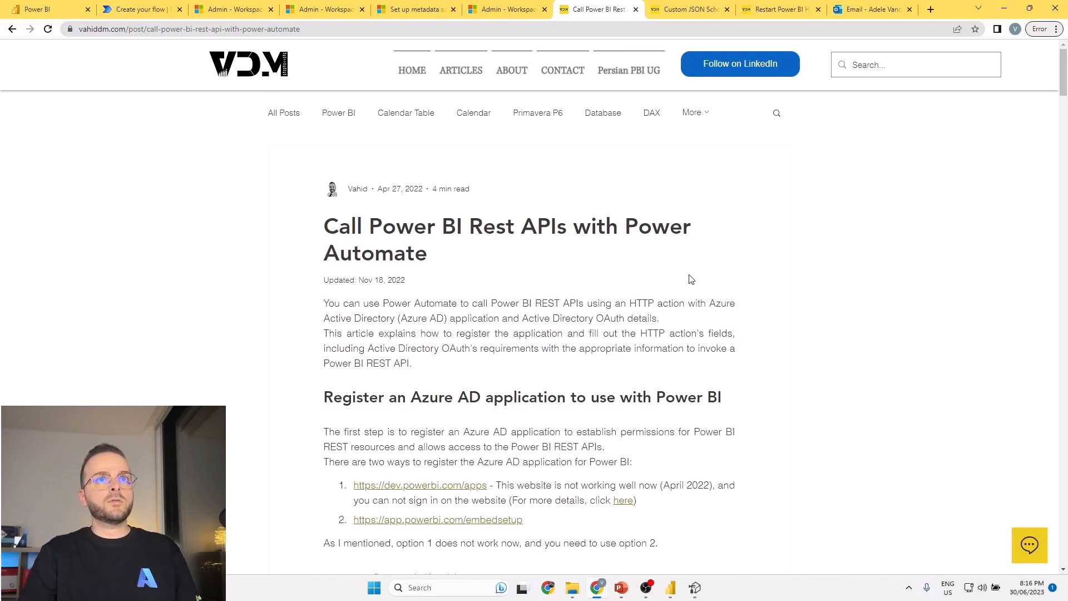
{"action": "scroll", "coordinate": [653, 236], "scroll_direction": "down", "scroll_amount": 20}
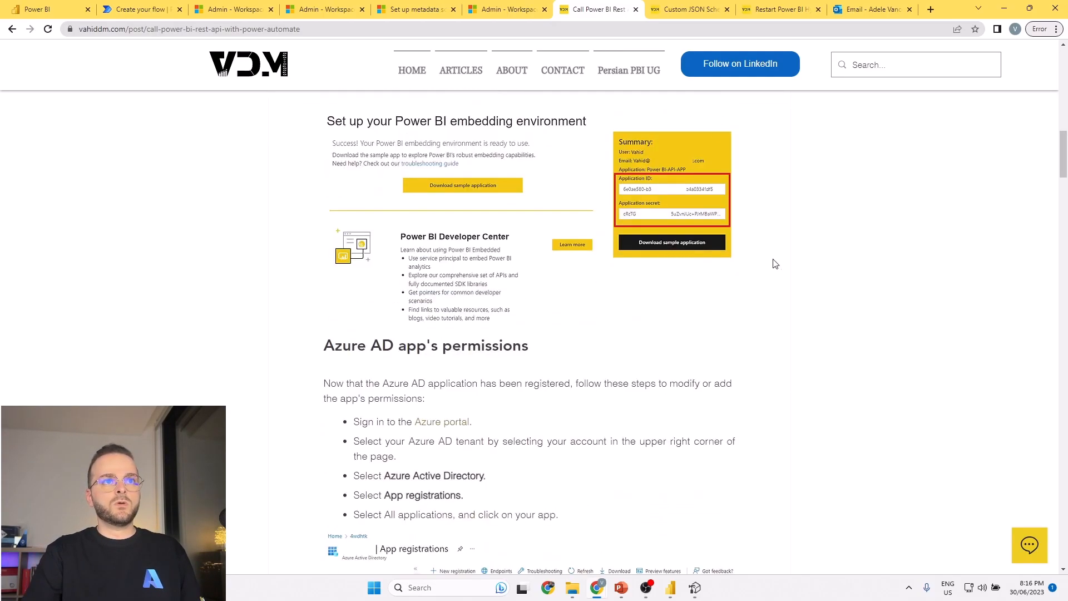
{"action": "scroll", "coordinate": [773, 272], "scroll_direction": "up", "scroll_amount": 20}
{"action": "scroll", "coordinate": [684, 303], "scroll_direction": "down", "scroll_amount": 17}
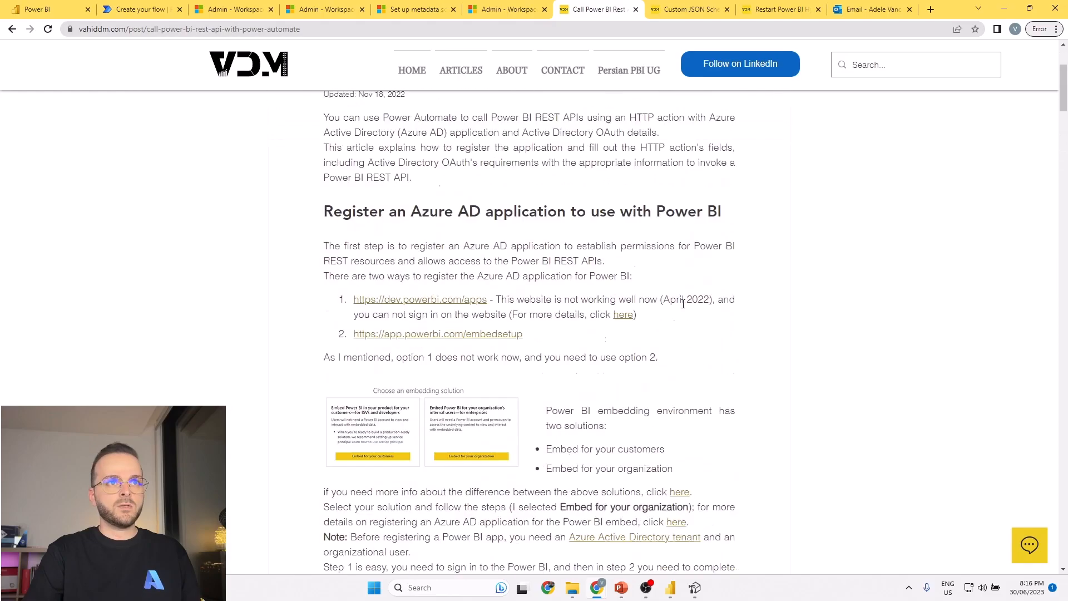
{"action": "scroll", "coordinate": [682, 308], "scroll_direction": "down", "scroll_amount": 20}
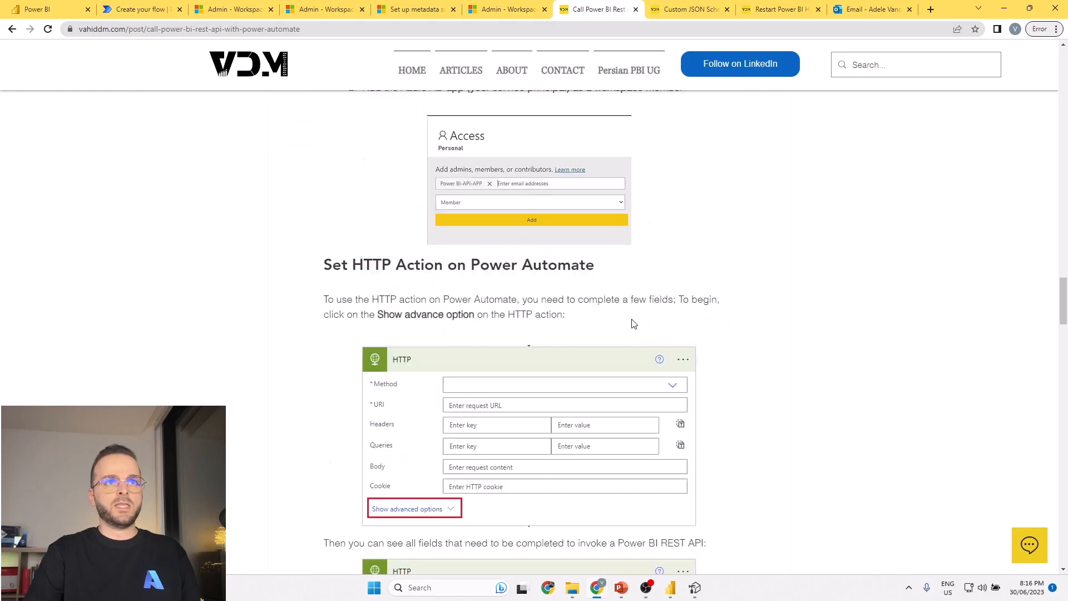
{"action": "scroll", "coordinate": [729, 355], "scroll_direction": "up", "scroll_amount": 20}
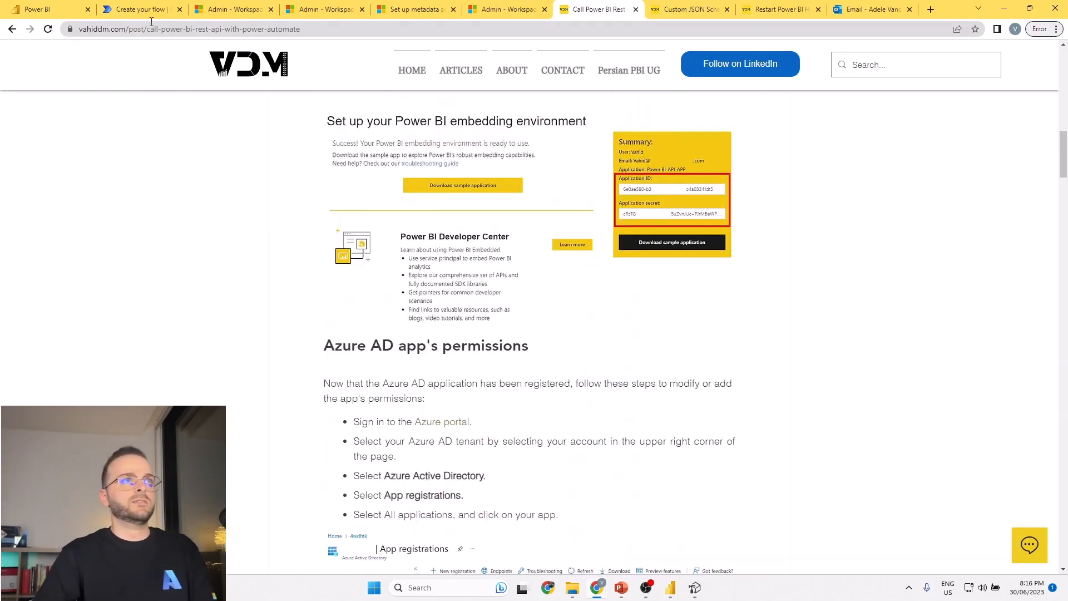
Add the HTTP action saved in the flow clipboard below the manual trigger and check its advanced authentication options.
{"action": "left_click", "coordinate": [146, 10]}
{"action": "left_click", "coordinate": [673, 211]}
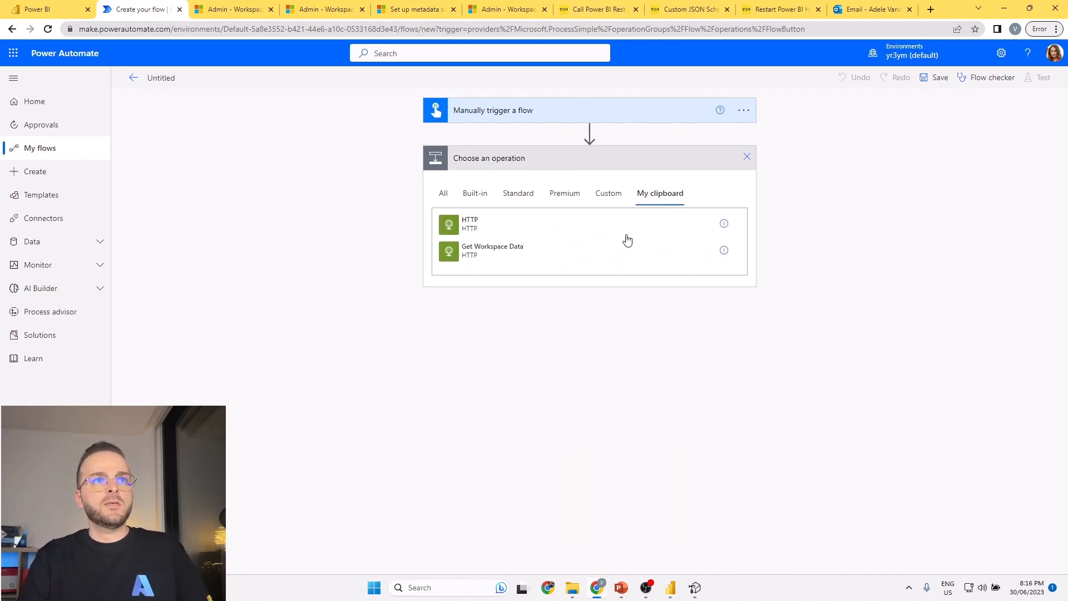
{"action": "left_click", "coordinate": [477, 225]}
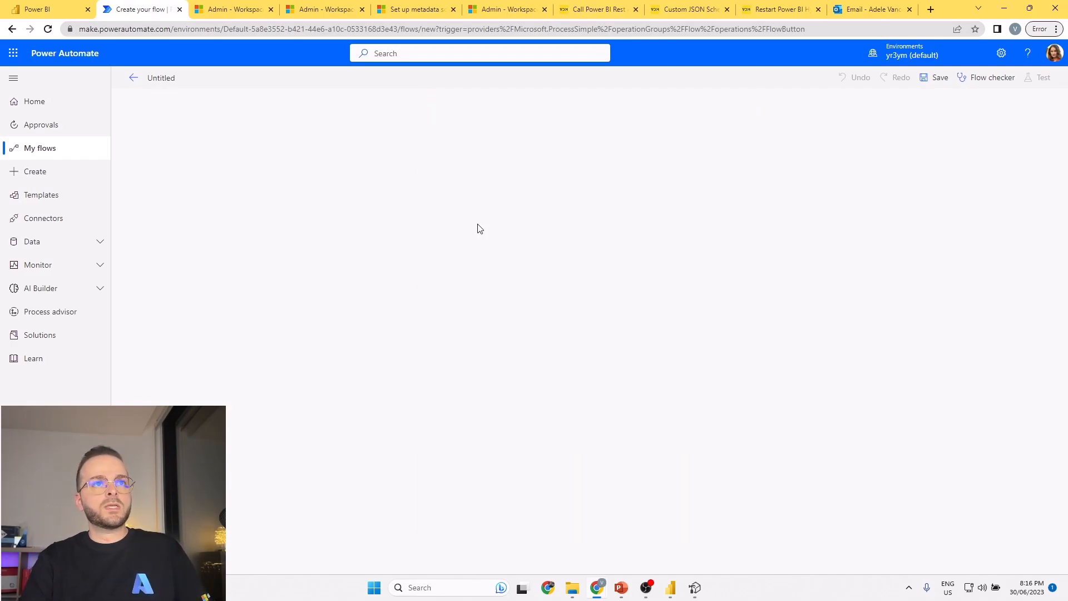
{"action": "left_click", "coordinate": [476, 160]}
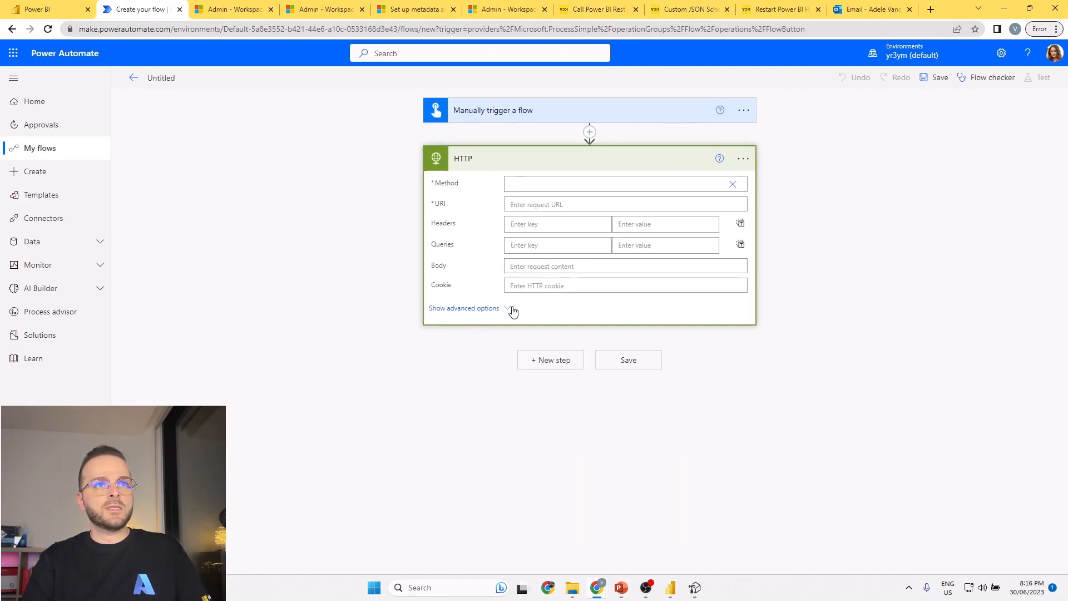
{"action": "left_click", "coordinate": [498, 309]}
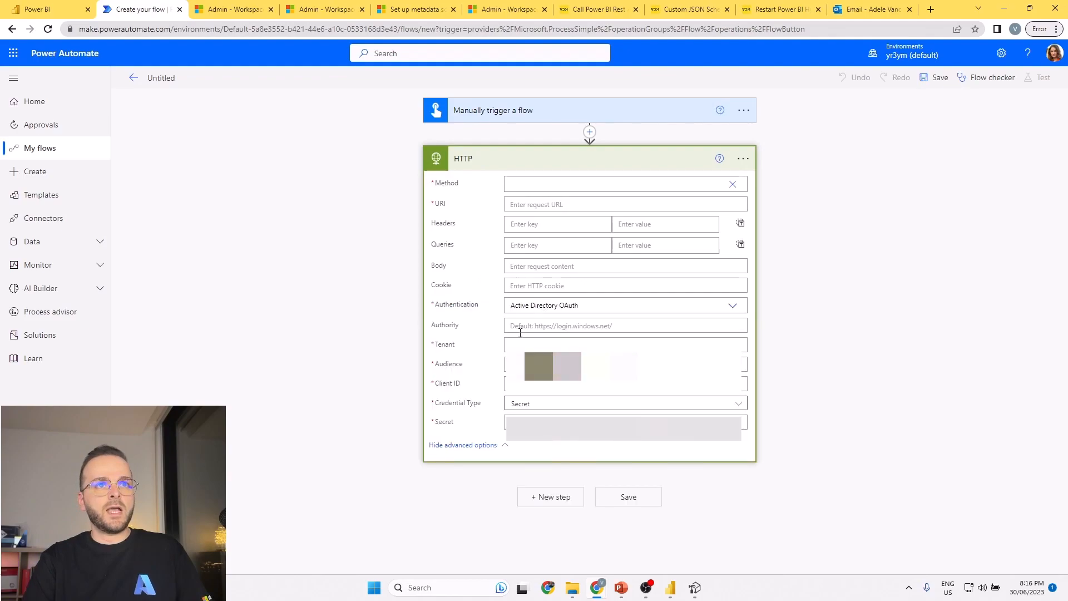
{"action": "left_click", "coordinate": [503, 445]}
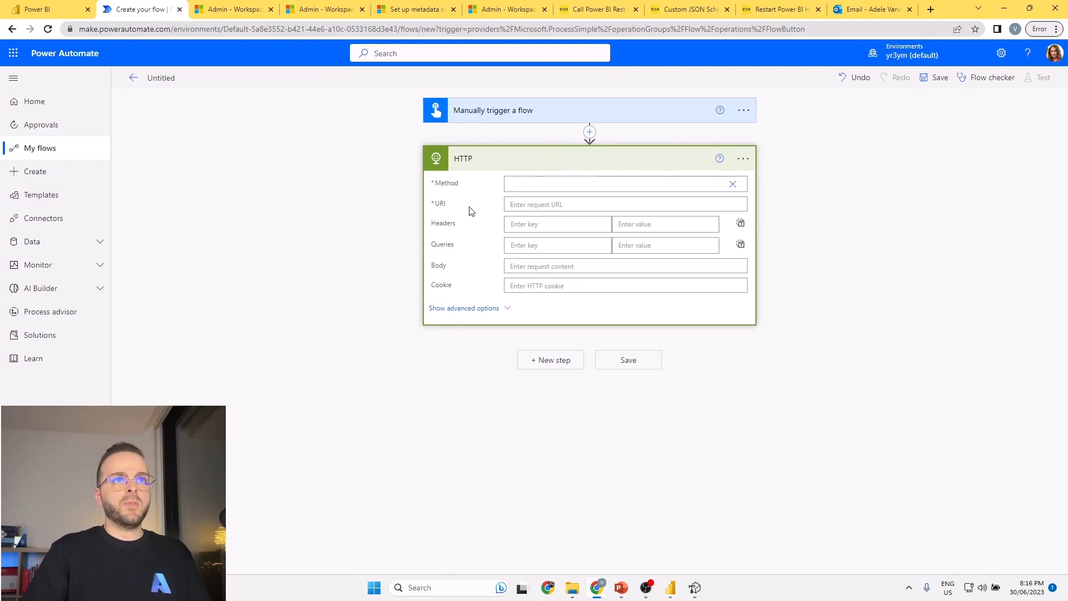
Copy the full modified-workspaces request URL with both exclude parameters from the REST API test page into the HTTP action's URI.
{"action": "left_click", "coordinate": [250, 5]}
{"action": "scroll", "coordinate": [607, 206], "scroll_direction": "up", "scroll_amount": 10}
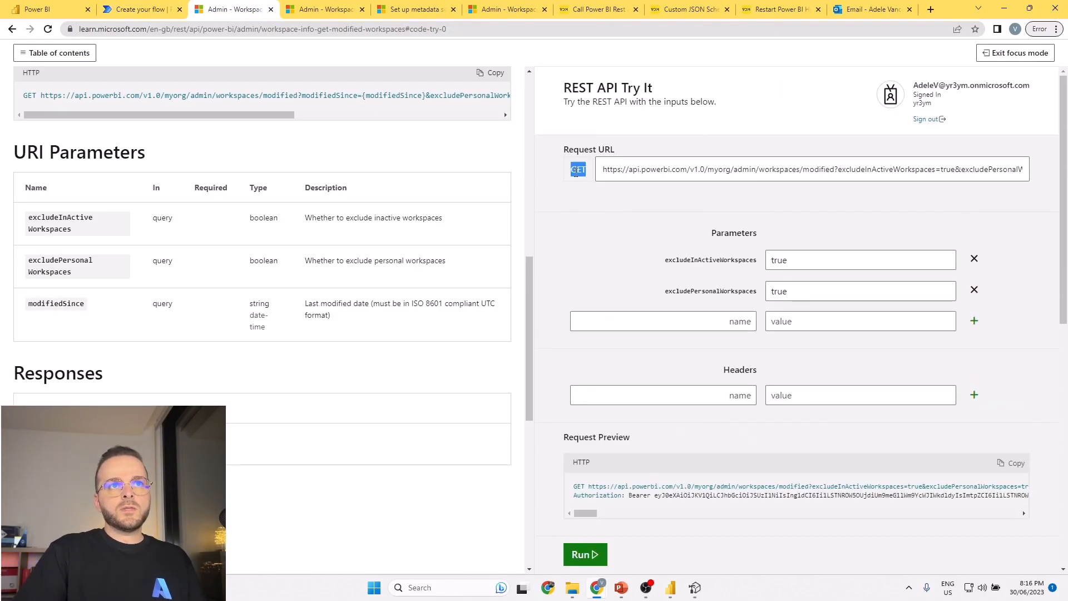
{"action": "left_click", "coordinate": [631, 170]}
{"action": "double_click", "coordinate": [631, 170]}
{"action": "key", "text": "ctrl+a"}
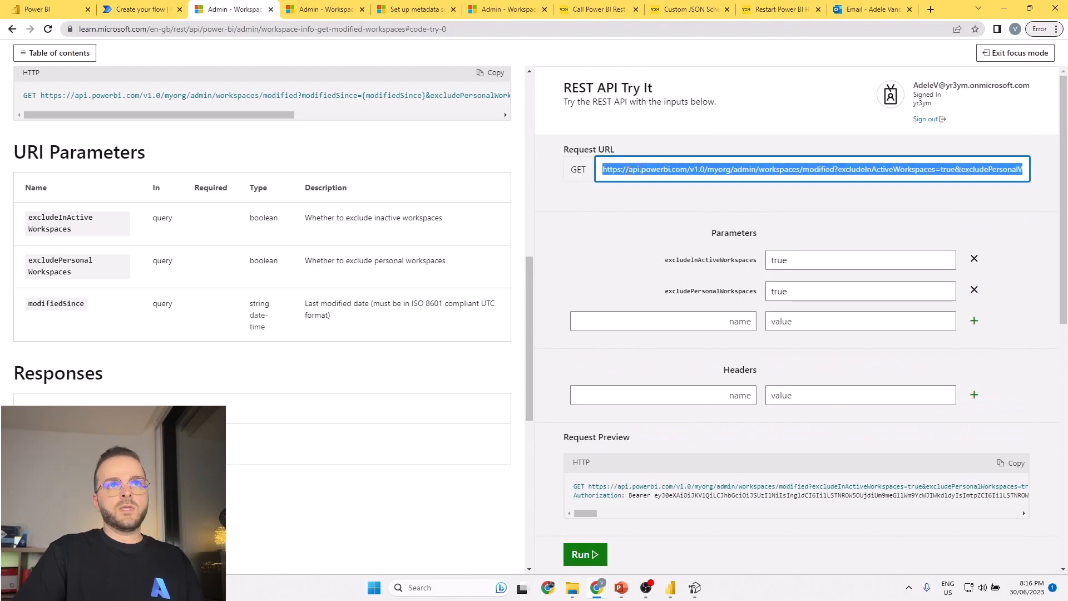
{"action": "key", "text": "ctrl+c"}
{"action": "left_click", "coordinate": [139, 8]}
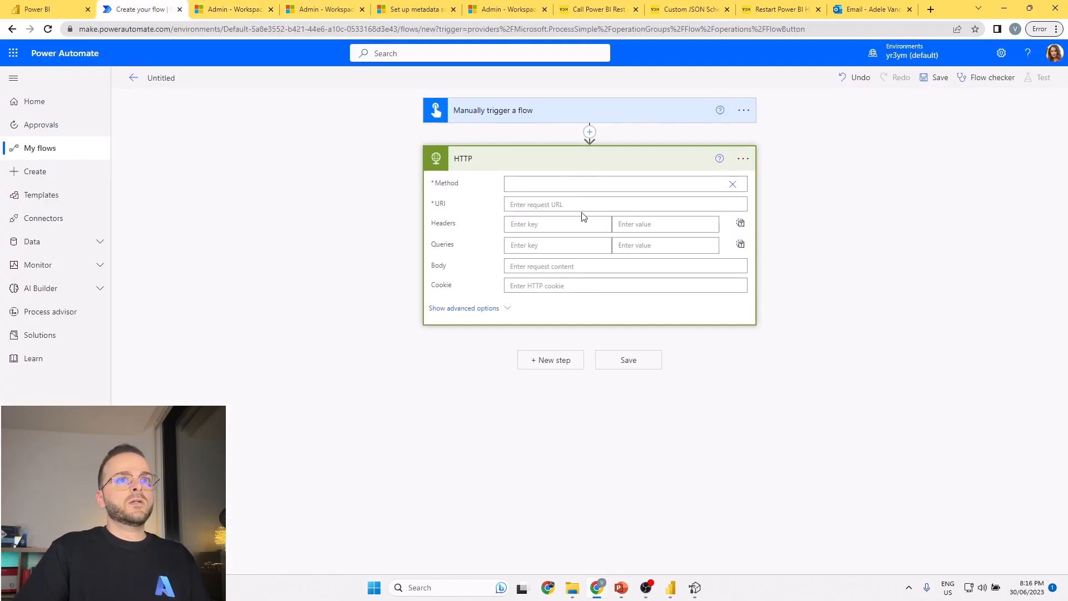
{"action": "left_click", "coordinate": [548, 210]}
{"action": "key", "text": "ctrl+v"}
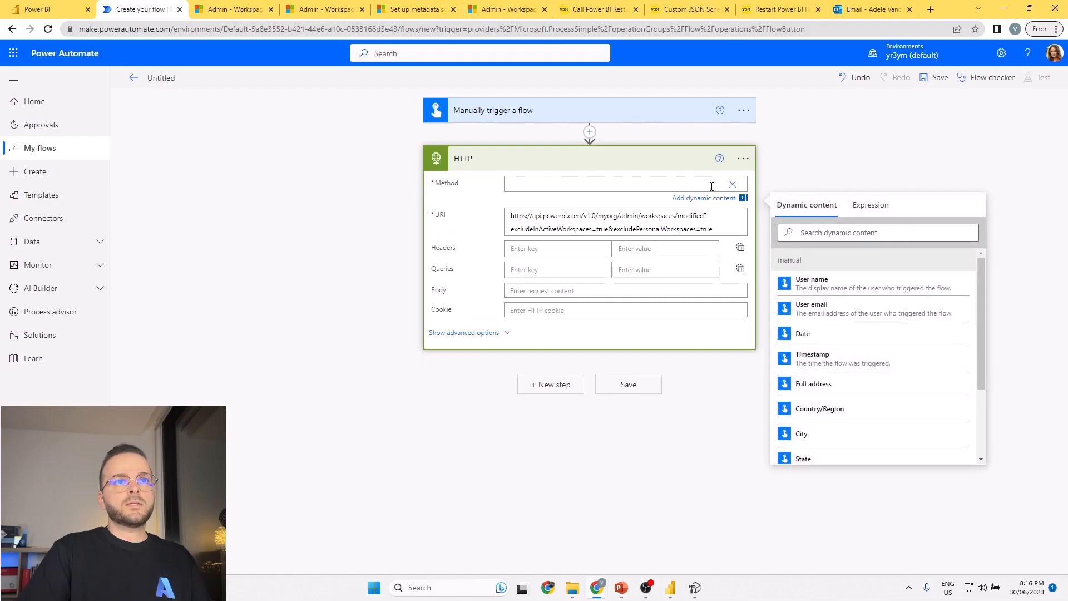
Set the HTTP action's method to GET and save the flow.
{"action": "left_click", "coordinate": [732, 184]}
{"action": "left_click", "coordinate": [530, 201]}
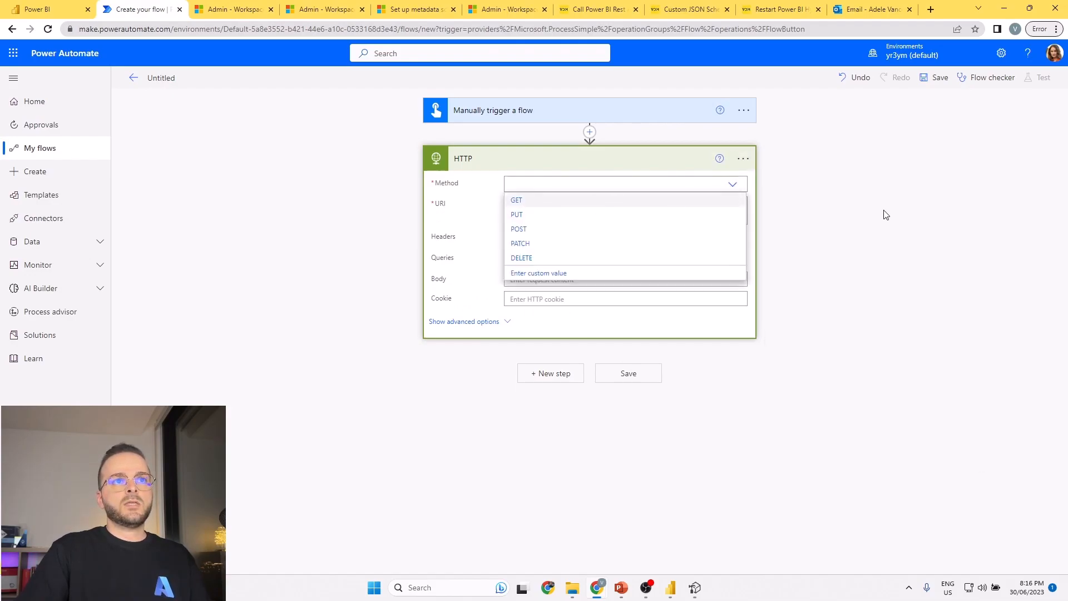
{"action": "left_click", "coordinate": [902, 223]}
{"action": "left_click", "coordinate": [941, 81]}
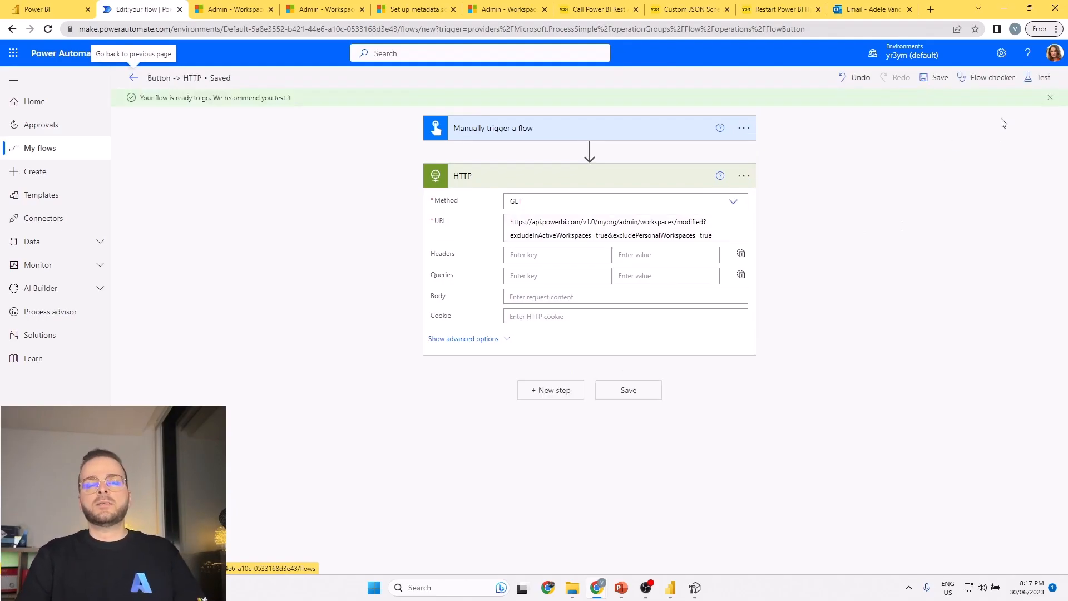
Run a manual test of the Button -> HTTP flow.
{"action": "left_click", "coordinate": [1038, 78]}
{"action": "left_click", "coordinate": [911, 554]}
{"action": "left_click", "coordinate": [912, 557]}
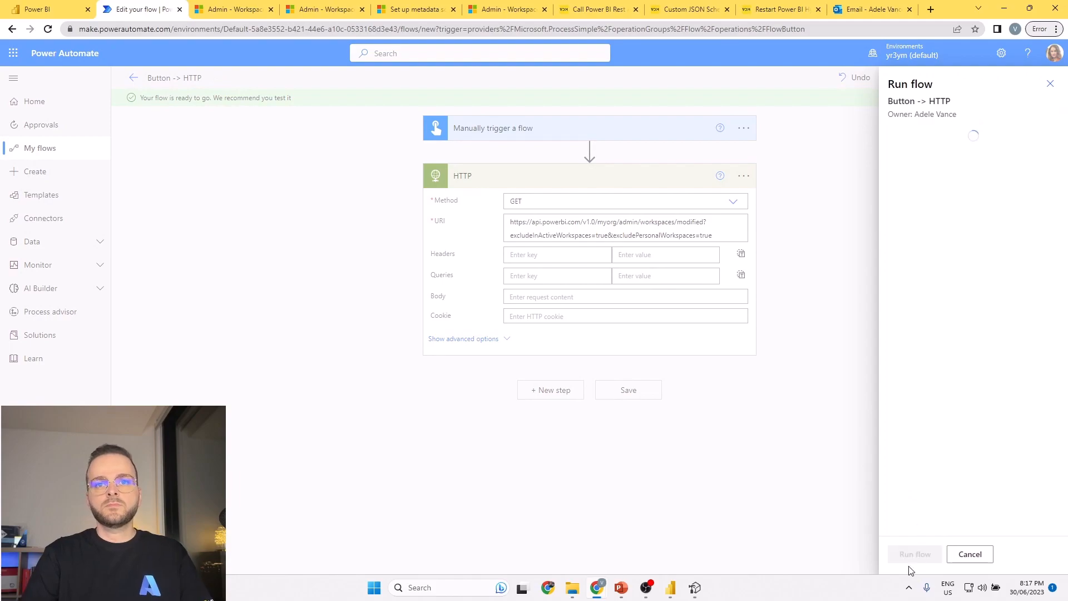
{"action": "left_click", "coordinate": [909, 557]}
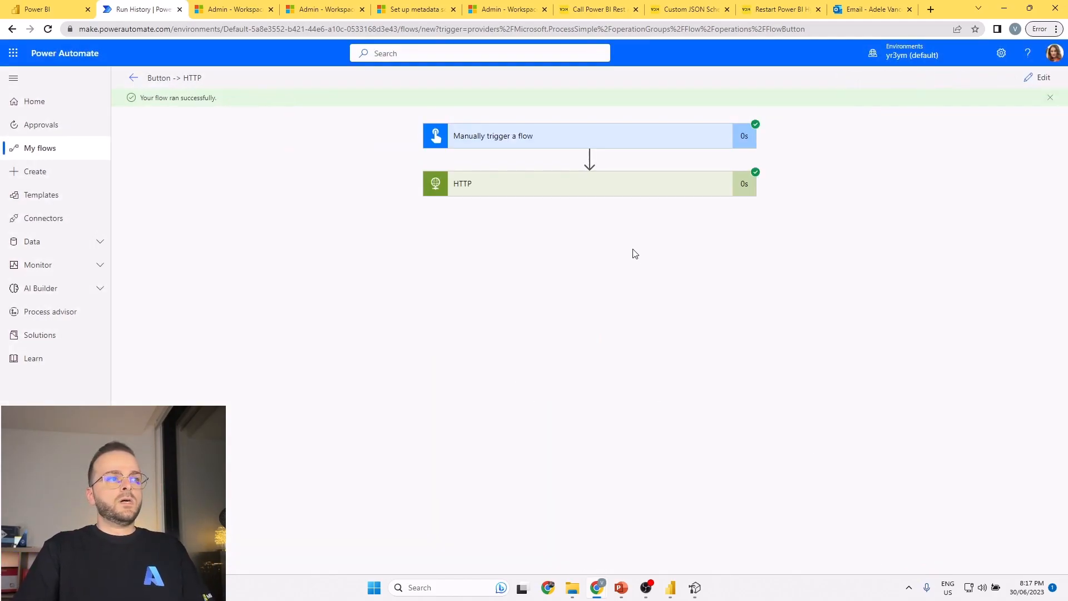
Compare the HTTP action's output body with the workspace IDs in the API test response, and reopen the flow for editing.
{"action": "left_click", "coordinate": [581, 190]}
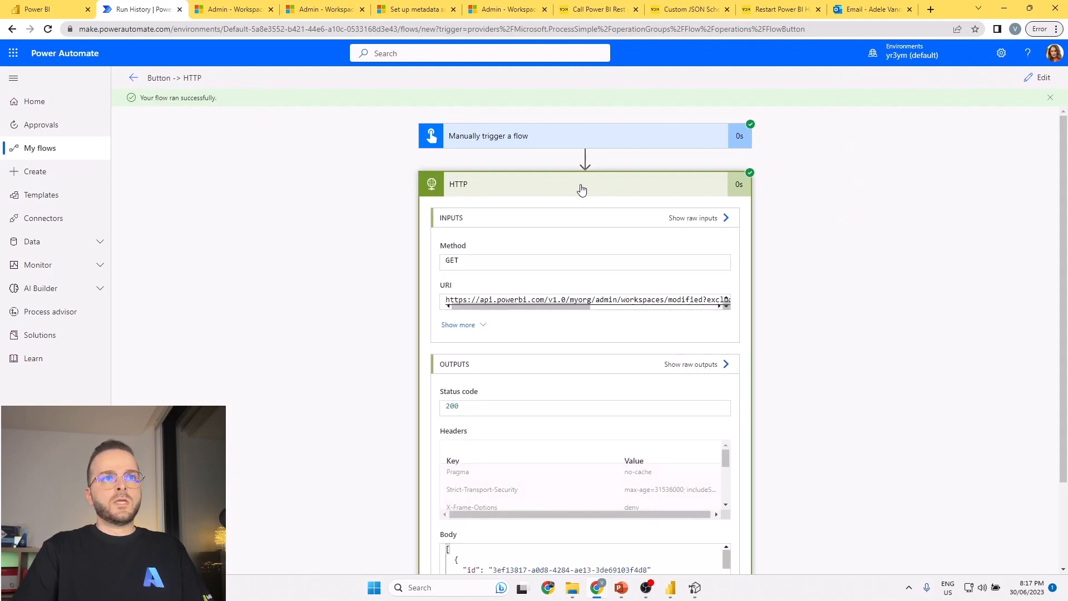
{"action": "scroll", "coordinate": [602, 389], "scroll_direction": "down", "scroll_amount": 3}
{"action": "scroll", "coordinate": [556, 466], "scroll_direction": "up", "scroll_amount": 2}
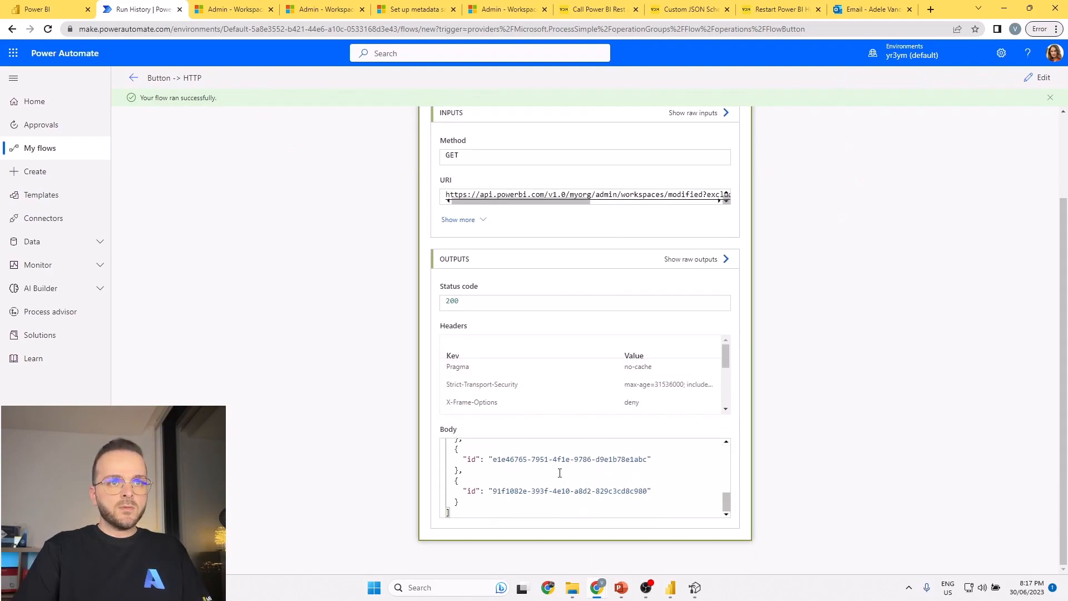
{"action": "left_click", "coordinate": [240, 5]}
{"action": "scroll", "coordinate": [726, 354], "scroll_direction": "down", "scroll_amount": 8}
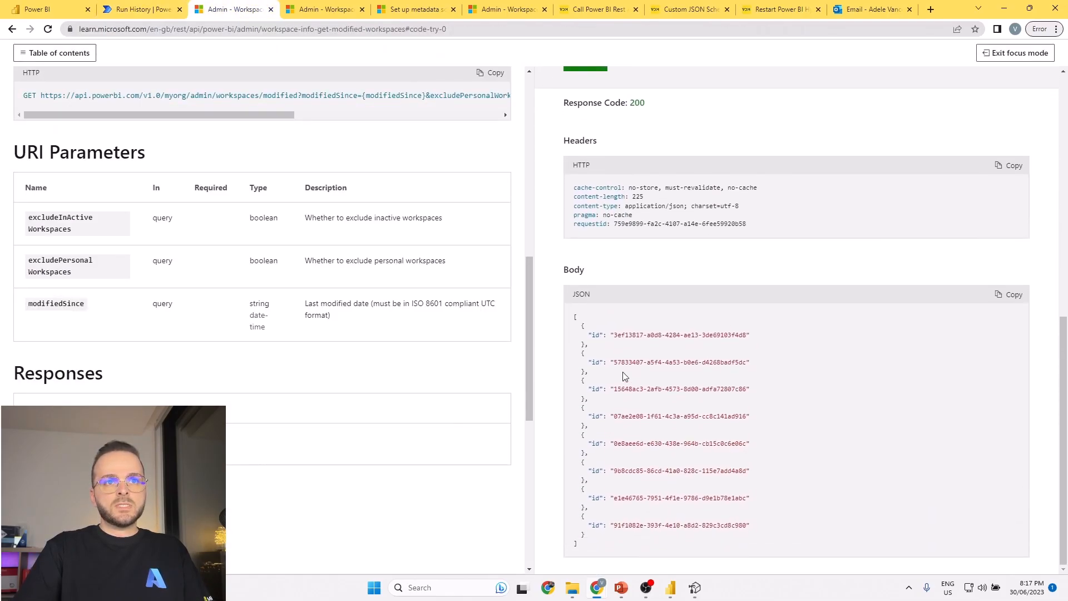
{"action": "left_click", "coordinate": [157, 7]}
{"action": "scroll", "coordinate": [587, 488], "scroll_direction": "down", "scroll_amount": 5}
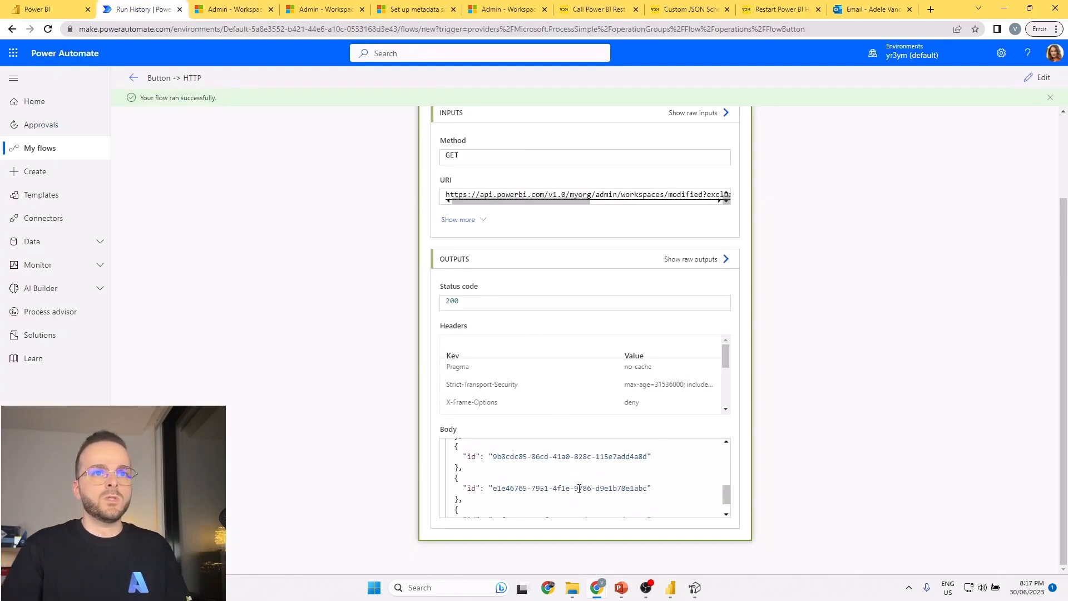
{"action": "scroll", "coordinate": [587, 487], "scroll_direction": "up", "scroll_amount": 5}
{"action": "scroll", "coordinate": [781, 302], "scroll_direction": "up", "scroll_amount": 2}
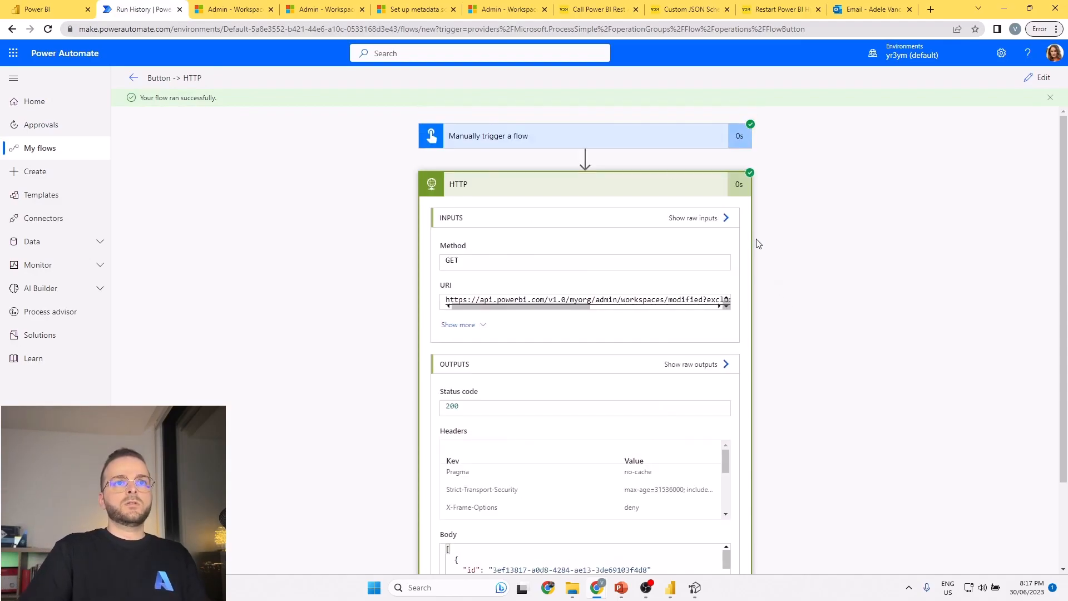
{"action": "left_click", "coordinate": [1036, 77]}
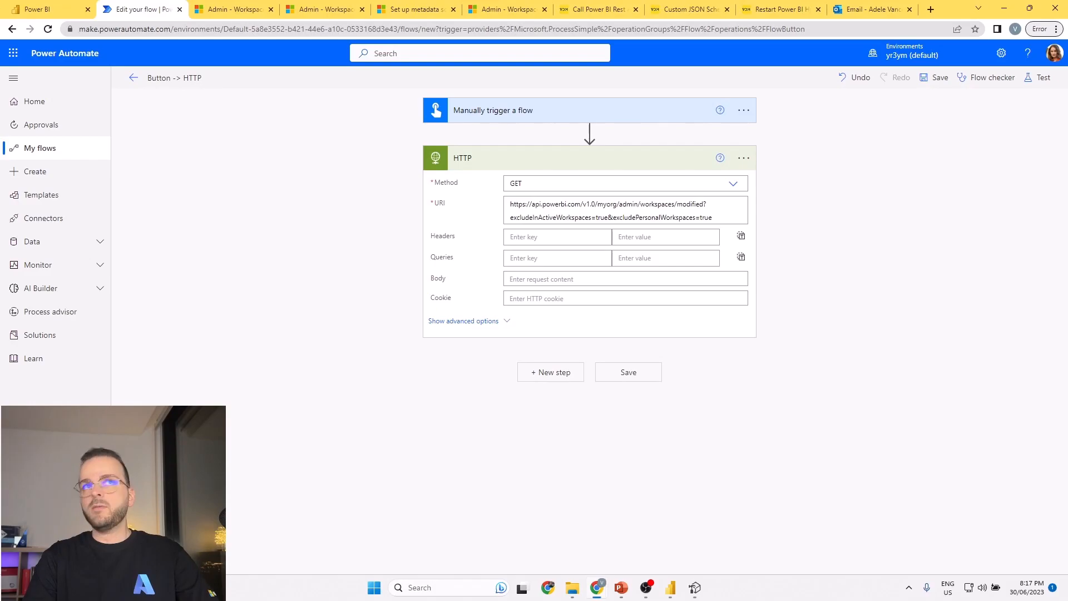
Switch to the WorkspaceInfo PostWorkspaceInfo documentation and examine its permissions, limitations, POST request and URI parameters.
{"action": "left_click", "coordinate": [305, 10]}
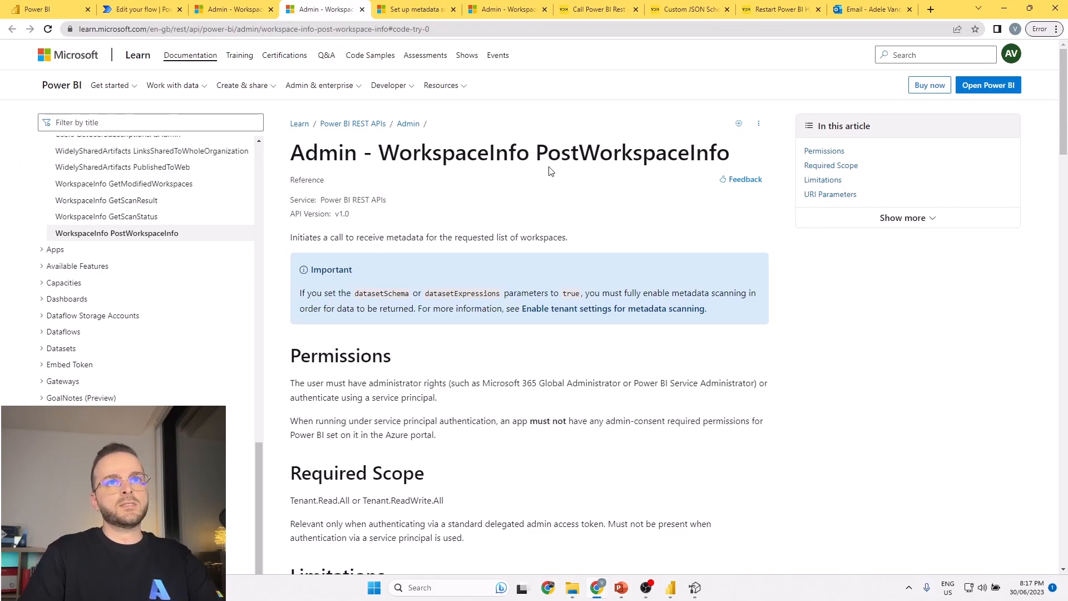
{"action": "left_click_drag", "start_coordinate": [381, 155], "coordinate": [729, 156]}
{"action": "scroll", "coordinate": [598, 260], "scroll_direction": "down", "scroll_amount": 1}
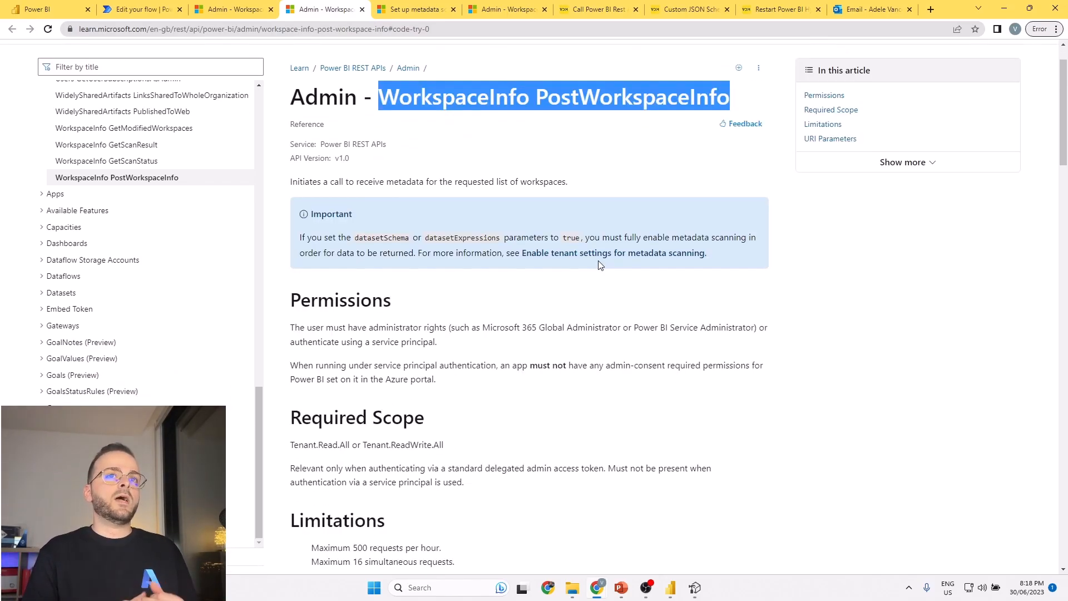
{"action": "scroll", "coordinate": [594, 276], "scroll_direction": "down", "scroll_amount": 6}
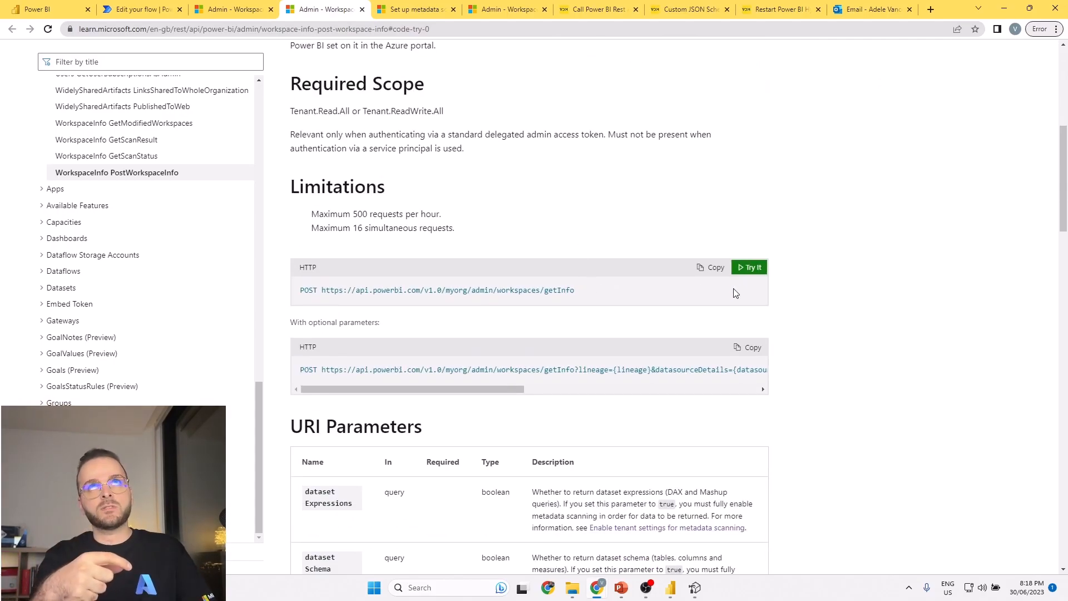
{"action": "scroll", "coordinate": [743, 303], "scroll_direction": "down", "scroll_amount": 2}
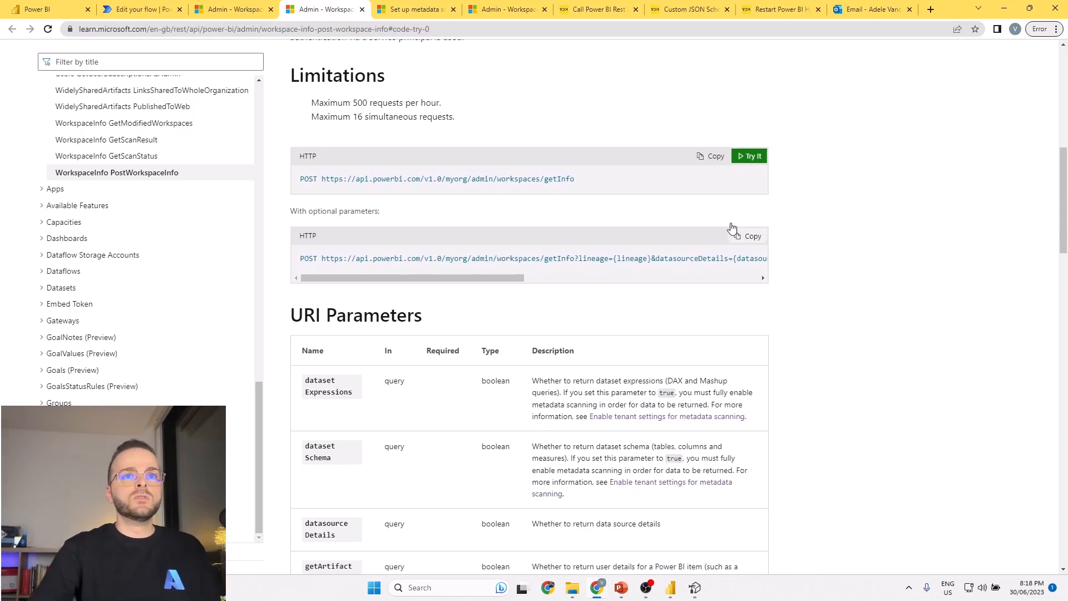
{"action": "scroll", "coordinate": [748, 237], "scroll_direction": "up", "scroll_amount": 6}
{"action": "scroll", "coordinate": [484, 247], "scroll_direction": "up", "scroll_amount": 2}
Examine the PostWorkspaceInfo request body and examples, focusing on the scan id in the sample response.
{"action": "scroll", "coordinate": [512, 279], "scroll_direction": "down", "scroll_amount": 15}
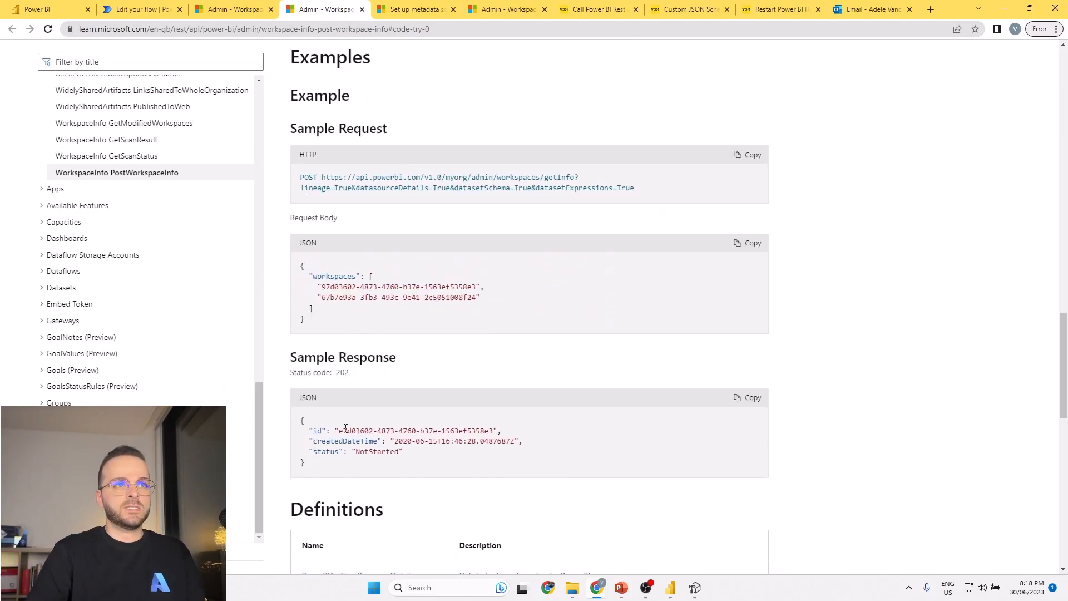
{"action": "left_click_drag", "start_coordinate": [341, 432], "coordinate": [495, 429]}
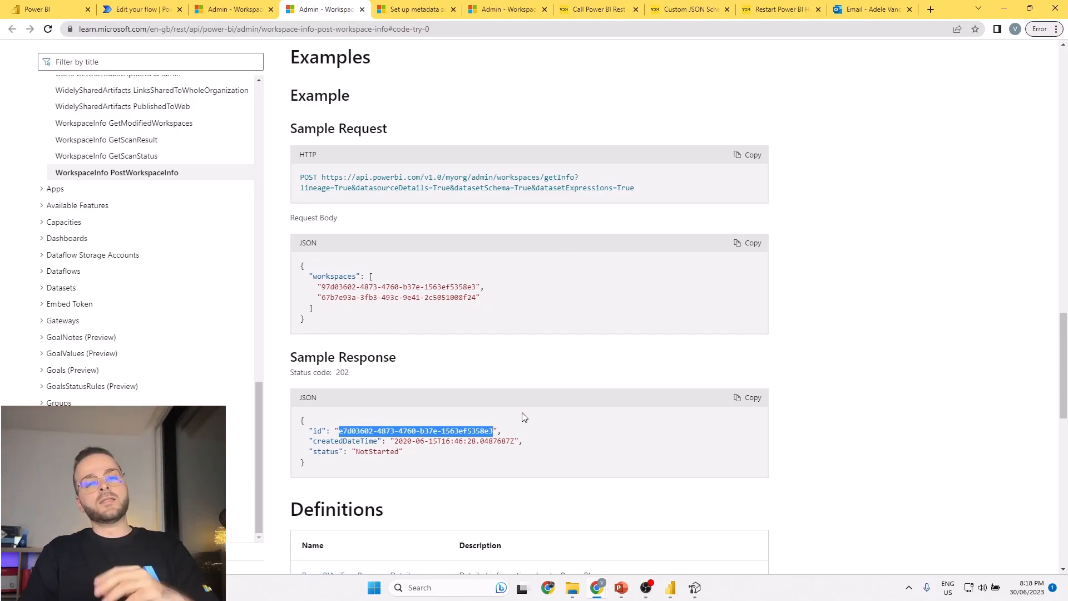
{"action": "scroll", "coordinate": [503, 469], "scroll_direction": "up", "scroll_amount": 7}
{"action": "scroll", "coordinate": [518, 473], "scroll_direction": "down", "scroll_amount": 6}
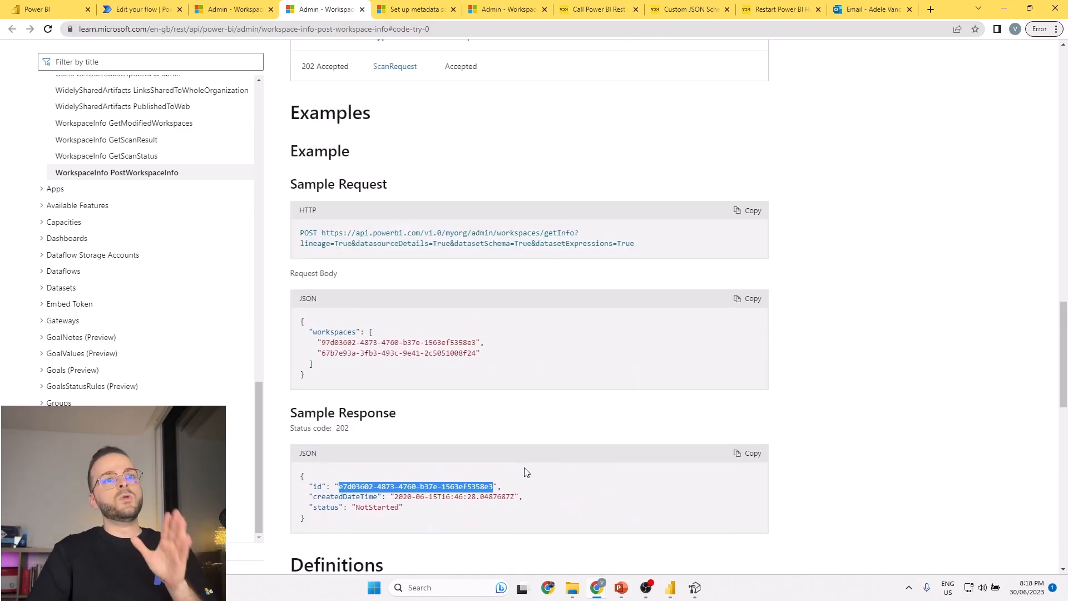
{"action": "scroll", "coordinate": [554, 448], "scroll_direction": "up", "scroll_amount": 10}
{"action": "scroll", "coordinate": [553, 422], "scroll_direction": "down", "scroll_amount": 15}
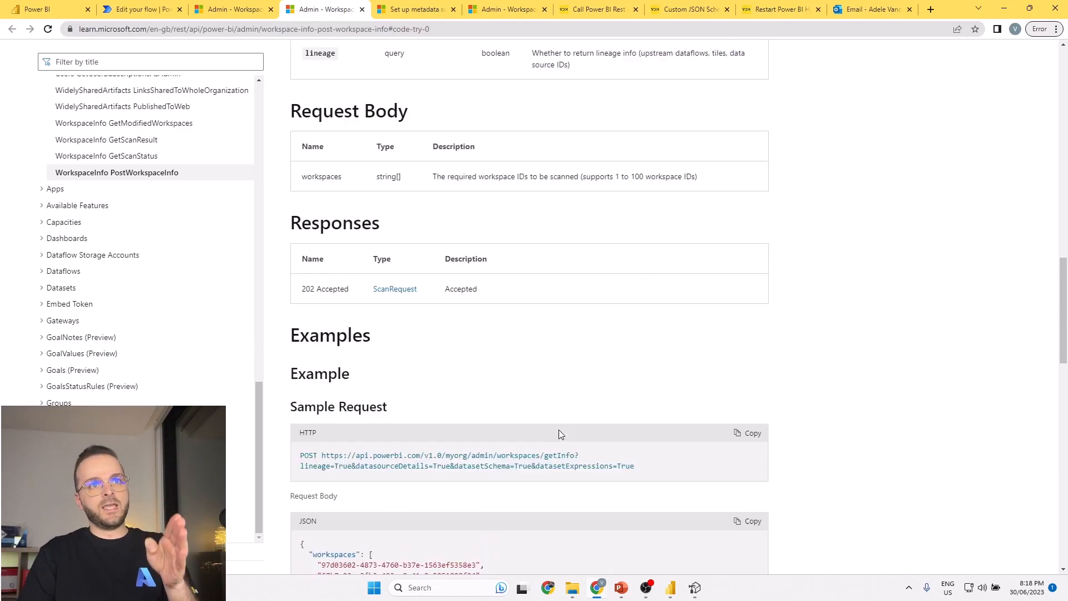
{"action": "left_click_drag", "start_coordinate": [338, 430], "coordinate": [493, 430]}
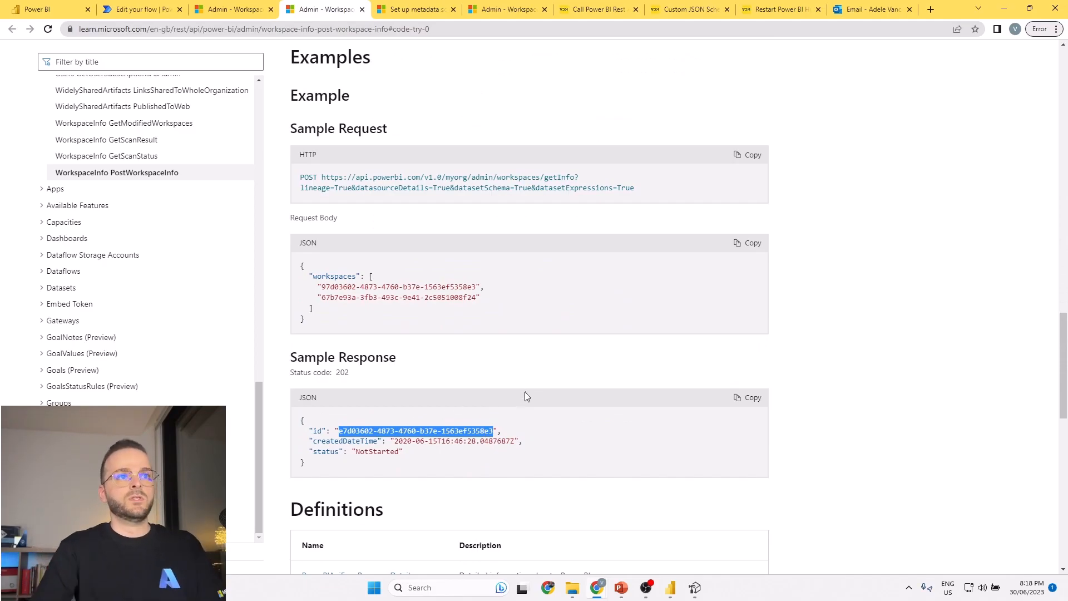
{"action": "scroll", "coordinate": [525, 399], "scroll_direction": "up", "scroll_amount": 20}
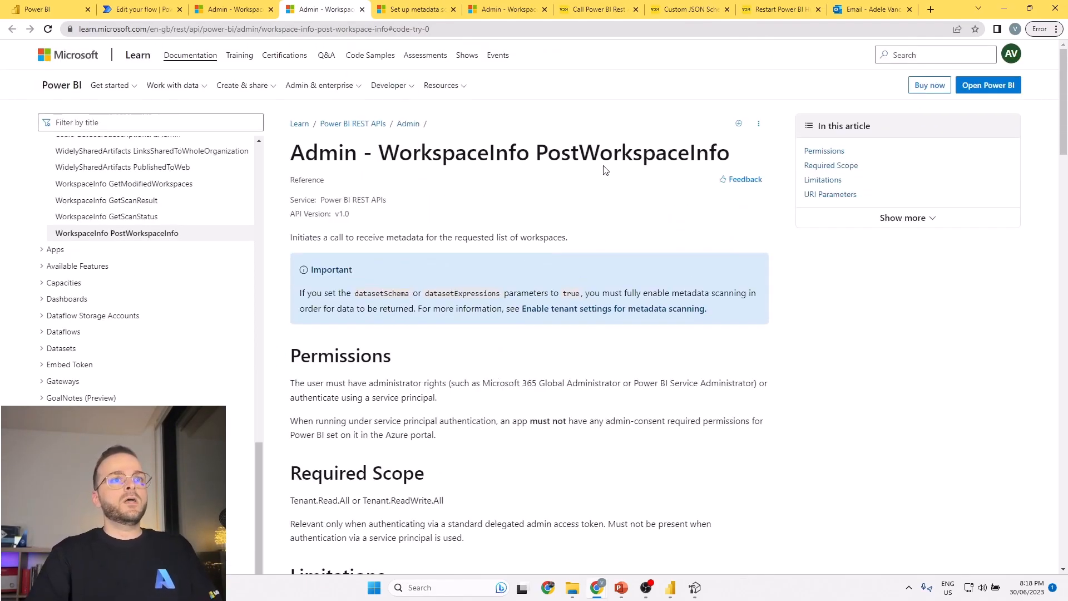
Open the API tester for PostWorkspaceInfo and clear the existing workspace list from its request body.
{"action": "scroll", "coordinate": [645, 378], "scroll_direction": "down", "scroll_amount": 5}
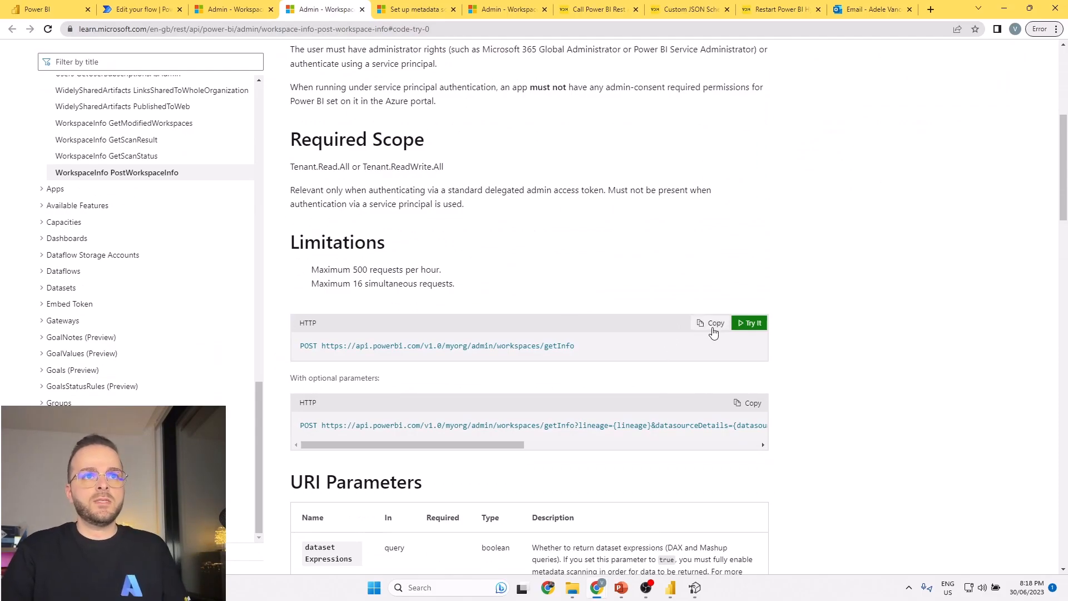
{"action": "left_click", "coordinate": [749, 322]}
{"action": "left_click", "coordinate": [744, 299]}
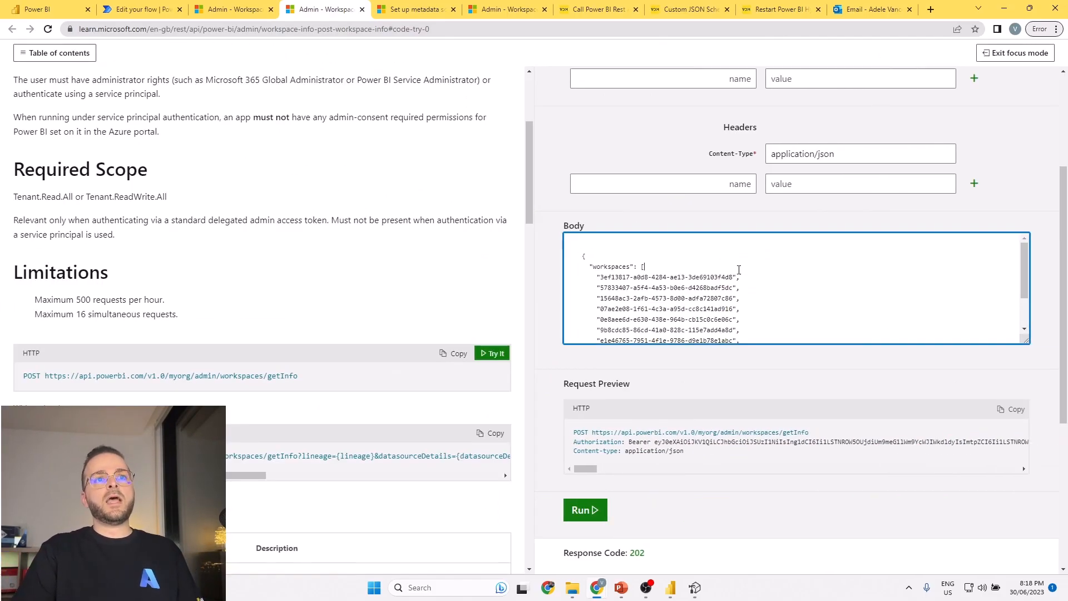
{"action": "key", "text": "ctrl+a"}
{"action": "key", "text": "BackSpace"}
{"action": "scroll", "coordinate": [630, 268], "scroll_direction": "up", "scroll_amount": 3}
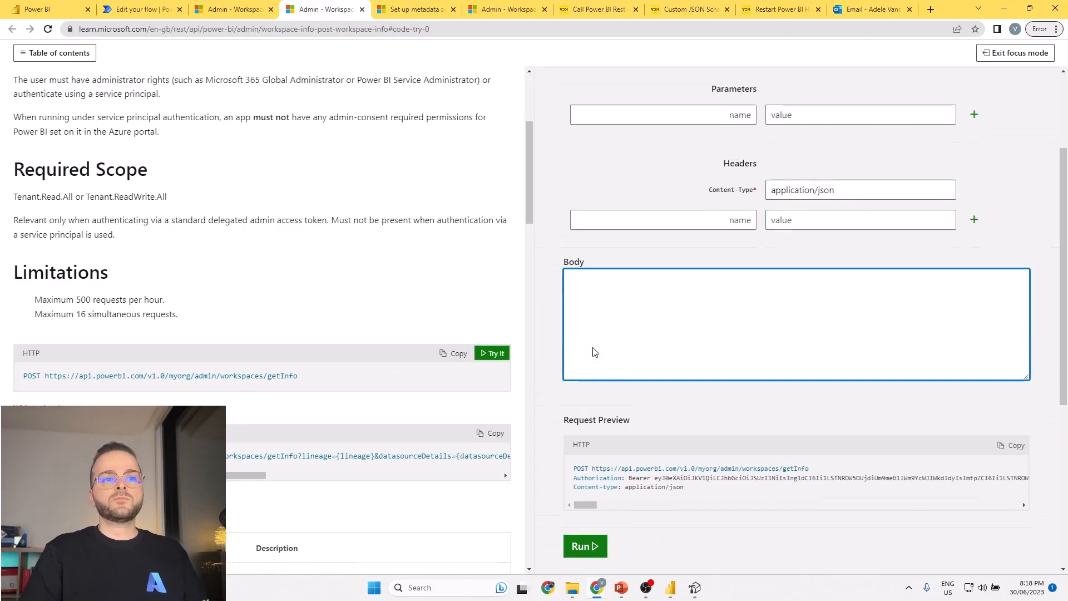
{"action": "scroll", "coordinate": [646, 286], "scroll_direction": "down", "scroll_amount": 5}
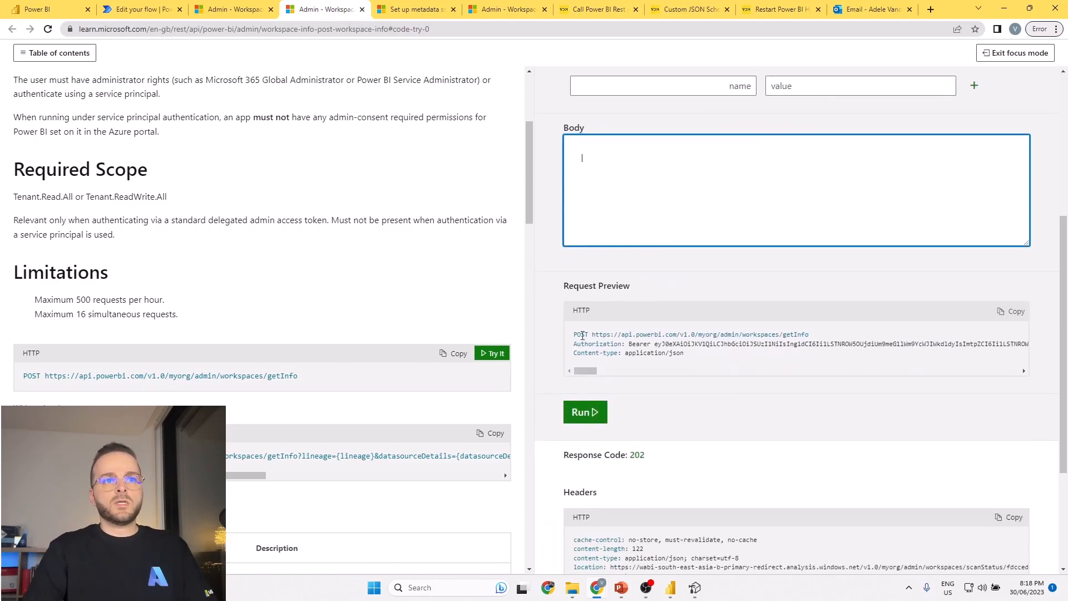
Copy the sample JSON request body with its two workspace IDs from the Examples section into the tester's request body.
{"action": "left_click", "coordinate": [346, 258]}
{"action": "scroll", "coordinate": [253, 190], "scroll_direction": "up", "scroll_amount": 4}
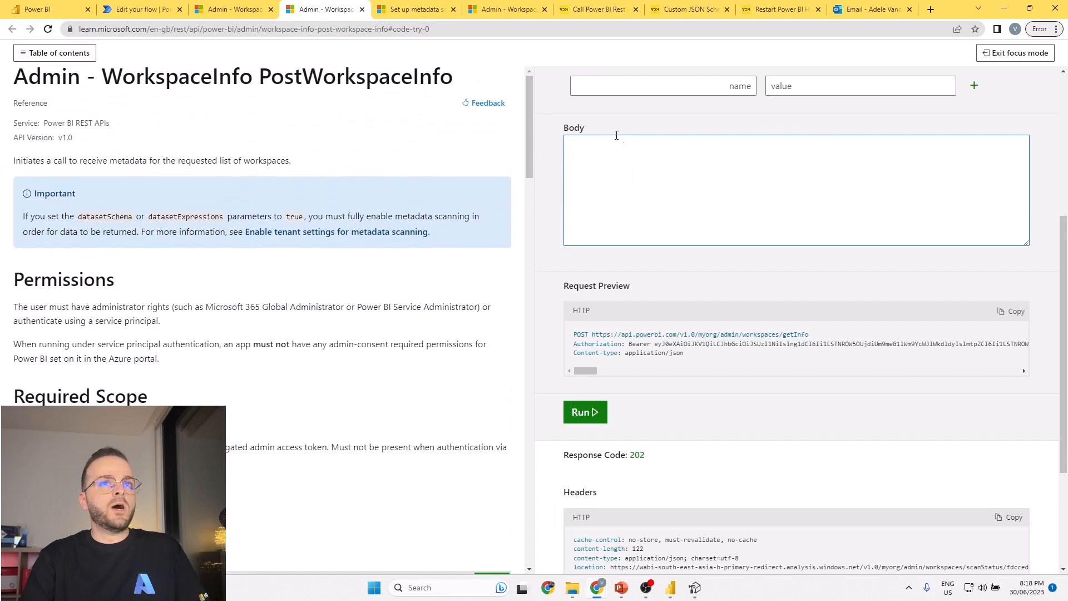
{"action": "left_click", "coordinate": [582, 143]}
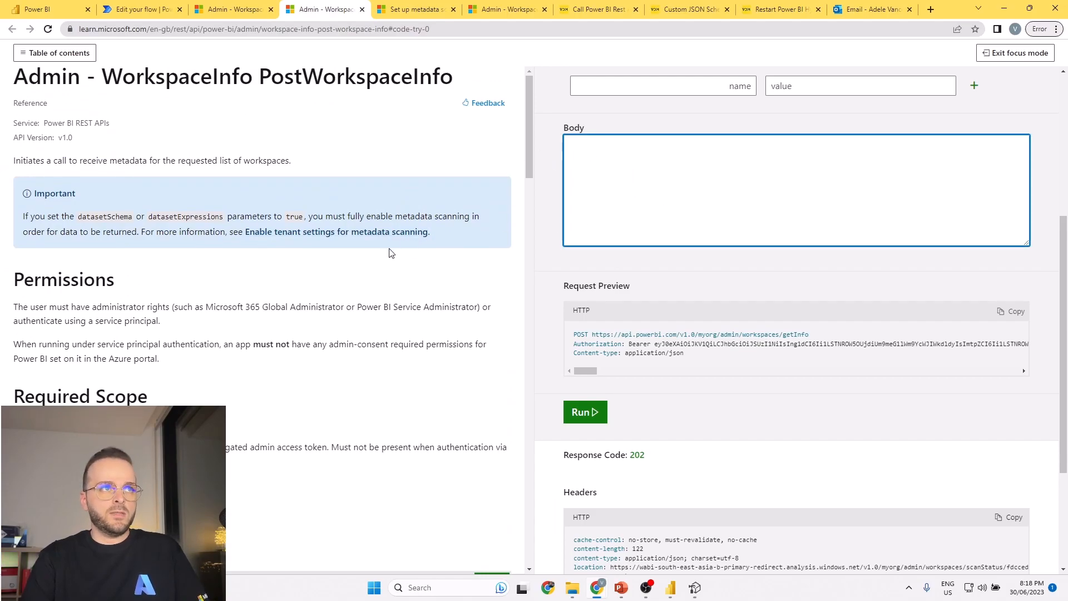
{"action": "scroll", "coordinate": [322, 310], "scroll_direction": "down", "scroll_amount": 8}
{"action": "scroll", "coordinate": [323, 309], "scroll_direction": "down", "scroll_amount": 14}
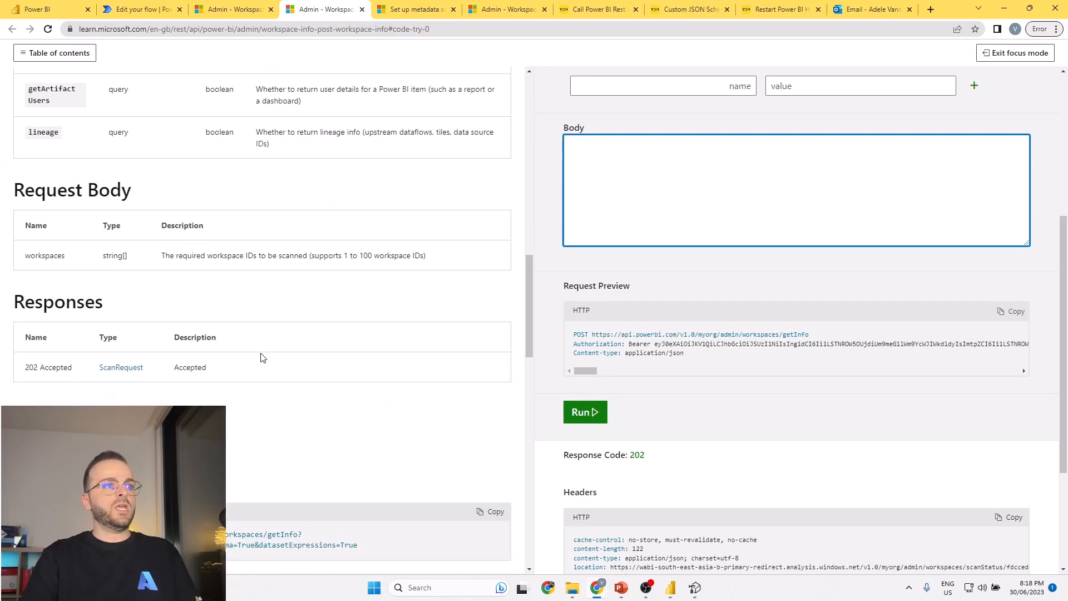
{"action": "scroll", "coordinate": [233, 368], "scroll_direction": "down", "scroll_amount": 1}
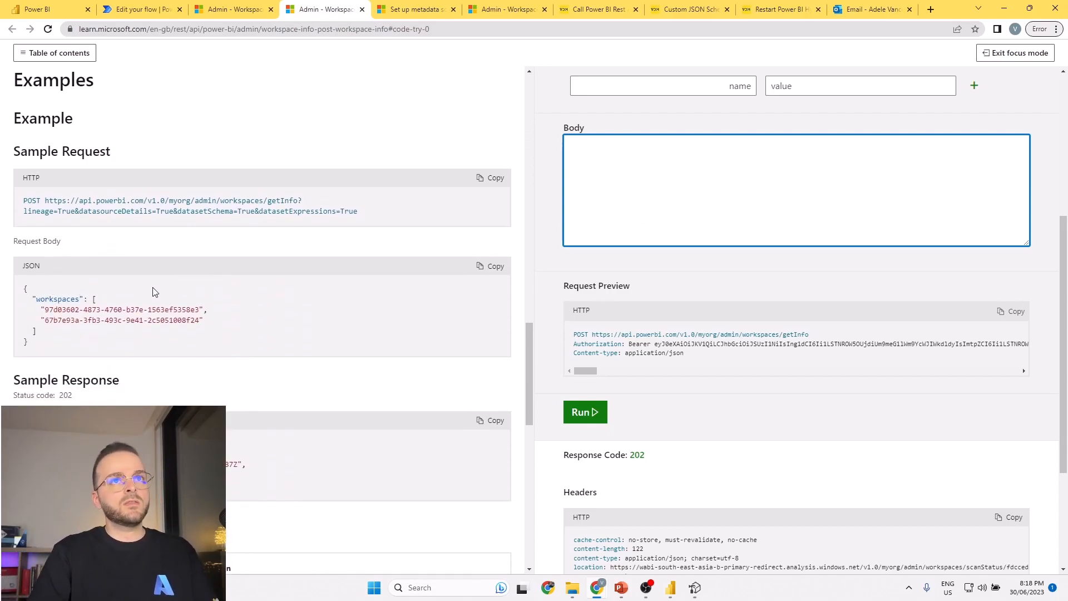
{"action": "left_click_drag", "start_coordinate": [25, 288], "coordinate": [71, 354]}
{"action": "key", "text": "ctrl+c"}
{"action": "left_click", "coordinate": [622, 178]}
{"action": "key", "text": "ctrl+v"}
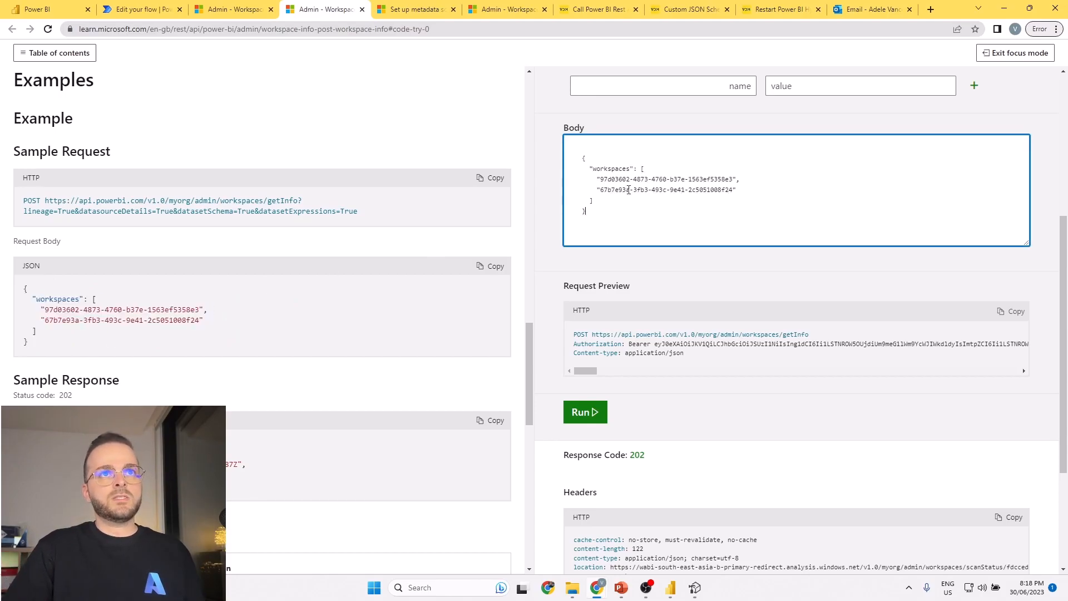
Examine the workspaces key and ID strings in the PostWorkspaceInfo request body, comparing their structure with the GetModifiedWorkspaces response.
{"action": "double_click", "coordinate": [605, 170]}
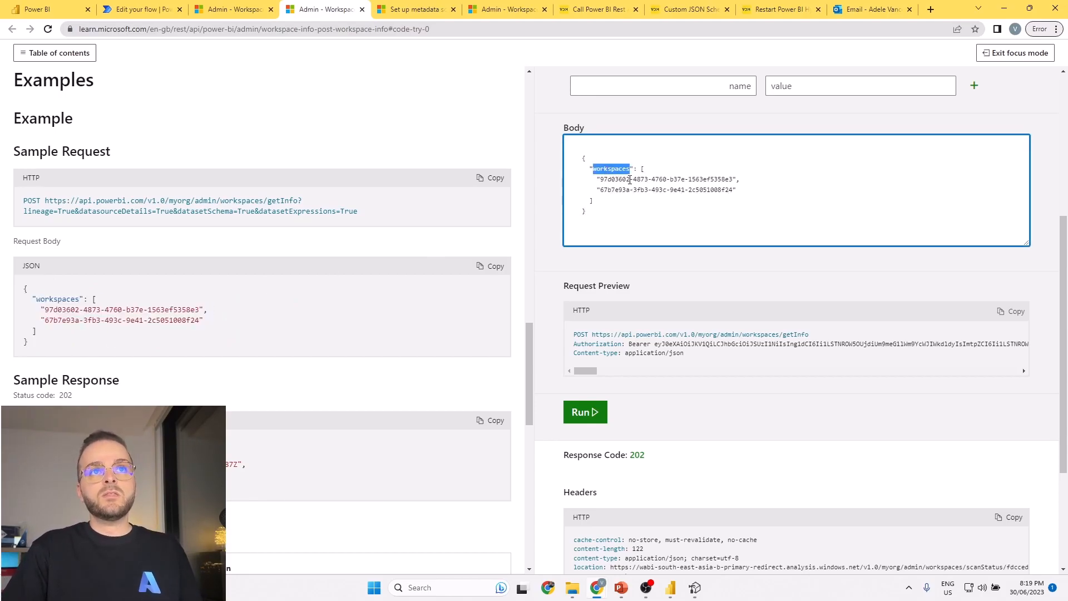
{"action": "left_click_drag", "start_coordinate": [600, 180], "coordinate": [732, 177]}
{"action": "left_click_drag", "start_coordinate": [601, 190], "coordinate": [733, 190]}
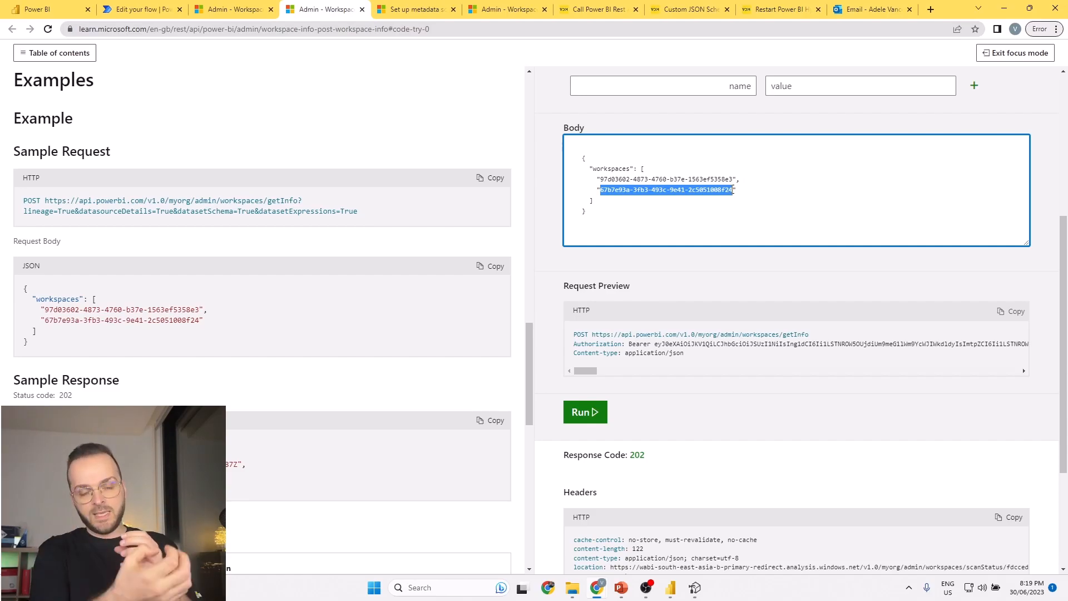
{"action": "left_click", "coordinate": [220, 8]}
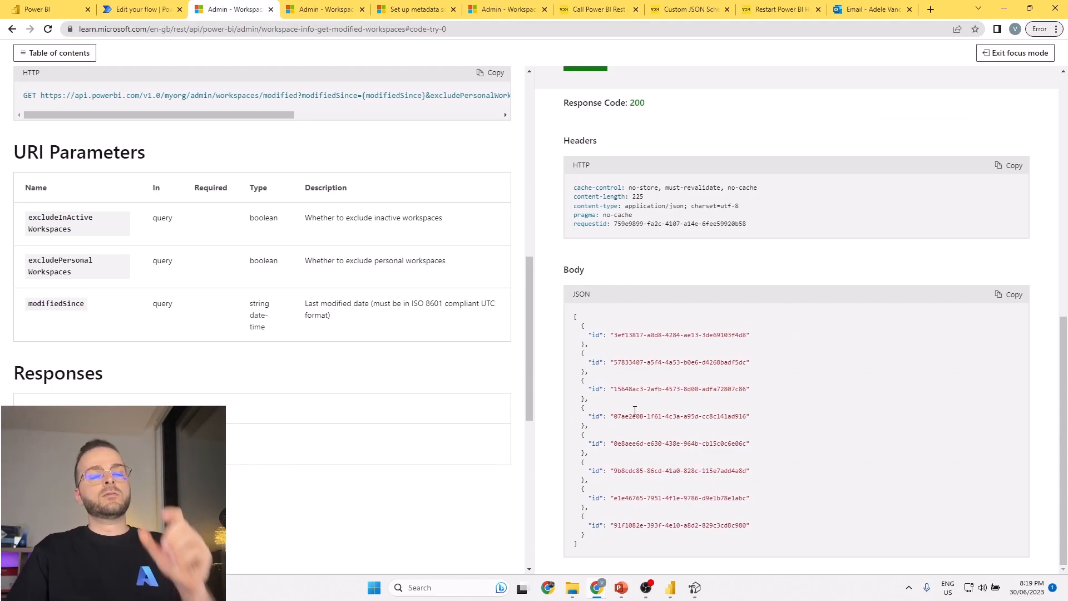
{"action": "left_click", "coordinate": [340, 6]}
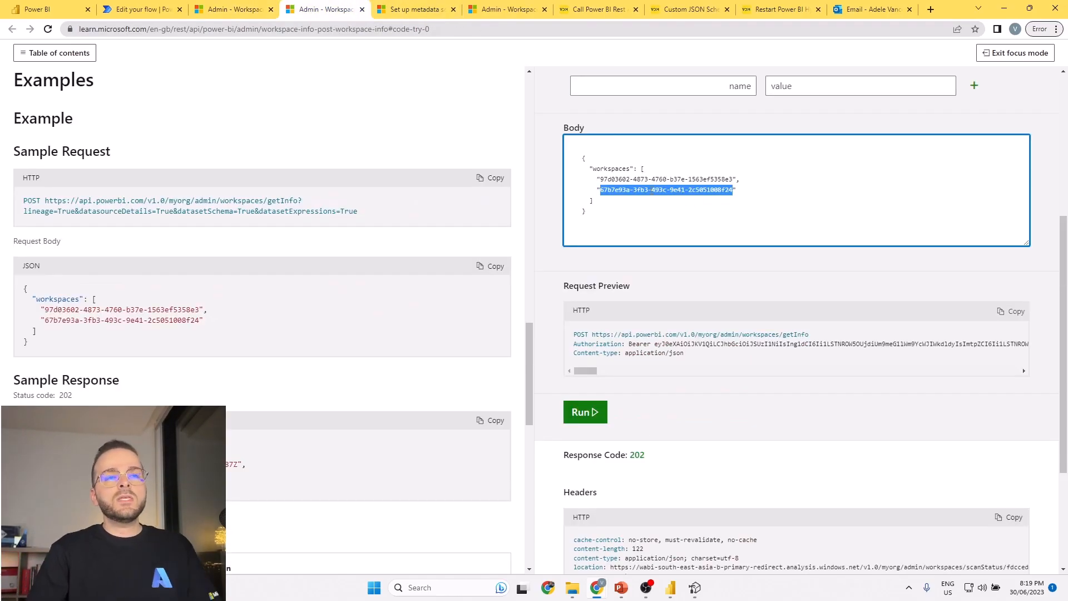
{"action": "left_click", "coordinate": [602, 214]}
{"action": "left_click_drag", "start_coordinate": [611, 211], "coordinate": [581, 158]}
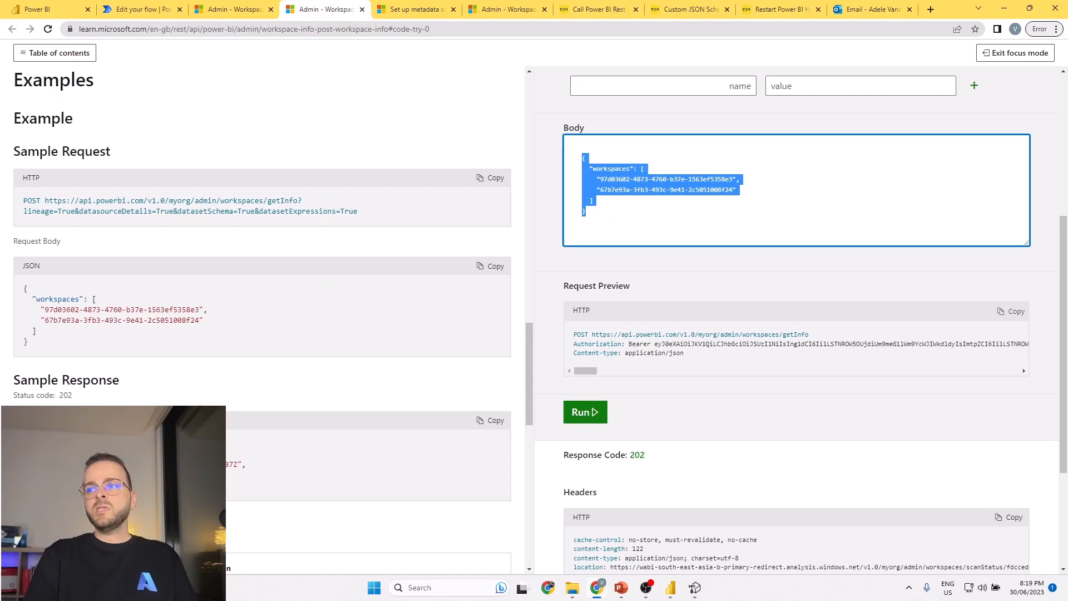
{"action": "key", "text": "super+d"}
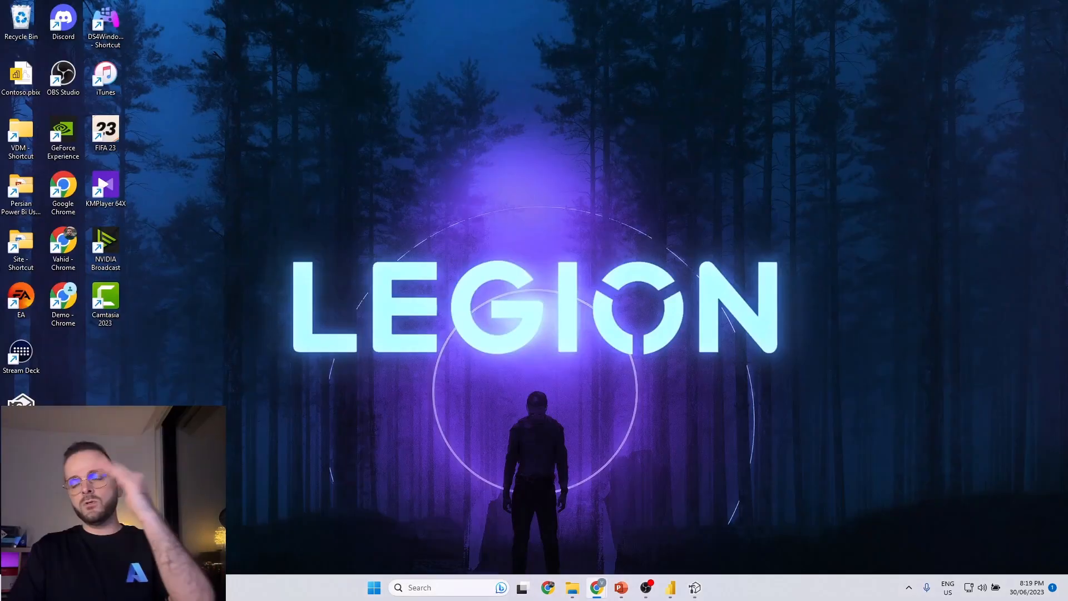
{"action": "key", "text": "super+d"}
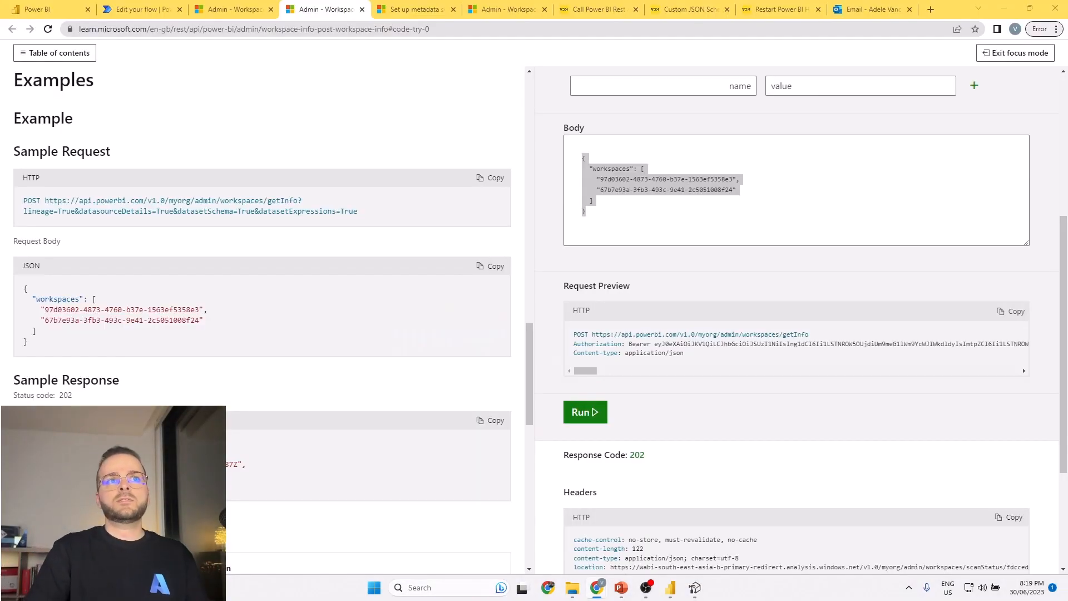
{"action": "key", "text": "alt+Tab"}
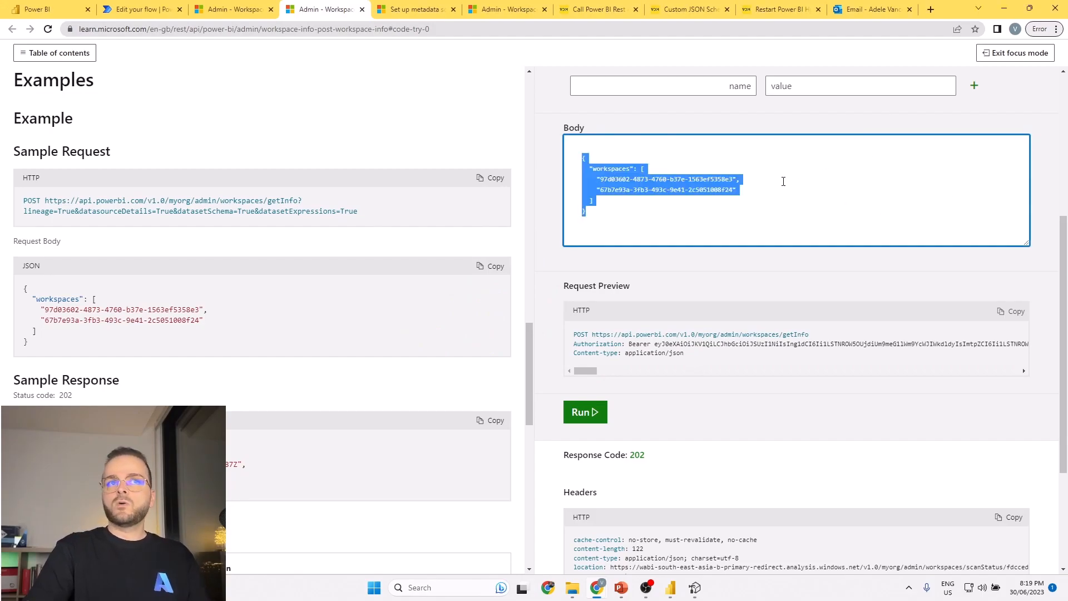
{"action": "left_click", "coordinate": [588, 156]}
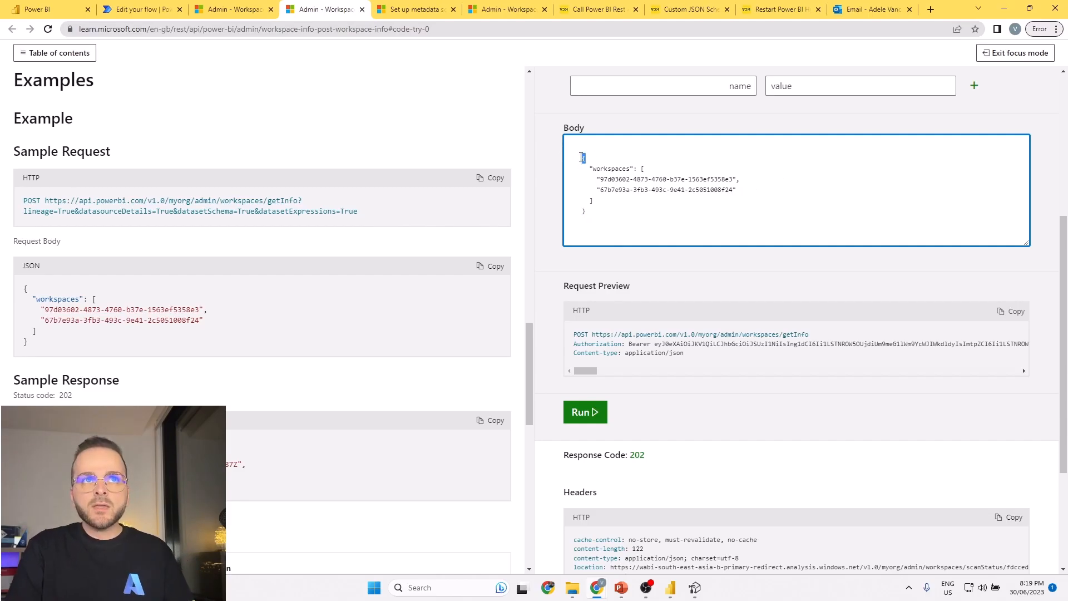
{"action": "left_click_drag", "start_coordinate": [588, 169], "coordinate": [653, 202]}
Review the flow's HTTP action against the full JSON array of id objects in the GetModifiedWorkspaces test response.
{"action": "left_click", "coordinate": [148, 6]}
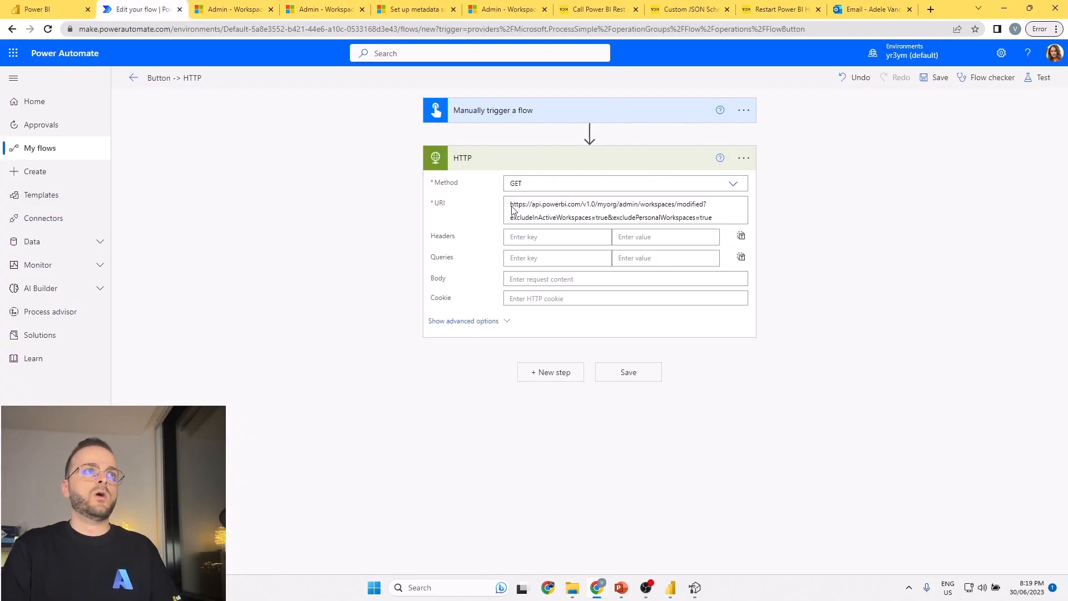
{"action": "left_click", "coordinate": [243, 7]}
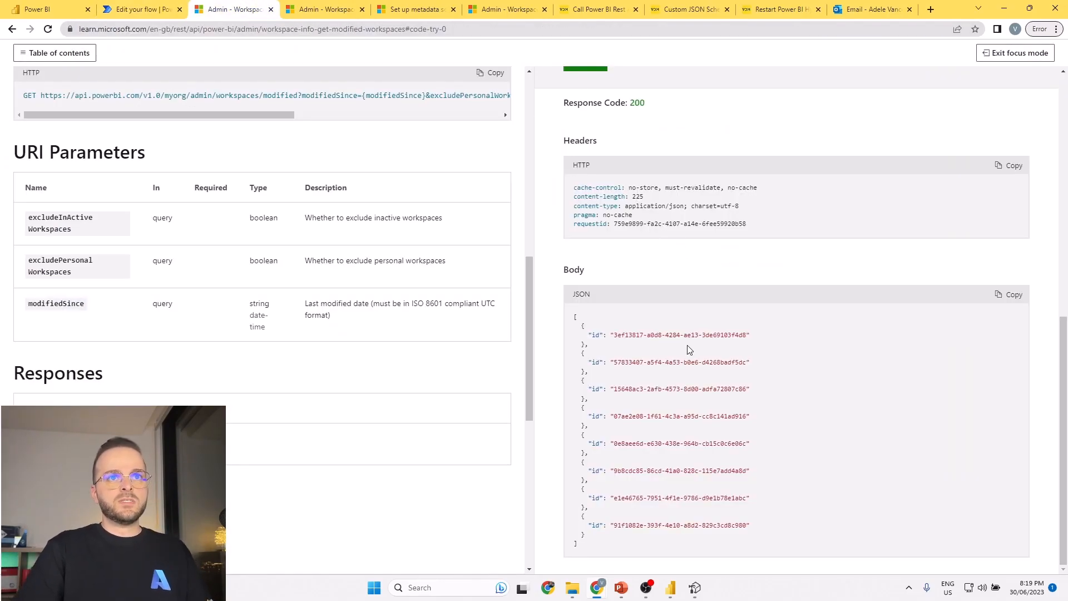
{"action": "left_click", "coordinate": [128, 8]}
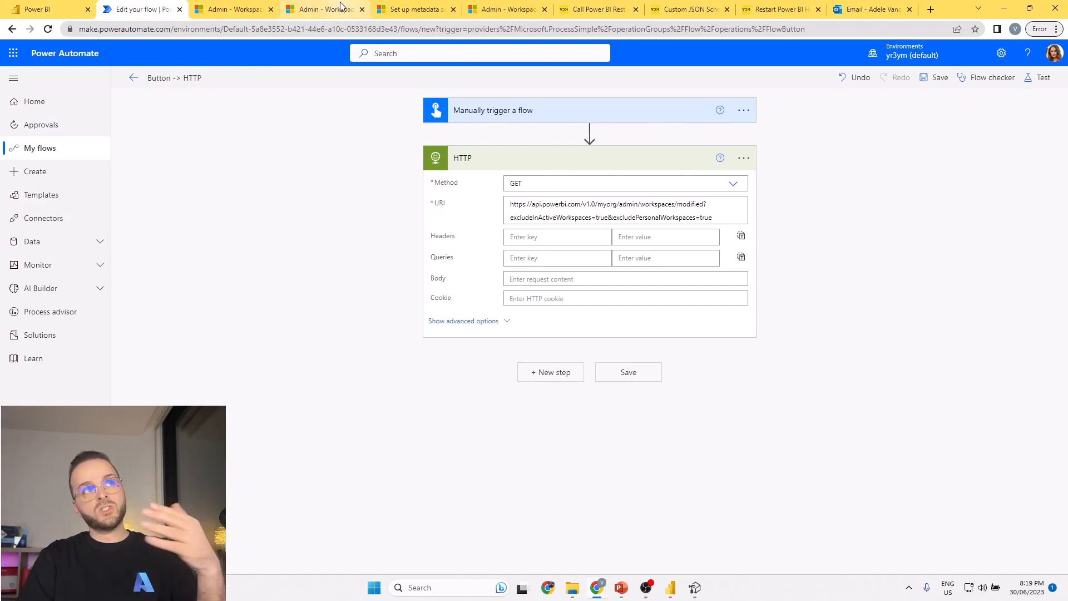
{"action": "left_click", "coordinate": [228, 9]}
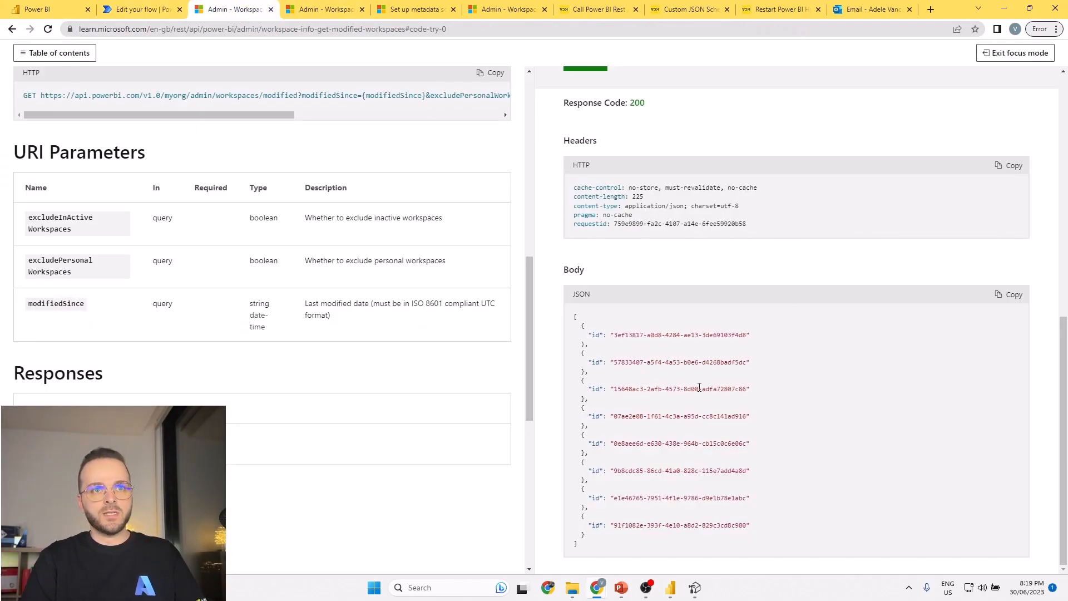
{"action": "left_click_drag", "start_coordinate": [573, 318], "coordinate": [611, 539]}
Switch to the Power Automate flow and rename the HTTP action as "HTTP - WS IDs".
{"action": "left_click", "coordinate": [145, 7]}
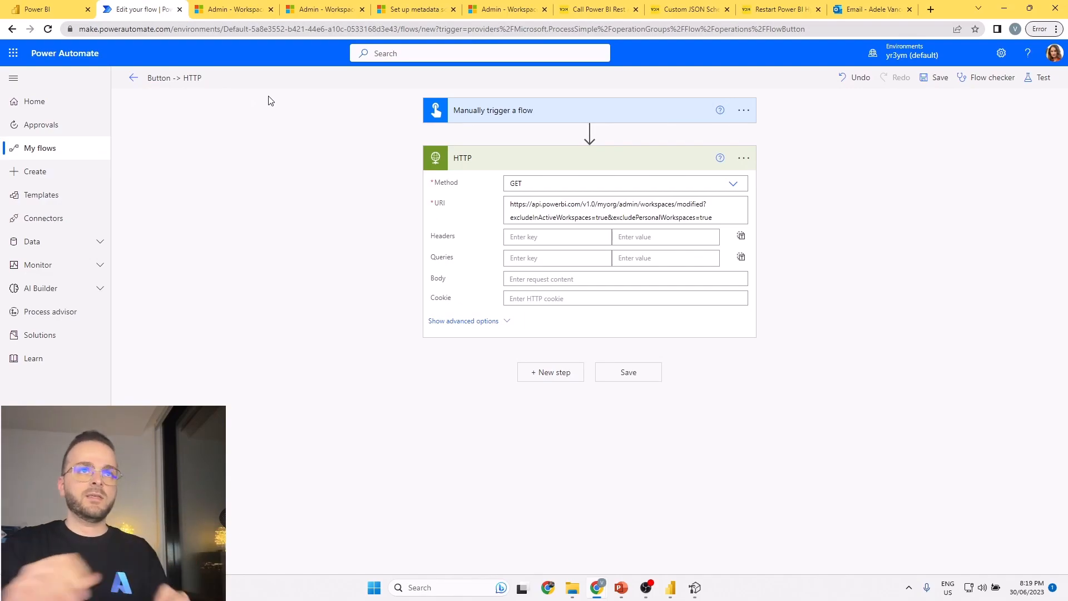
{"action": "left_click", "coordinate": [743, 158]}
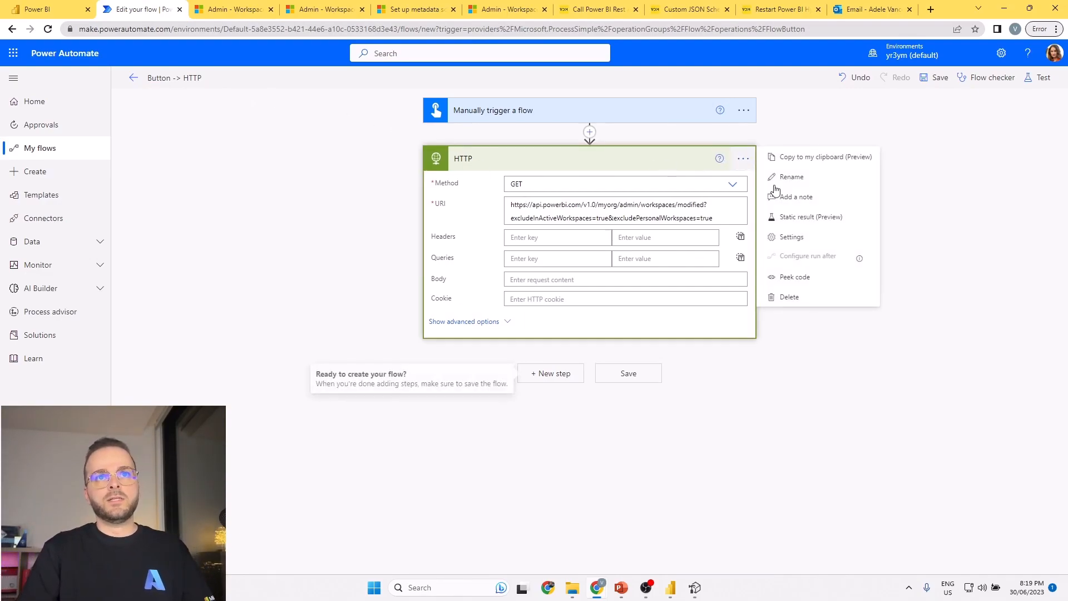
{"action": "left_click", "coordinate": [793, 178]}
{"action": "left_click", "coordinate": [554, 162]}
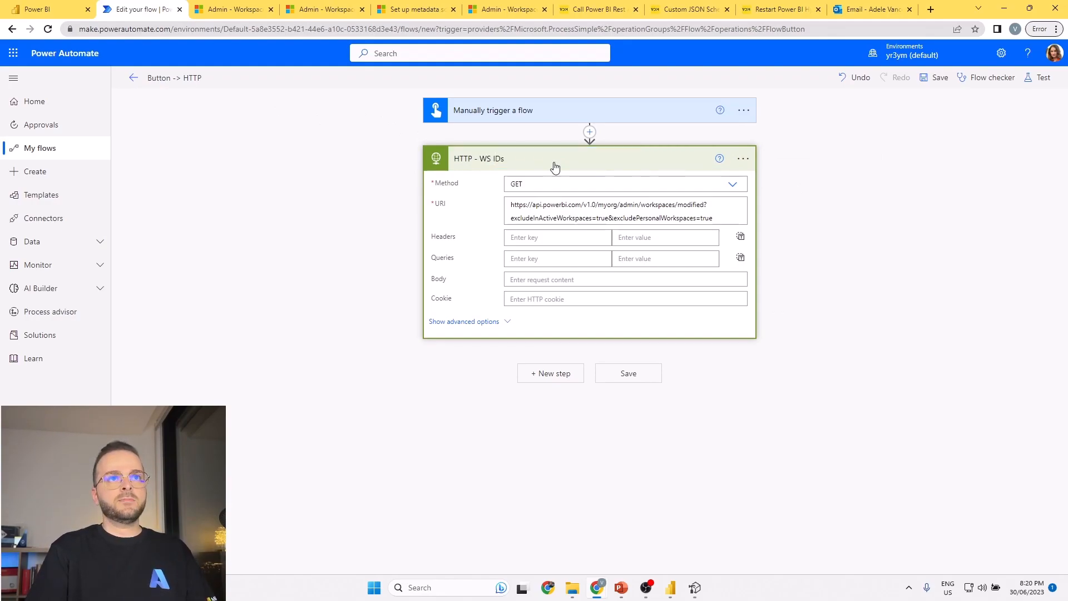
Add a Data Operation Select action after HTTP - WS IDs, using that action's Body as its From input.
{"action": "left_click", "coordinate": [555, 377]}
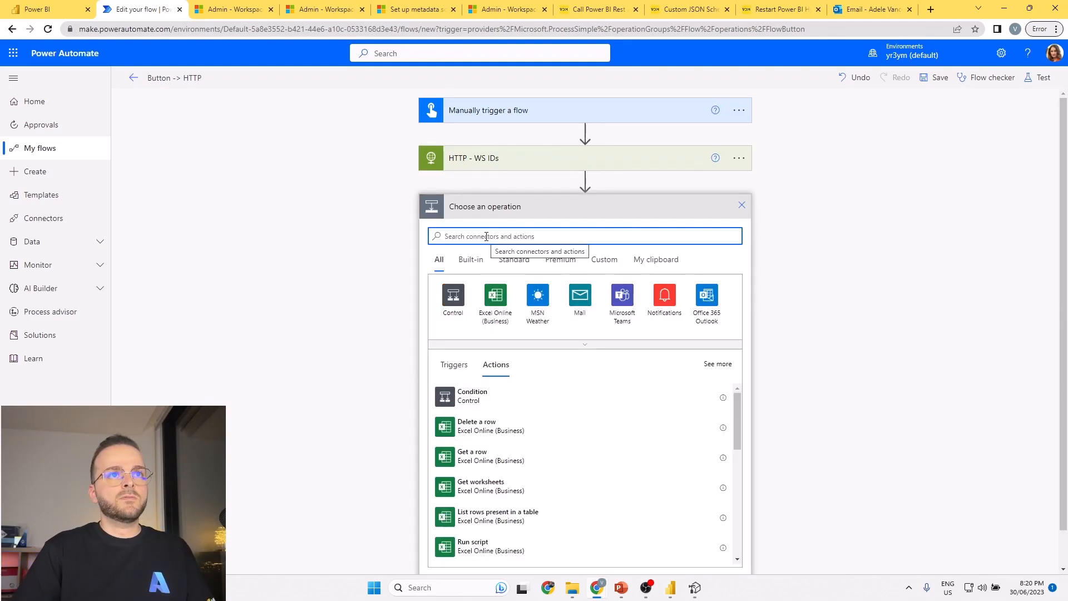
{"action": "type", "text": "select"}
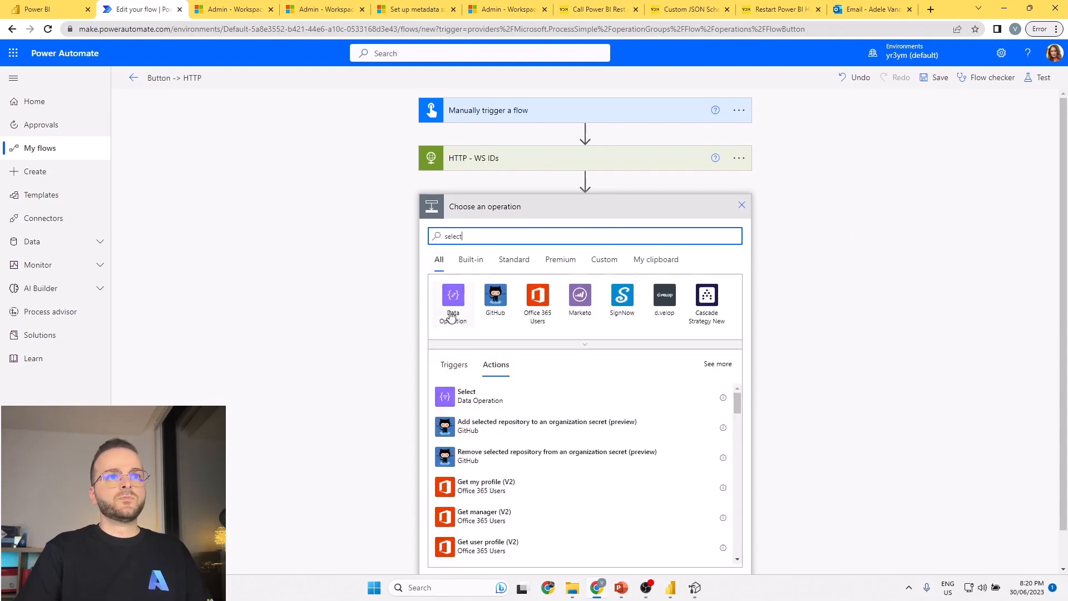
{"action": "left_click", "coordinate": [473, 396]}
{"action": "left_click", "coordinate": [510, 229]}
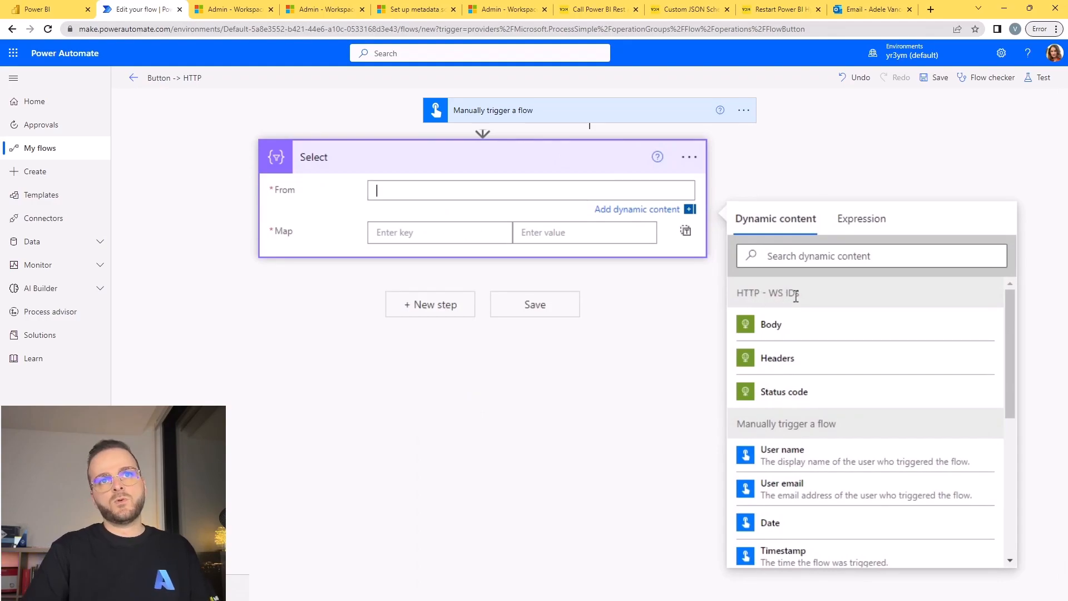
{"action": "left_click", "coordinate": [750, 316]}
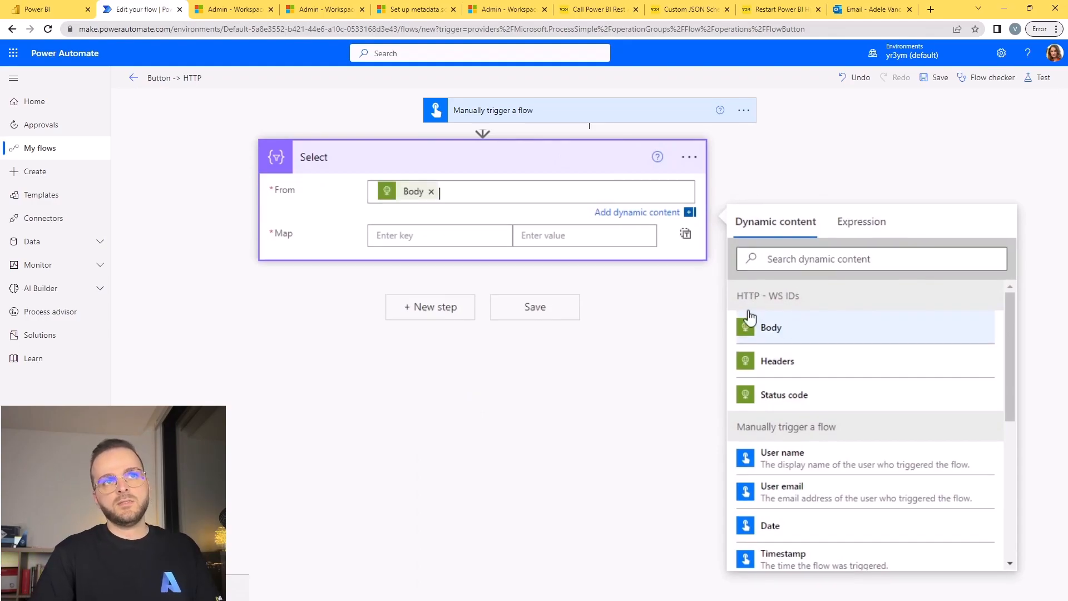
Change the Select action's Map to text mode and set it to the expression item().id.
{"action": "left_click", "coordinate": [403, 234]}
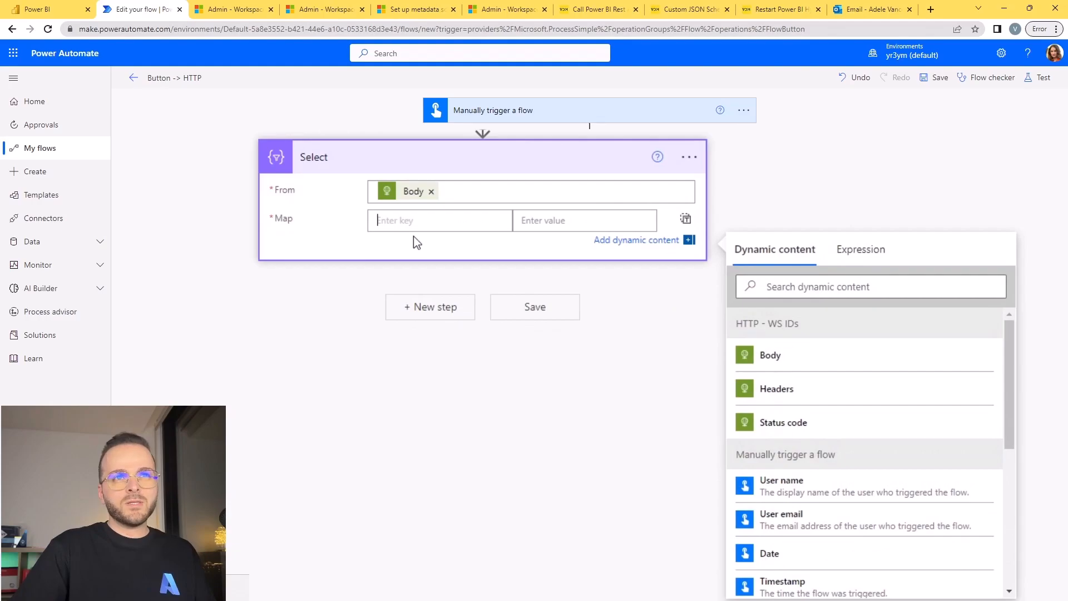
{"action": "left_click", "coordinate": [685, 218]}
{"action": "left_click", "coordinate": [847, 264]}
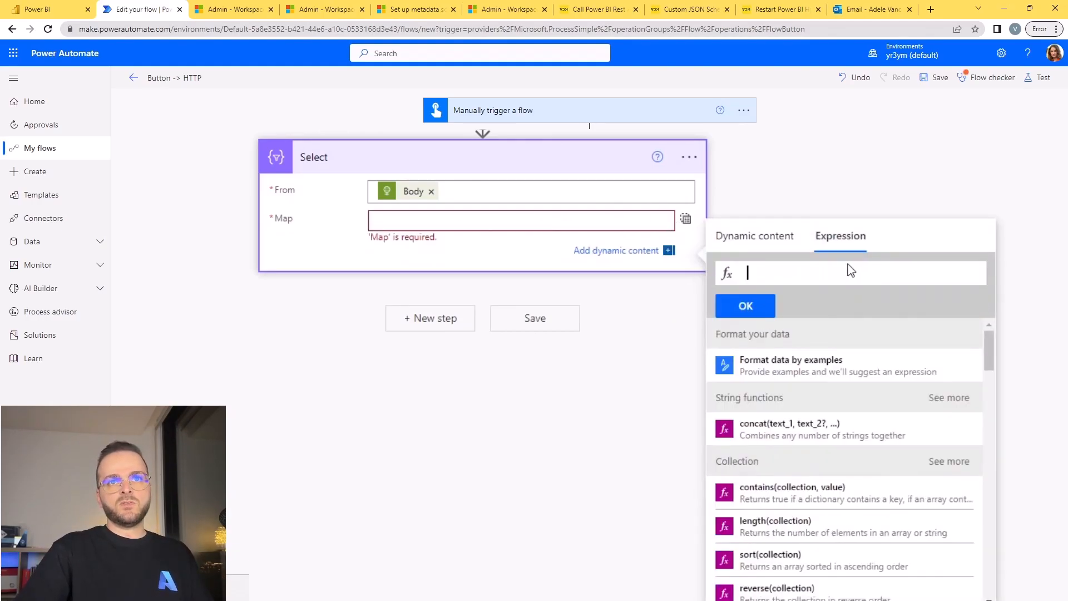
{"action": "type", "text": "item()"}
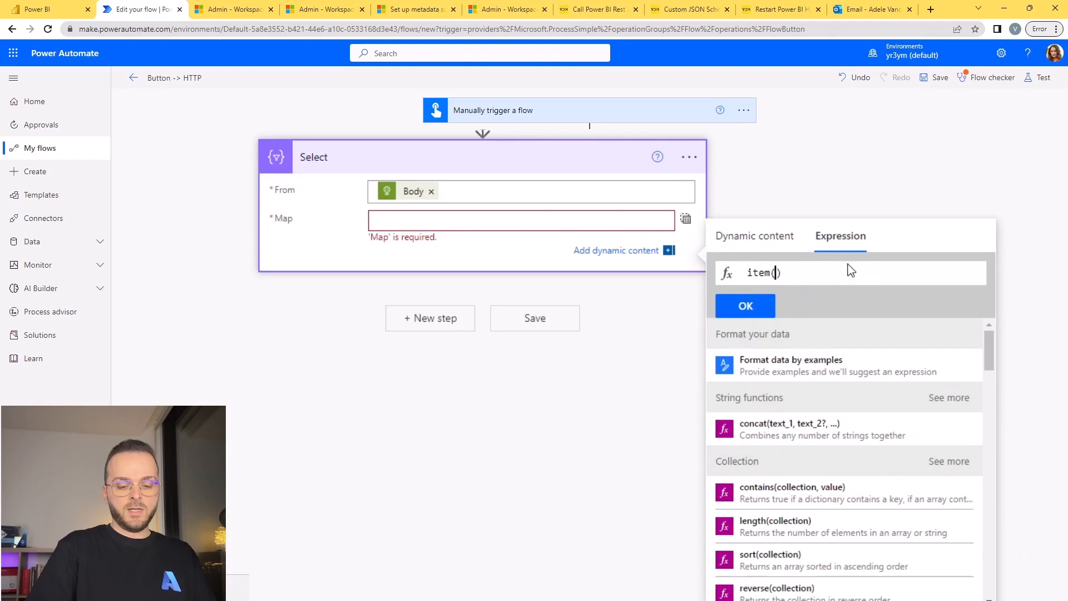
{"action": "type", "text": ".id"}
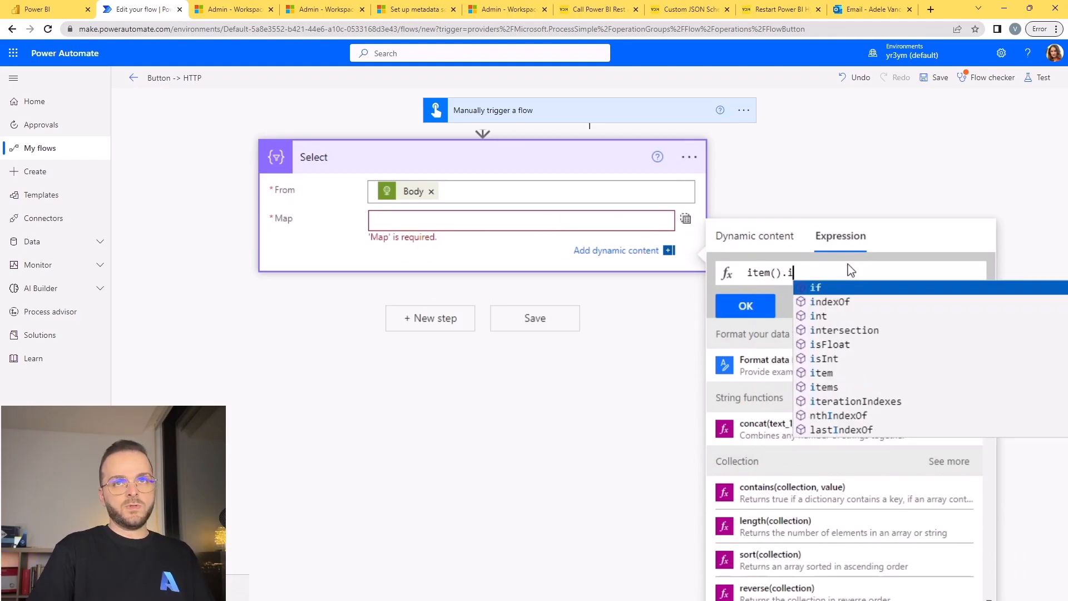
{"action": "left_click", "coordinate": [745, 306]}
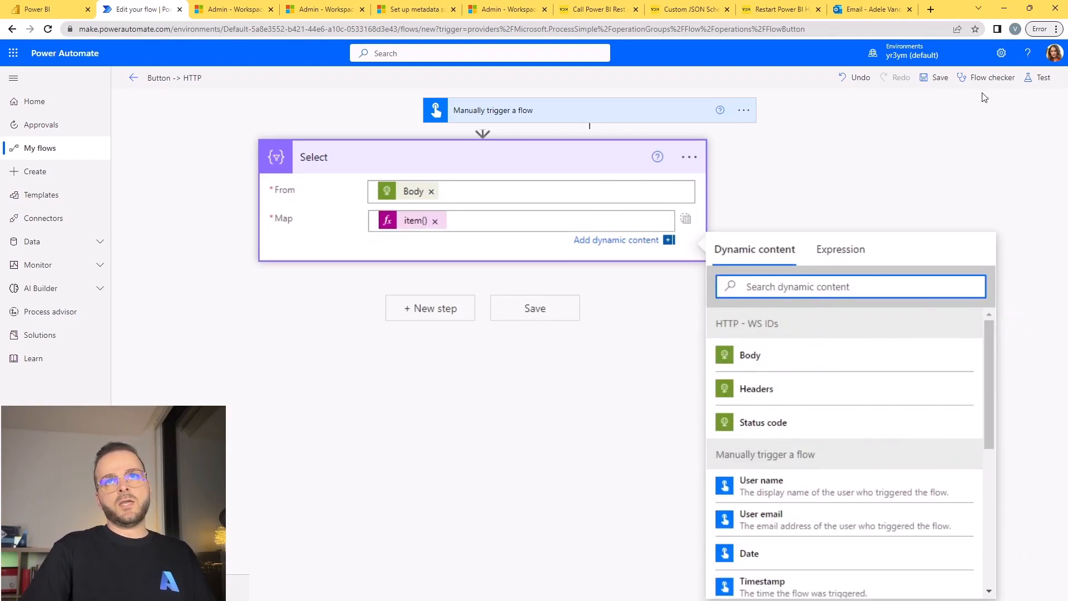
Save and manually test the flow, and inspect the Select action's output in the run results.
{"action": "left_click", "coordinate": [1037, 77]}
{"action": "left_click", "coordinate": [900, 554]}
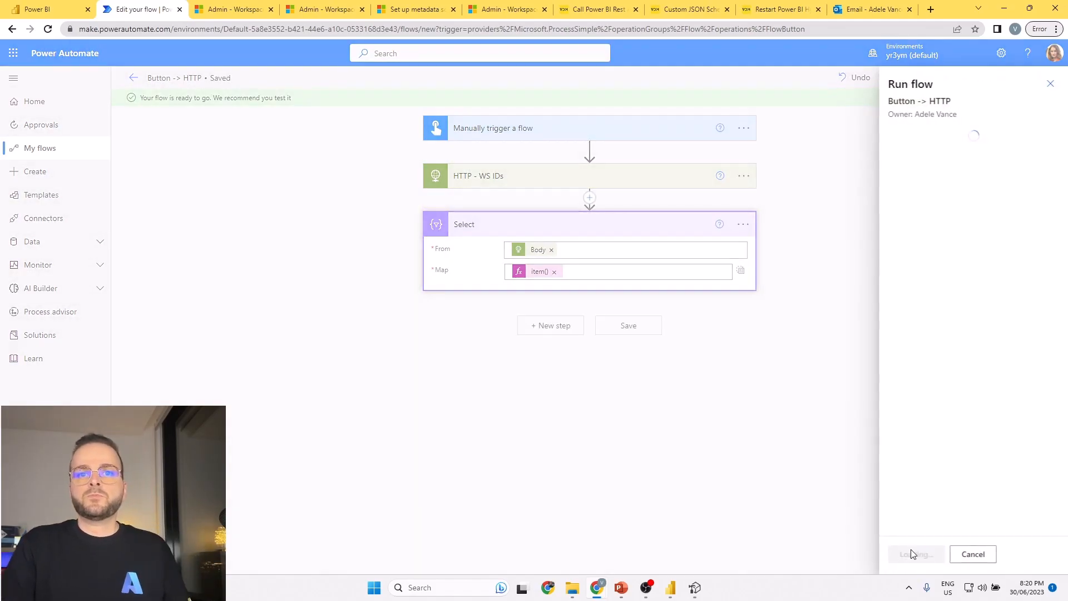
{"action": "left_click", "coordinate": [912, 556]}
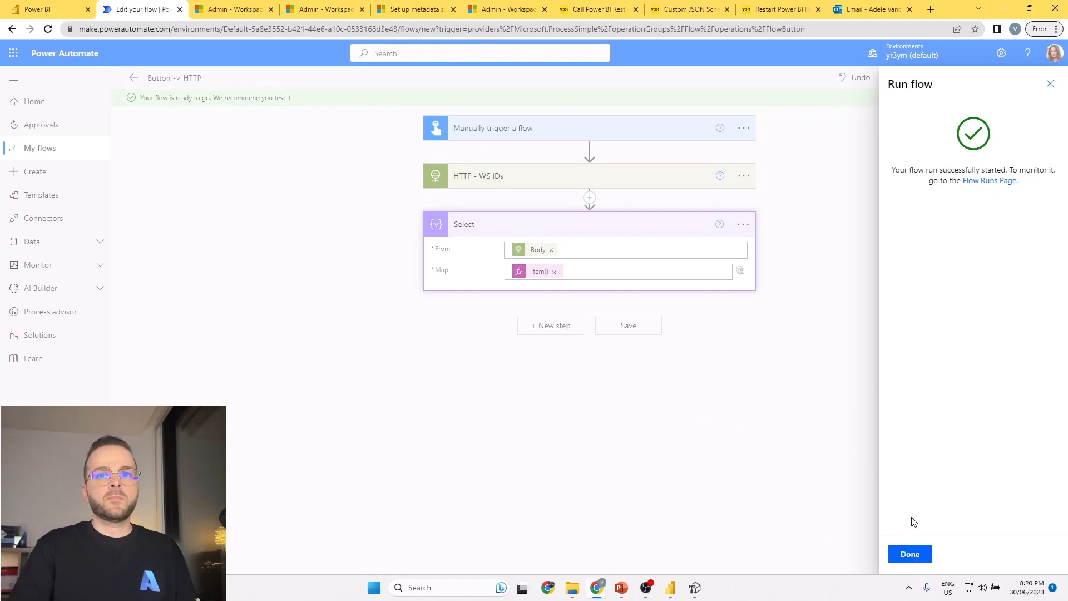
{"action": "left_click", "coordinate": [922, 558]}
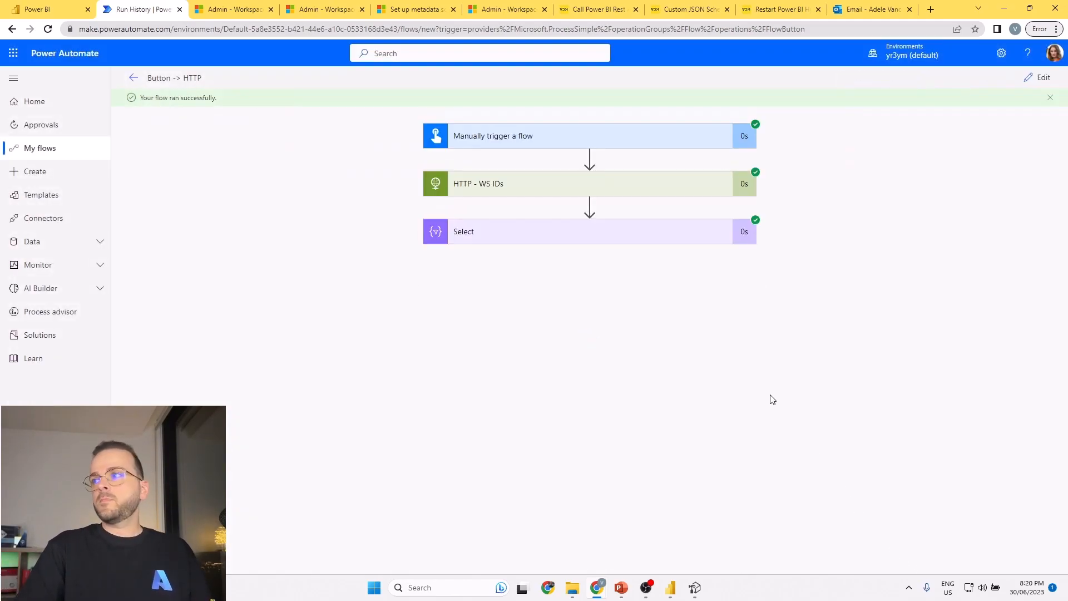
{"action": "left_click", "coordinate": [591, 235]}
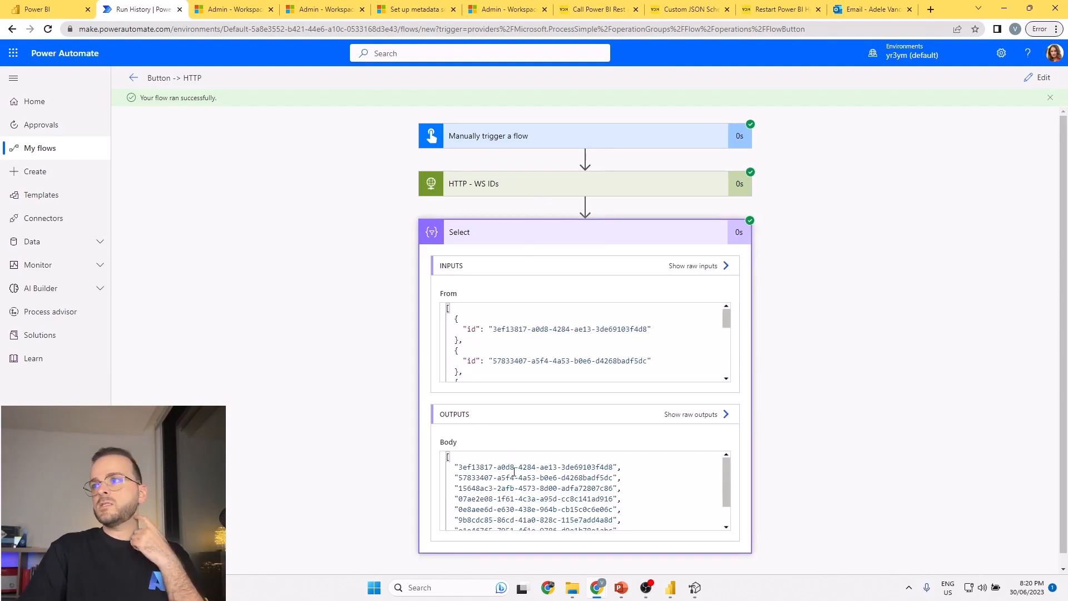
{"action": "scroll", "coordinate": [483, 482], "scroll_direction": "down", "scroll_amount": 1}
{"action": "scroll", "coordinate": [484, 485], "scroll_direction": "up", "scroll_amount": 1}
Switch to the PostWorkspaceInfo Try It page and copy its entire sample request body with the workspaces array.
{"action": "left_click", "coordinate": [329, 6]}
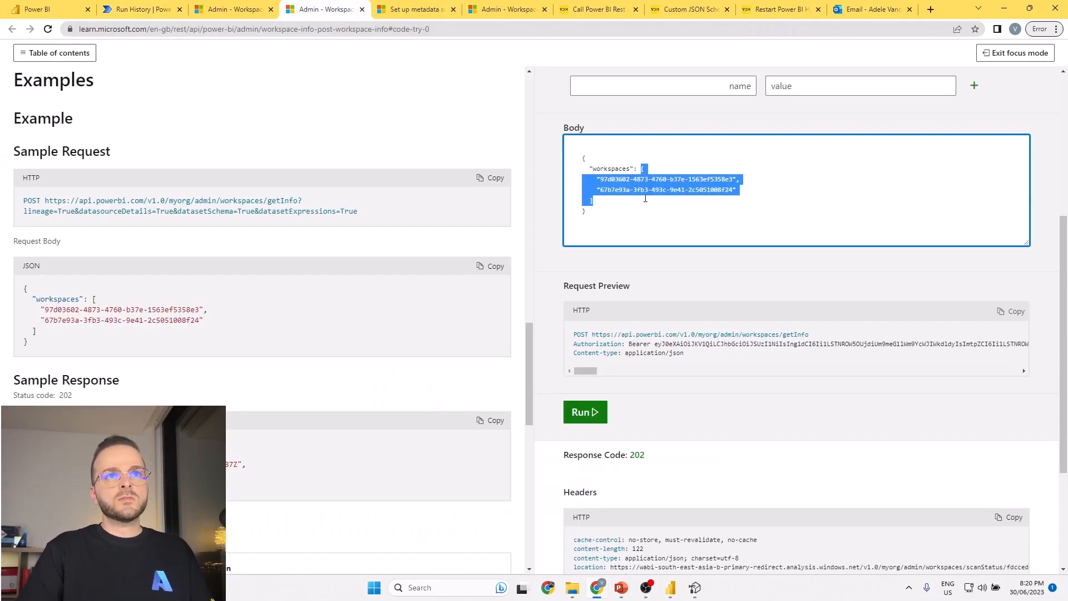
{"action": "left_click", "coordinate": [616, 196]}
{"action": "left_click_drag", "start_coordinate": [593, 201], "coordinate": [581, 155]}
{"action": "left_click_drag", "start_coordinate": [600, 226], "coordinate": [575, 215]}
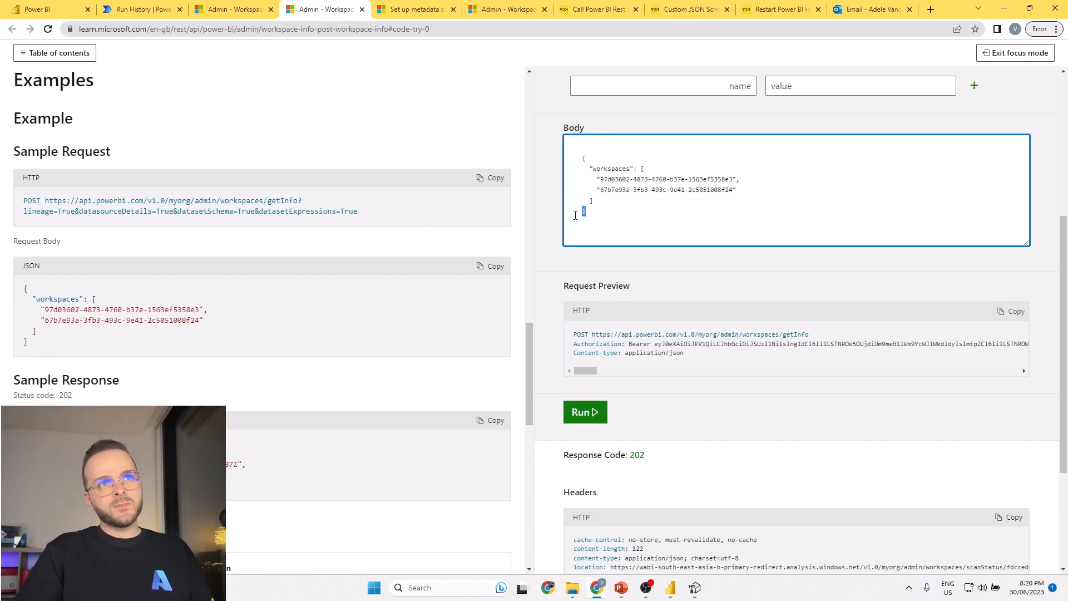
{"action": "left_click_drag", "start_coordinate": [639, 167], "coordinate": [581, 155]}
{"action": "left_click_drag", "start_coordinate": [591, 215], "coordinate": [547, 148]}
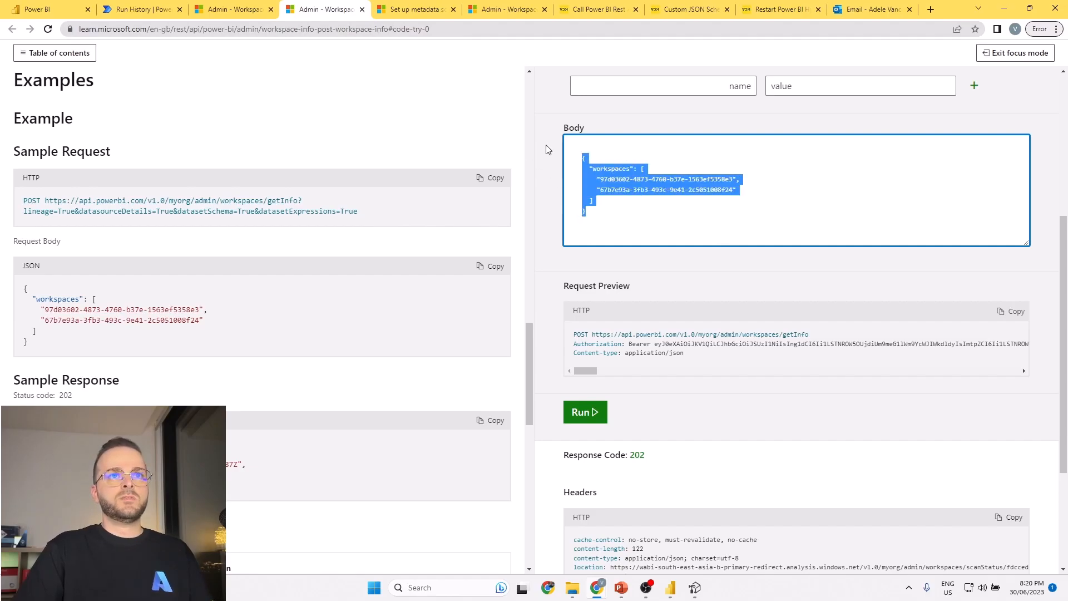
Return to the flow in Power Automate, reopen it for editing, and add a Data Operation Compose action after Select.
{"action": "left_click", "coordinate": [140, 17]}
{"action": "left_click", "coordinate": [1026, 80]}
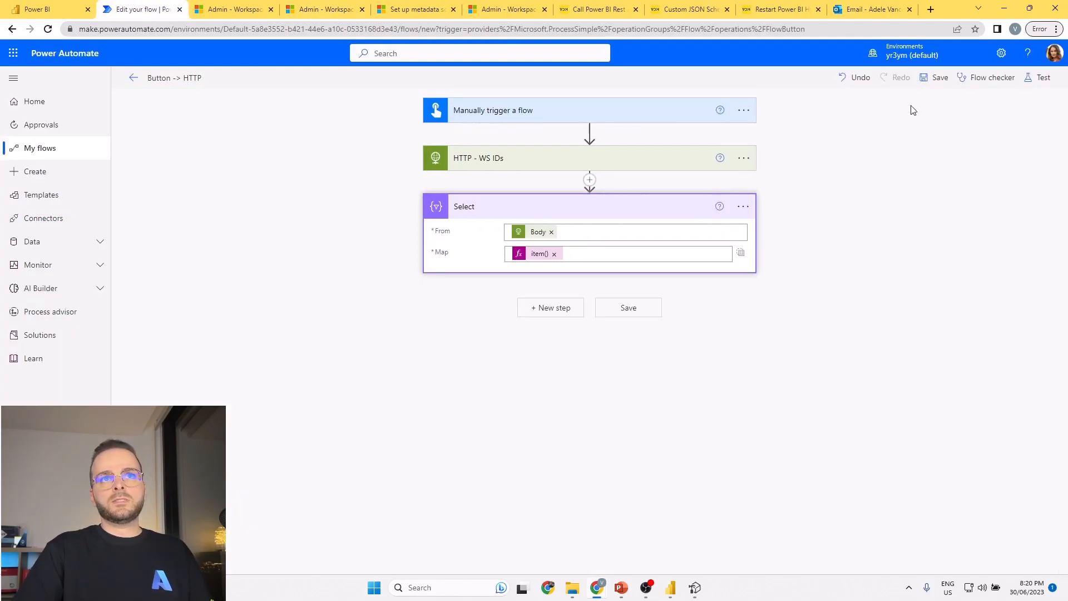
{"action": "left_click", "coordinate": [543, 305]}
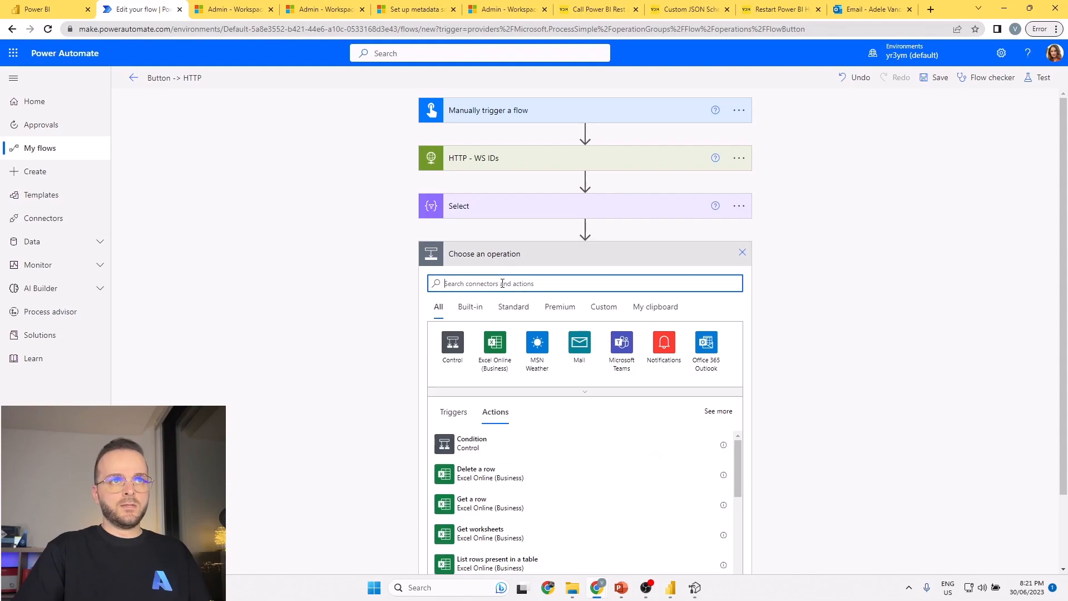
{"action": "type", "text": "compose"}
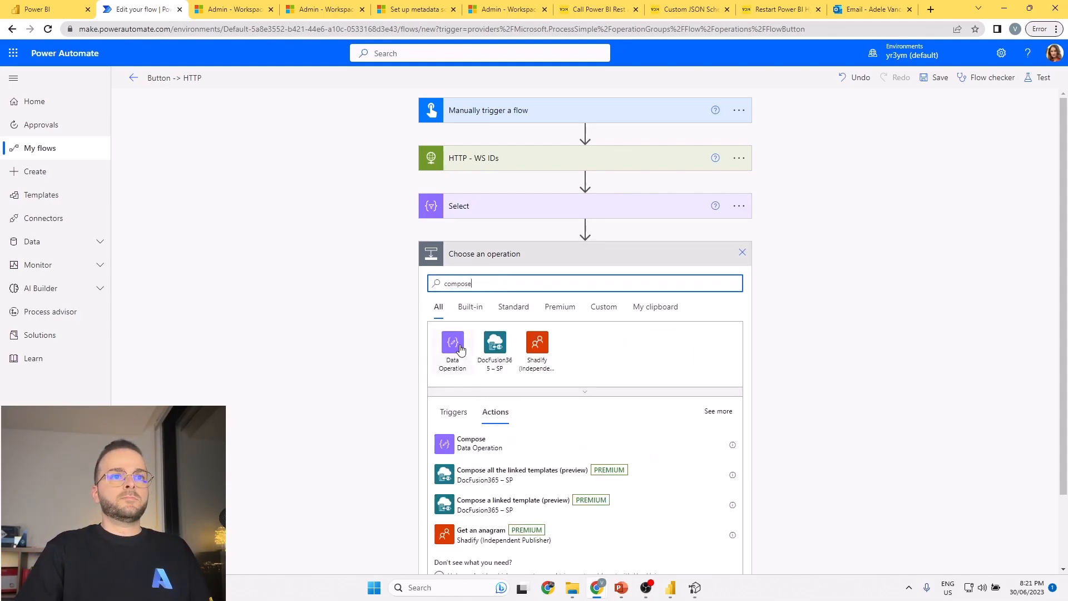
{"action": "left_click", "coordinate": [451, 342]}
{"action": "left_click", "coordinate": [493, 340]}
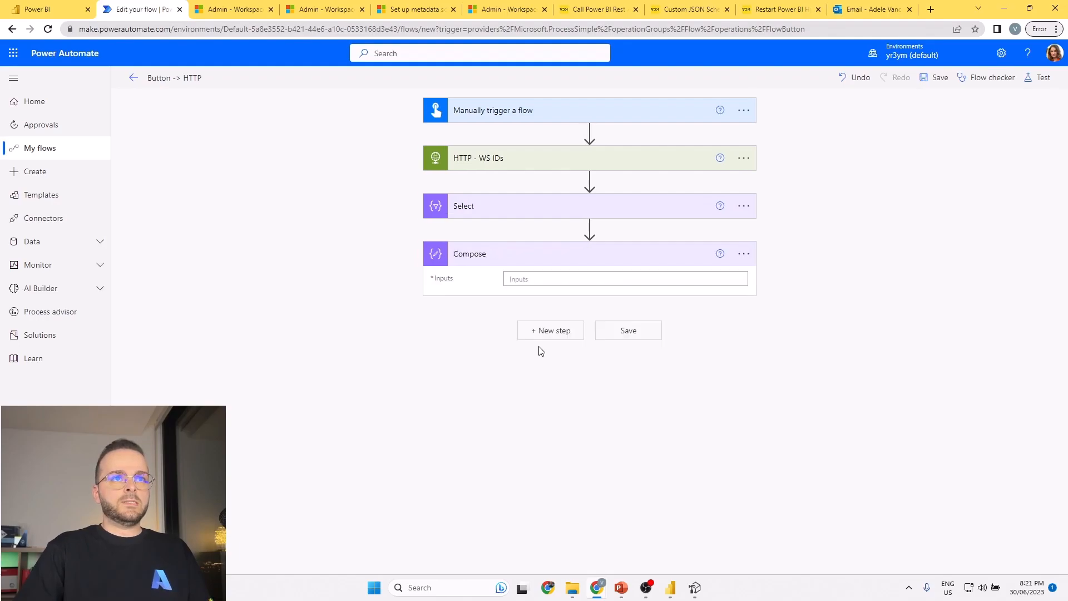
Paste the copied JSON into Compose's Inputs and replace the workspaces array with the Select action's Output.
{"action": "left_click", "coordinate": [403, 210]}
{"action": "key", "text": "ctrl+v"}
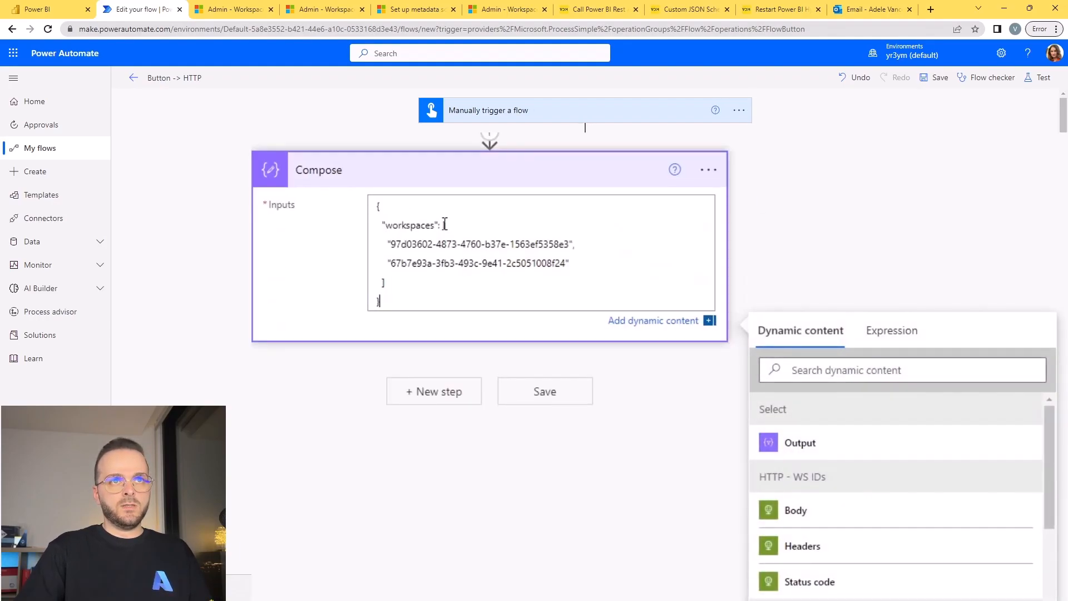
{"action": "left_click_drag", "start_coordinate": [443, 224], "coordinate": [462, 282]}
{"action": "key", "text": "BackSpace"}
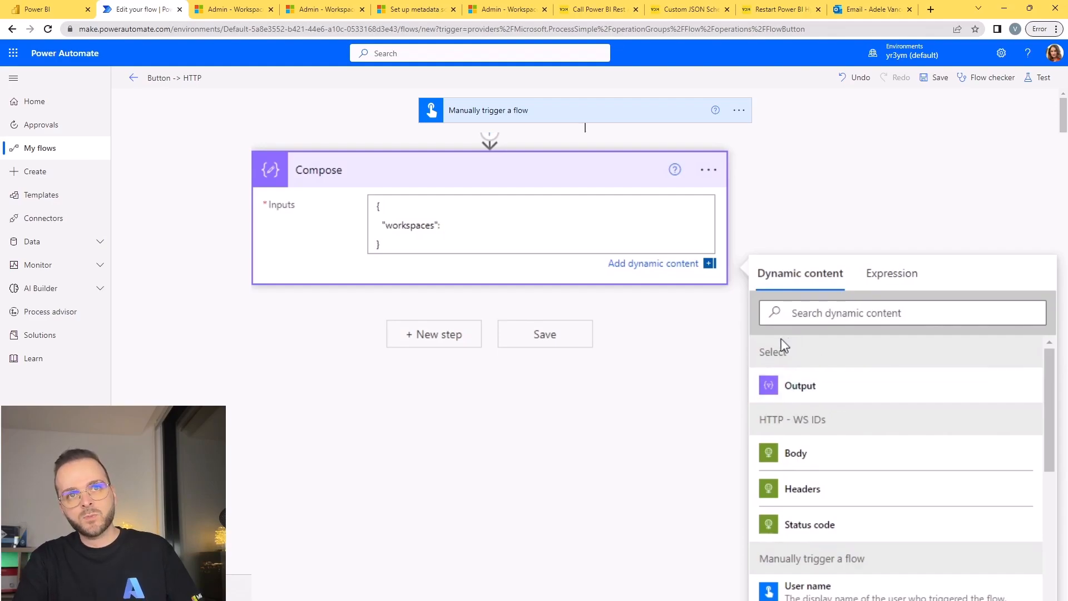
{"action": "left_click", "coordinate": [821, 390]}
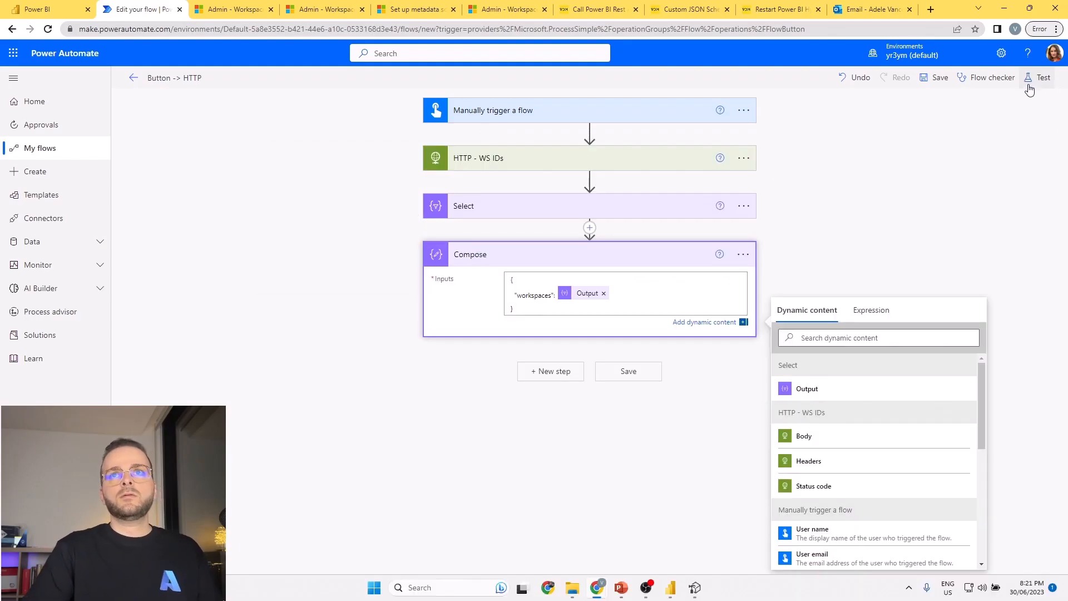
Save the flow with the new Compose action and run a manual test.
{"action": "left_click", "coordinate": [1039, 77]}
{"action": "left_click", "coordinate": [919, 555]}
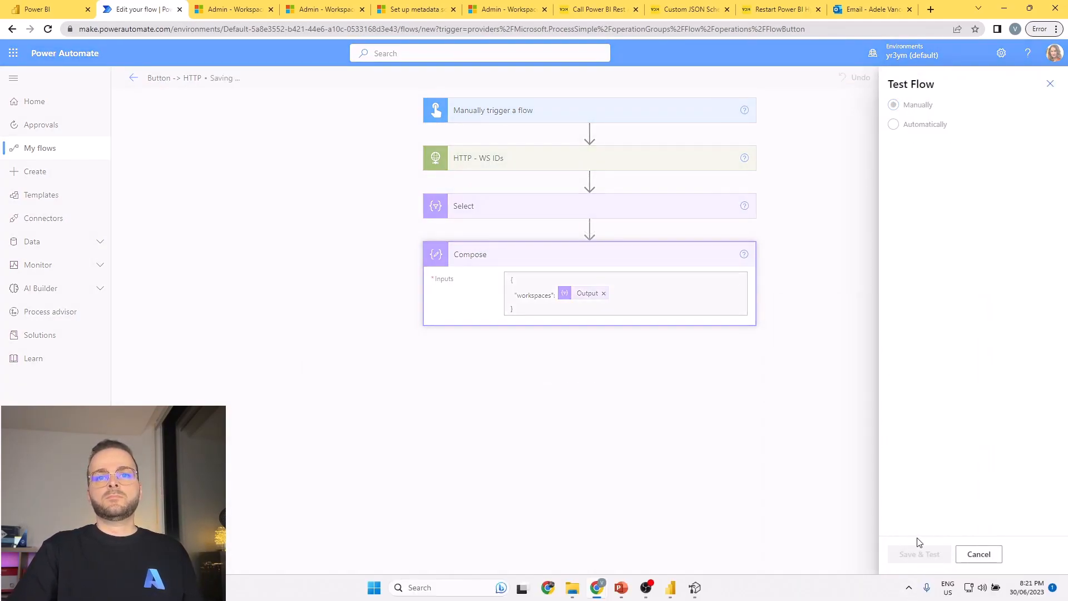
{"action": "left_click", "coordinate": [916, 553]}
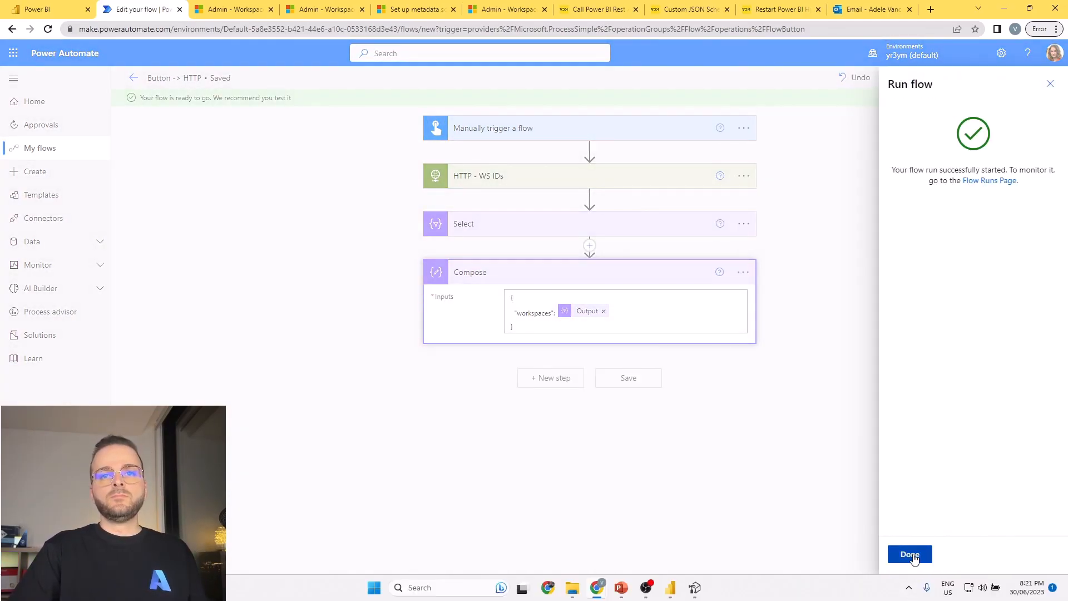
{"action": "left_click", "coordinate": [912, 553]}
Examine the Compose action in the run results and copy its complete output JSON.
{"action": "left_click", "coordinate": [619, 288]}
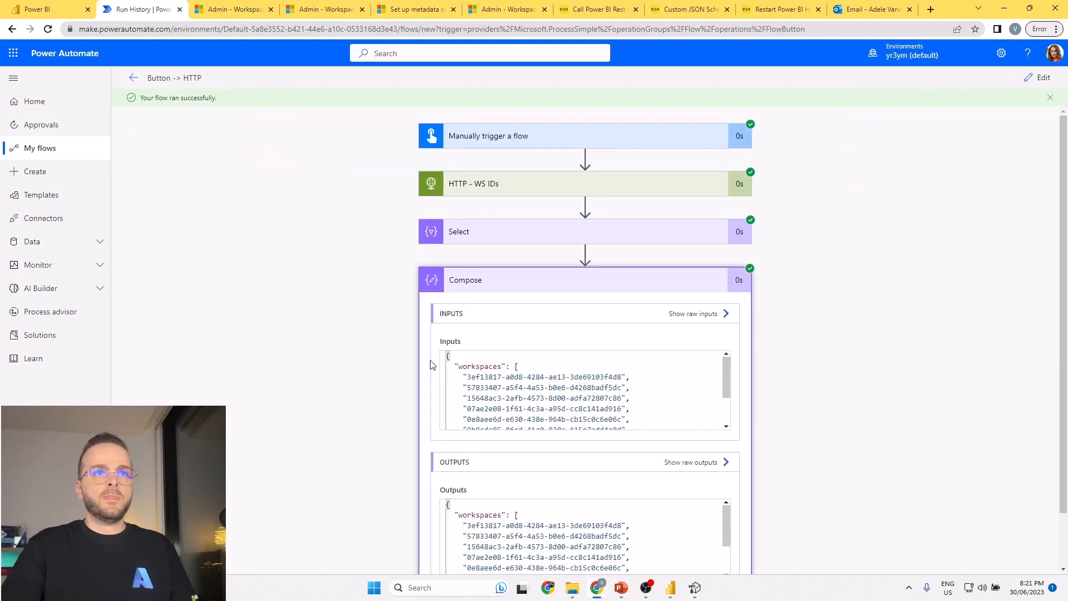
{"action": "scroll", "coordinate": [510, 392], "scroll_direction": "down", "scroll_amount": 2}
{"action": "scroll", "coordinate": [510, 392], "scroll_direction": "down", "scroll_amount": 5}
{"action": "scroll", "coordinate": [481, 503], "scroll_direction": "down", "scroll_amount": 2}
{"action": "scroll", "coordinate": [481, 502], "scroll_direction": "up", "scroll_amount": 2}
{"action": "left_click_drag", "start_coordinate": [448, 447], "coordinate": [491, 510]}
{"action": "key", "text": "ctrl+c"}
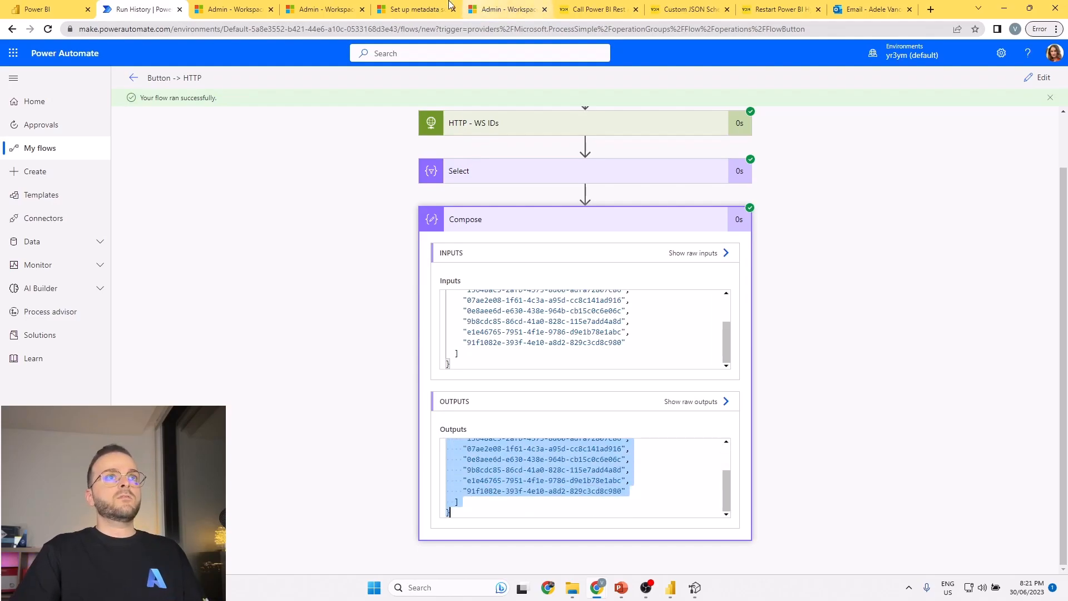
On the PostWorkspaceInfo Try It page, replace the request body with the copied Compose output and run the request.
{"action": "left_click", "coordinate": [321, 9]}
{"action": "scroll", "coordinate": [716, 226], "scroll_direction": "up", "scroll_amount": 5}
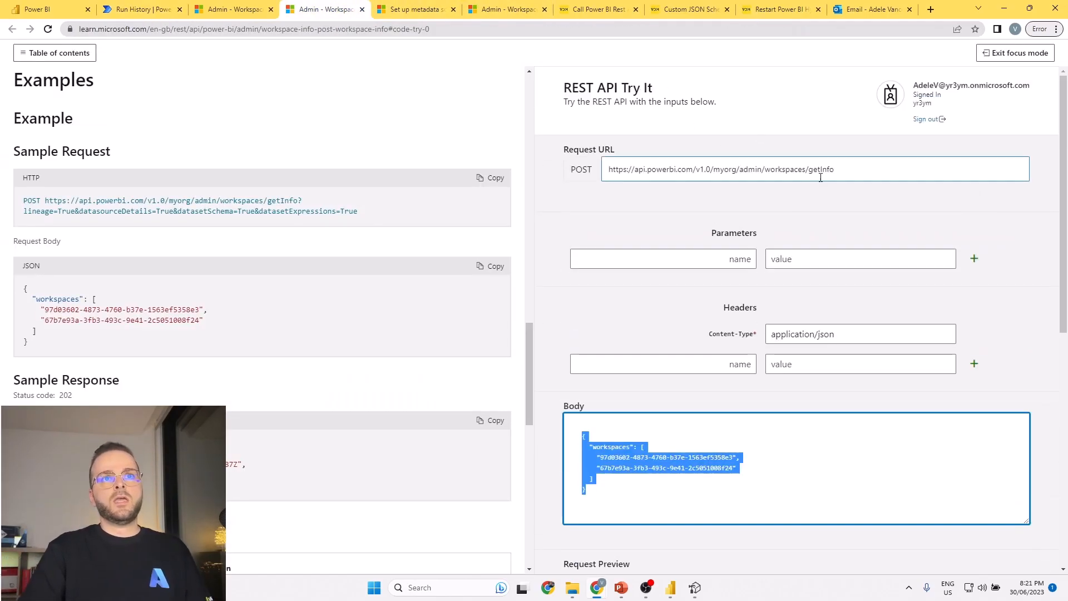
{"action": "left_click", "coordinate": [588, 428]}
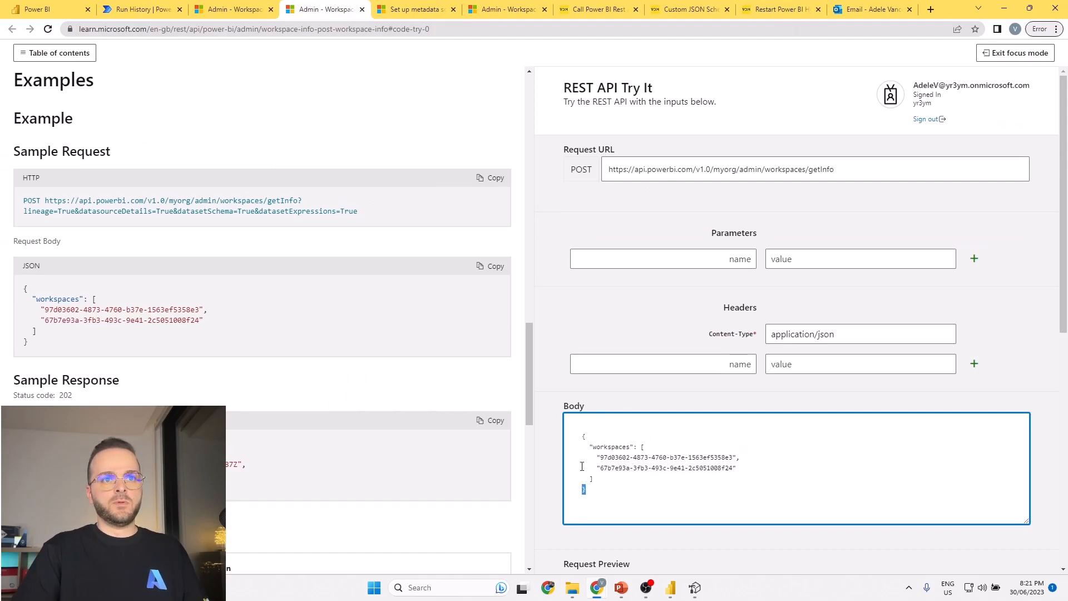
{"action": "key", "text": "ctrl+a"}
{"action": "key", "text": "ctrl+v"}
{"action": "scroll", "coordinate": [703, 381], "scroll_direction": "down", "scroll_amount": 7}
{"action": "left_click", "coordinate": [594, 299]}
Select the scan id value in the PostWorkspaceInfo response body.
{"action": "scroll", "coordinate": [662, 283], "scroll_direction": "down", "scroll_amount": 1}
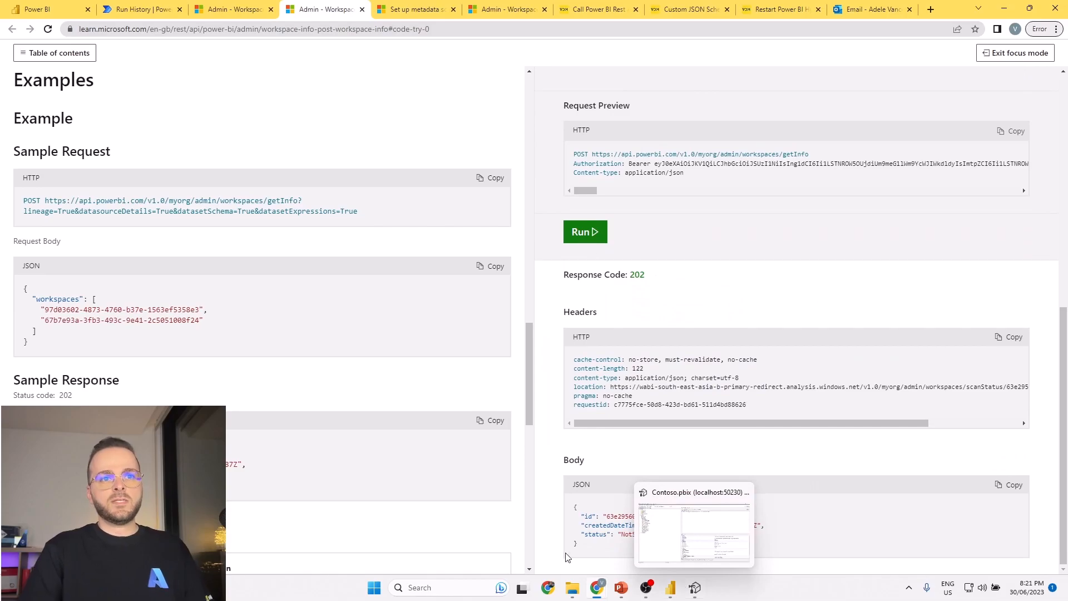
{"action": "left_click_drag", "start_coordinate": [577, 506], "coordinate": [607, 515]}
{"action": "left_click_drag", "start_coordinate": [353, 492], "coordinate": [571, 492]}
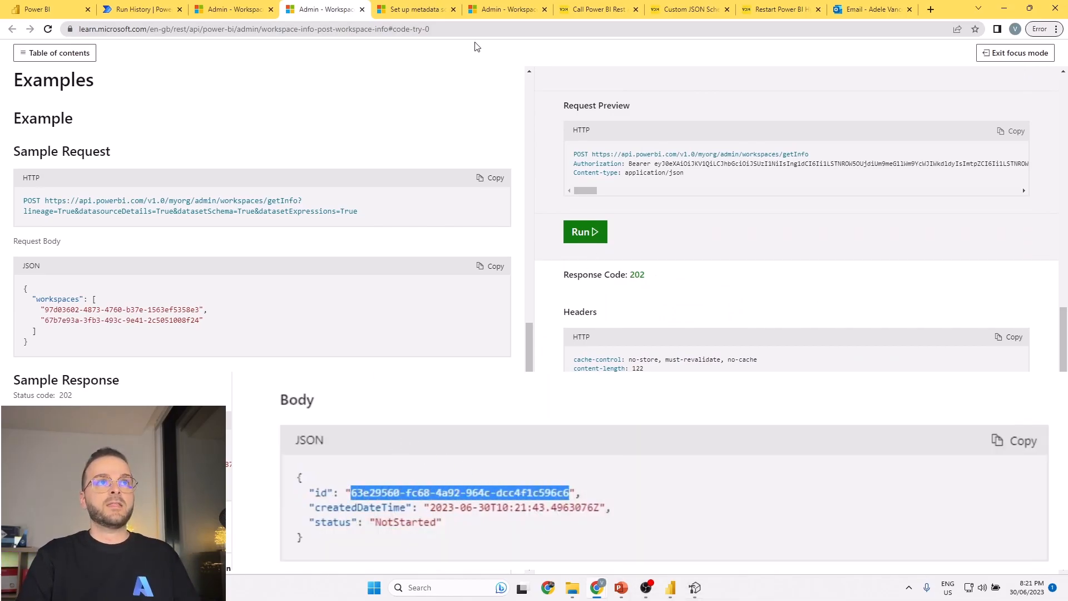
Switch to the WorkspaceInfo GetScanResult reference and examine its GET request URL and scanId parameter.
{"action": "left_click", "coordinate": [489, 10]}
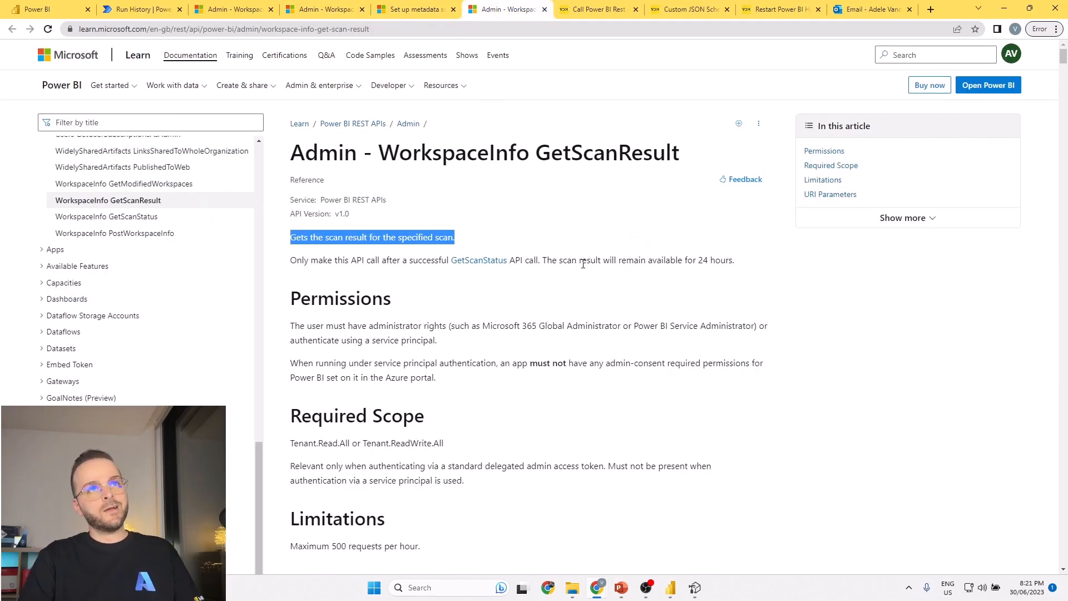
{"action": "left_click", "coordinate": [578, 198]}
{"action": "left_click_drag", "start_coordinate": [545, 153], "coordinate": [666, 154]}
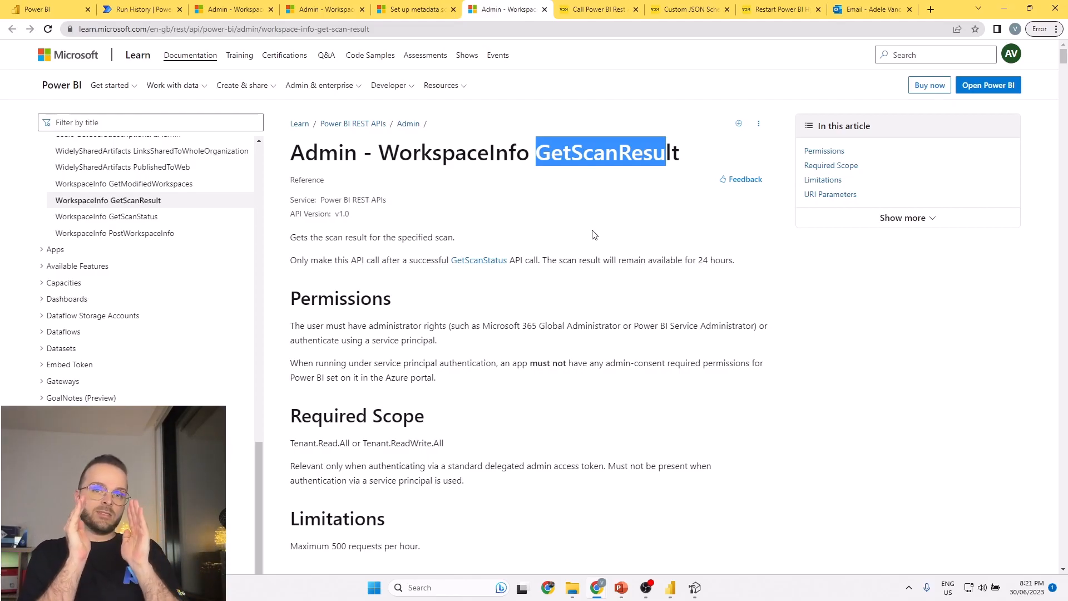
{"action": "scroll", "coordinate": [553, 222], "scroll_direction": "down", "scroll_amount": 5}
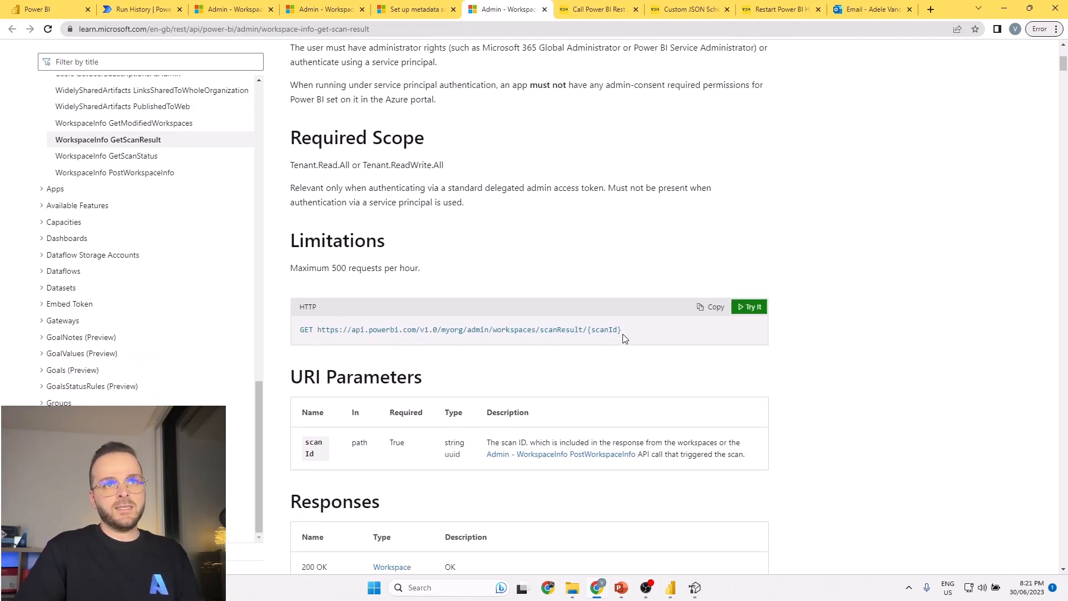
{"action": "left_click_drag", "start_coordinate": [317, 331], "coordinate": [594, 331]}
{"action": "left_click", "coordinate": [627, 331]}
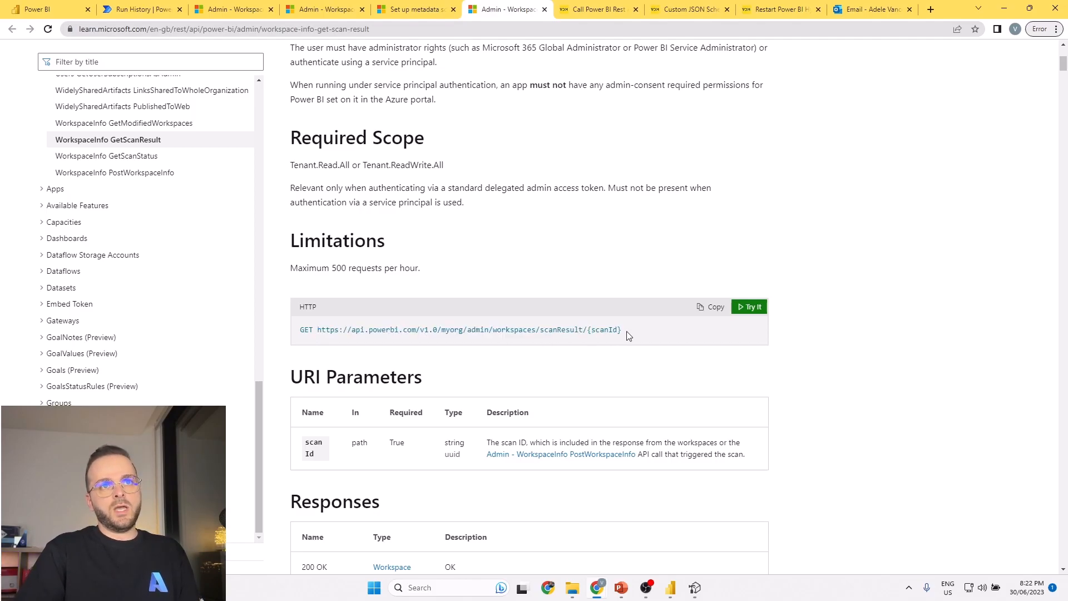
Return to the PostWorkspaceInfo page and examine the datasetExpressions and datasetSchema entries under URI Parameters.
{"action": "left_click", "coordinate": [326, 9]}
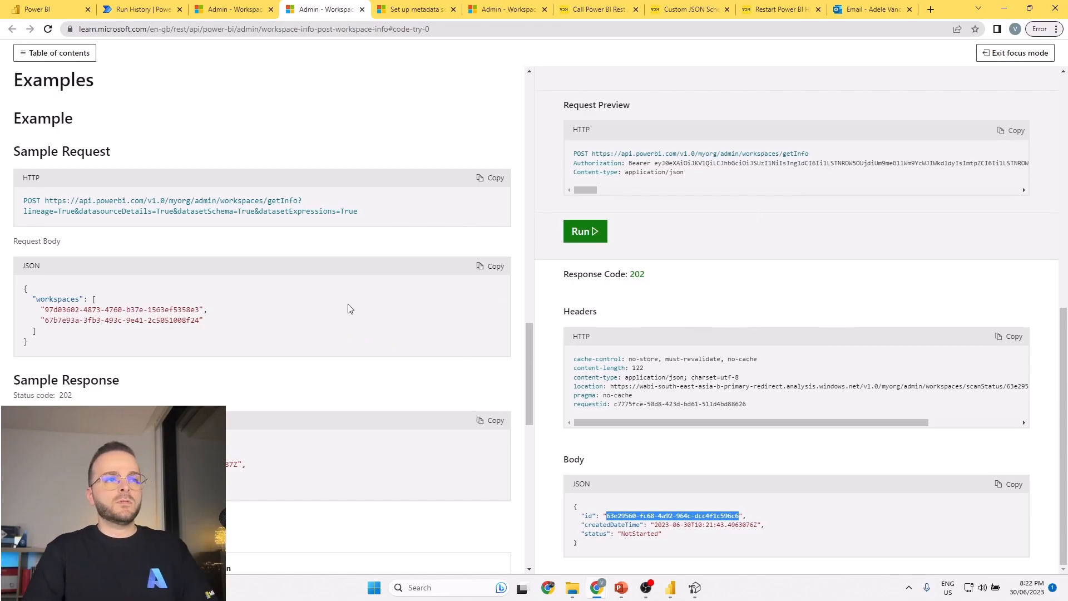
{"action": "scroll", "coordinate": [342, 311], "scroll_direction": "down", "scroll_amount": 5}
{"action": "scroll", "coordinate": [336, 308], "scroll_direction": "down", "scroll_amount": 5}
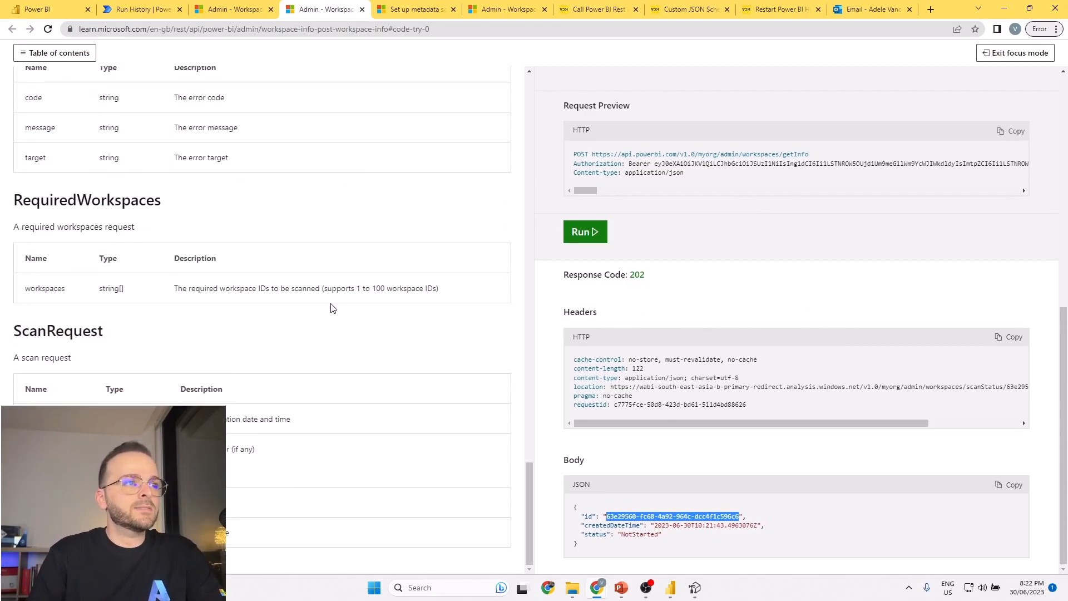
{"action": "scroll", "coordinate": [317, 312], "scroll_direction": "up", "scroll_amount": 10}
{"action": "scroll", "coordinate": [313, 332], "scroll_direction": "up", "scroll_amount": 2}
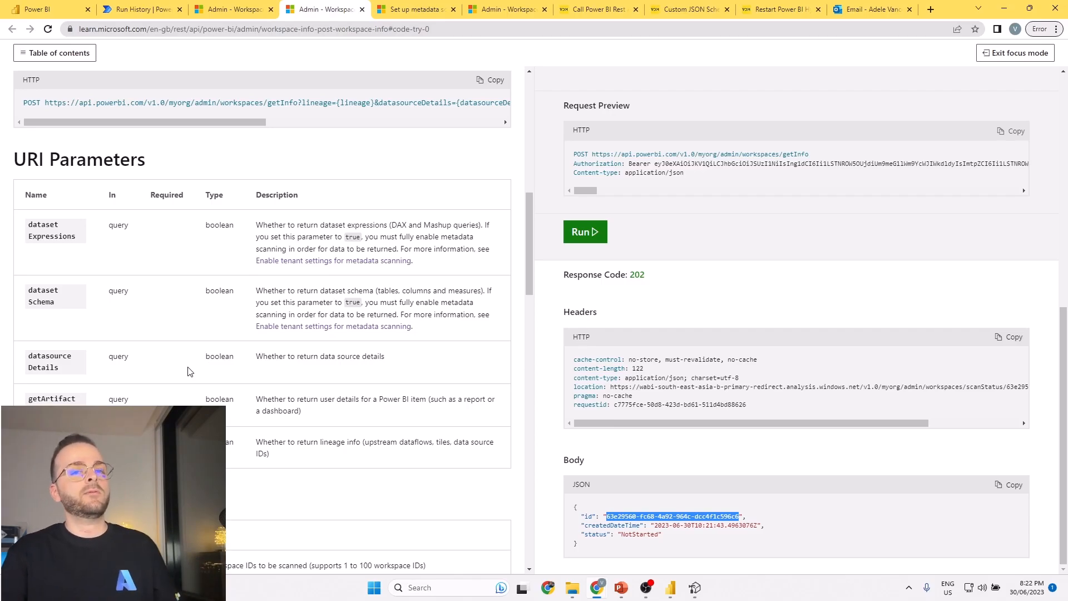
{"action": "double_click", "coordinate": [49, 236]}
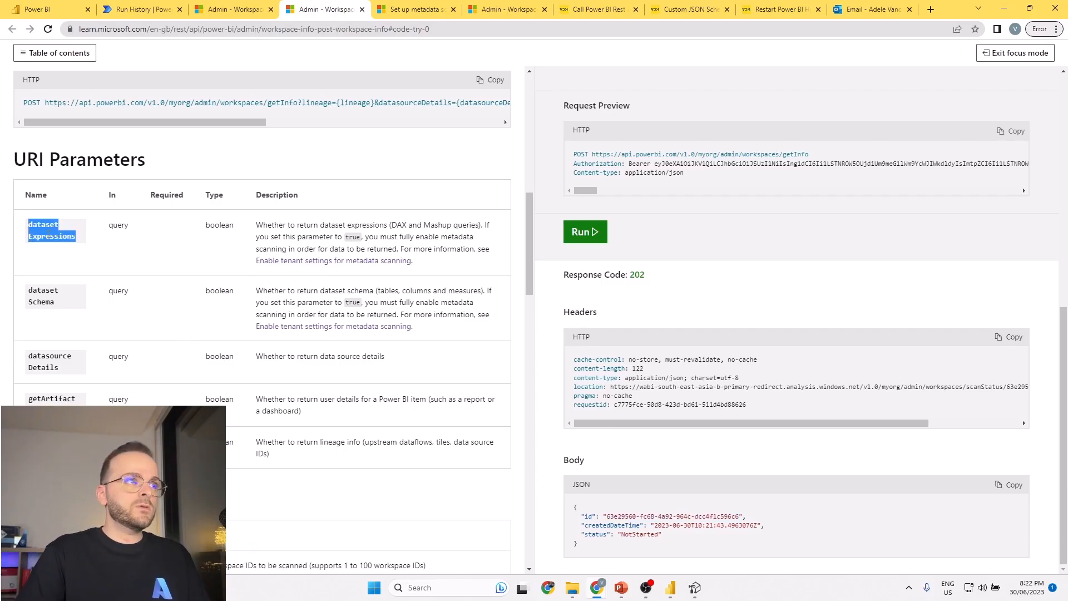
{"action": "double_click", "coordinate": [42, 292]}
{"action": "left_click", "coordinate": [59, 304]}
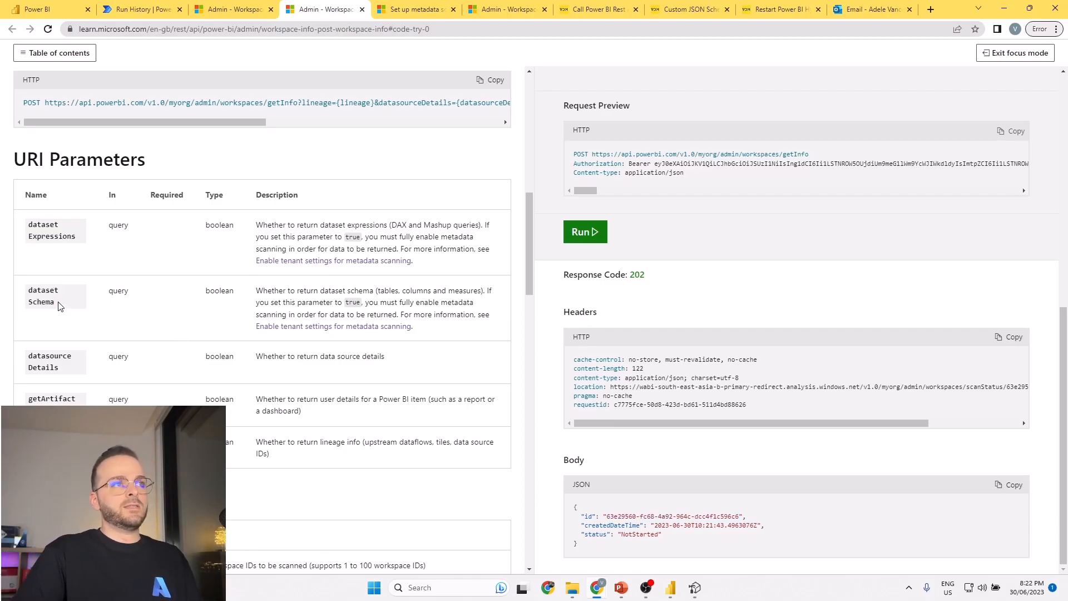
{"action": "left_click_drag", "start_coordinate": [81, 237], "coordinate": [42, 237]}
{"action": "double_click", "coordinate": [50, 236]}
Copy the datasetSchema parameter name and add it to the Try It request's parameters with the value true.
{"action": "double_click", "coordinate": [54, 302]}
{"action": "key", "text": "ctrl+c"}
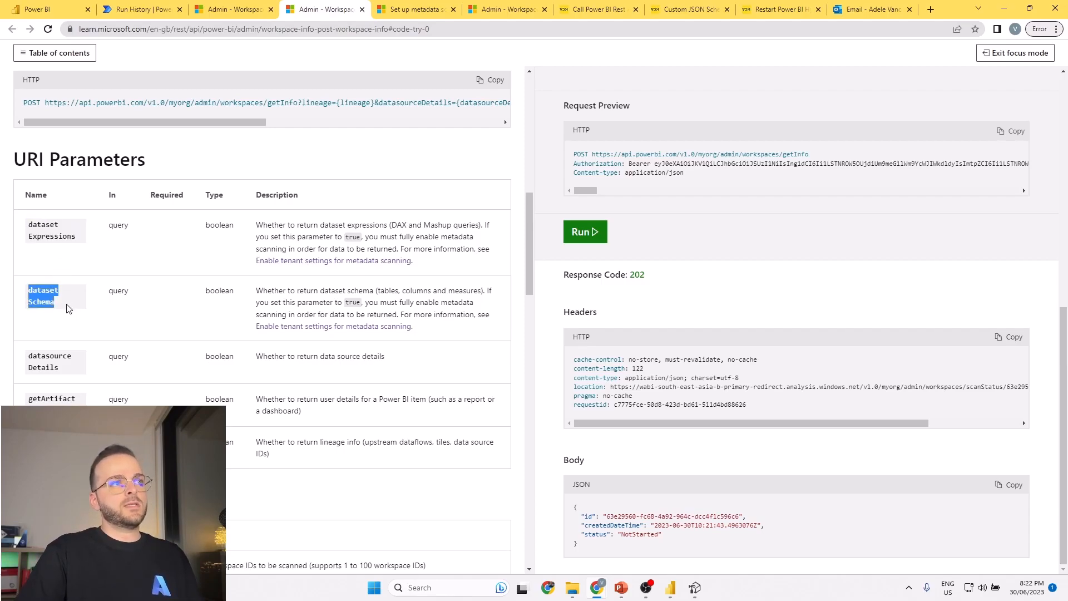
{"action": "scroll", "coordinate": [612, 247], "scroll_direction": "up", "scroll_amount": 7}
{"action": "left_click", "coordinate": [700, 206]}
{"action": "left_click", "coordinate": [706, 190]}
{"action": "key", "text": "ctrl+v"}
{"action": "left_click", "coordinate": [784, 189]}
{"action": "type", "text": "t"}
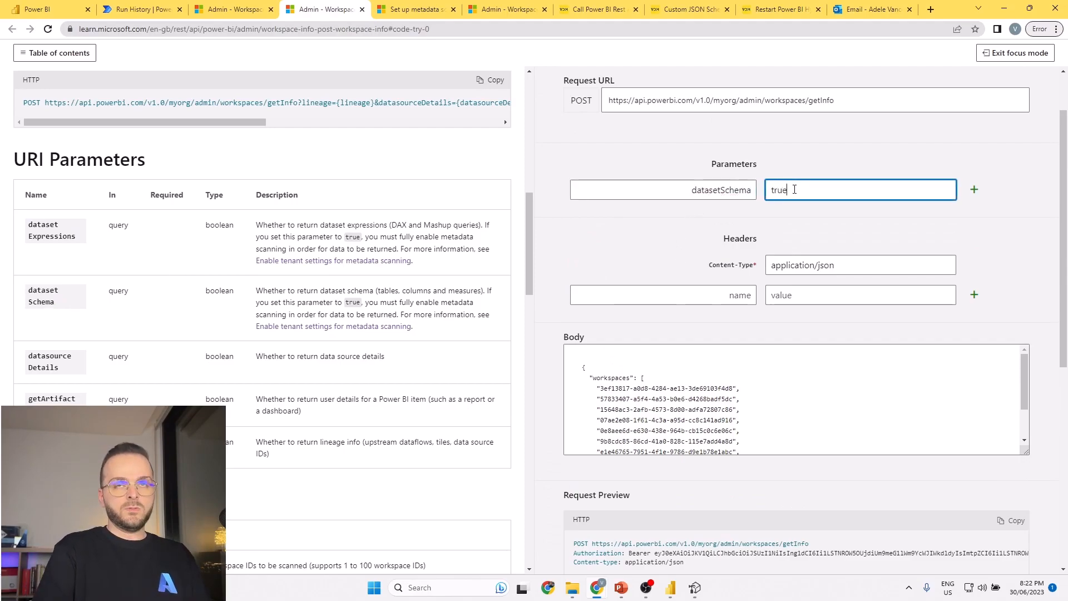
{"action": "left_click", "coordinate": [974, 189]}
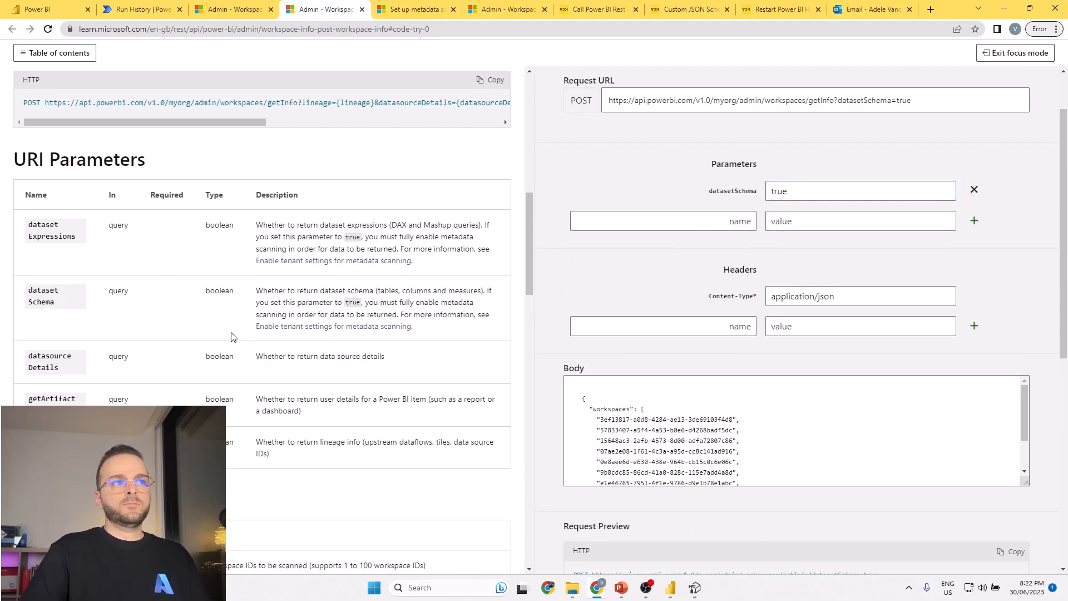
Copy the datasetExpressions parameter name and add it to the Try It request's parameters with the value true.
{"action": "double_click", "coordinate": [55, 233]}
{"action": "key", "text": "ctrl+c"}
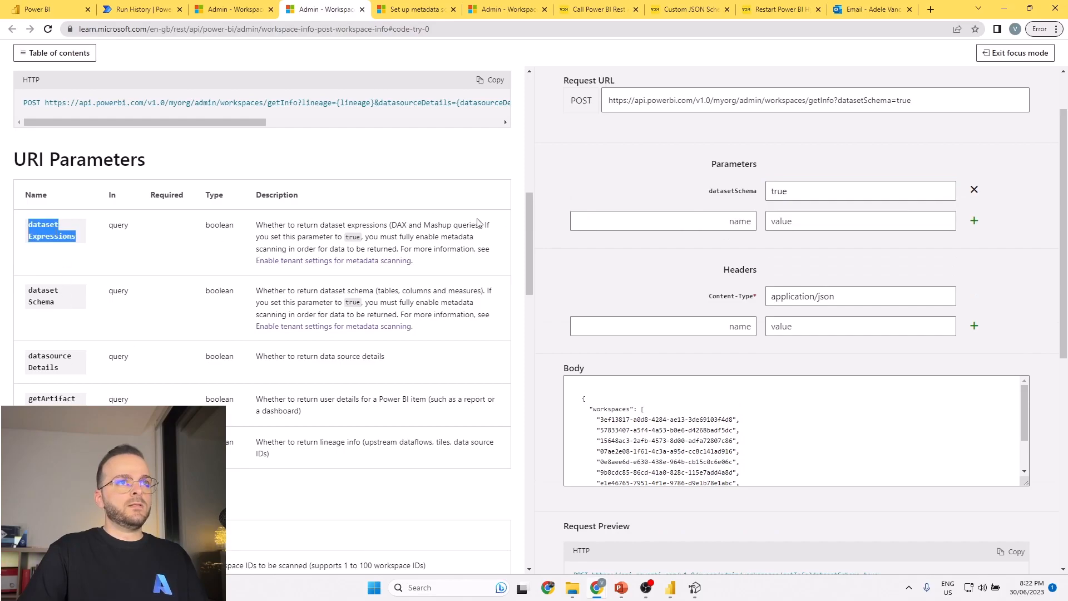
{"action": "left_click", "coordinate": [741, 219]}
{"action": "key", "text": "ctrl+v"}
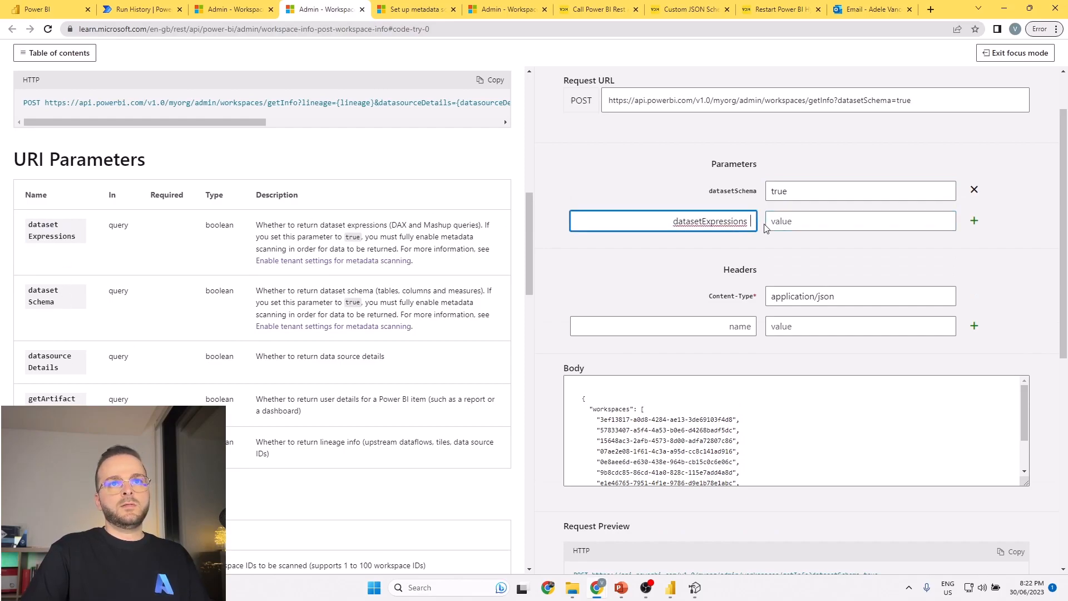
{"action": "key", "text": "BackSpace"}
{"action": "key", "text": "Tab"}
{"action": "type", "text": "t"}
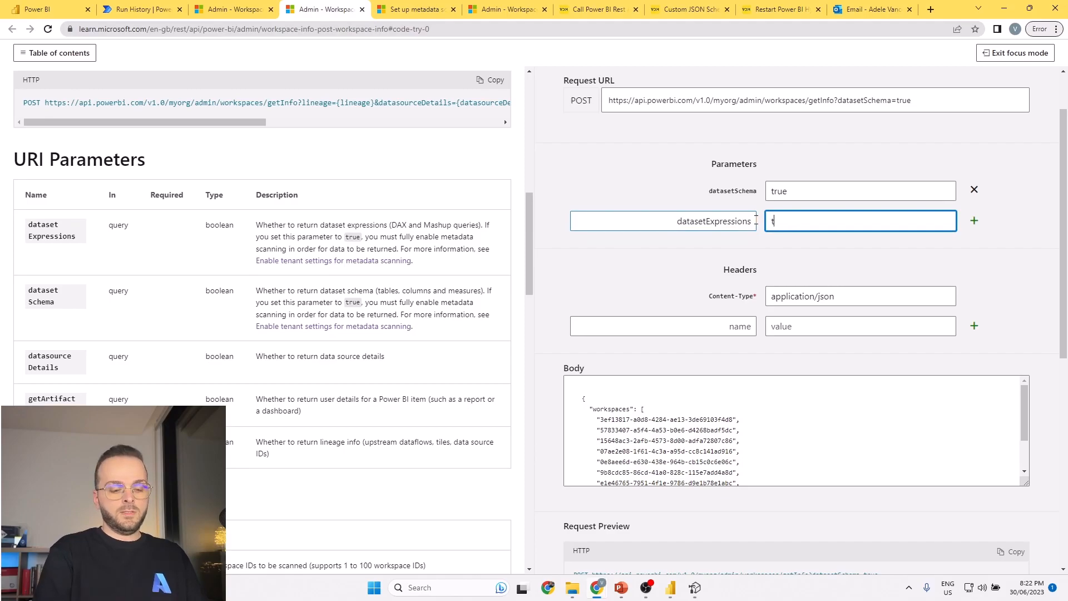
{"action": "left_click", "coordinate": [974, 221]}
Run the PostWorkspaceInfo request with both dataset parameters and copy the scan id from the response body.
{"action": "scroll", "coordinate": [617, 445], "scroll_direction": "down", "scroll_amount": 5}
{"action": "scroll", "coordinate": [623, 478], "scroll_direction": "down", "scroll_amount": 4}
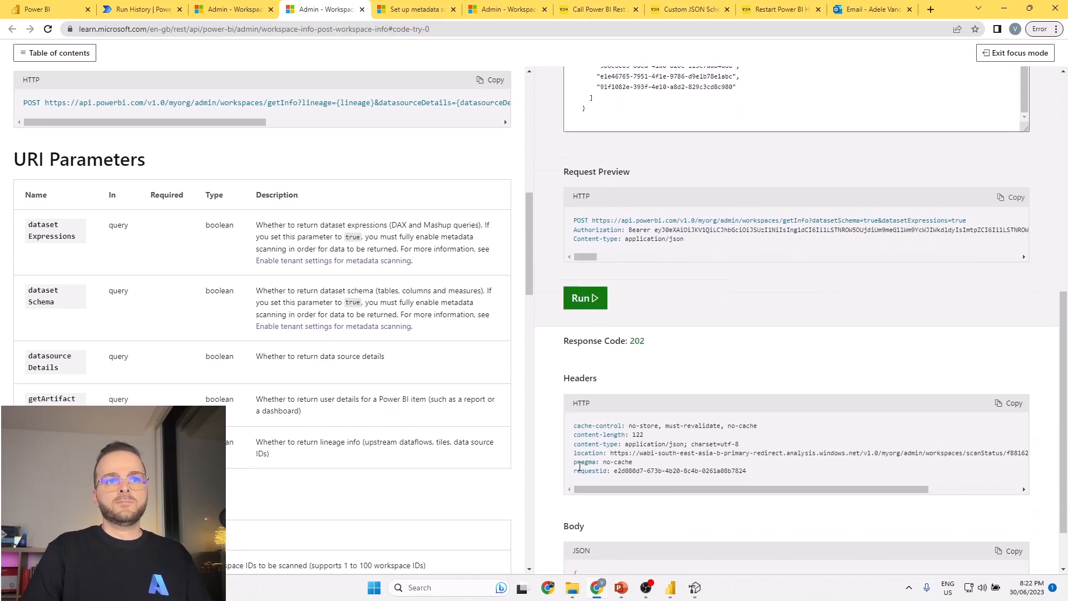
{"action": "left_click_drag", "start_coordinate": [738, 516], "coordinate": [606, 516]}
{"action": "key", "text": "ctrl+c"}
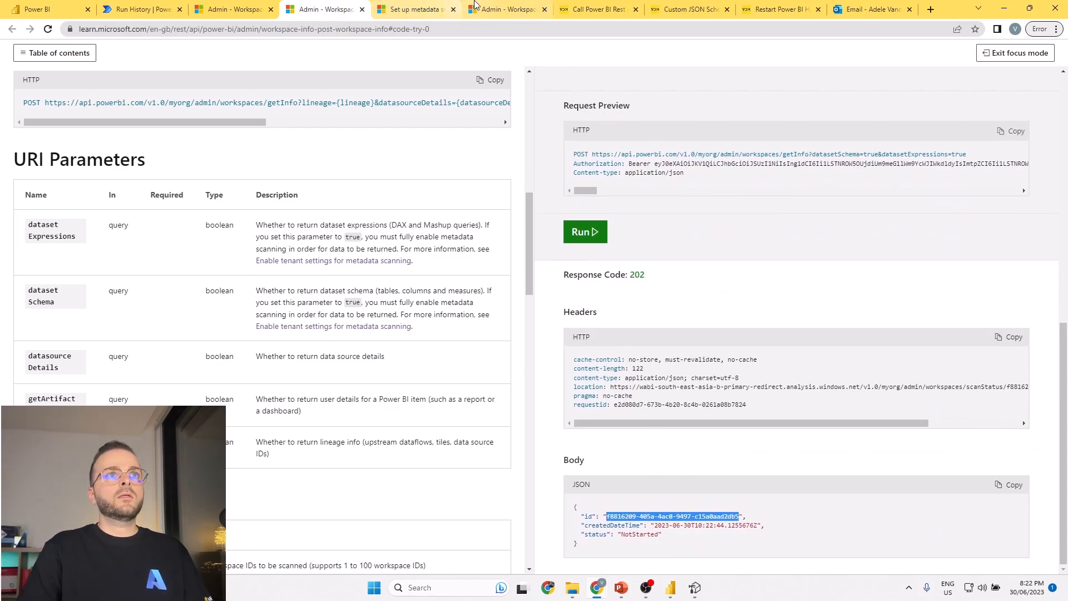
Switch to the WorkspaceInfo GetScanResult reference and open its Try It request form with the signed-in account.
{"action": "left_click", "coordinate": [474, 5]}
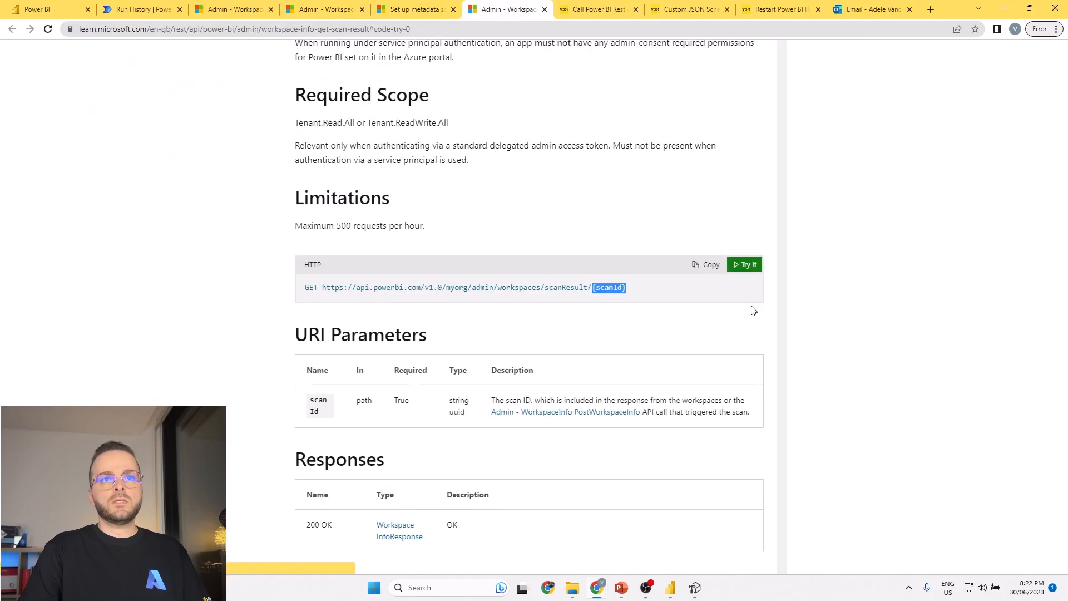
{"action": "left_click", "coordinate": [745, 267]}
{"action": "scroll", "coordinate": [401, 193], "scroll_direction": "up", "scroll_amount": 3}
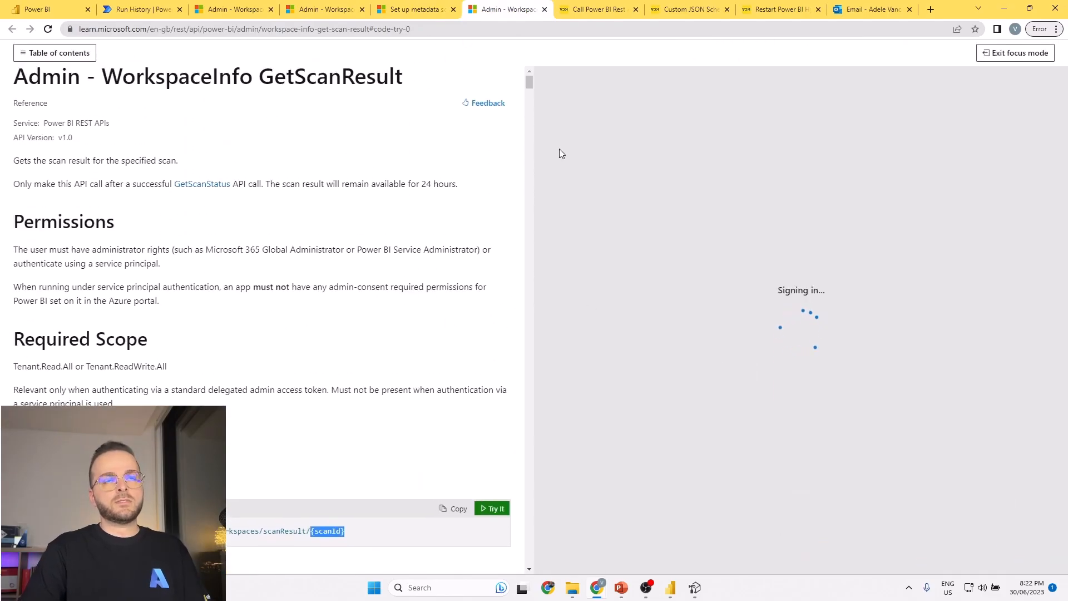
{"action": "left_click", "coordinate": [894, 426]}
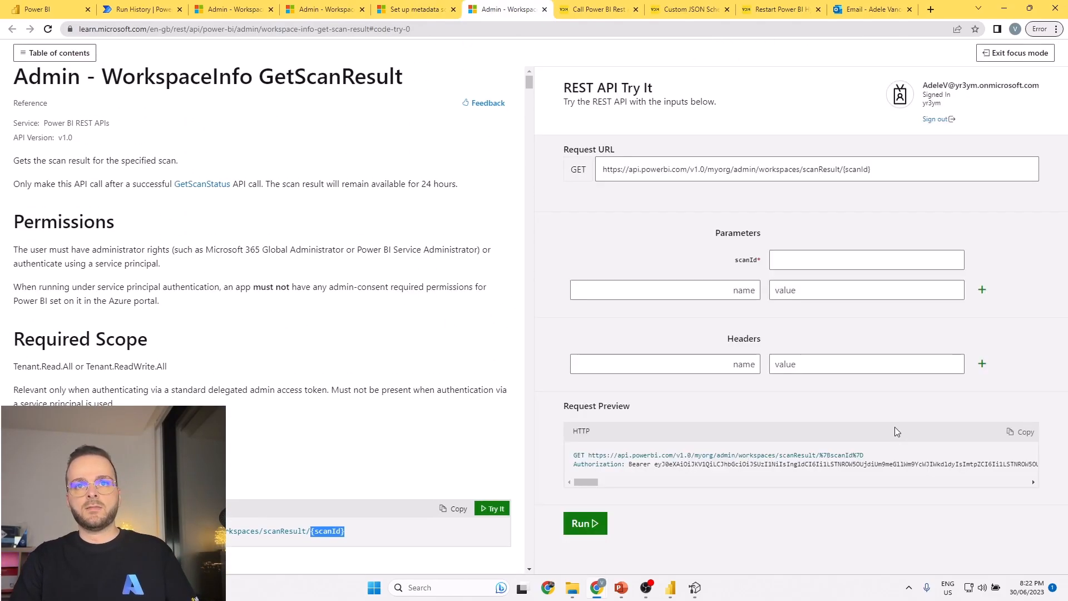
Enter the copied scan id as the scanId parameter, run the GetScanResult request and examine the workspace metadata in the response.
{"action": "left_click", "coordinate": [810, 260]}
{"action": "key", "text": "ctrl+v"}
{"action": "left_click", "coordinate": [595, 518]}
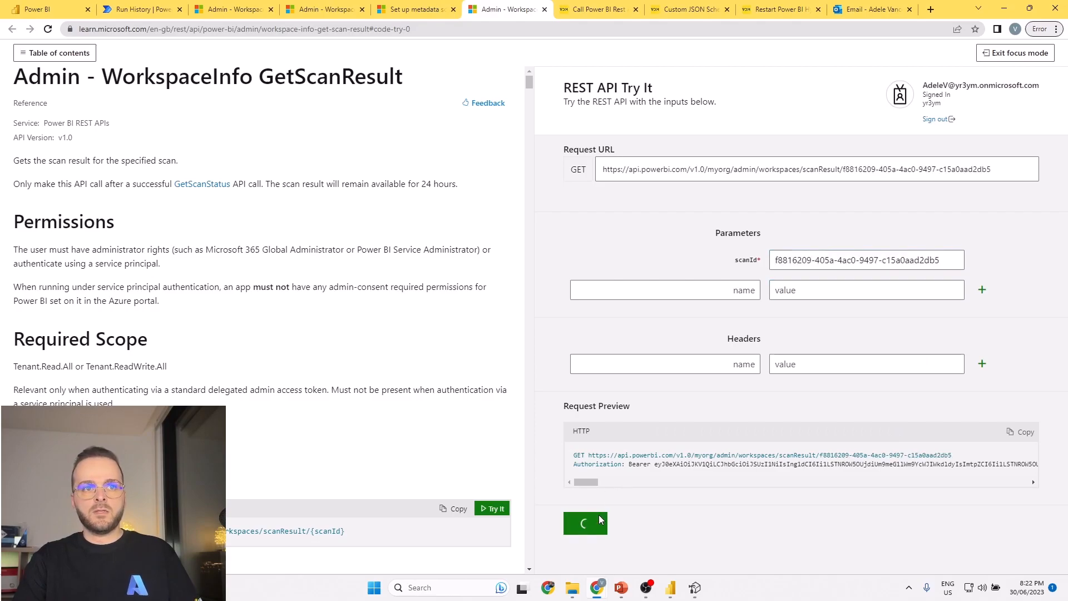
{"action": "scroll", "coordinate": [726, 334], "scroll_direction": "down", "scroll_amount": 1}
{"action": "scroll", "coordinate": [726, 335], "scroll_direction": "down", "scroll_amount": 15}
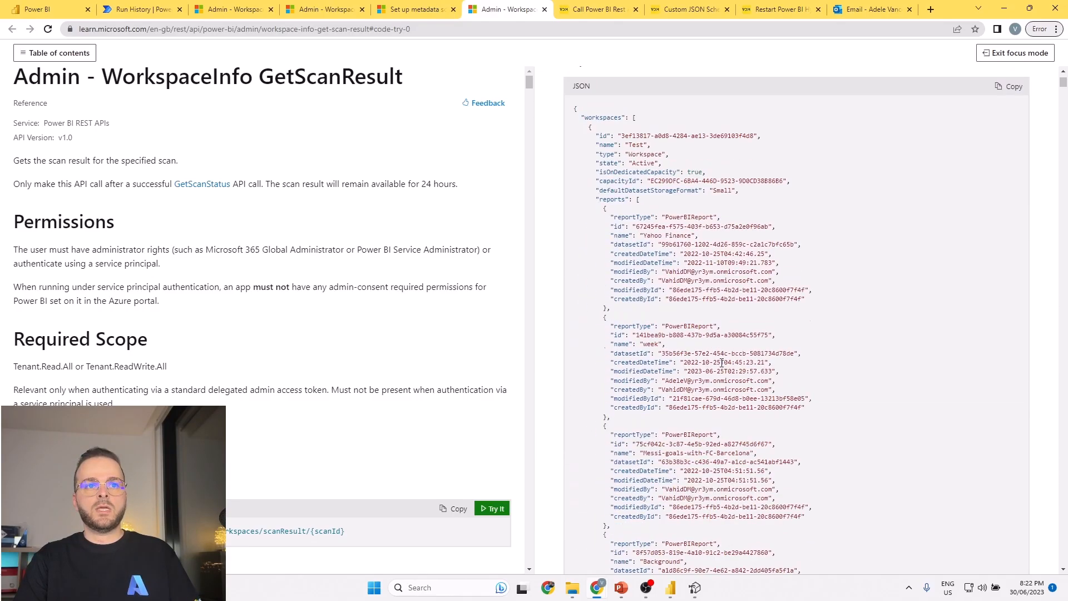
{"action": "scroll", "coordinate": [718, 282], "scroll_direction": "up", "scroll_amount": 15}
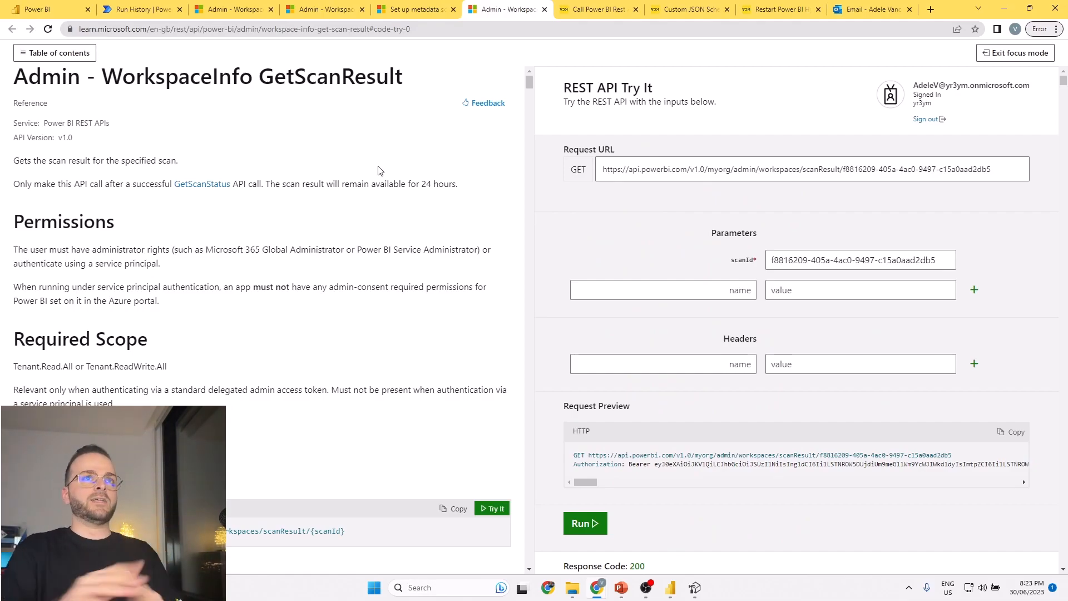
Return to the PostWorkspaceInfo page and examine the Important note on enabling tenant settings for metadata scanning.
{"action": "left_click", "coordinate": [300, 9]}
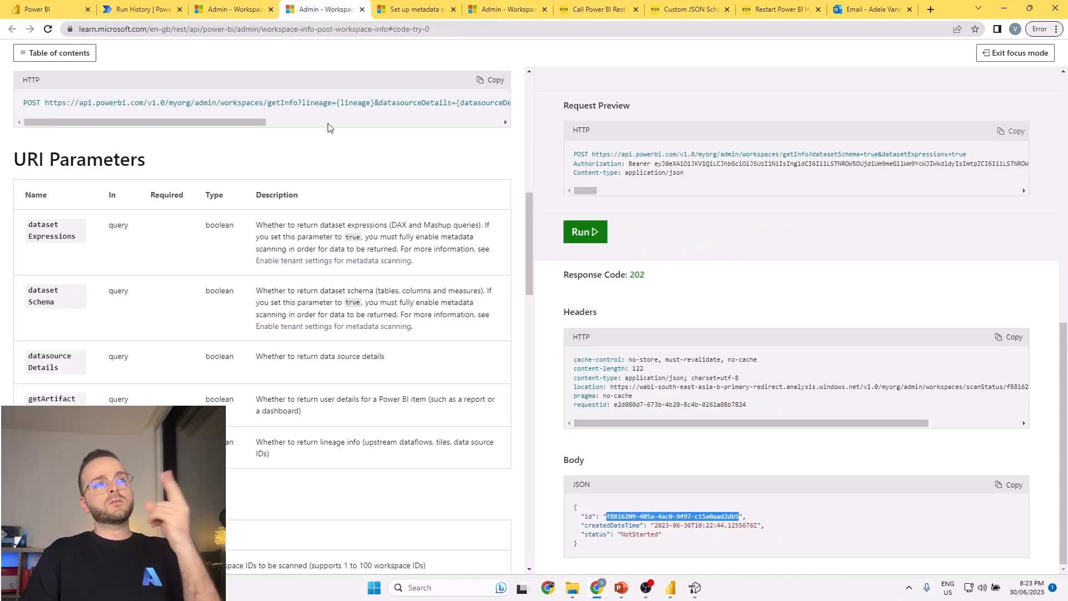
{"action": "scroll", "coordinate": [292, 187], "scroll_direction": "up", "scroll_amount": 10}
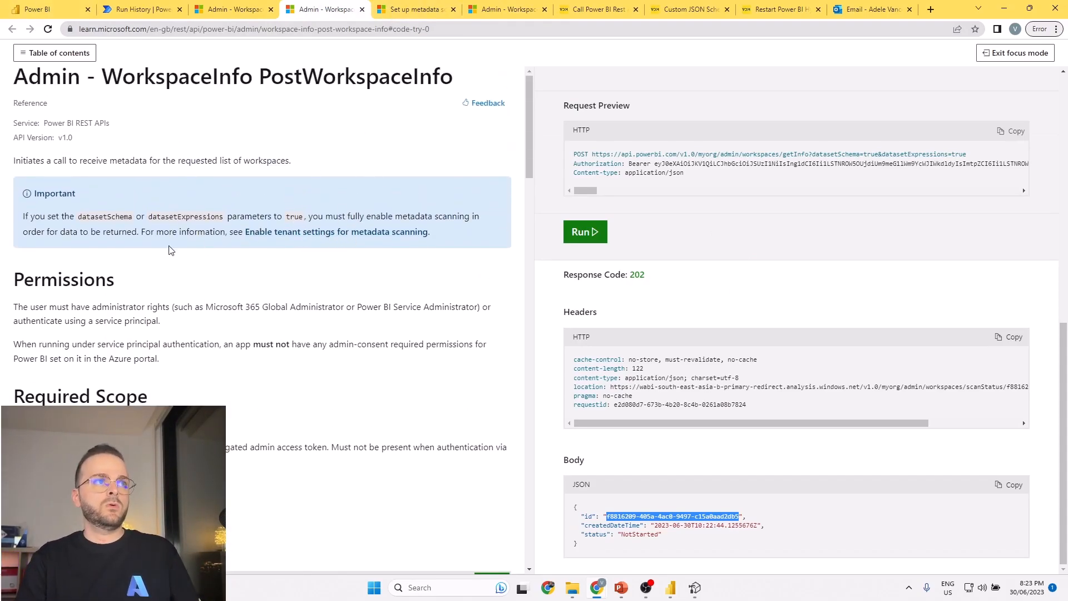
{"action": "mouse_move", "coordinate": [18, 183]}
{"action": "left_mouse_down"}
{"action": "mouse_move", "coordinate": [362, 253]}
{"action": "mouse_move", "coordinate": [501, 253]}
{"action": "left_mouse_up"}
{"action": "left_click_drag", "start_coordinate": [241, 243], "coordinate": [429, 243]}
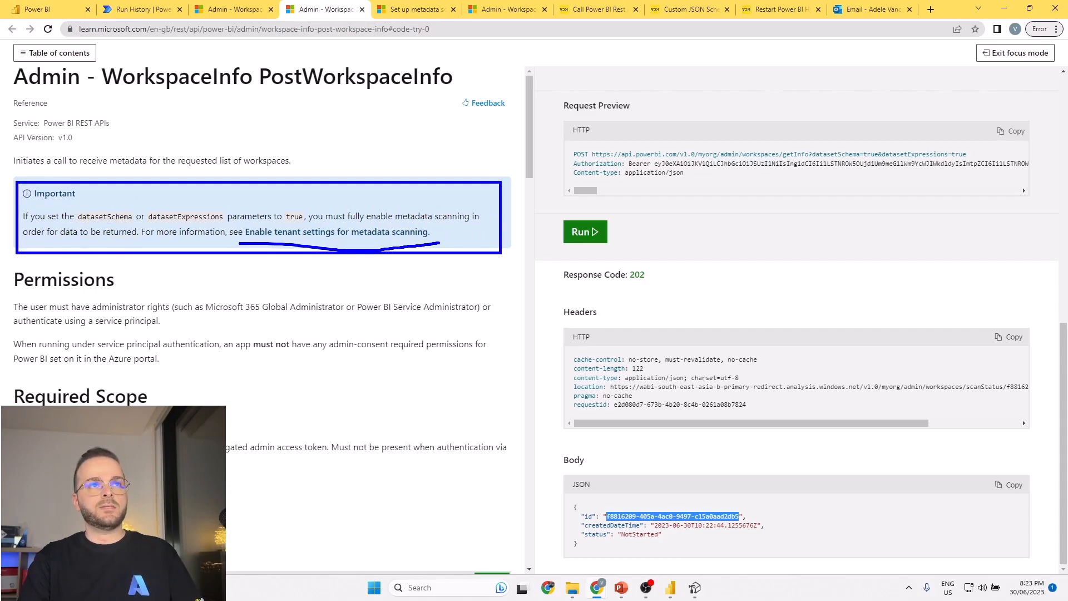
{"action": "key", "text": "Escape"}
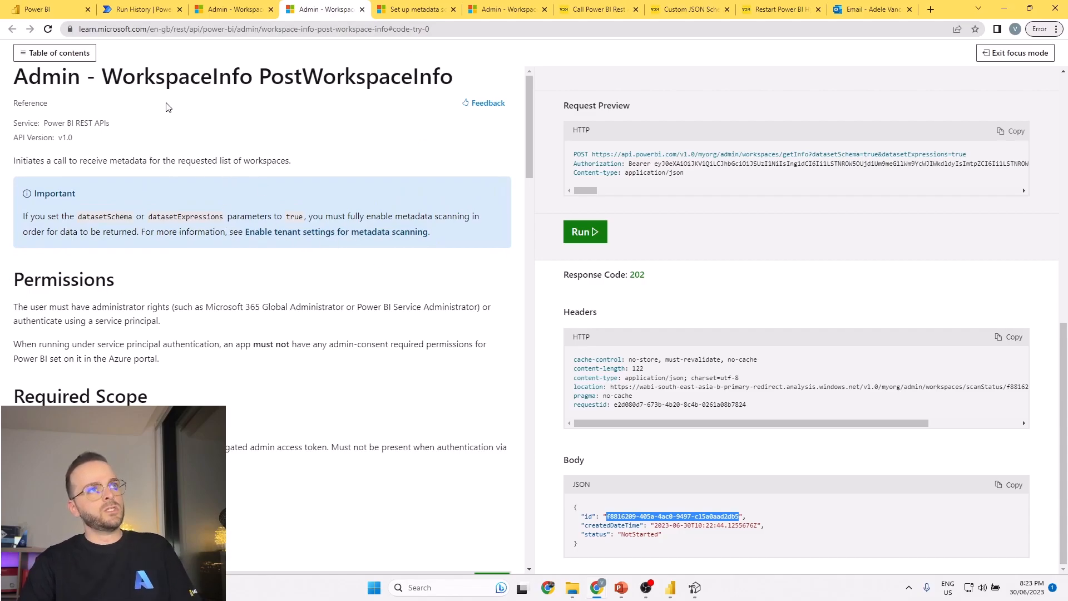
Review the metadata scanning tenant settings article, close it and return to the PostWorkspaceInfo page.
{"action": "left_click", "coordinate": [415, 9]}
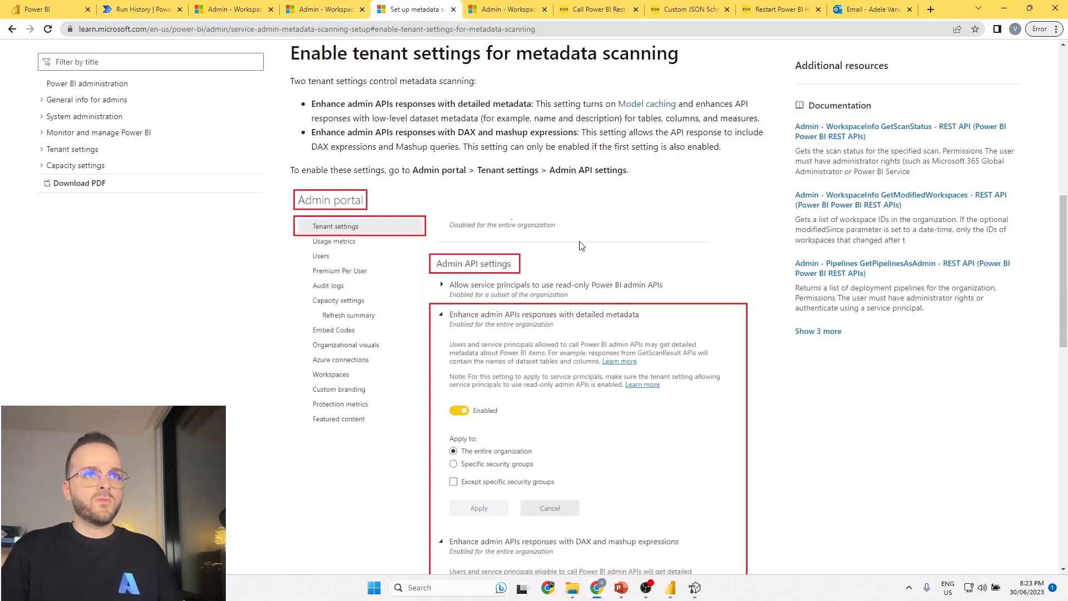
{"action": "scroll", "coordinate": [540, 131], "scroll_direction": "down", "scroll_amount": 15}
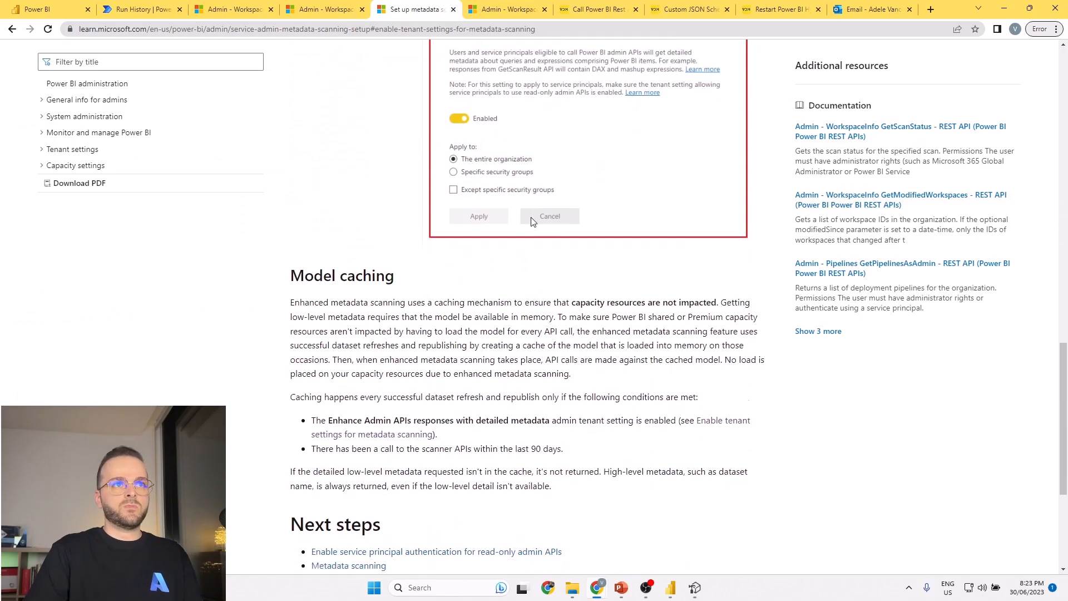
{"action": "scroll", "coordinate": [518, 225], "scroll_direction": "up", "scroll_amount": 12}
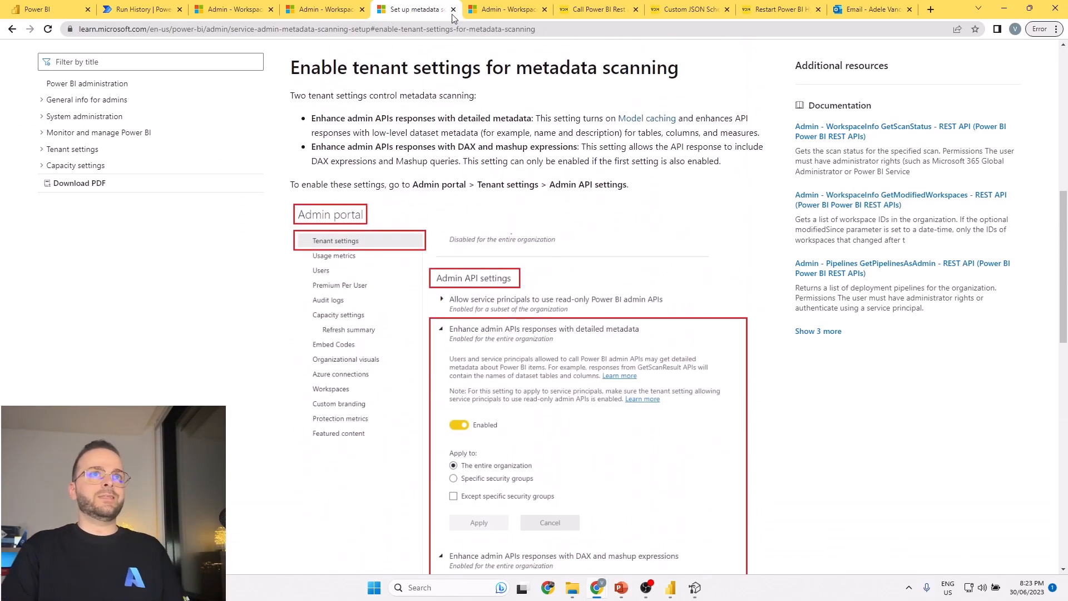
{"action": "left_click", "coordinate": [453, 10]}
{"action": "left_click", "coordinate": [332, 12]}
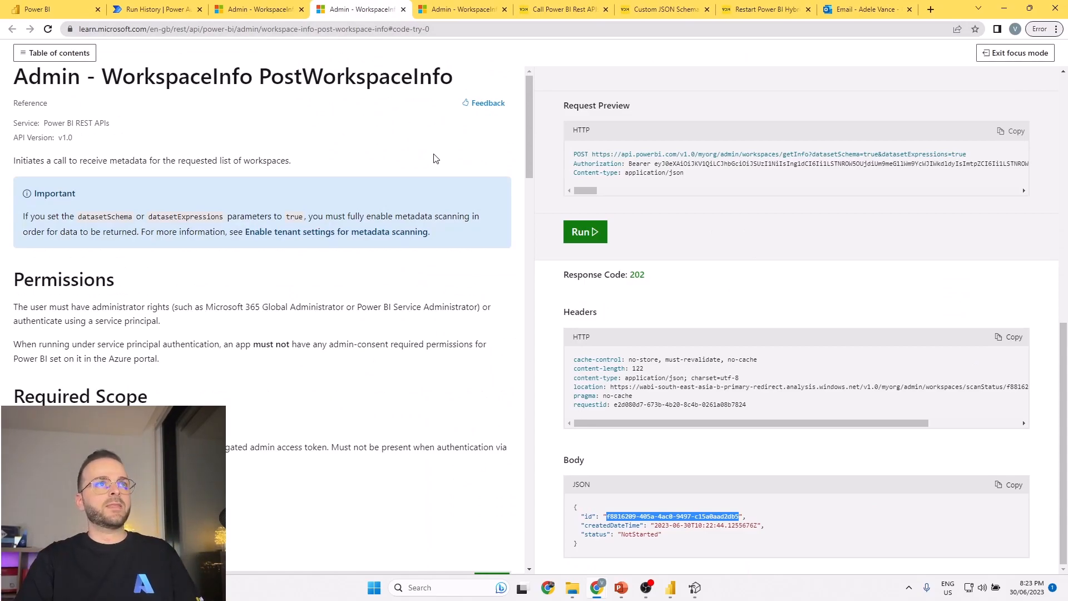
Switch to Power Automate, open the Button -> HTTP flow for editing and add an HTTP action after Compose.
{"action": "left_click", "coordinate": [159, 11]}
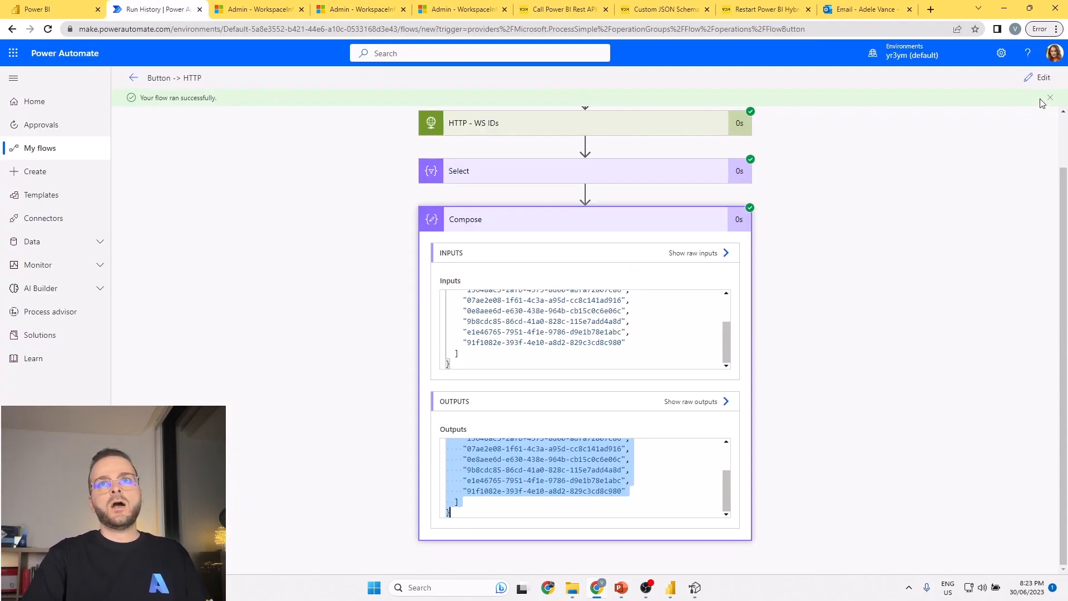
{"action": "left_click", "coordinate": [1037, 77]}
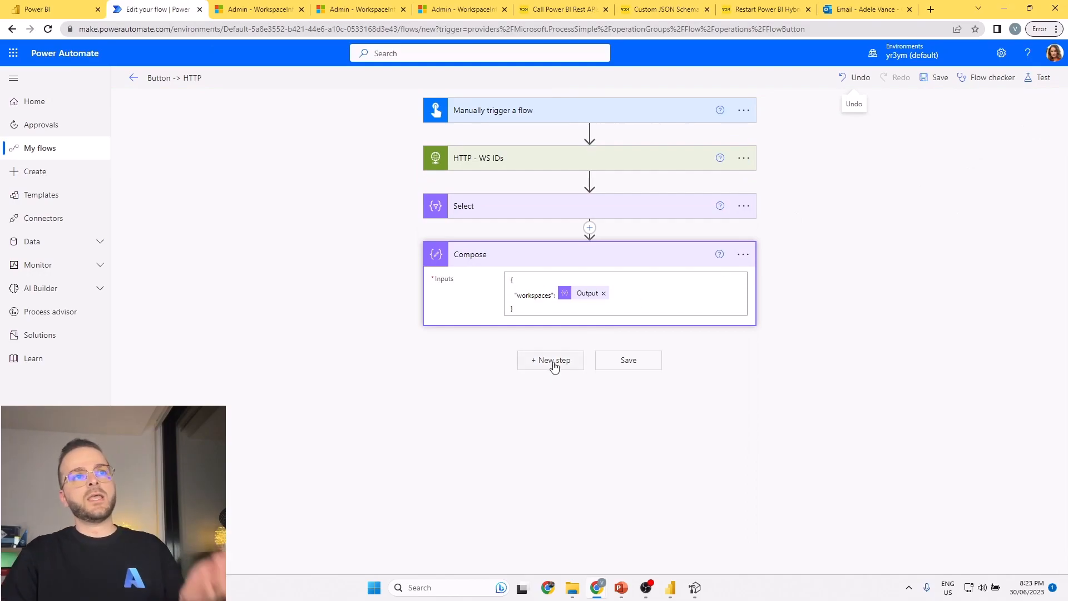
{"action": "left_click", "coordinate": [551, 360]}
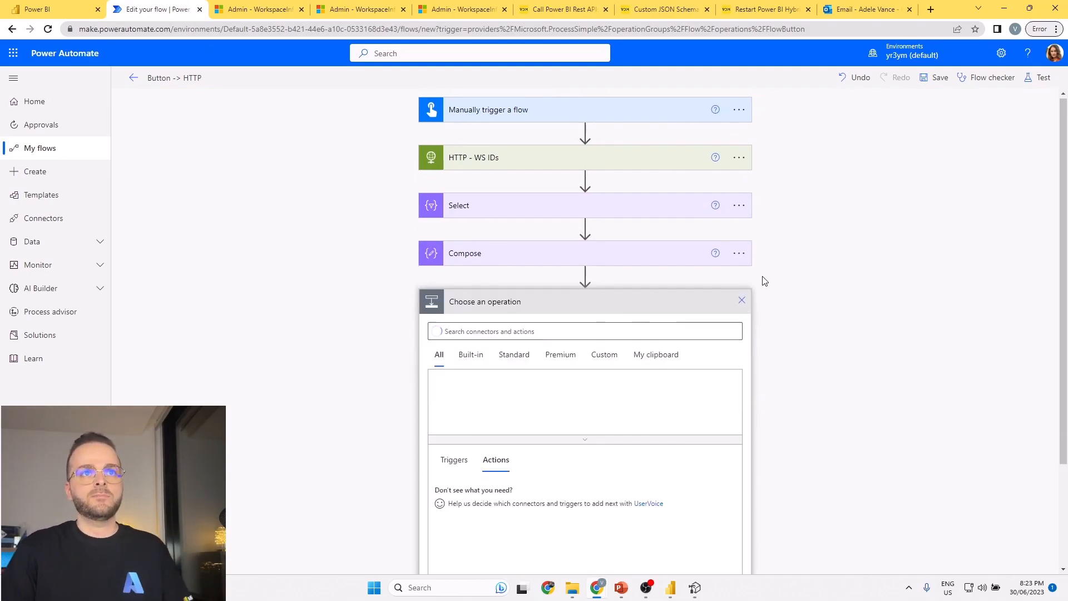
{"action": "left_click", "coordinate": [660, 298]}
{"action": "left_click", "coordinate": [478, 367]}
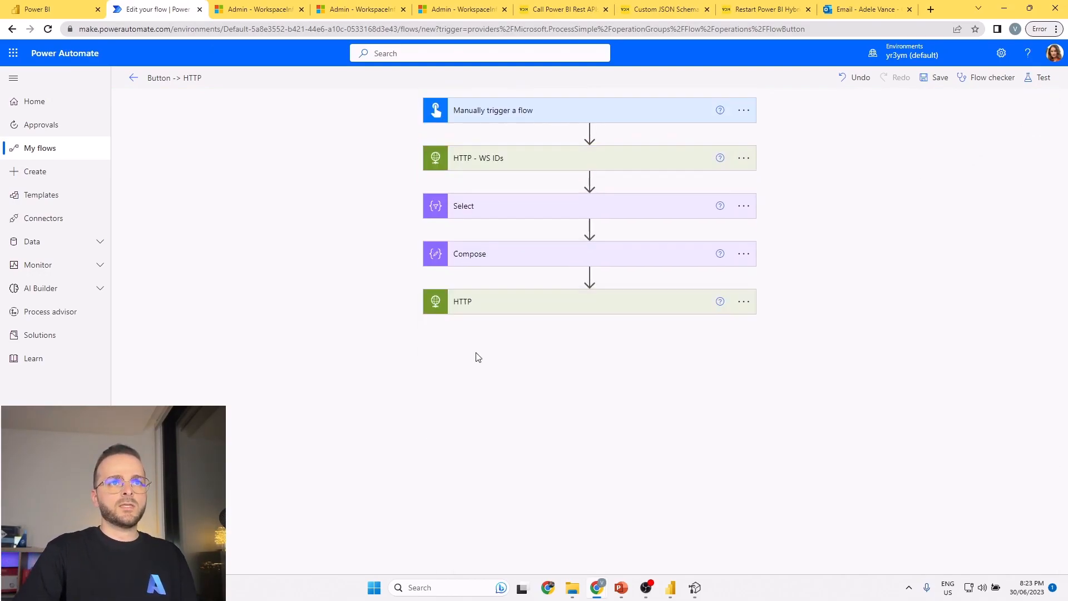
Copy the PostWorkspaceInfo request URL with both dataset parameters into the new HTTP action's URI and set its method to POST.
{"action": "left_click", "coordinate": [359, 11]}
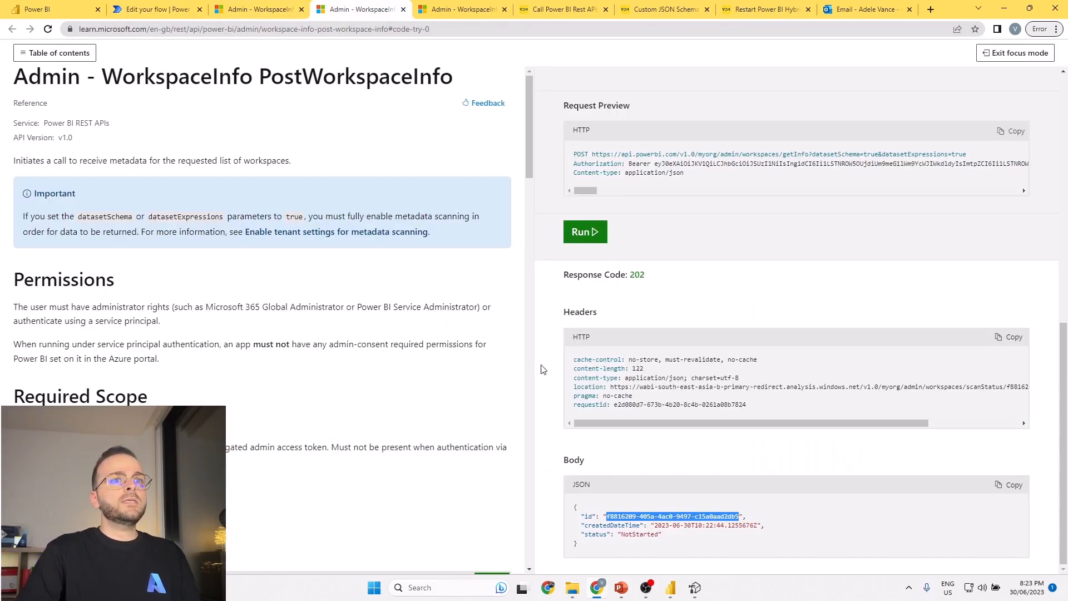
{"action": "scroll", "coordinate": [726, 359], "scroll_direction": "up", "scroll_amount": 10}
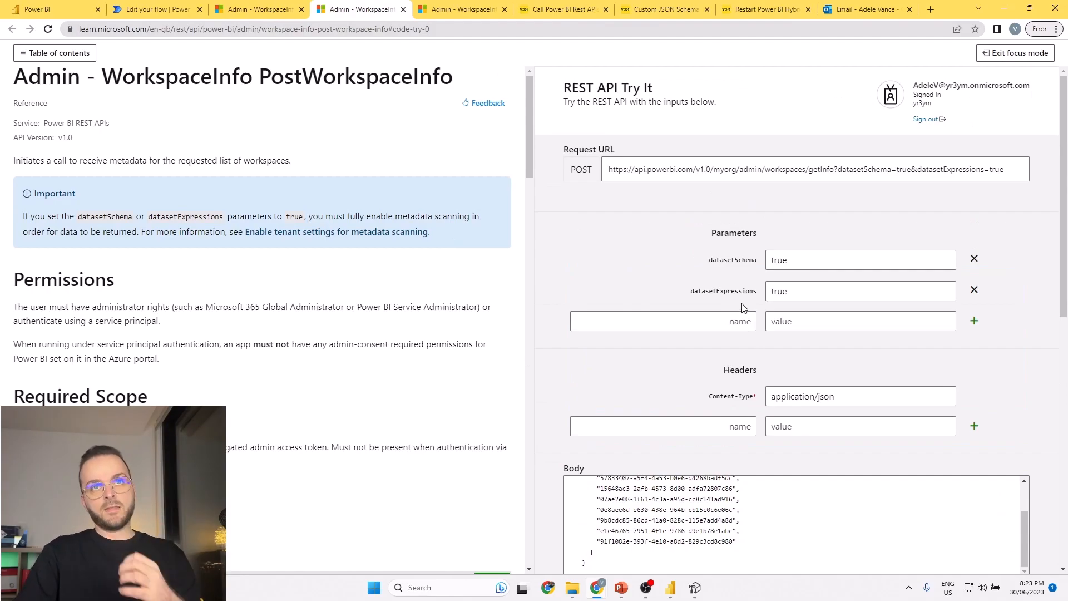
{"action": "triple_click", "coordinate": [818, 174]}
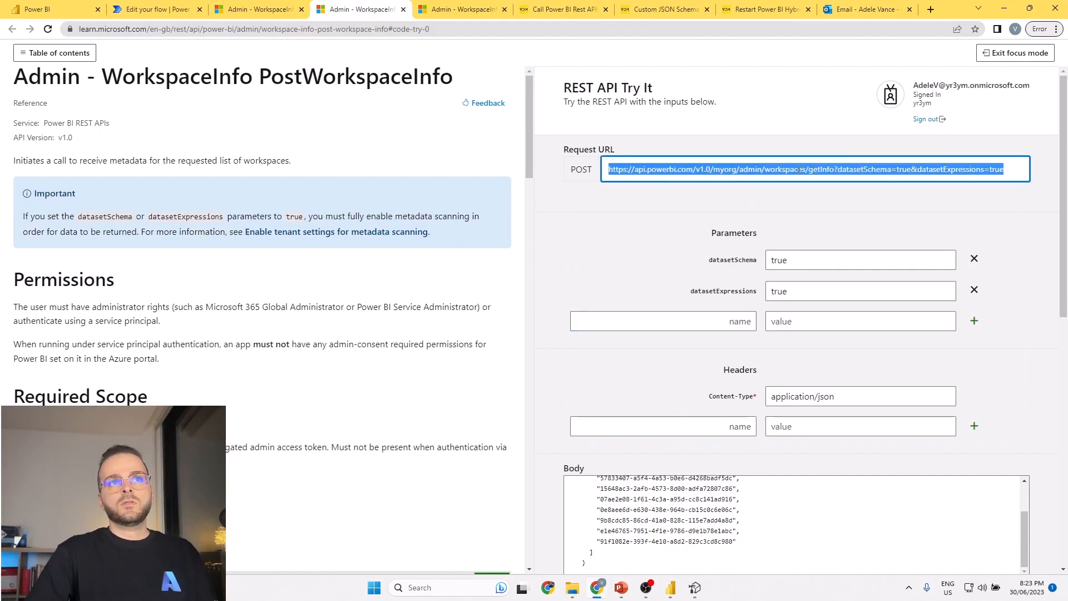
{"action": "left_click", "coordinate": [574, 171]}
{"action": "triple_click", "coordinate": [637, 171]}
{"action": "key", "text": "ctrl+c"}
{"action": "left_click", "coordinate": [157, 9]}
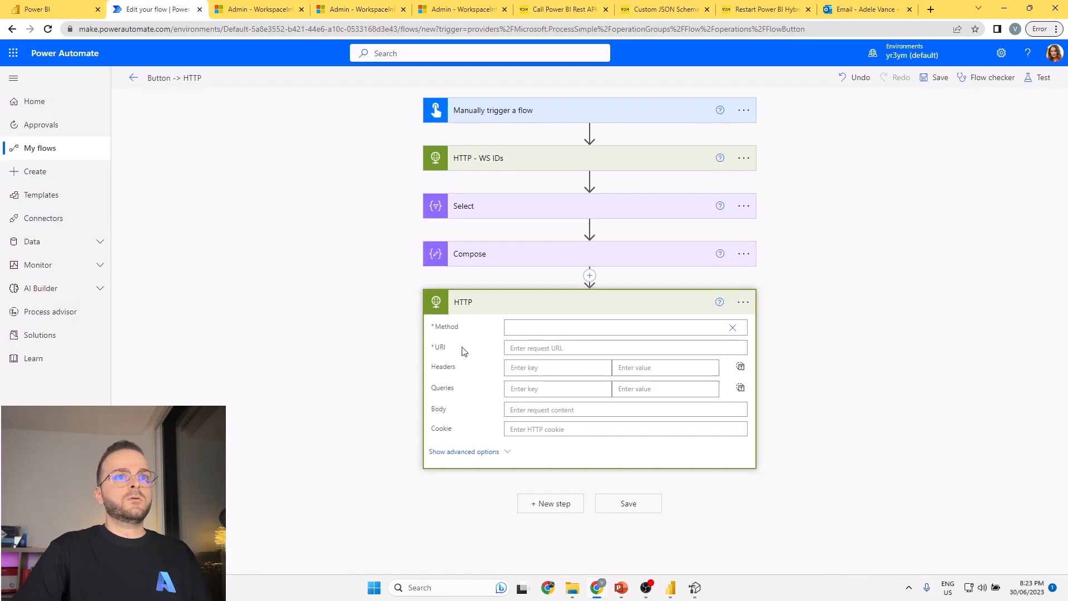
{"action": "key", "text": "ctrl+v"}
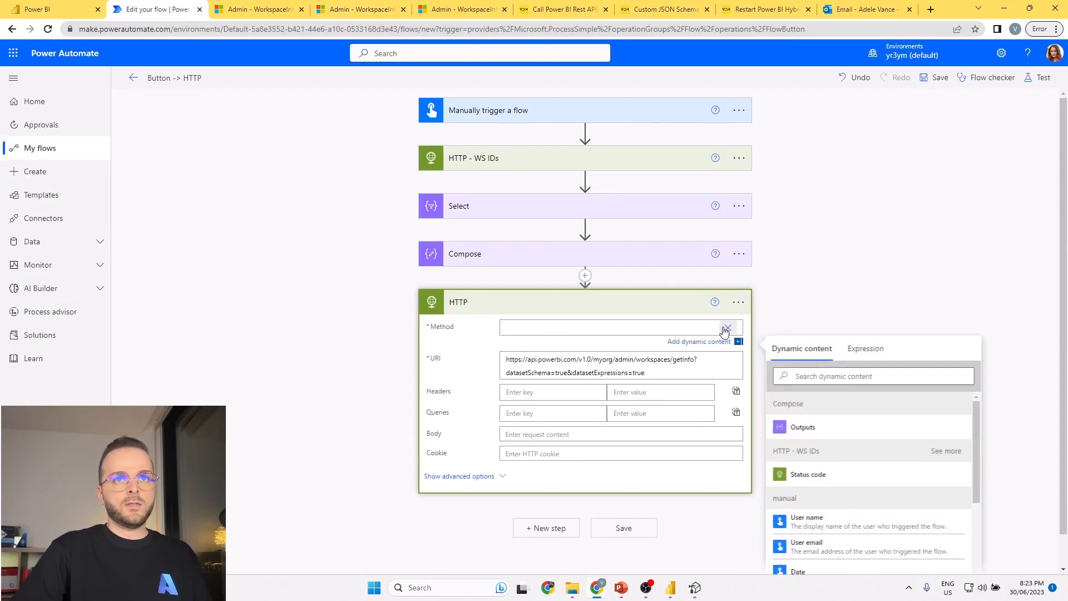
{"action": "left_click", "coordinate": [728, 328]}
{"action": "left_click", "coordinate": [526, 372]}
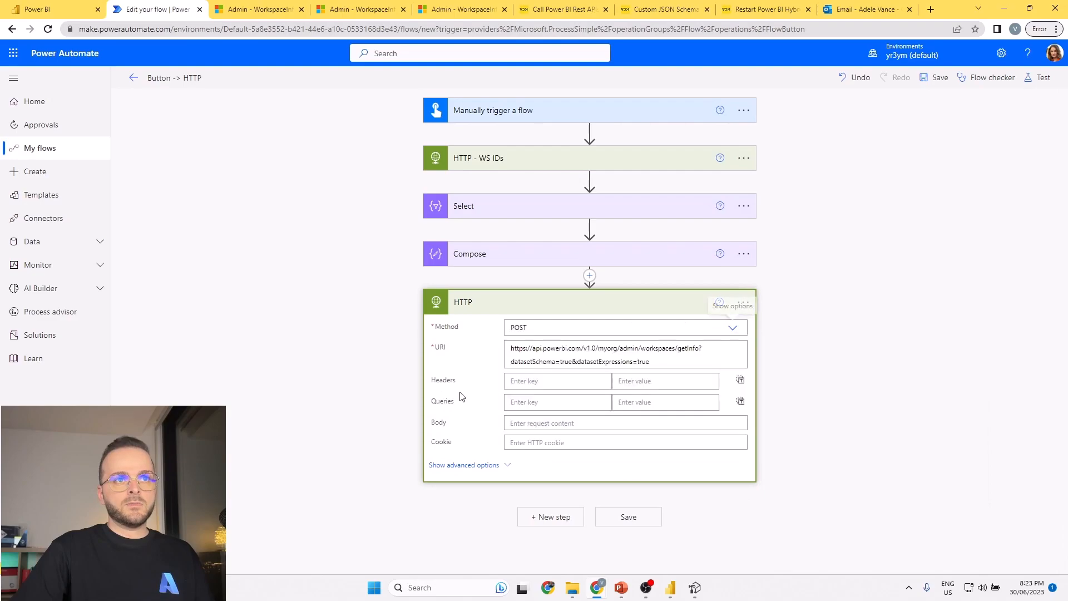
Set the new HTTP action's body to the Outputs dynamic content of the Compose action.
{"action": "left_click", "coordinate": [516, 423]}
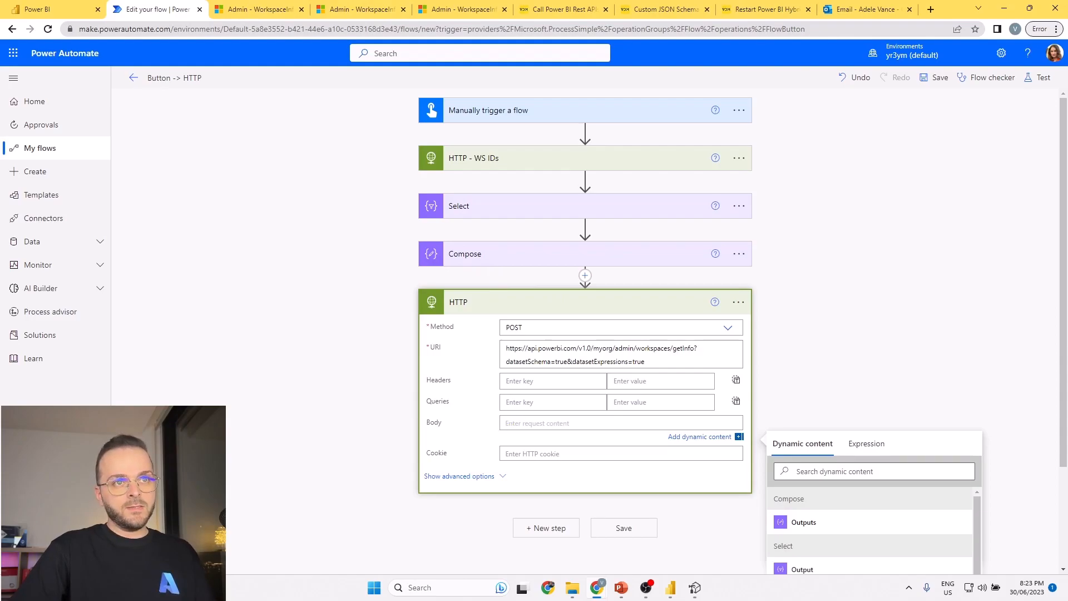
{"action": "mouse_move", "coordinate": [532, 424]}
{"action": "left_mouse_down"}
{"action": "mouse_move", "coordinate": [626, 332]}
{"action": "mouse_move", "coordinate": [624, 257]}
{"action": "left_mouse_up"}
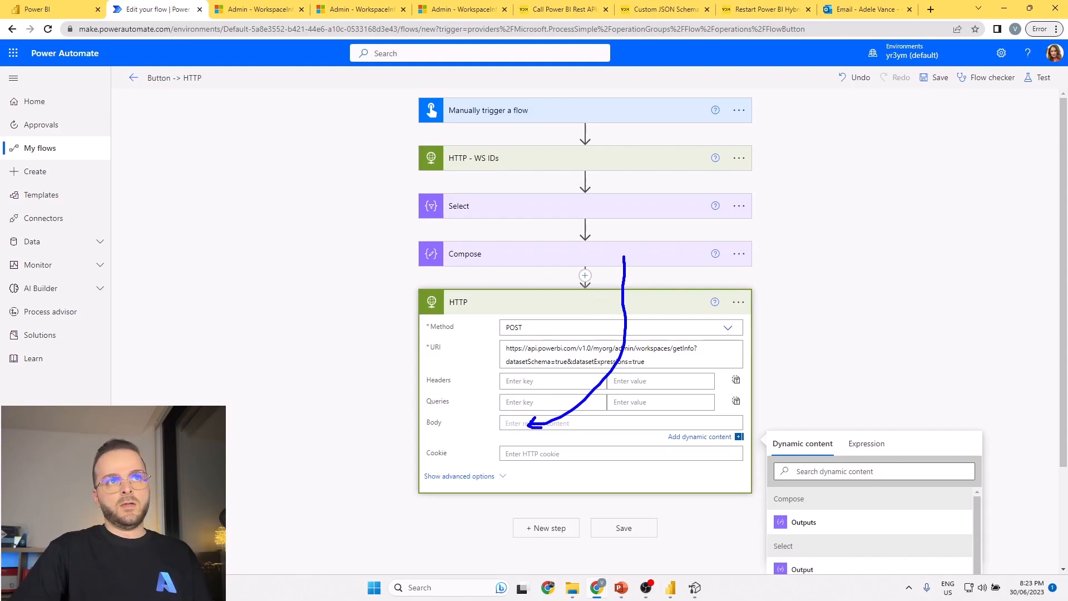
{"action": "scroll", "coordinate": [792, 407], "scroll_direction": "down", "scroll_amount": 2}
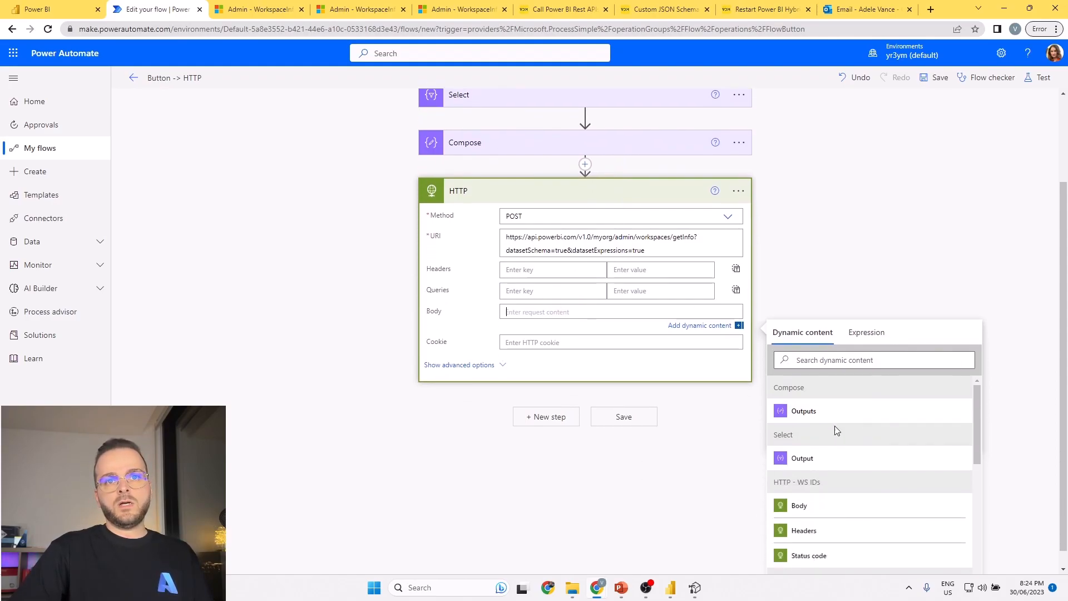
{"action": "left_click", "coordinate": [825, 416]}
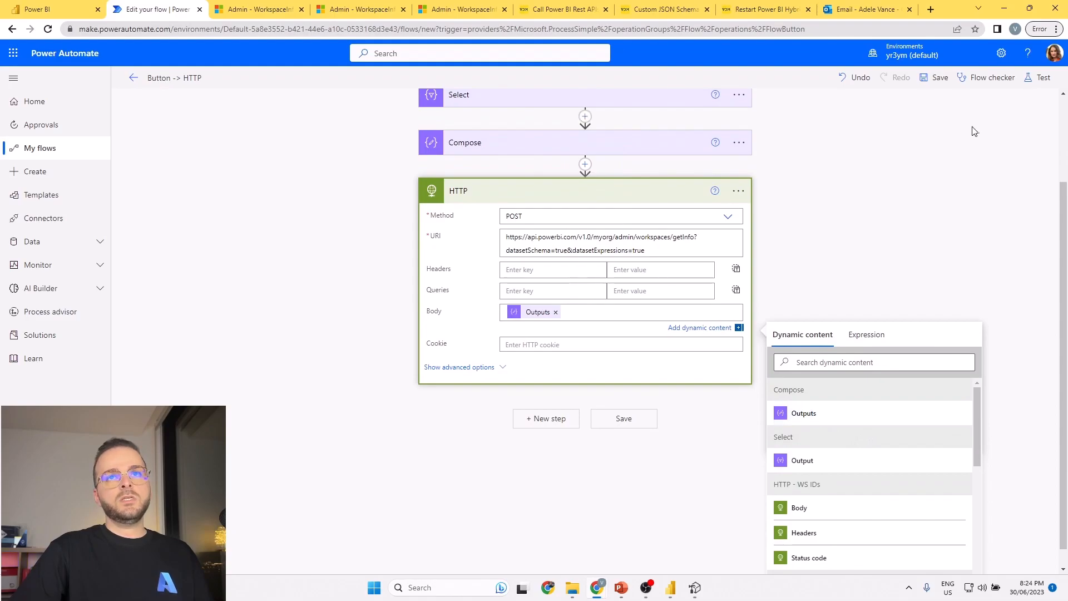
Save the flow and run it as a manual test.
{"action": "left_click", "coordinate": [1038, 77]}
{"action": "left_click", "coordinate": [904, 550]}
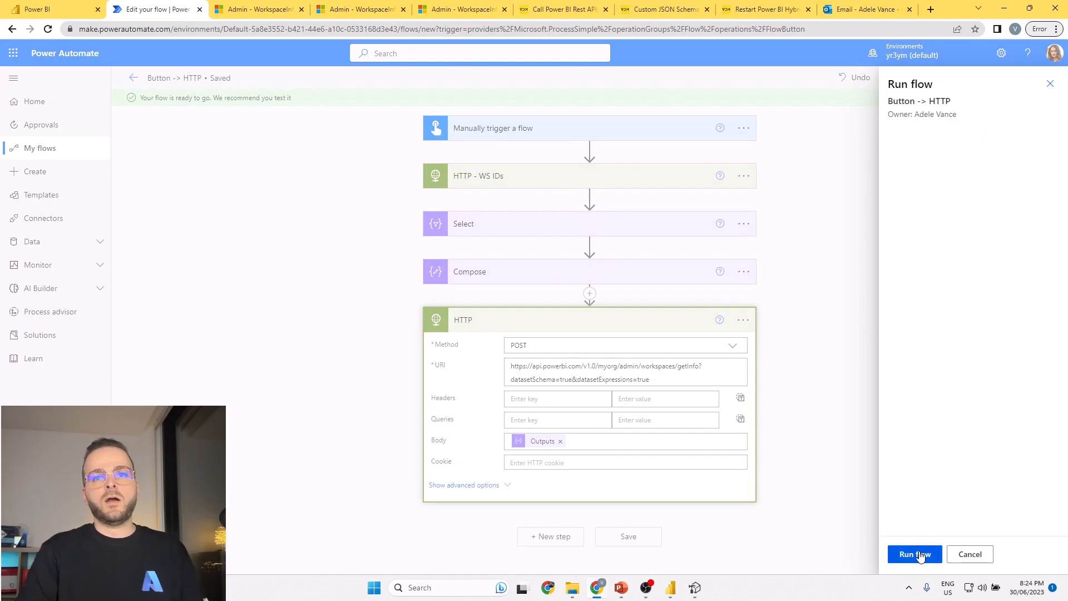
{"action": "left_click", "coordinate": [912, 559]}
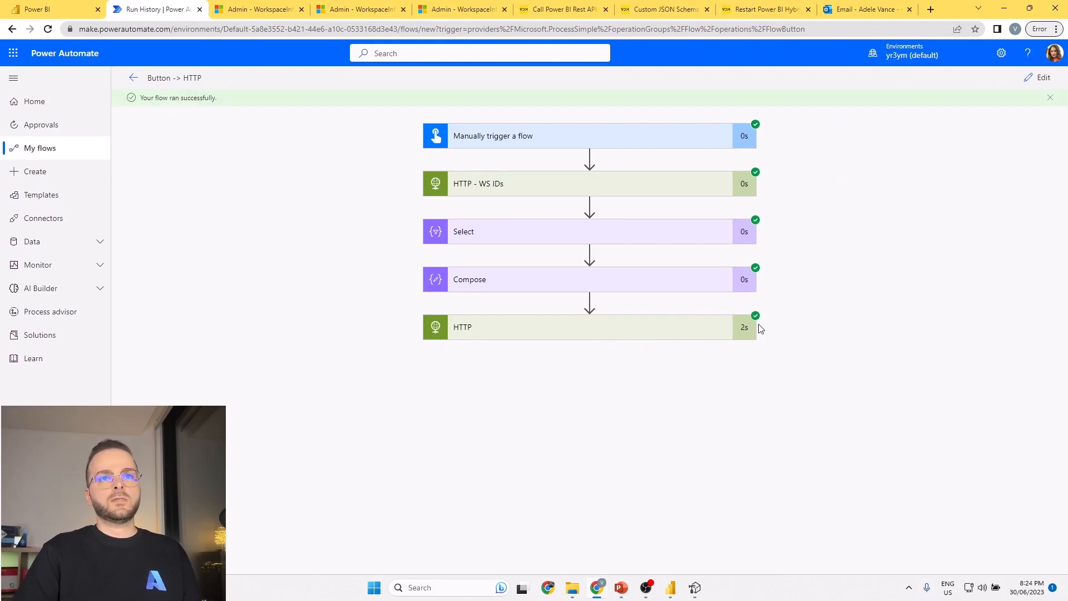
Examine the scan id and status in the output body of the last HTTP action in the flow run.
{"action": "left_click", "coordinate": [723, 328]}
{"action": "scroll", "coordinate": [784, 339], "scroll_direction": "down", "scroll_amount": 6}
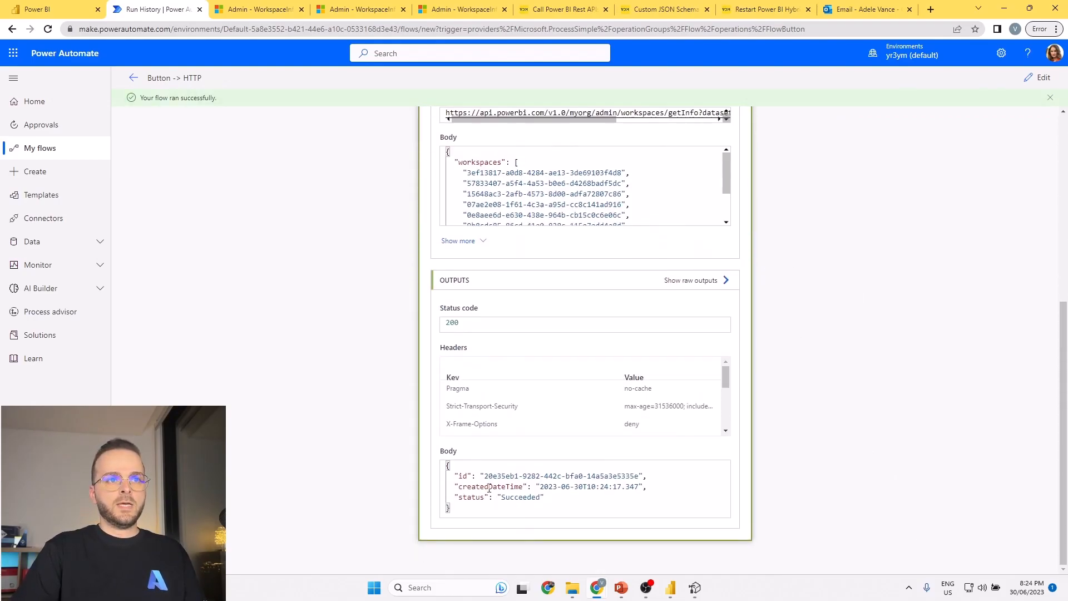
{"action": "left_click_drag", "start_coordinate": [487, 476], "coordinate": [634, 476]}
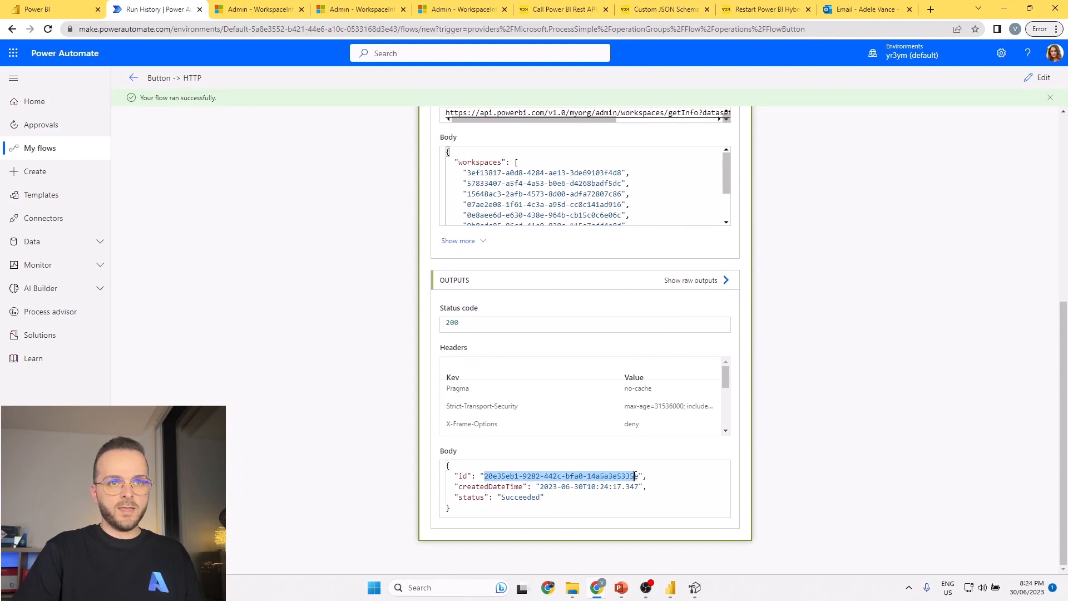
{"action": "double_click", "coordinate": [510, 497]}
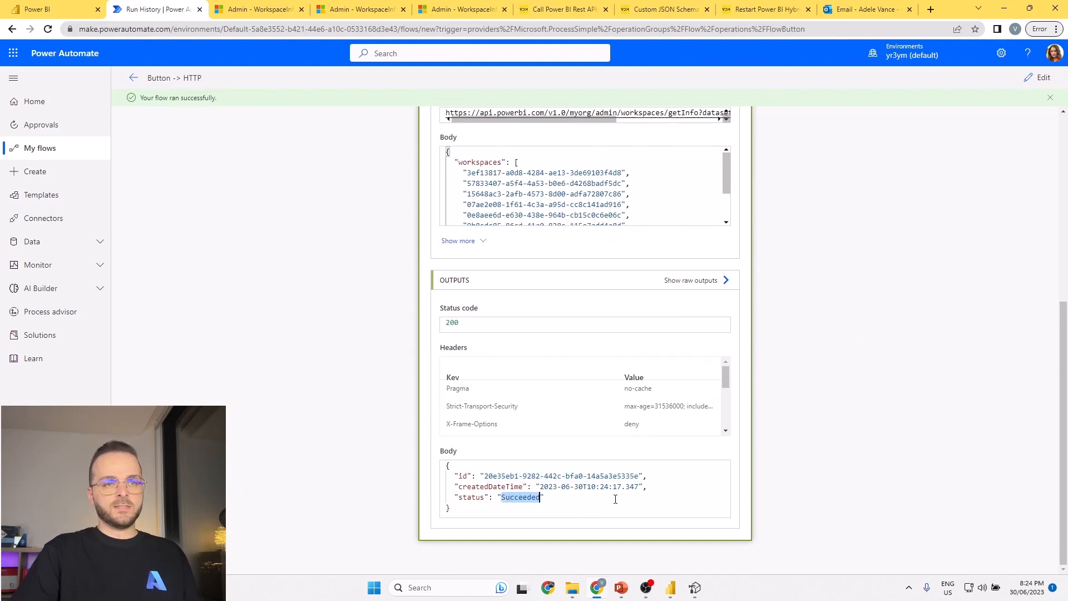
Return the flow to editing and rename the last HTTP action as "HTTP - Get Scan ID".
{"action": "left_click", "coordinate": [1036, 78]}
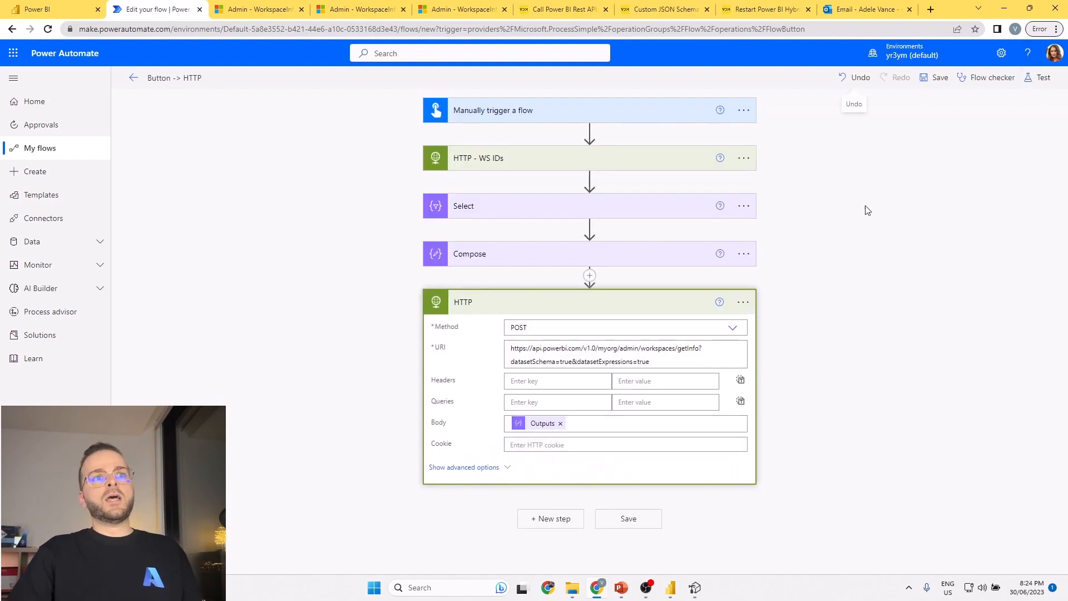
{"action": "left_click", "coordinate": [743, 302]}
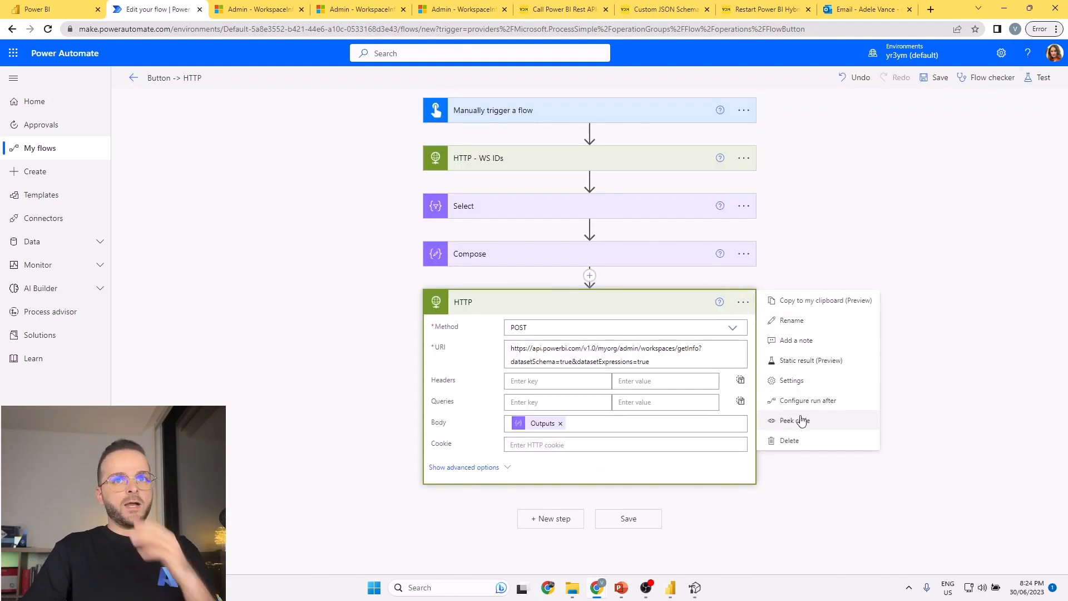
{"action": "left_click", "coordinate": [792, 320]}
{"action": "left_click", "coordinate": [536, 302]}
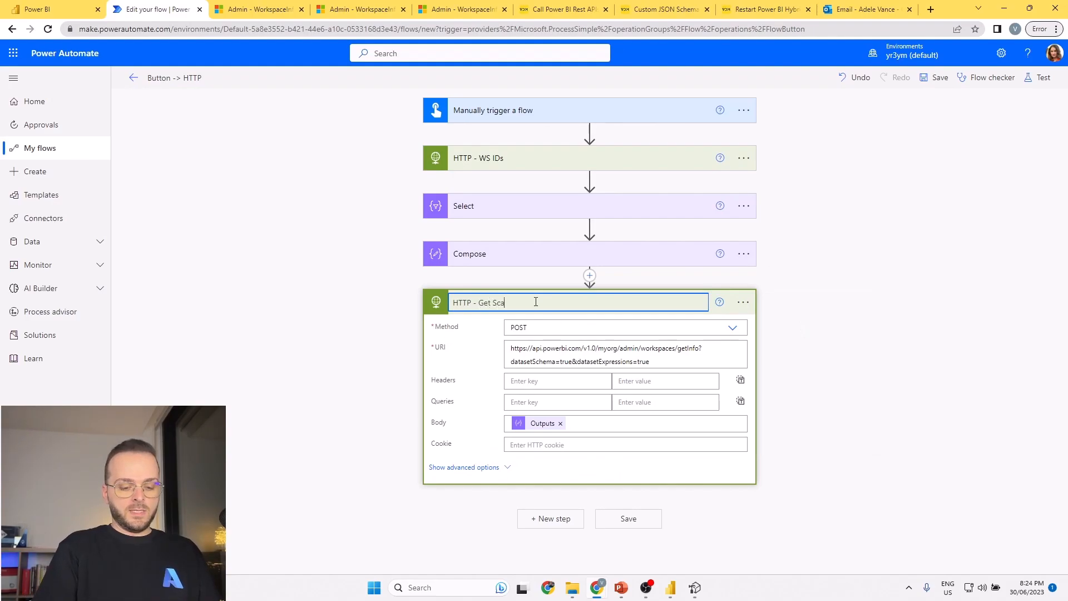
{"action": "type", "text": "- Get Scan ID"}
{"action": "key", "text": "Return"}
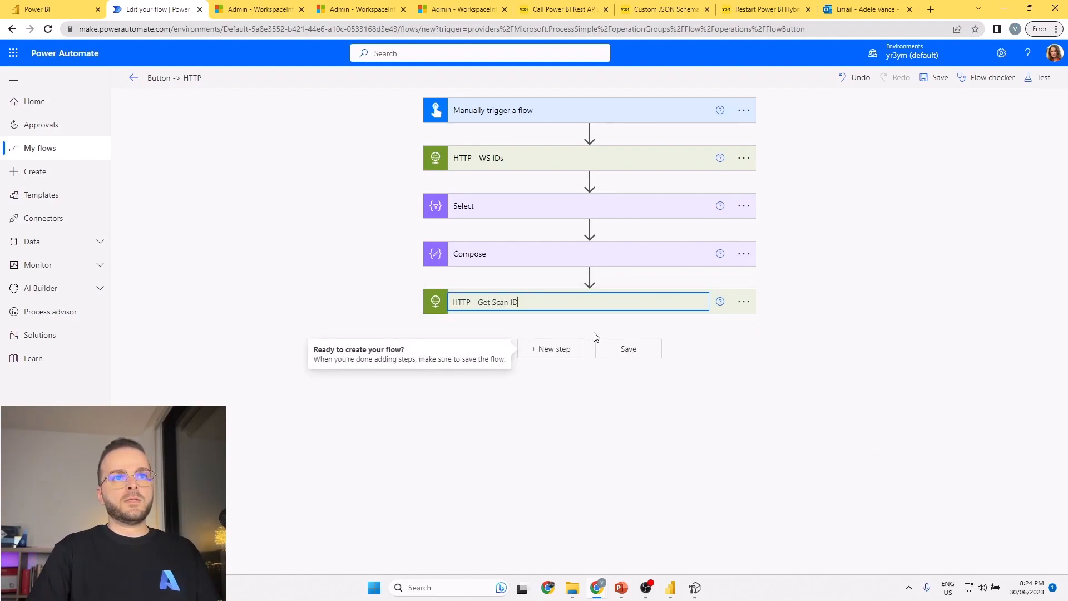
Add another HTTP action after HTTP - Get Scan ID and expand it.
{"action": "left_click", "coordinate": [556, 348]}
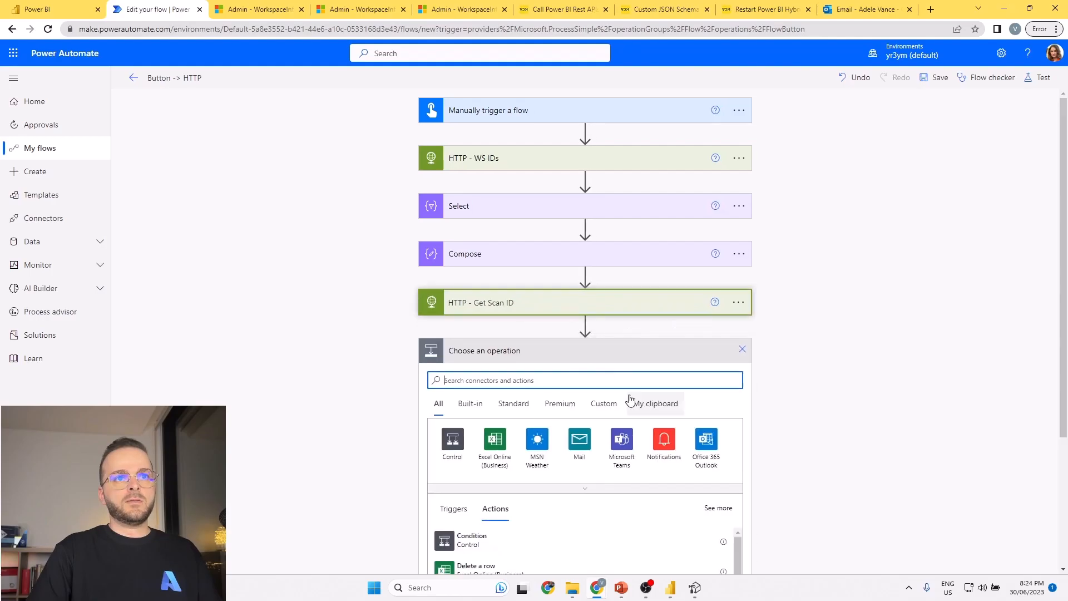
{"action": "left_click", "coordinate": [668, 389]}
{"action": "left_click", "coordinate": [489, 417]}
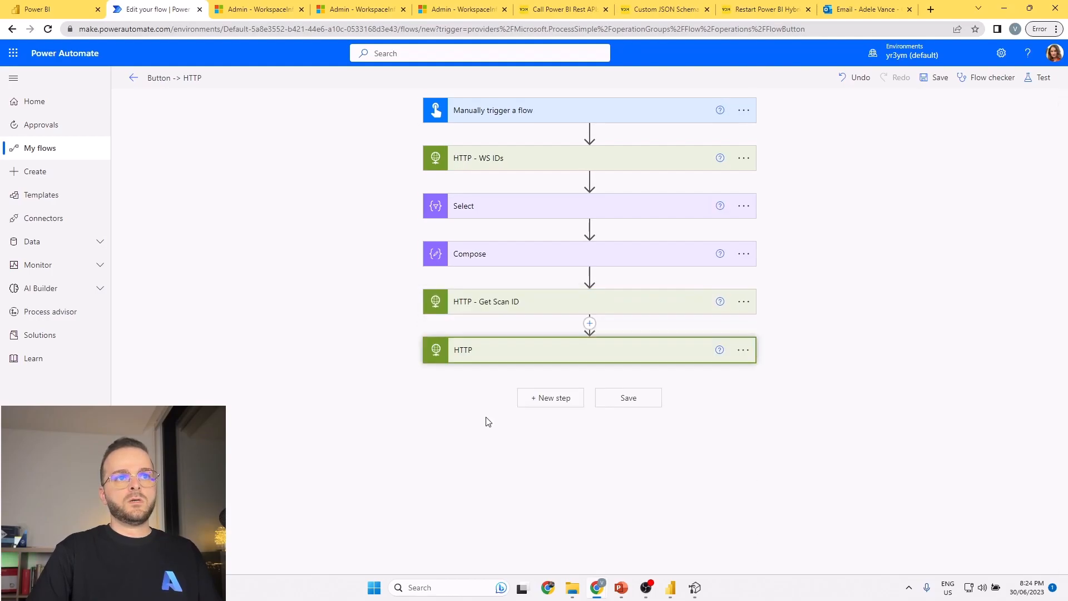
{"action": "left_click", "coordinate": [514, 353]}
On the WorkspaceInfo GetScanResult reference page, clear the sample scanId and copy the request URL up to "scanResult/".
{"action": "left_click", "coordinate": [462, 9]}
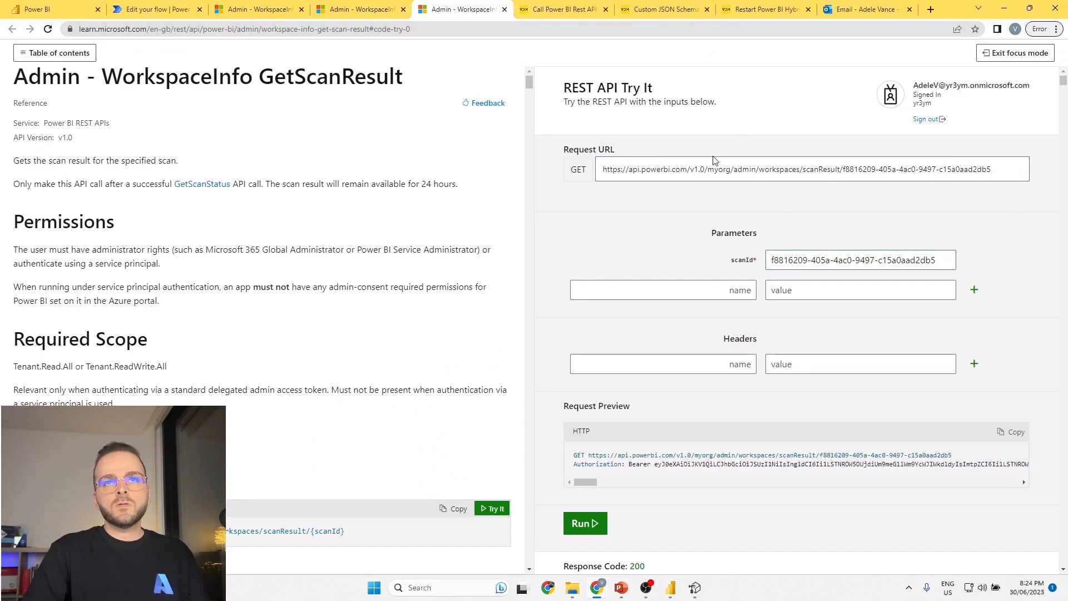
{"action": "triple_click", "coordinate": [942, 260]}
{"action": "key", "text": "BackSpace"}
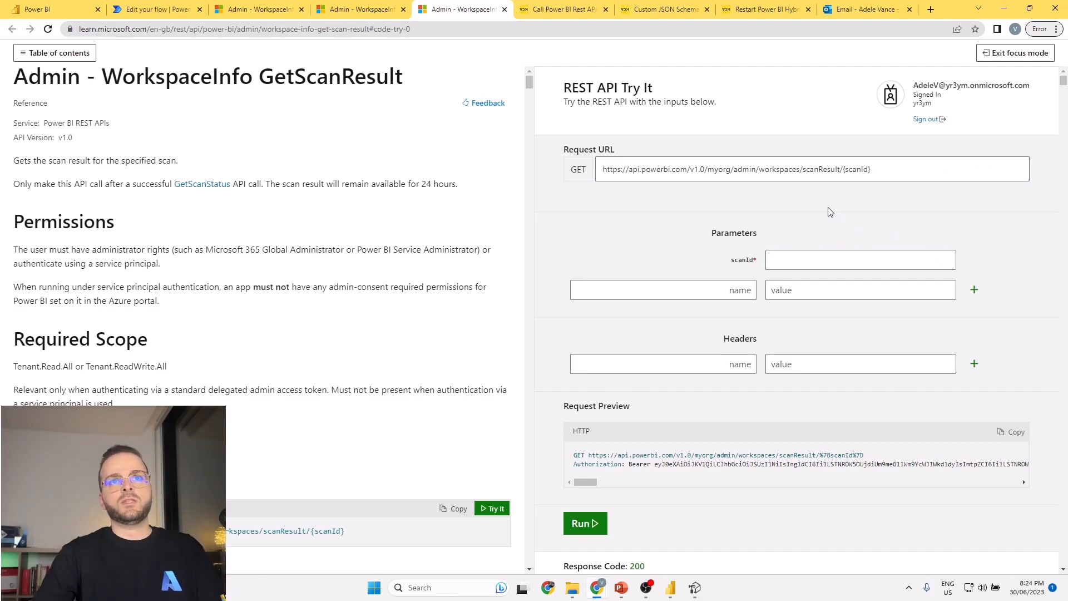
{"action": "left_click_drag", "start_coordinate": [843, 168], "coordinate": [600, 178]}
{"action": "scroll", "coordinate": [521, 272], "scroll_direction": "down", "scroll_amount": 3}
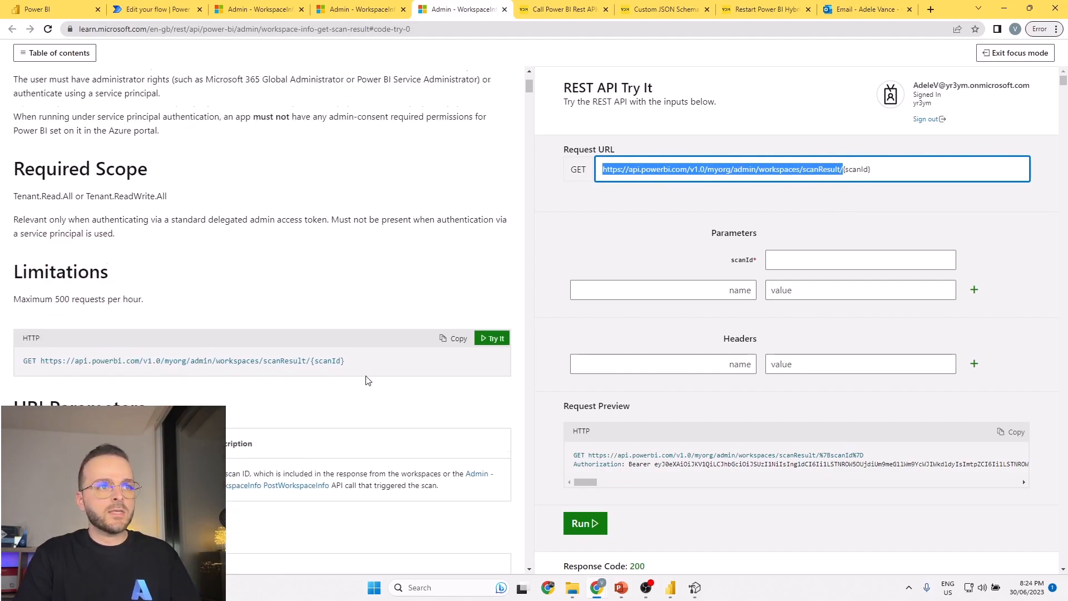
{"action": "left_click_drag", "start_coordinate": [310, 366], "coordinate": [44, 369]}
{"action": "key", "text": "ctrl+c"}
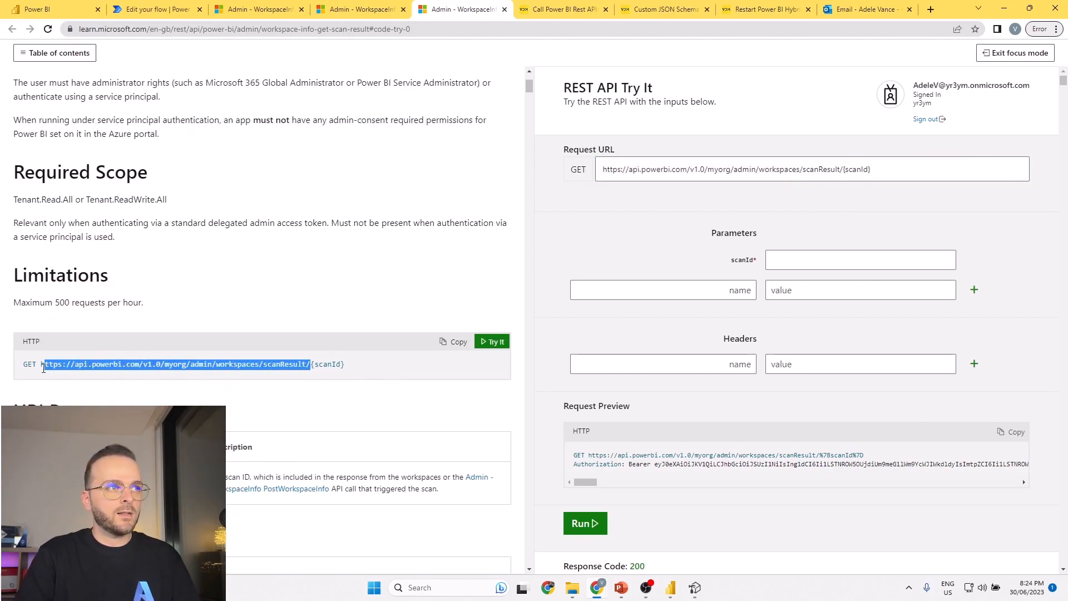
{"action": "left_click", "coordinate": [177, 7]}
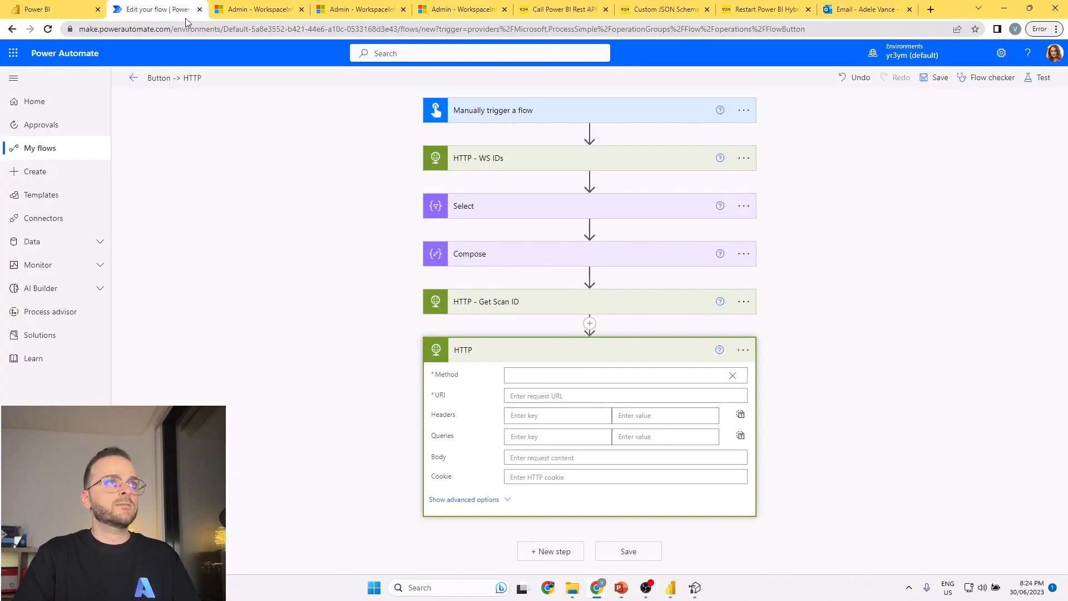
{"action": "left_click", "coordinate": [732, 376]}
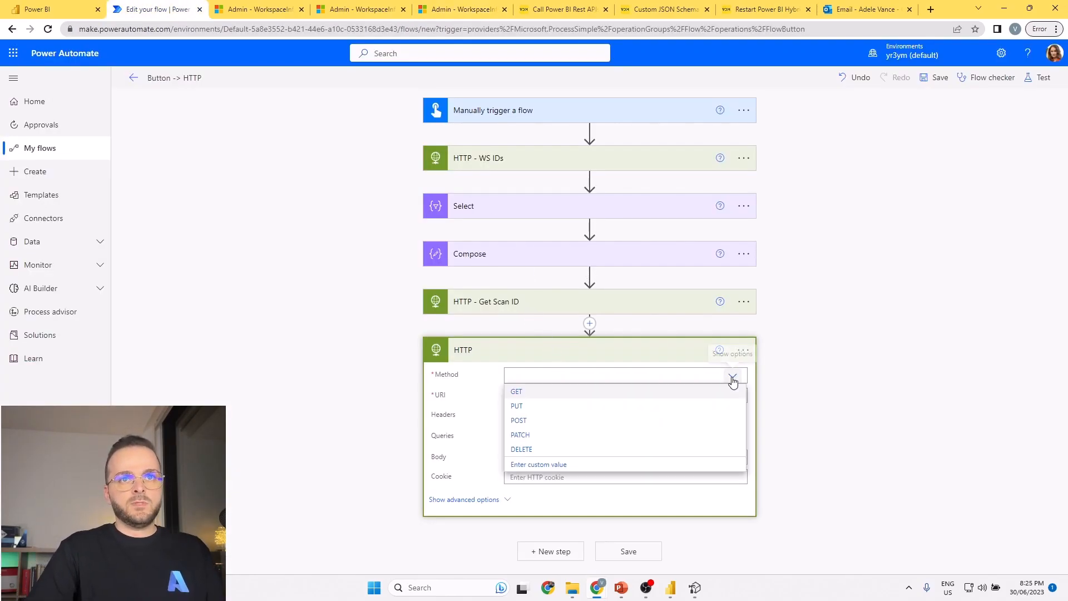
{"action": "left_click", "coordinate": [604, 396]}
{"action": "left_click", "coordinate": [612, 396]}
{"action": "key", "text": "ctrl+v"}
Start an expression for the URI that contains only the Body output reference, body('HTTP_-_Get_Scan_ID').
{"action": "scroll", "coordinate": [837, 286], "scroll_direction": "down", "scroll_amount": 1}
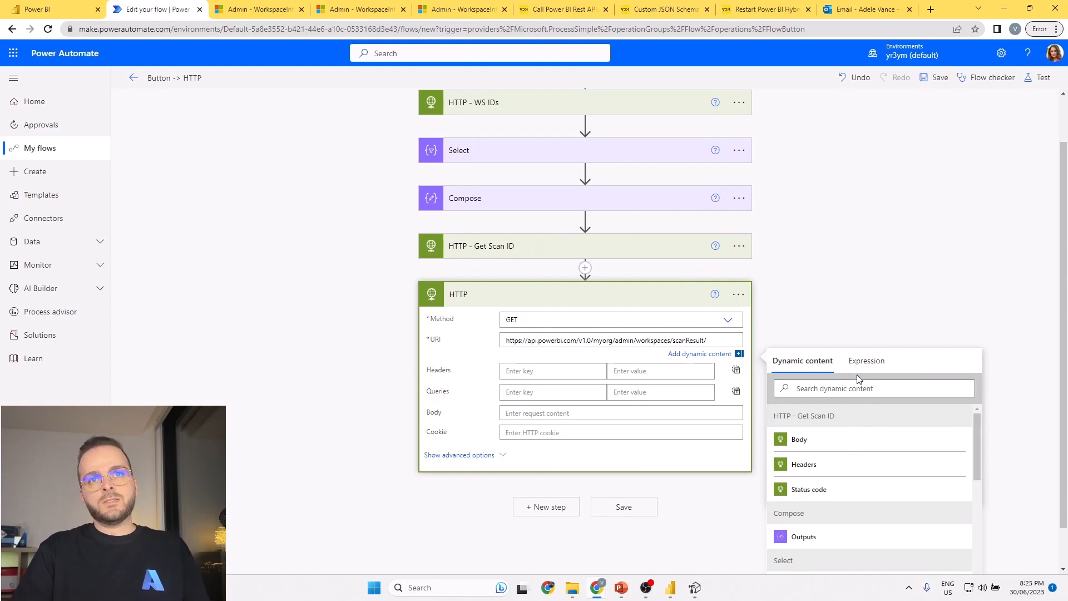
{"action": "left_click", "coordinate": [865, 361]}
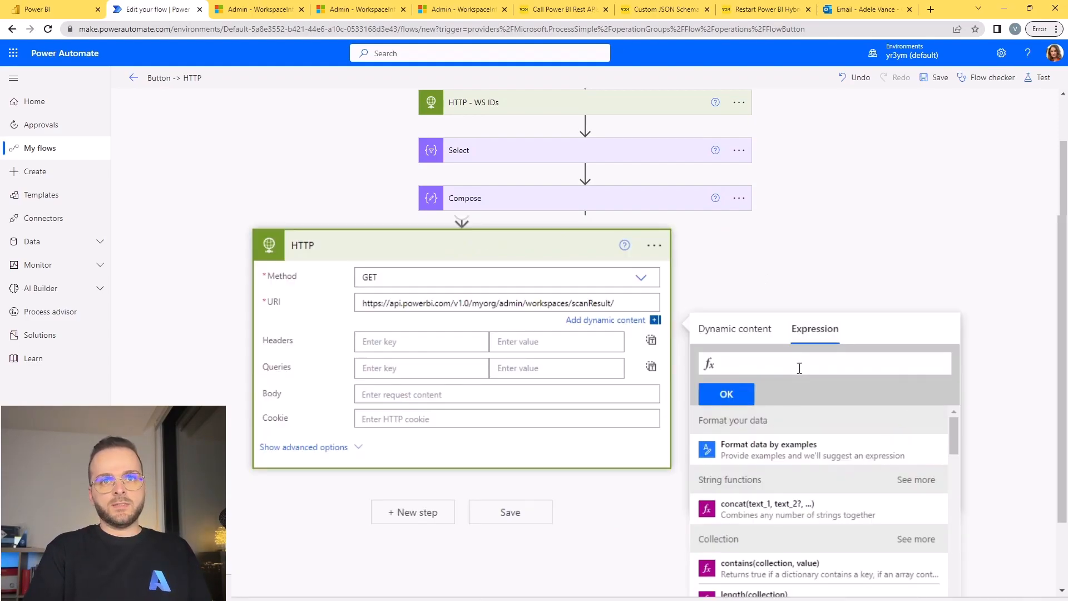
{"action": "scroll", "coordinate": [817, 436], "scroll_direction": "down", "scroll_amount": 3}
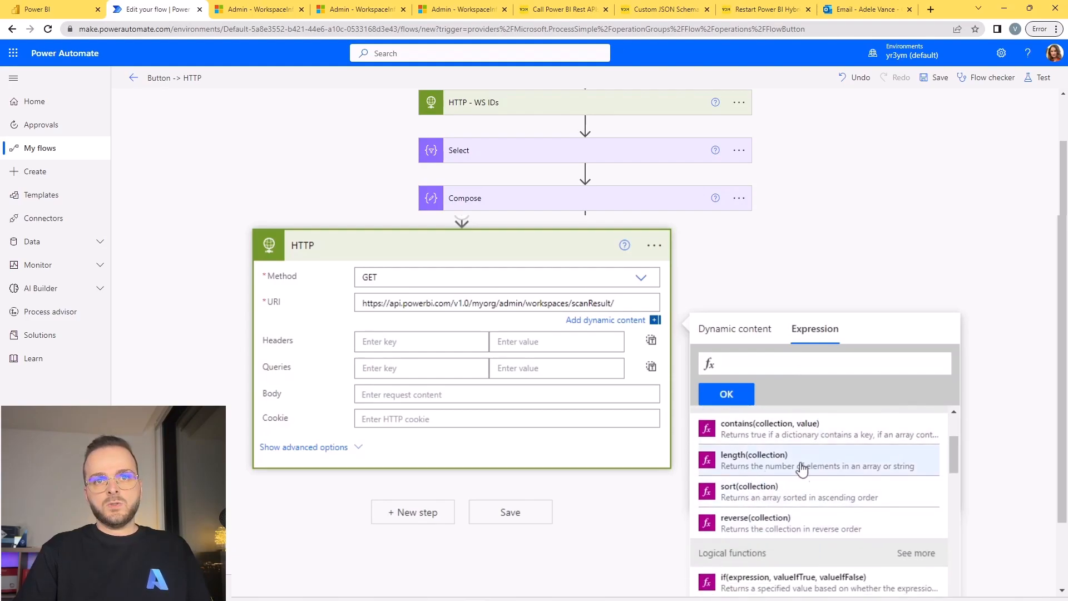
{"action": "left_click", "coordinate": [768, 496]}
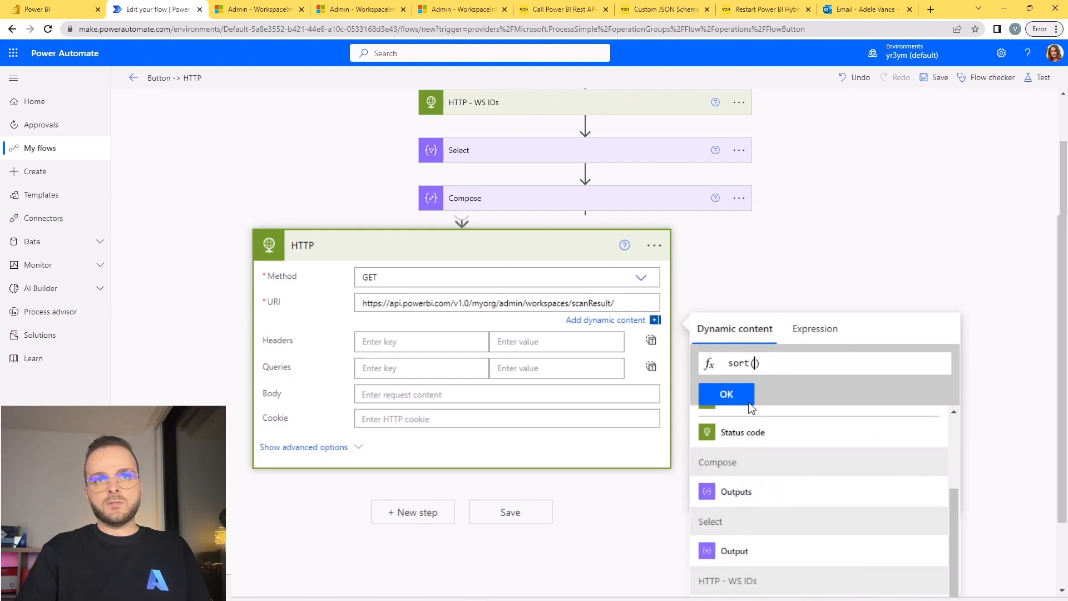
{"action": "scroll", "coordinate": [768, 443], "scroll_direction": "up", "scroll_amount": 2}
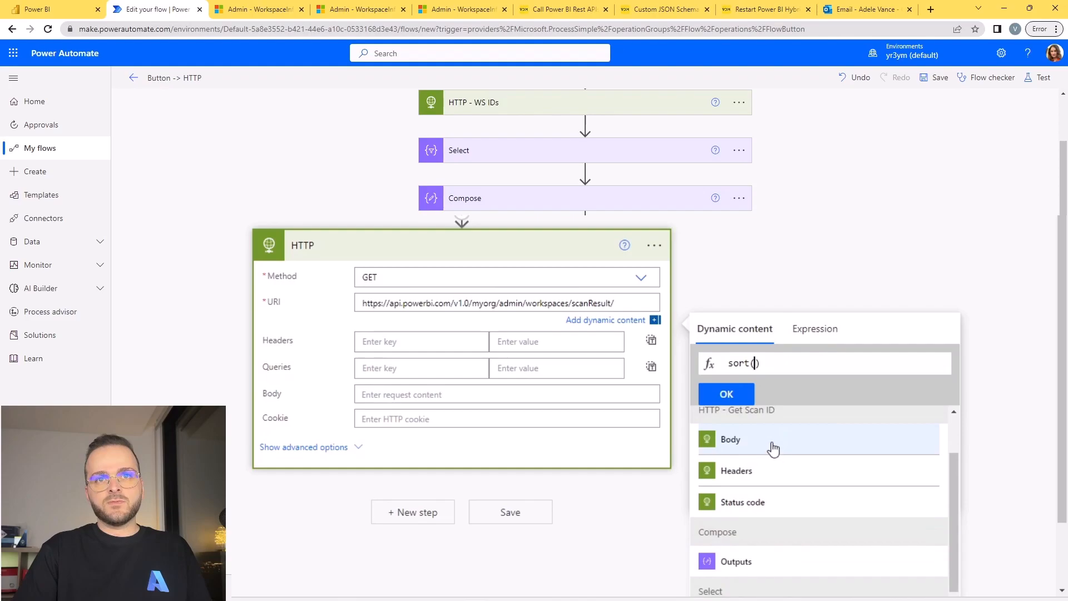
{"action": "left_click", "coordinate": [768, 443]}
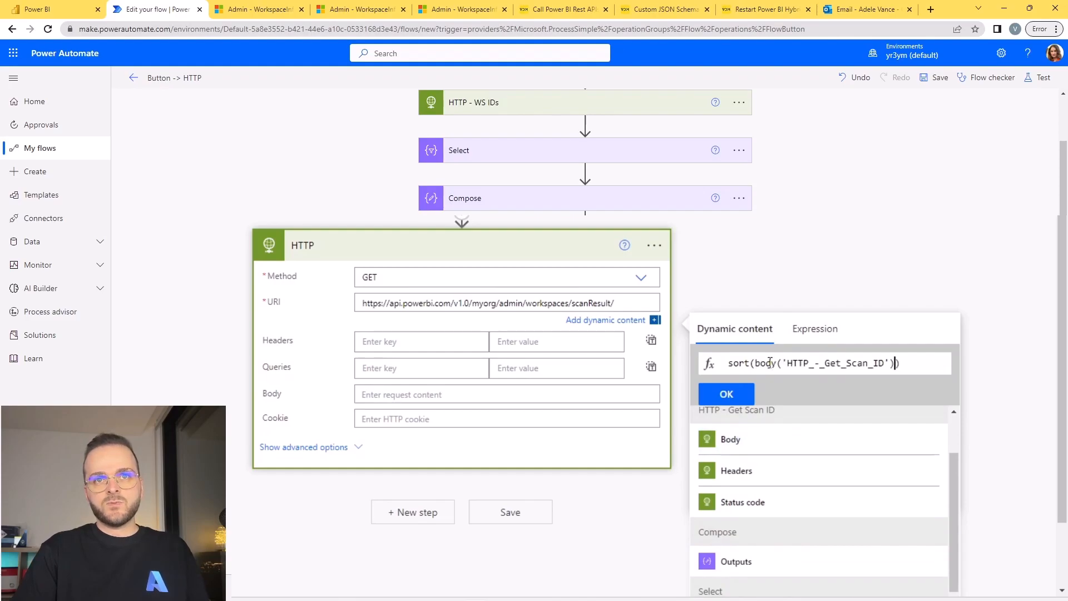
{"action": "key", "text": "BackSpace"}
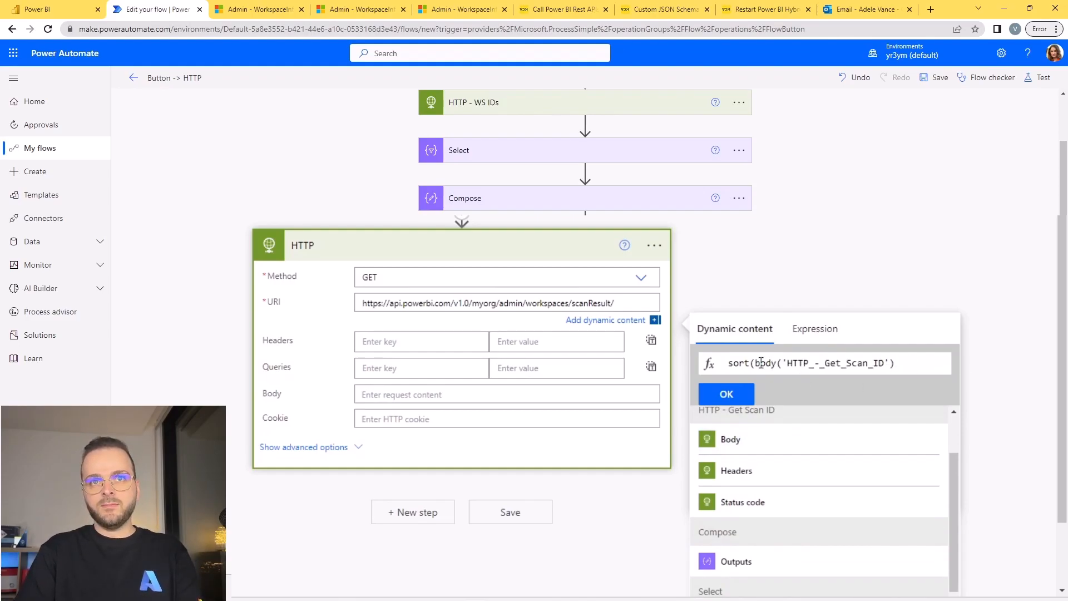
{"action": "left_click_drag", "start_coordinate": [756, 360], "coordinate": [716, 363]}
{"action": "key", "text": "BackSpace"}
Complete the expression as body('HTTP_-_Get_Scan_ID').id and insert it at the end of the HTTP action's URI.
{"action": "left_click", "coordinate": [884, 363]}
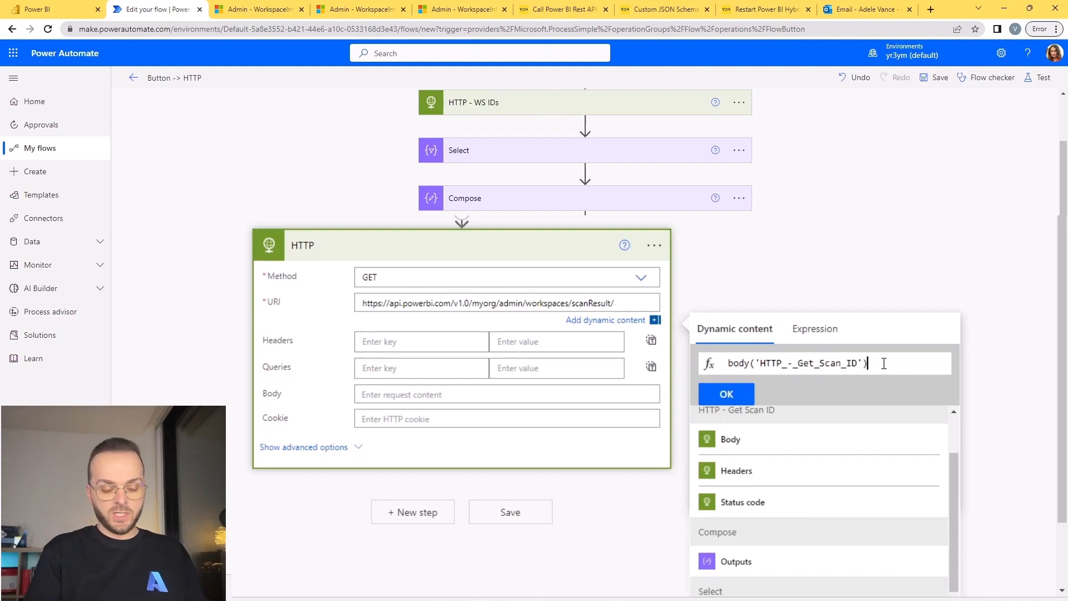
{"action": "type", "text": ".id"}
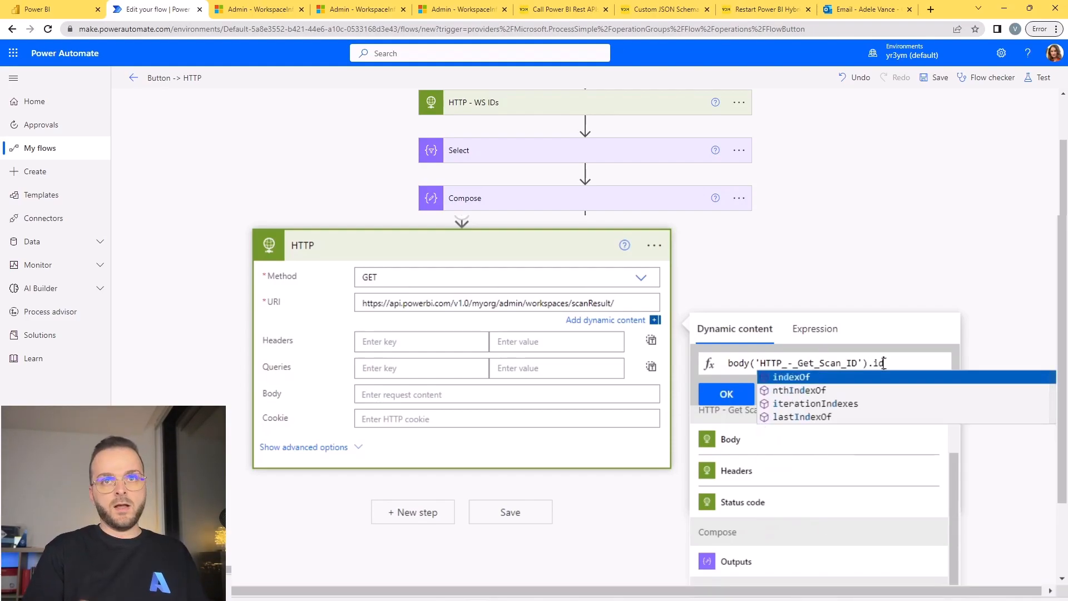
{"action": "left_click", "coordinate": [729, 396]}
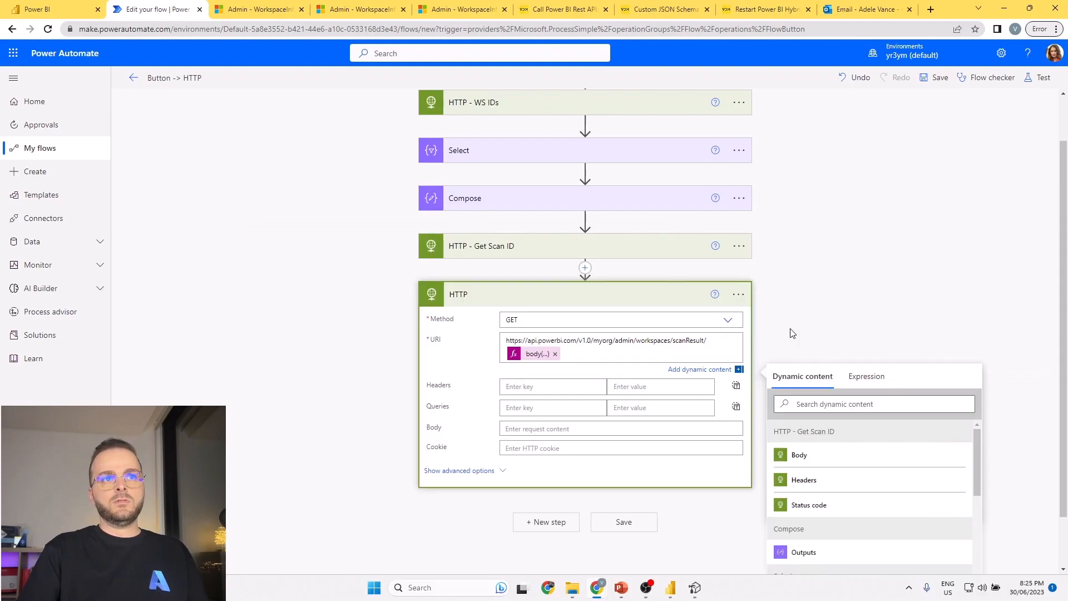
{"action": "left_click", "coordinate": [790, 329]}
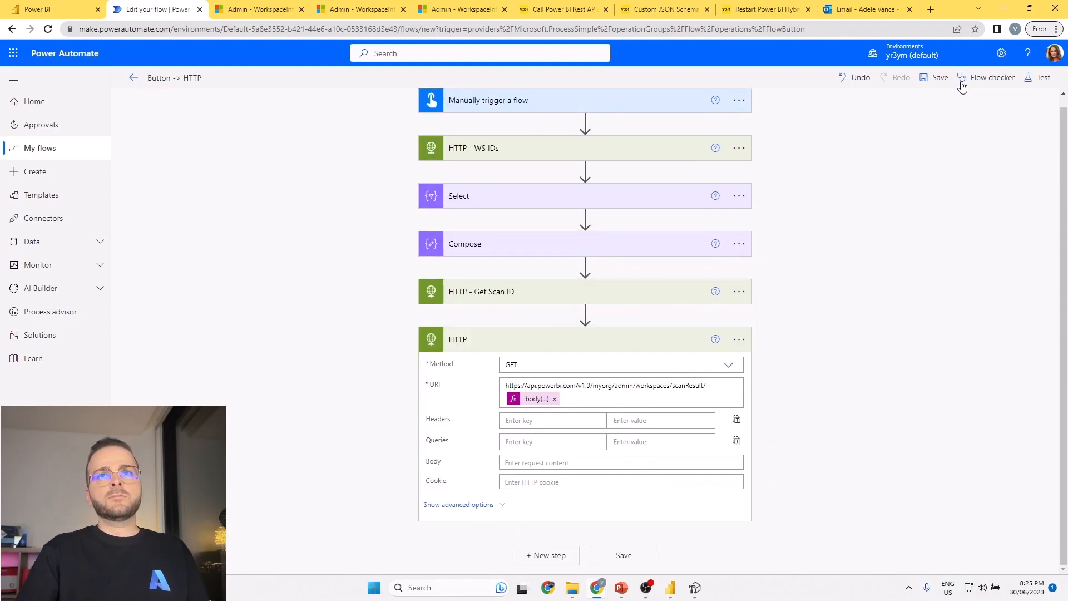
Save the flow with the new GET request and run a manual test.
{"action": "left_click", "coordinate": [1039, 78]}
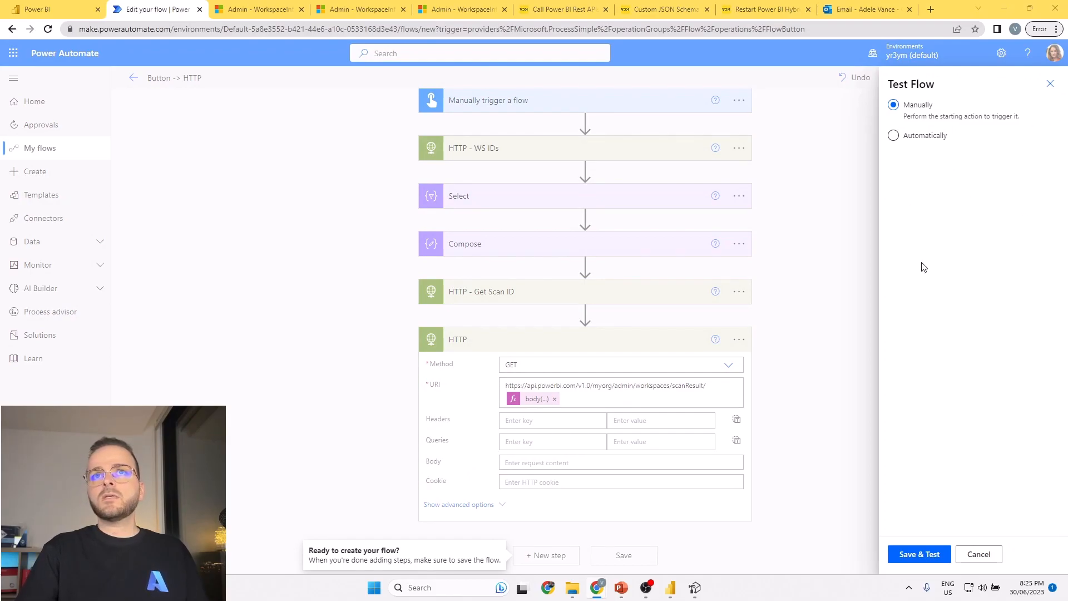
{"action": "left_click", "coordinate": [917, 561]}
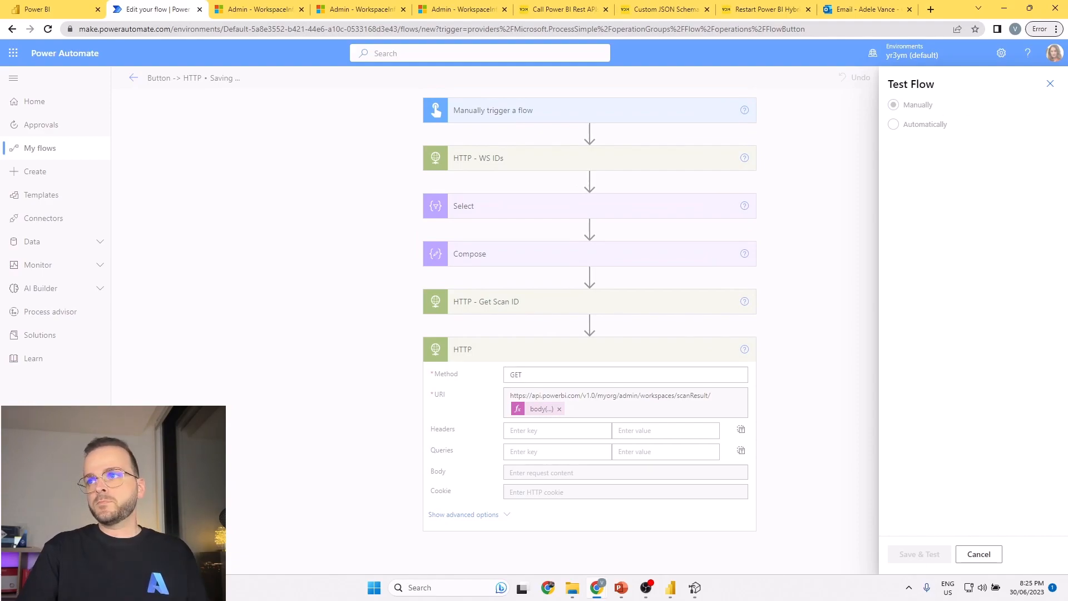
{"action": "left_click", "coordinate": [915, 554]}
{"action": "left_click", "coordinate": [917, 552]}
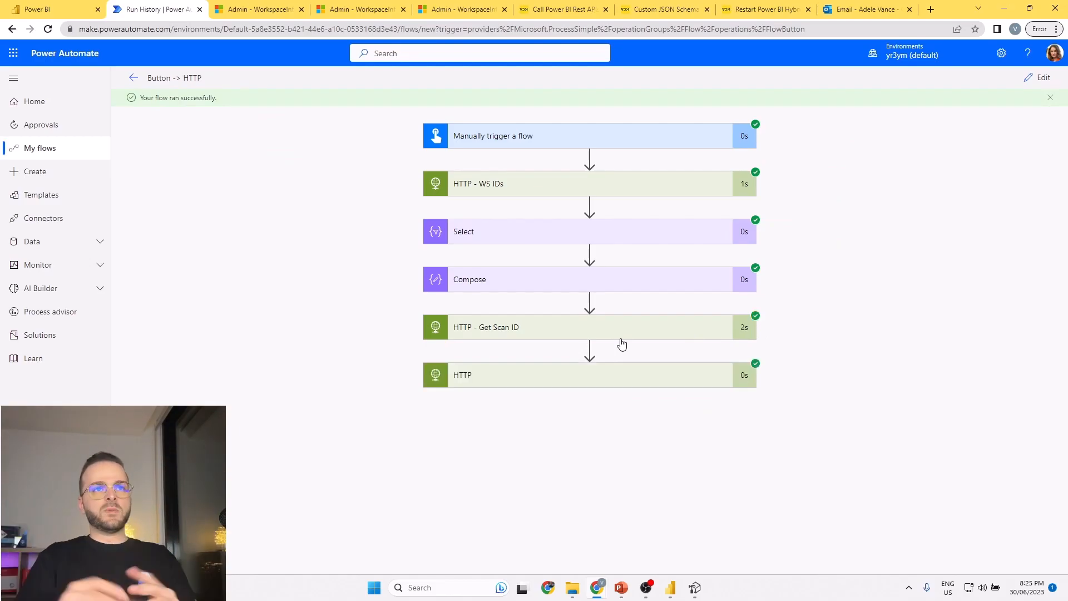
Compare the scan id in the HTTP - Get Scan ID output with the id at the end of the last HTTP action's URI.
{"action": "left_click", "coordinate": [526, 327]}
{"action": "scroll", "coordinate": [445, 367], "scroll_direction": "down", "scroll_amount": 5}
{"action": "scroll", "coordinate": [501, 472], "scroll_direction": "down", "scroll_amount": 3}
{"action": "scroll", "coordinate": [504, 516], "scroll_direction": "down", "scroll_amount": 2}
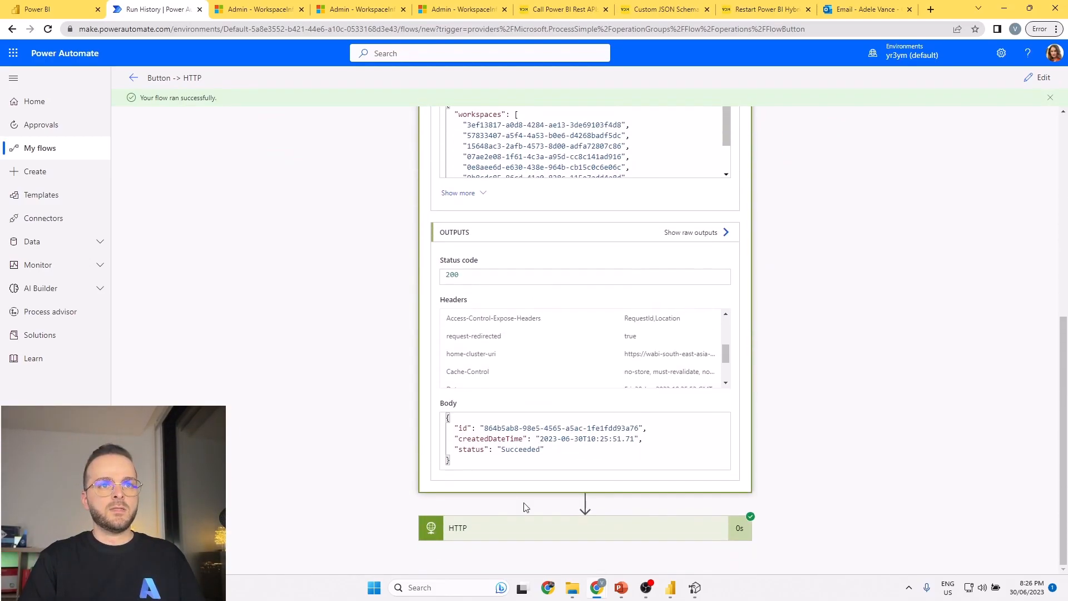
{"action": "left_click_drag", "start_coordinate": [638, 428], "coordinate": [483, 427]}
{"action": "scroll", "coordinate": [829, 392], "scroll_direction": "down", "scroll_amount": 4}
{"action": "left_click_drag", "start_coordinate": [585, 433], "coordinate": [770, 448]}
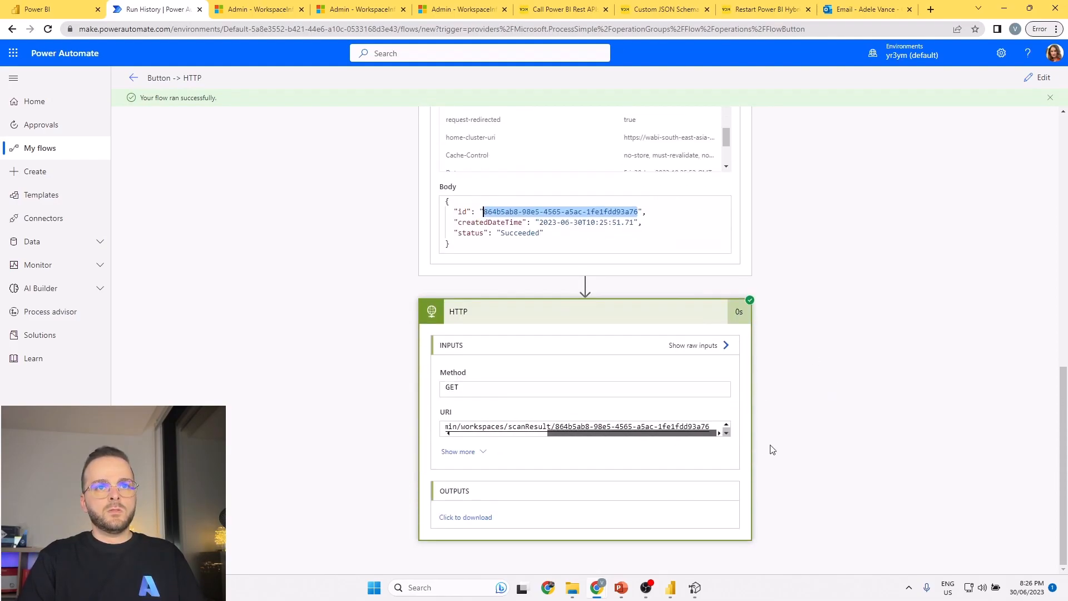
{"action": "left_click_drag", "start_coordinate": [555, 426], "coordinate": [696, 448]}
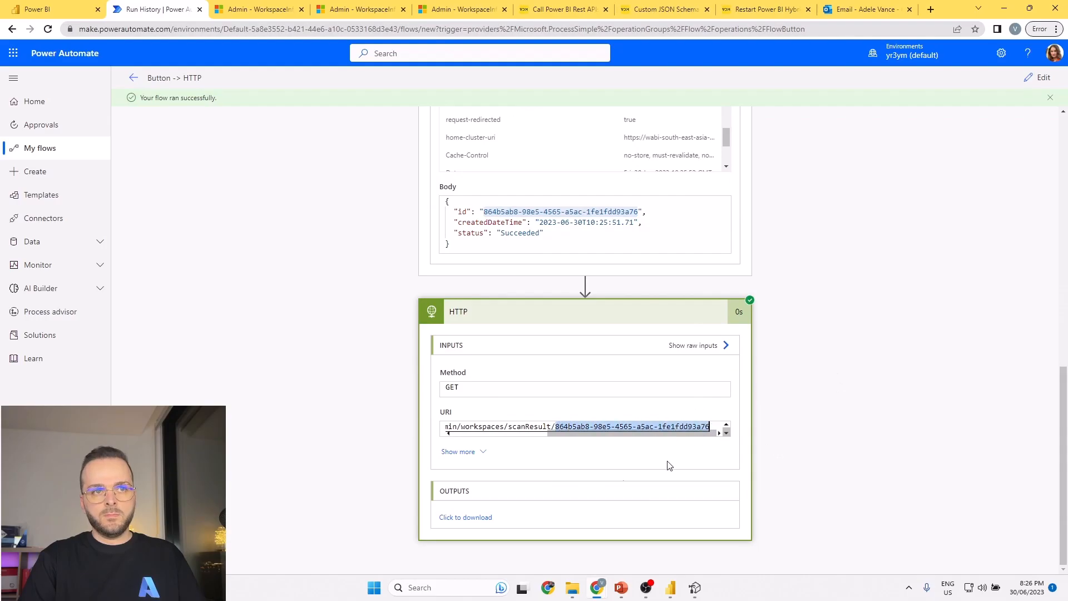
Open the last HTTP action's downloadable output, look through the scan result JSON and close it.
{"action": "left_click", "coordinate": [466, 518]}
{"action": "scroll", "coordinate": [261, 106], "scroll_direction": "down", "scroll_amount": 20}
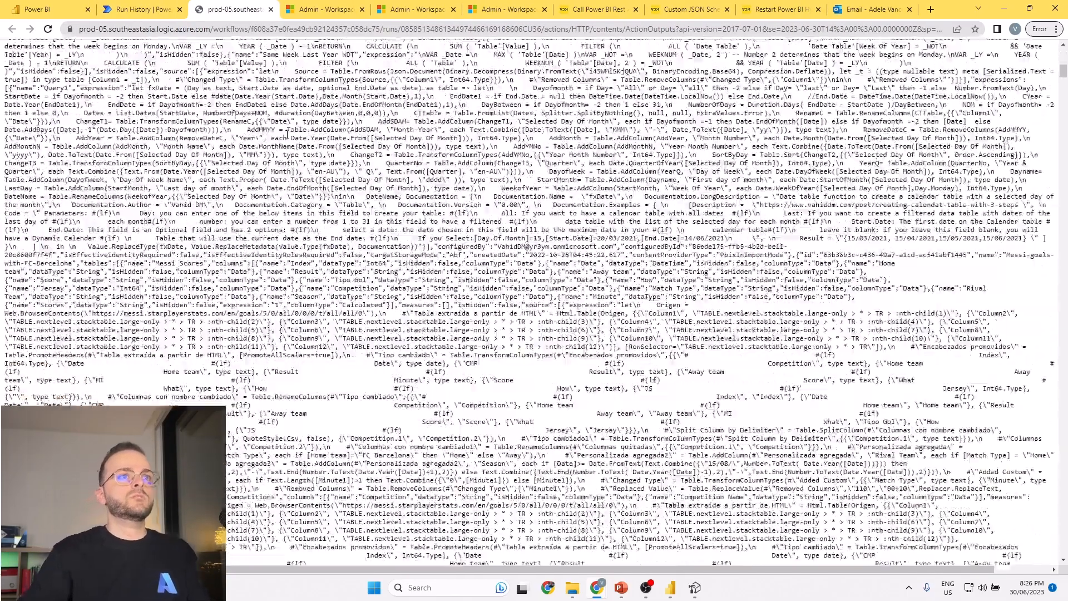
{"action": "scroll", "coordinate": [261, 106], "scroll_direction": "down", "scroll_amount": 20}
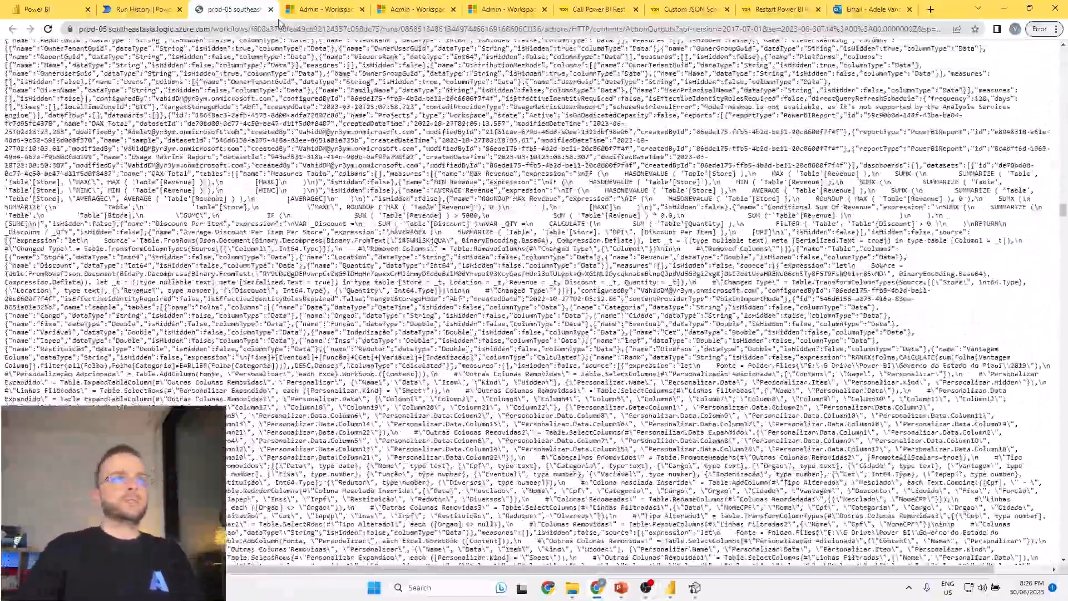
{"action": "left_click", "coordinate": [271, 10]}
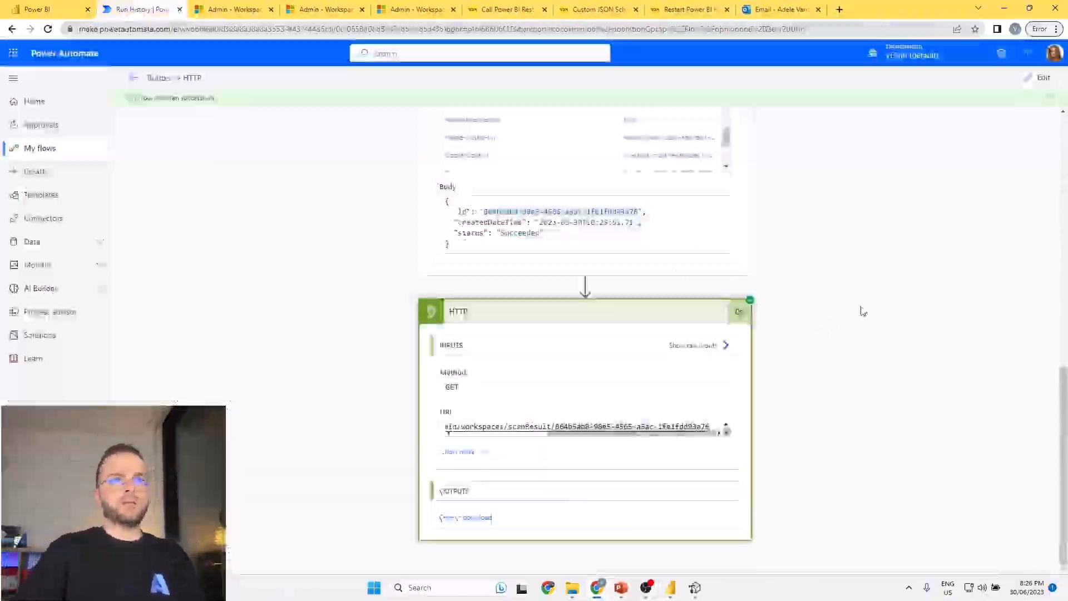
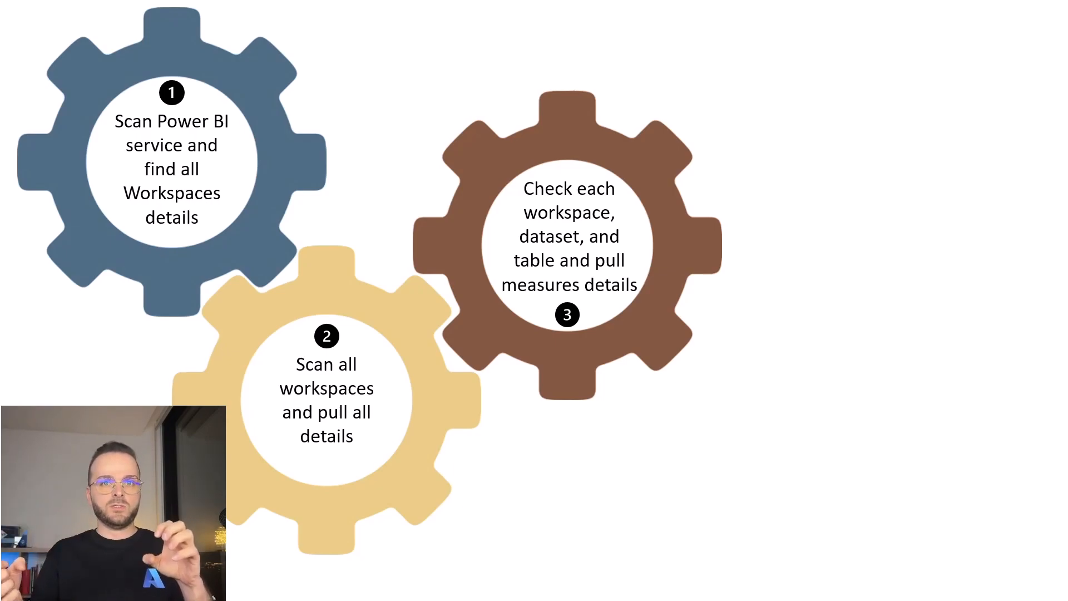
{"action": "left_click", "coordinate": [752, 445]}
{"action": "left_click", "coordinate": [753, 444]}
{"action": "left_click", "coordinate": [753, 444]}
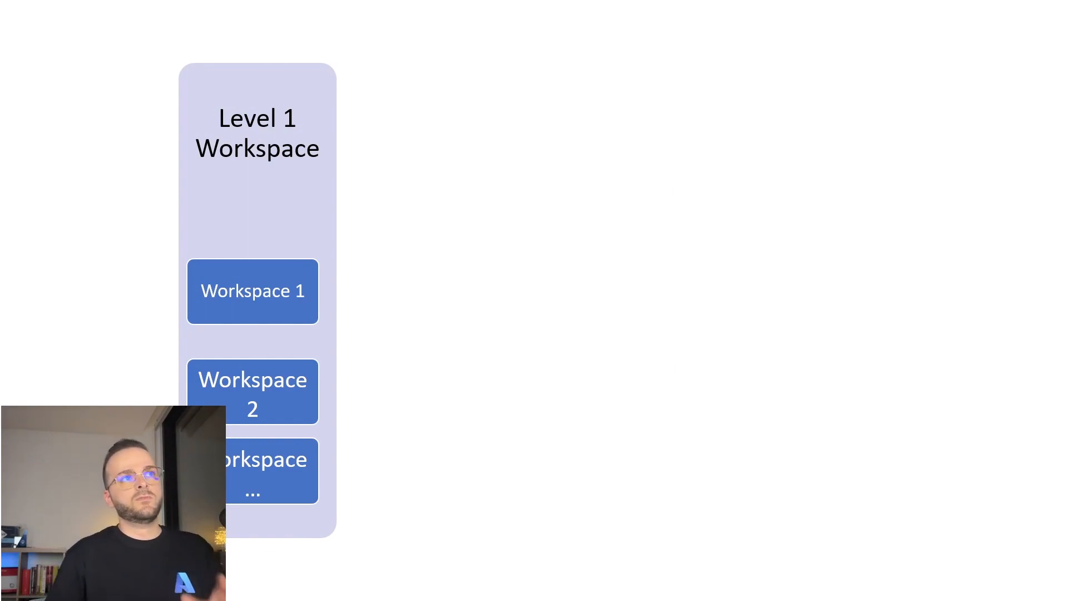
{"action": "key", "text": "Right"}
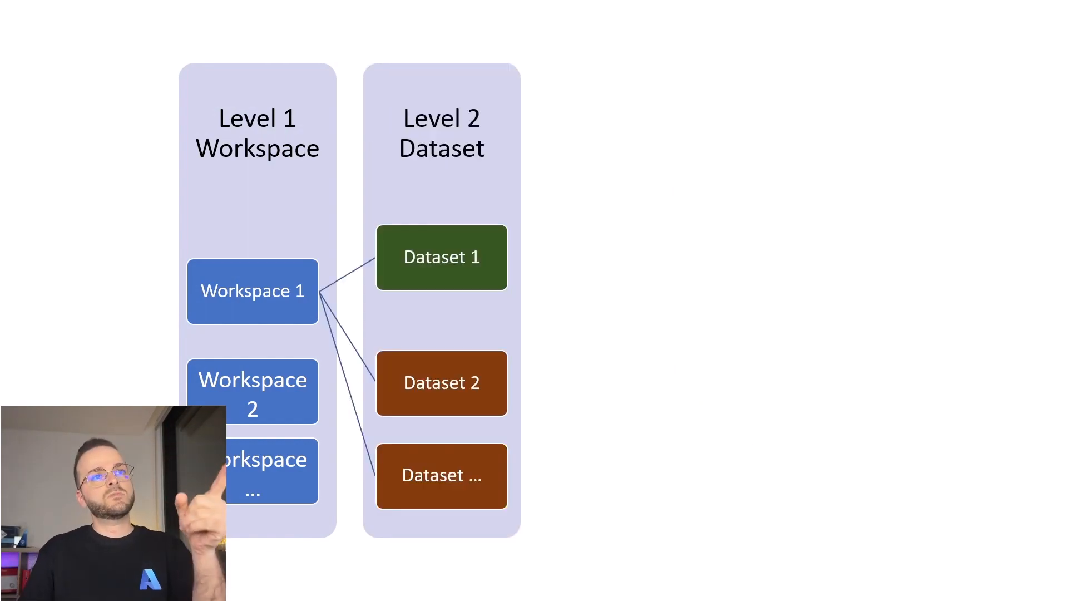
{"action": "key", "text": "Right"}
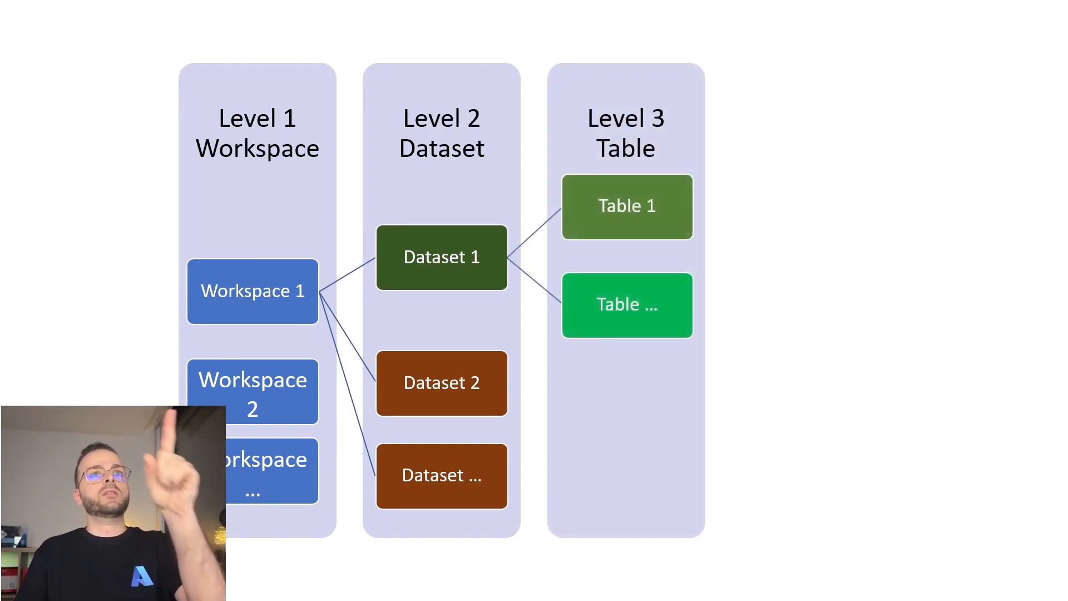
{"action": "key", "text": "Right"}
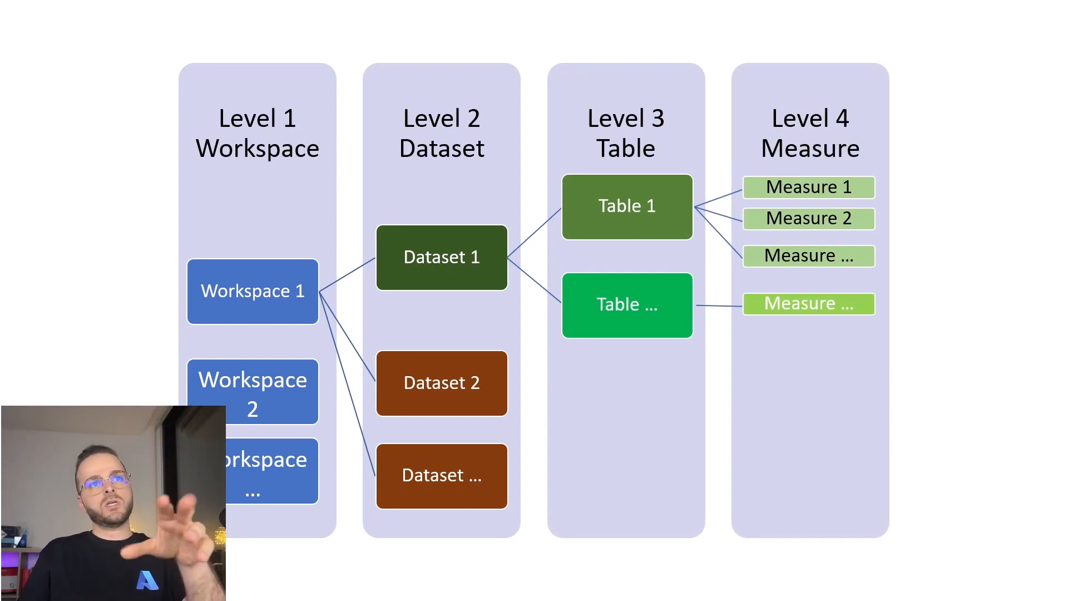
{"action": "key", "text": "Right"}
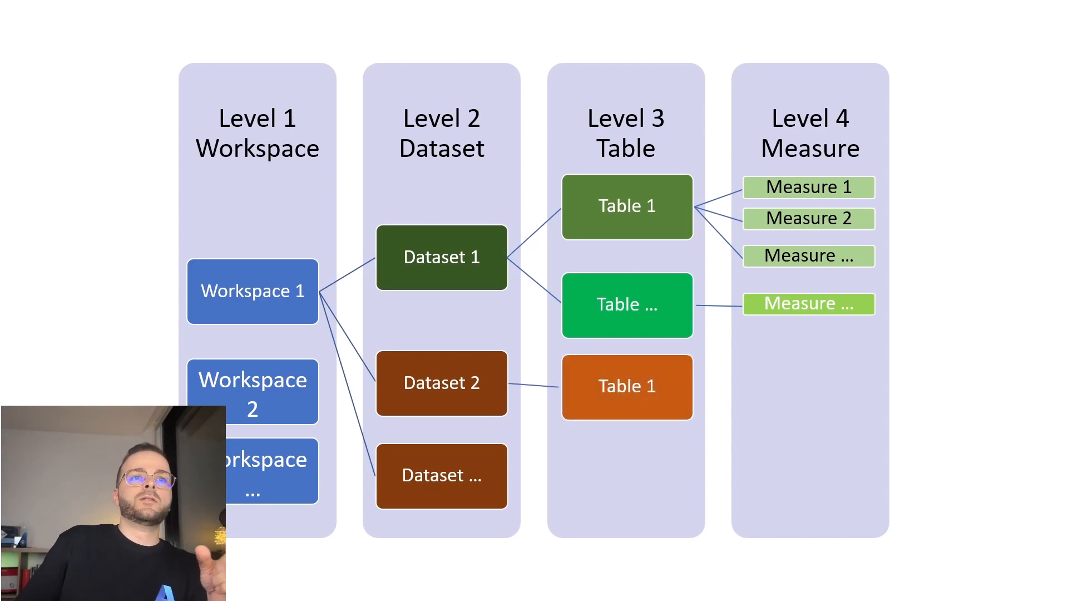
{"action": "key", "text": "Right"}
{"action": "key", "text": "Right"}
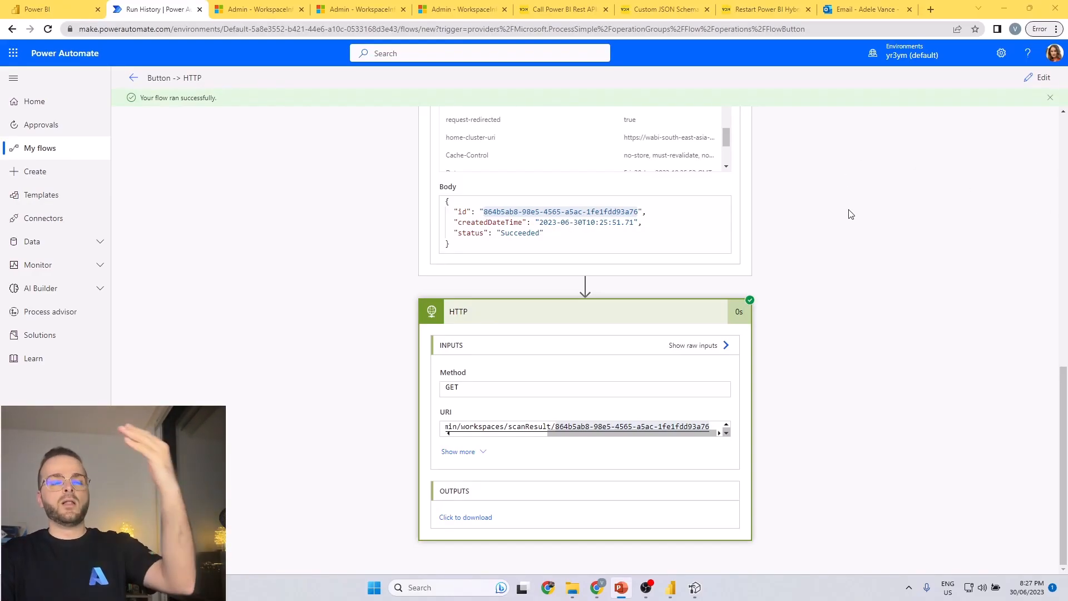
Reopen the flow for editing and rename the last HTTP action as HTTP - Scan Result.
{"action": "left_click", "coordinate": [1032, 86]}
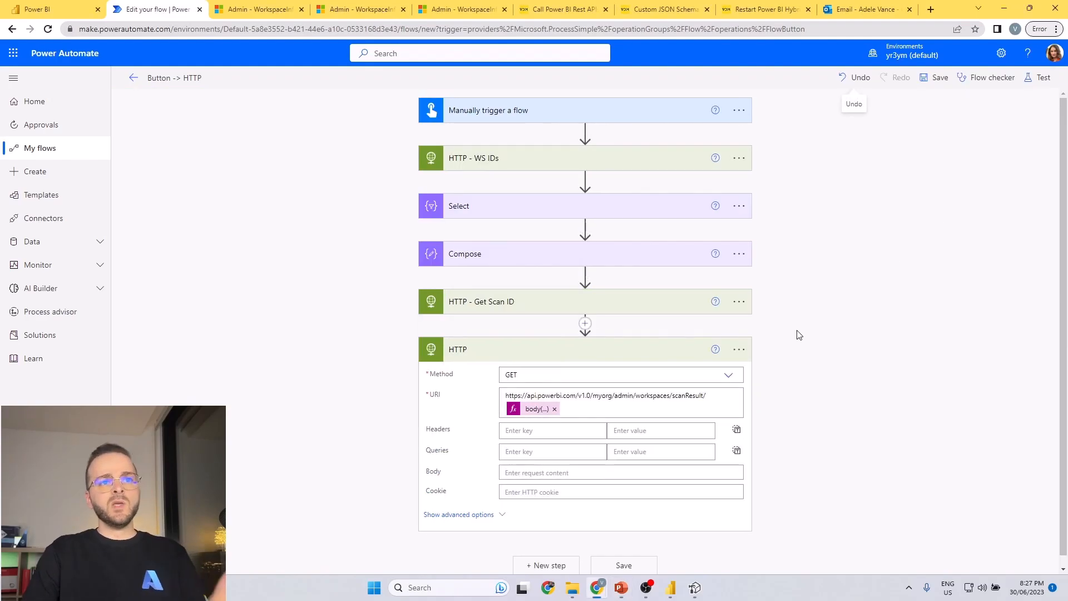
{"action": "left_click", "coordinate": [646, 358]}
{"action": "left_click", "coordinate": [743, 350]}
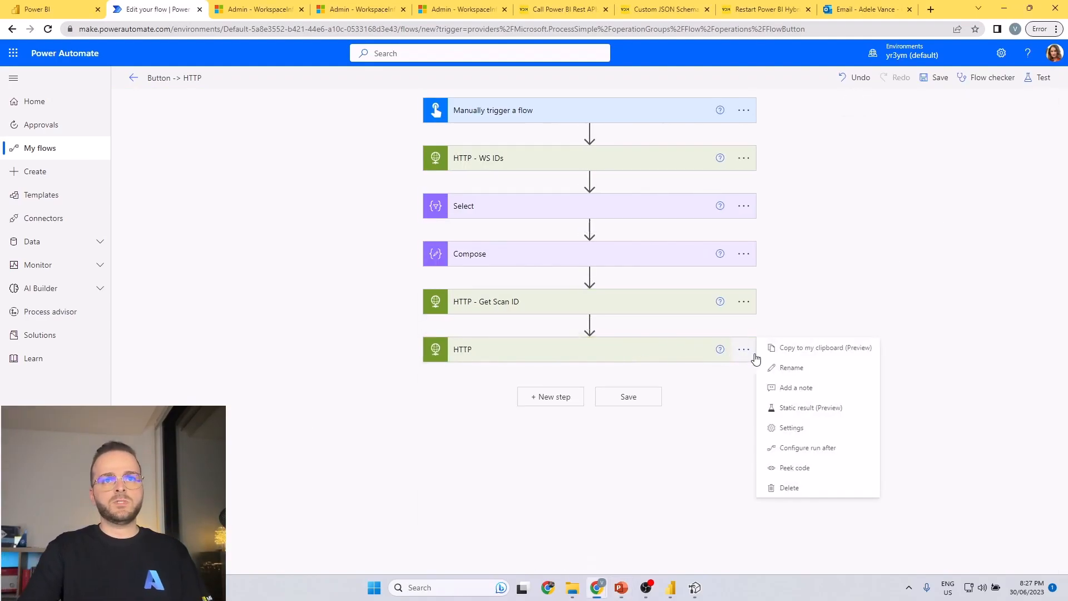
{"action": "left_click", "coordinate": [791, 368]}
{"action": "left_click", "coordinate": [545, 352]}
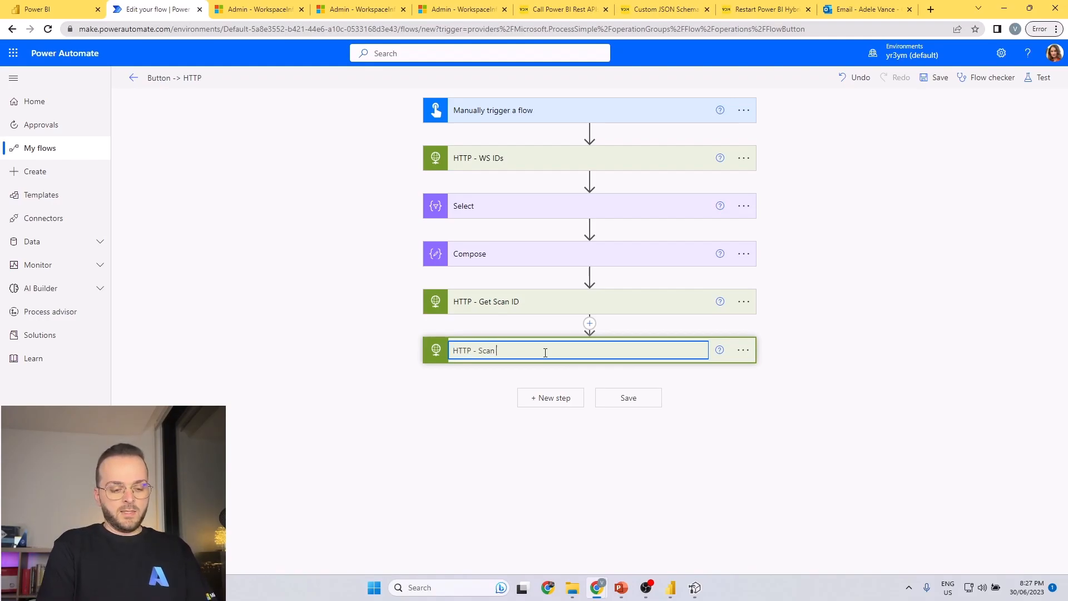
{"action": "key", "text": "Return"}
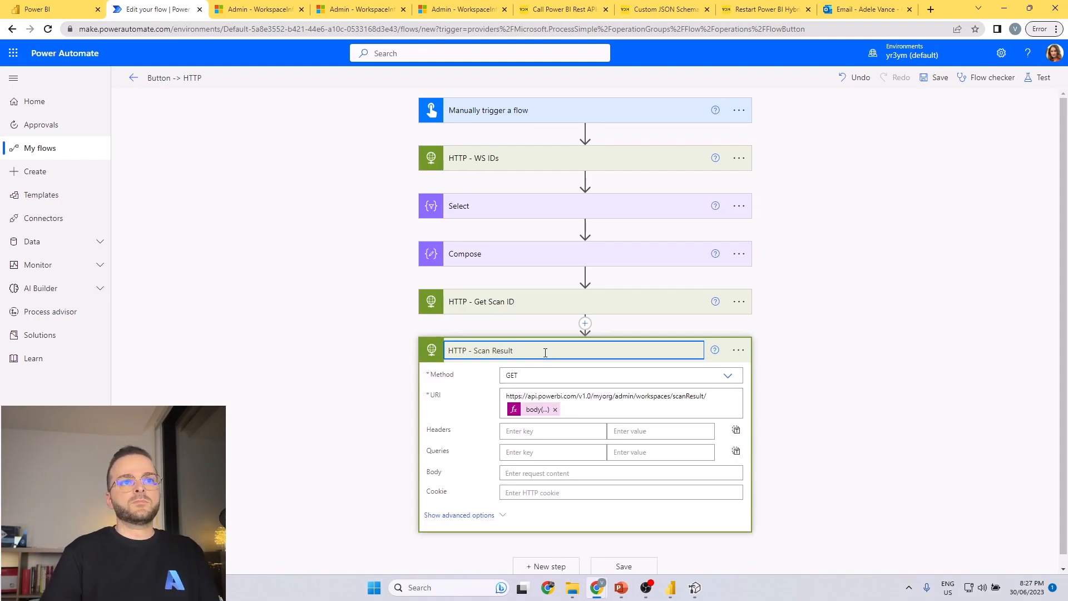
{"action": "left_click", "coordinate": [389, 364]}
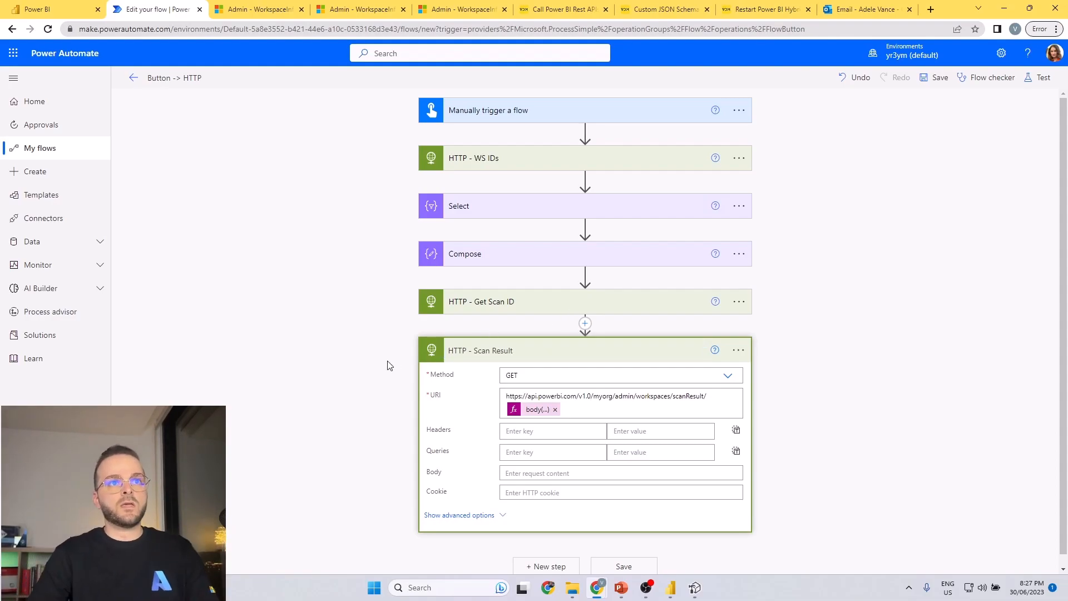
{"action": "left_click", "coordinate": [429, 387]}
{"action": "left_click", "coordinate": [895, 450]}
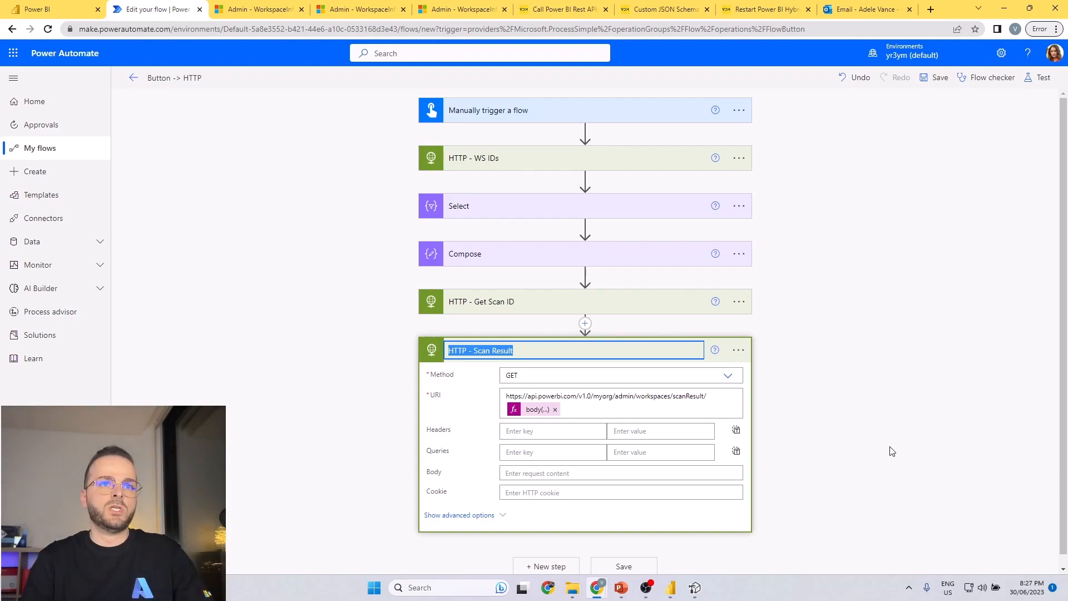
{"action": "left_click", "coordinate": [883, 431]}
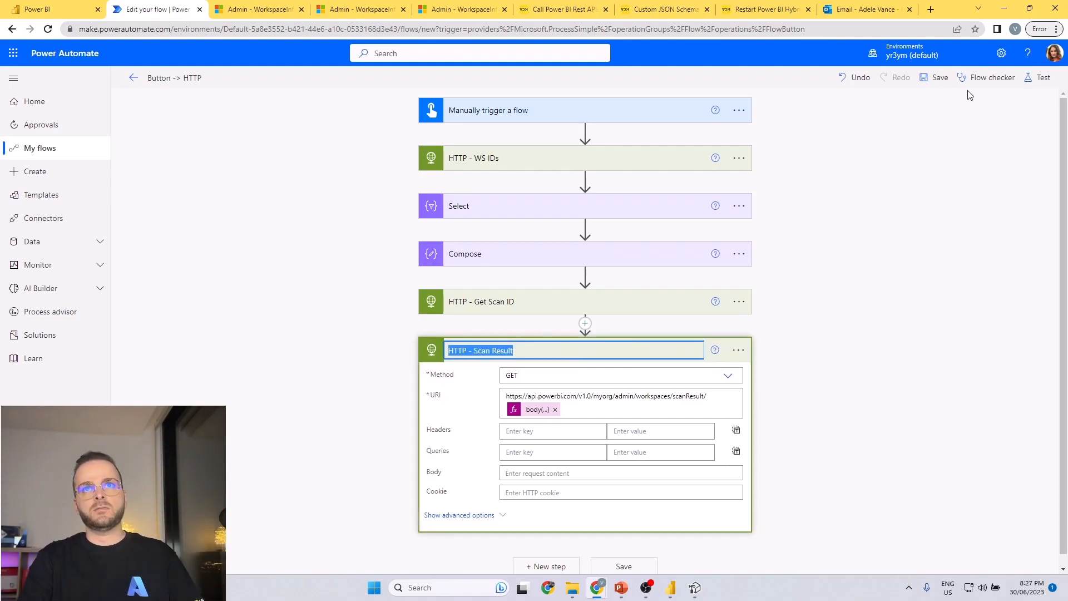
{"action": "left_click", "coordinate": [549, 566]}
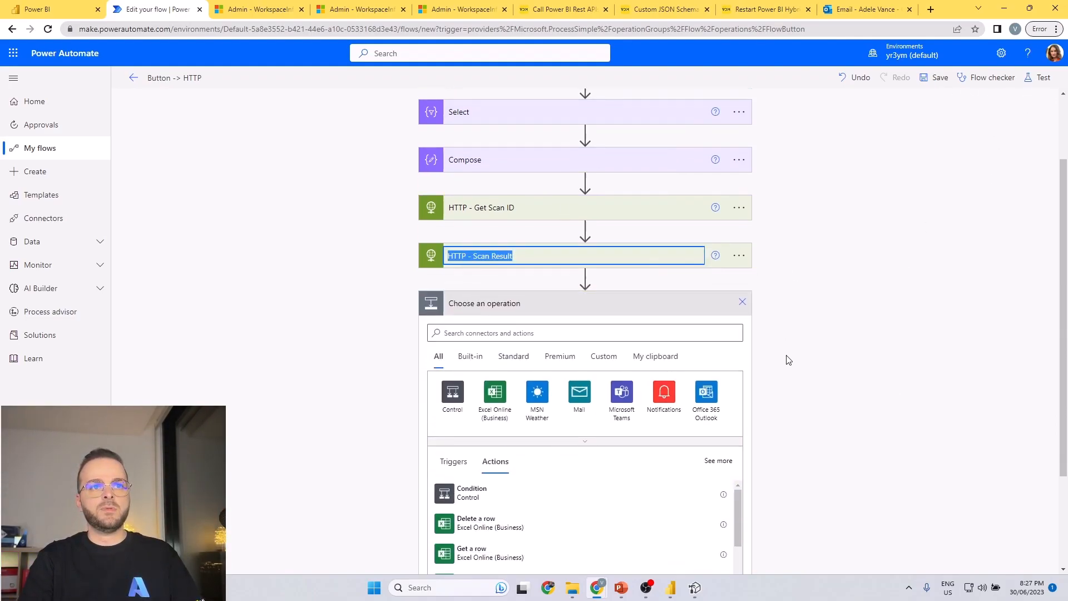
{"action": "type", "text": "p"}
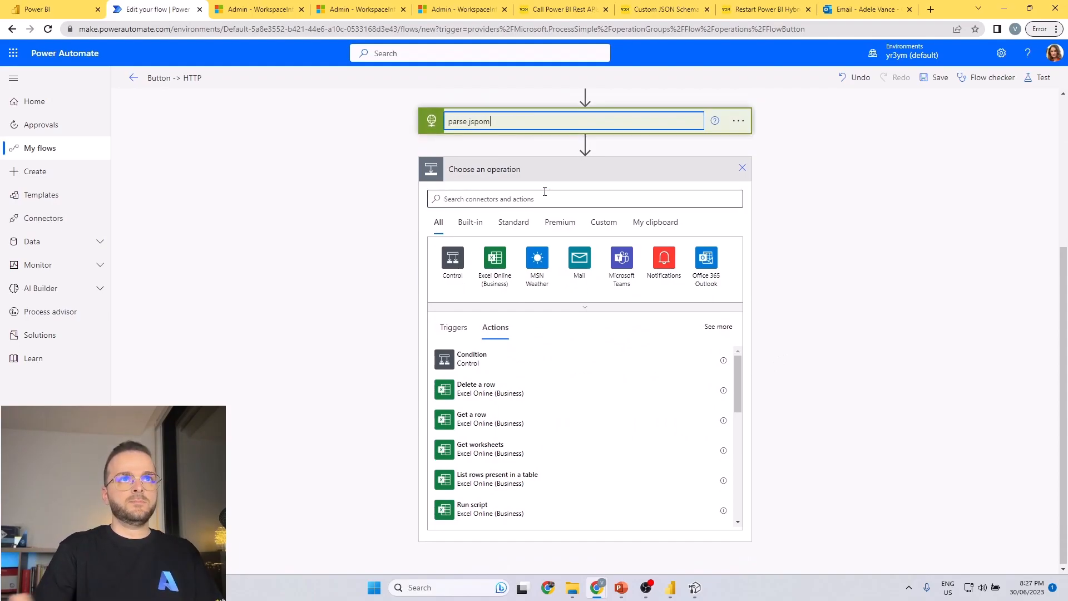
{"action": "type", "text": "arse jspn"}
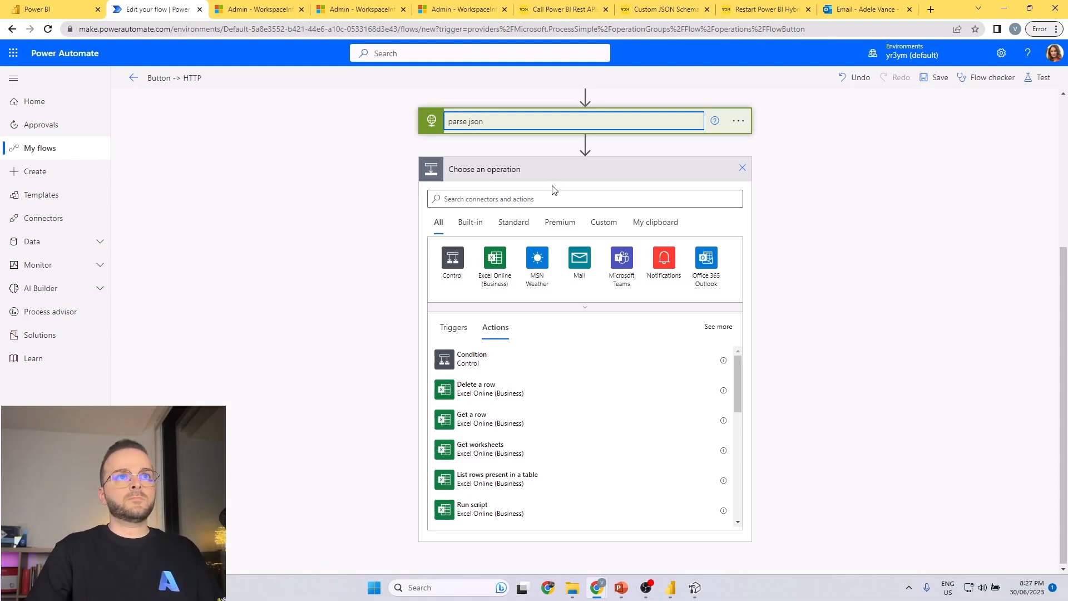
{"action": "key", "text": "Escape"}
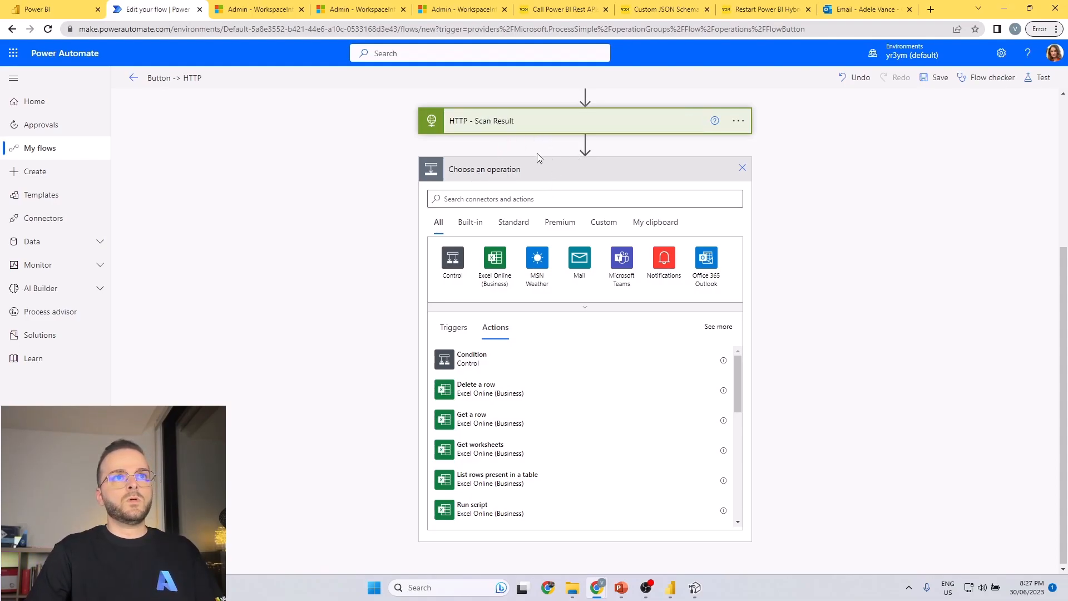
{"action": "left_click", "coordinate": [518, 200]}
{"action": "type", "text": "pars"}
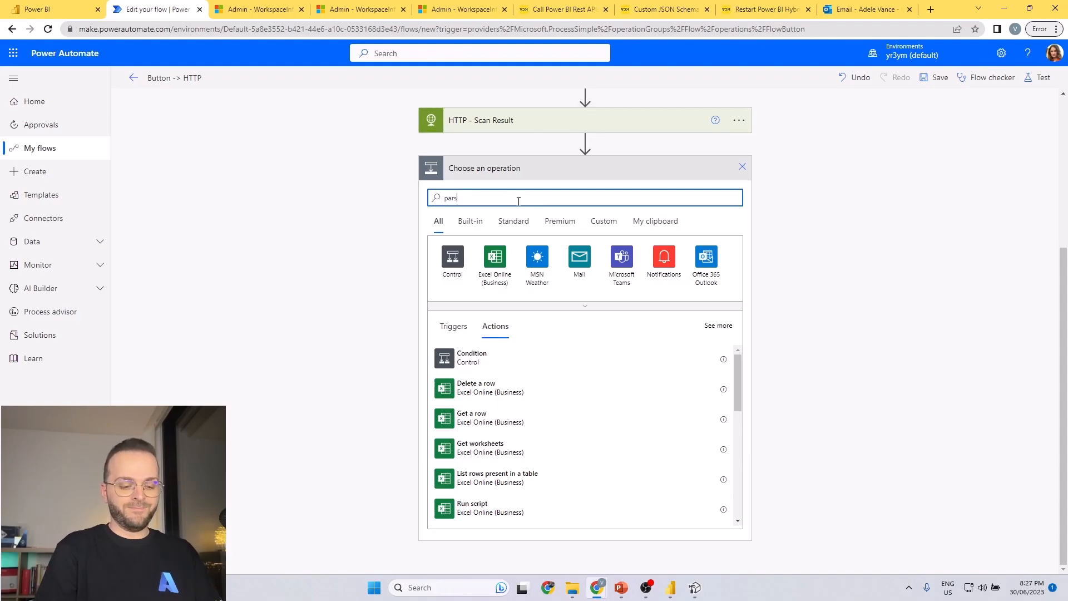
{"action": "left_click", "coordinate": [541, 364]}
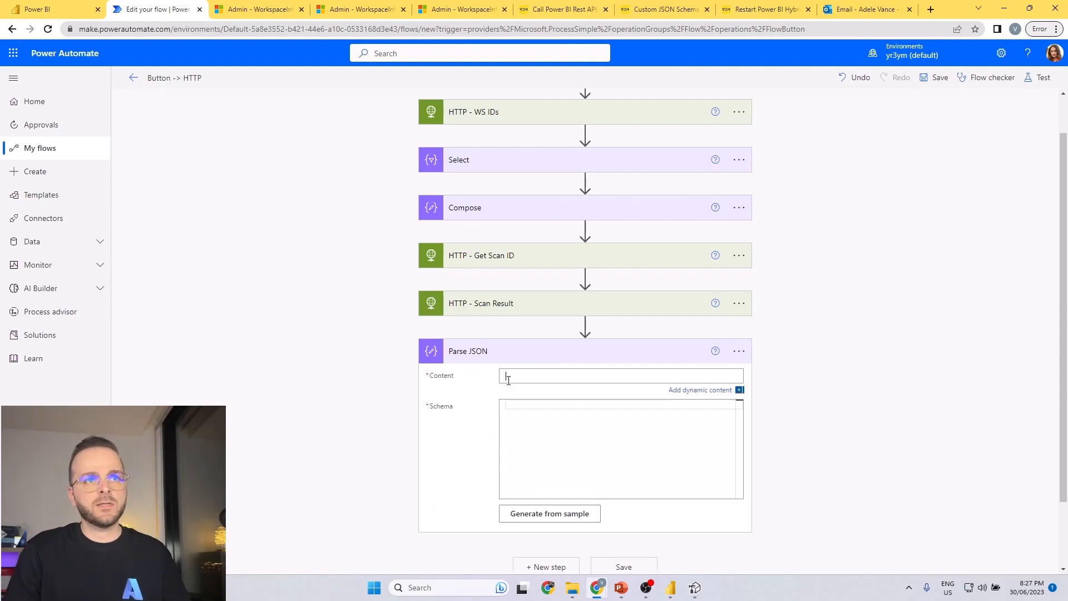
{"action": "left_click", "coordinate": [507, 377]}
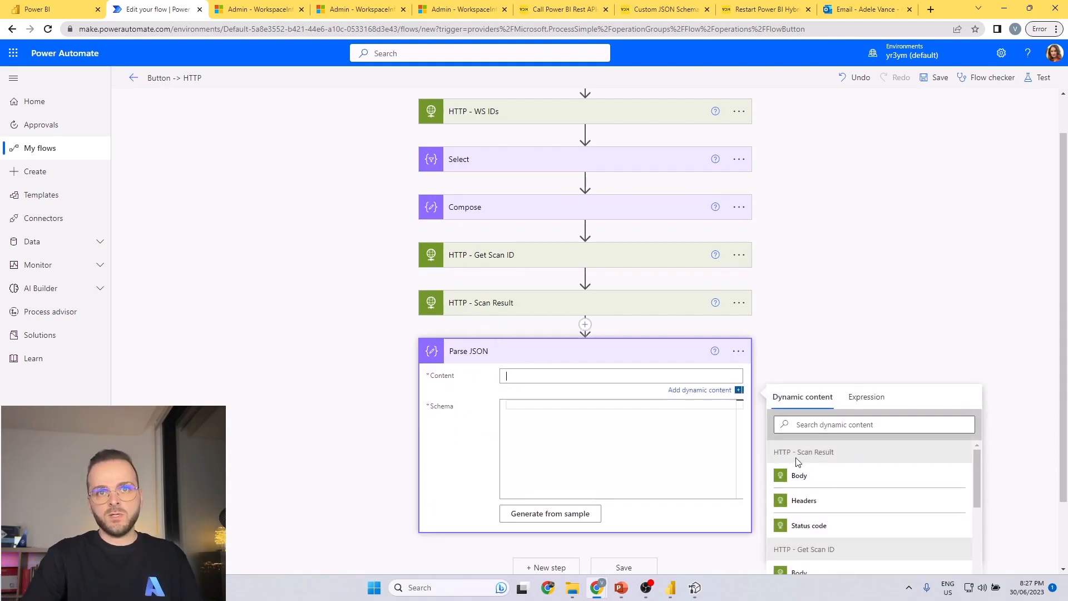
{"action": "left_click", "coordinate": [809, 475]}
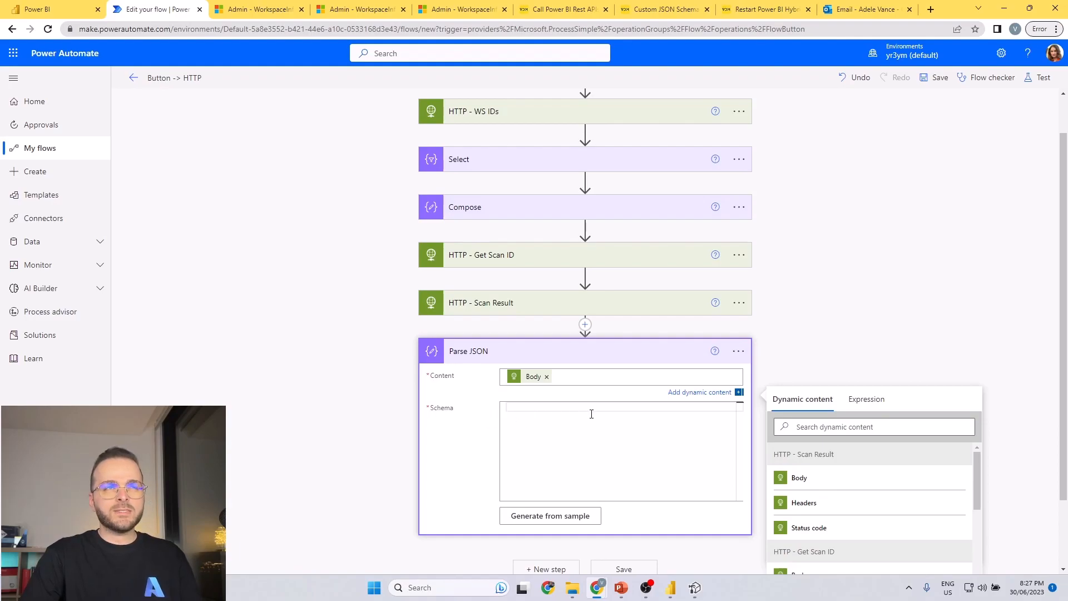
{"action": "left_click", "coordinate": [738, 351]}
{"action": "left_click", "coordinate": [656, 407]}
{"action": "left_click", "coordinate": [543, 333]}
Save the flow with the renamed HTTP - Scan Result action and run a manual test.
{"action": "left_click", "coordinate": [1038, 77]}
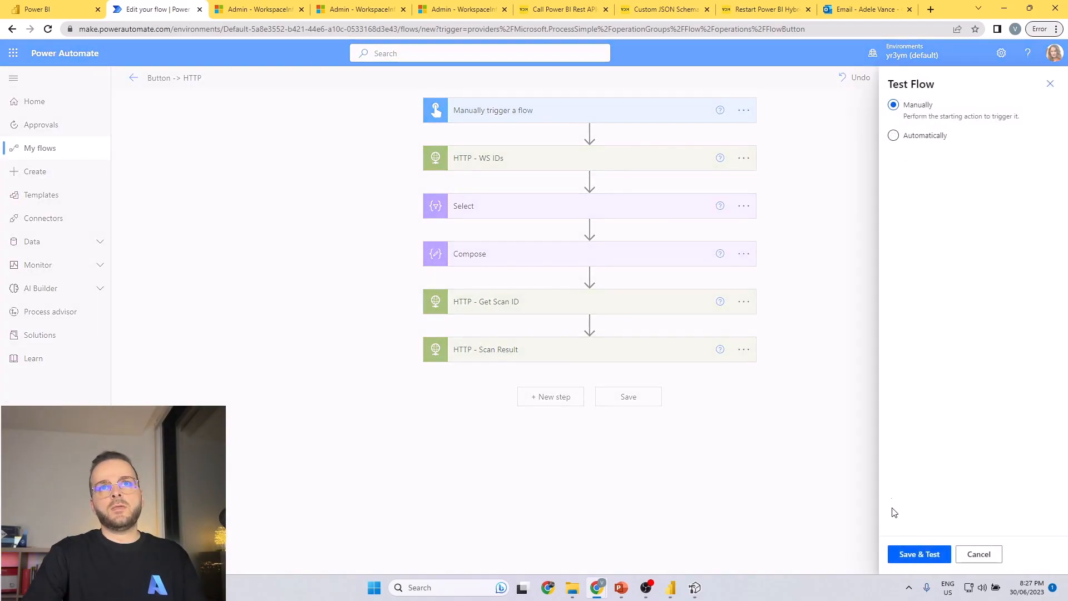
{"action": "left_click", "coordinate": [915, 550]}
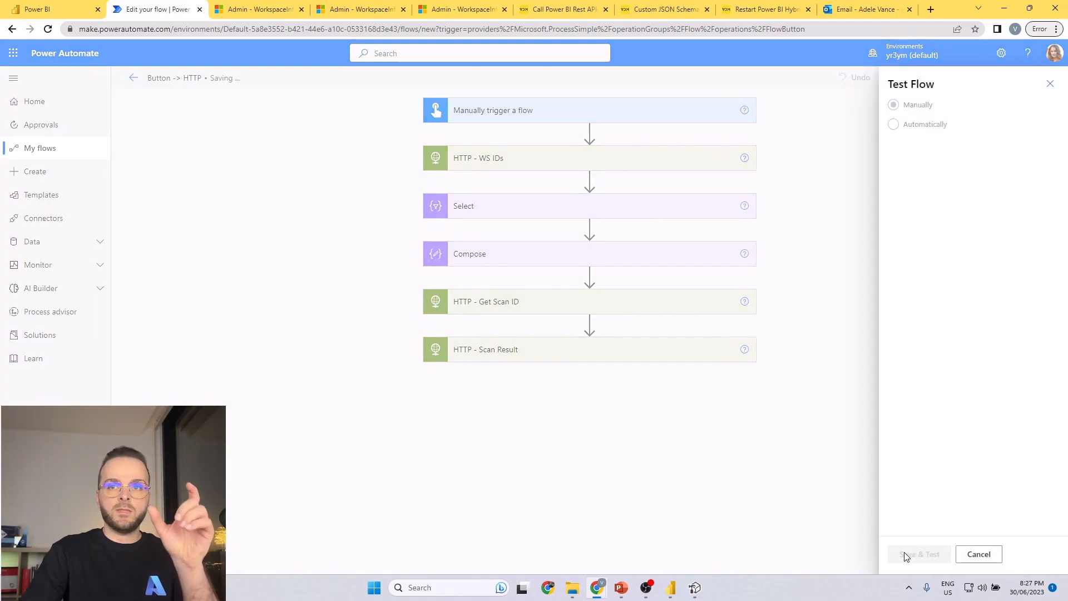
{"action": "left_click", "coordinate": [912, 553]}
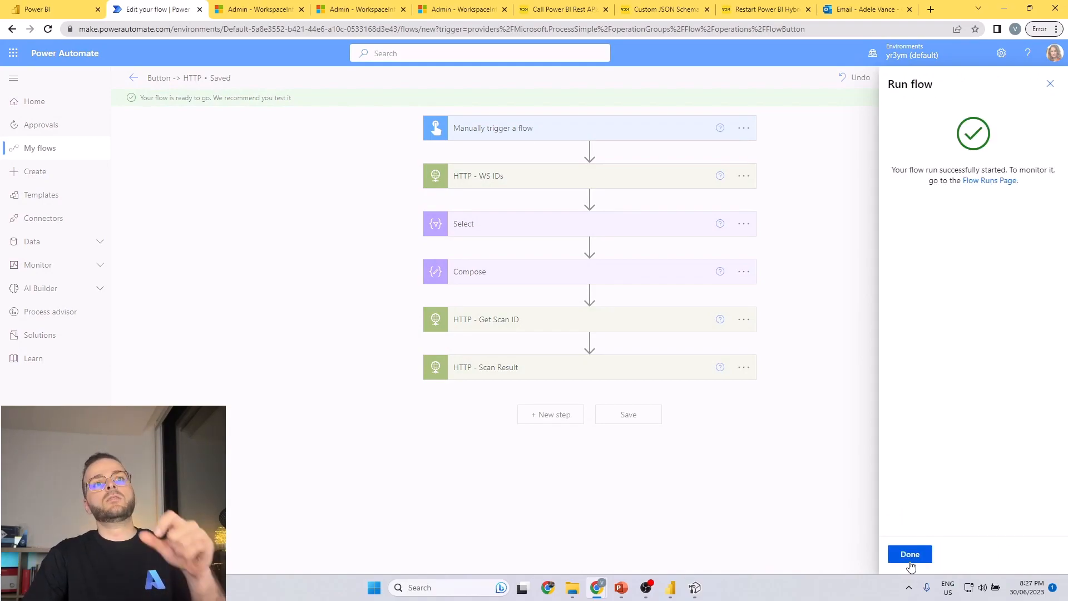
{"action": "left_click", "coordinate": [909, 553]}
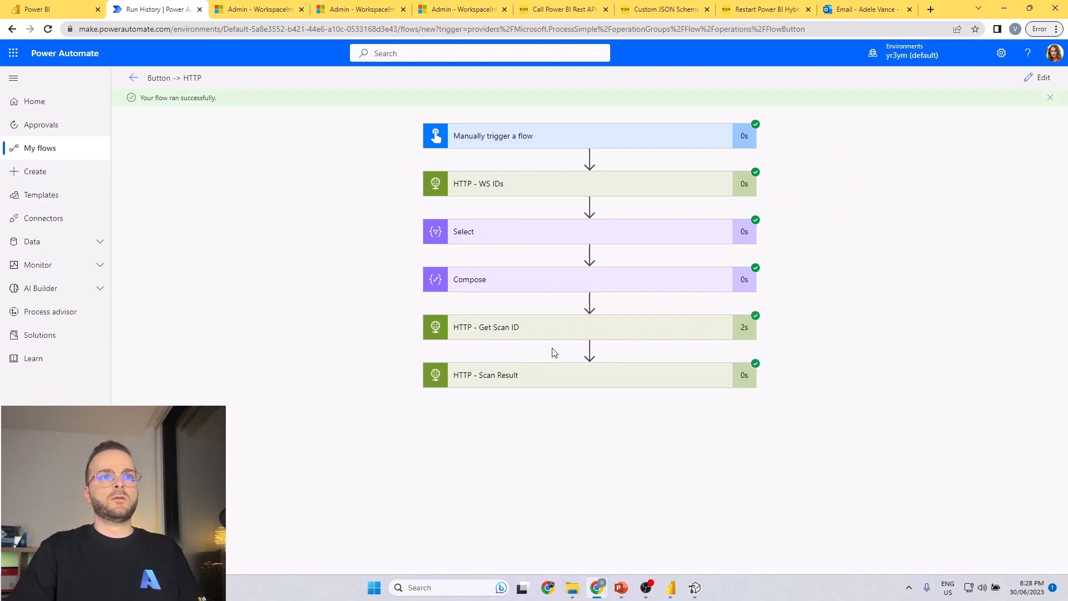
Open the downloadable output of HTTP - Scan Result in a separate browser tab and return to the flow run.
{"action": "left_click", "coordinate": [586, 374]}
{"action": "left_click", "coordinate": [460, 517]}
{"action": "left_click", "coordinate": [139, 9]}
Edit the flow and add a Parse JSON action after HTTP - Scan Result, with that action's Body as its content.
{"action": "left_click", "coordinate": [1043, 78]}
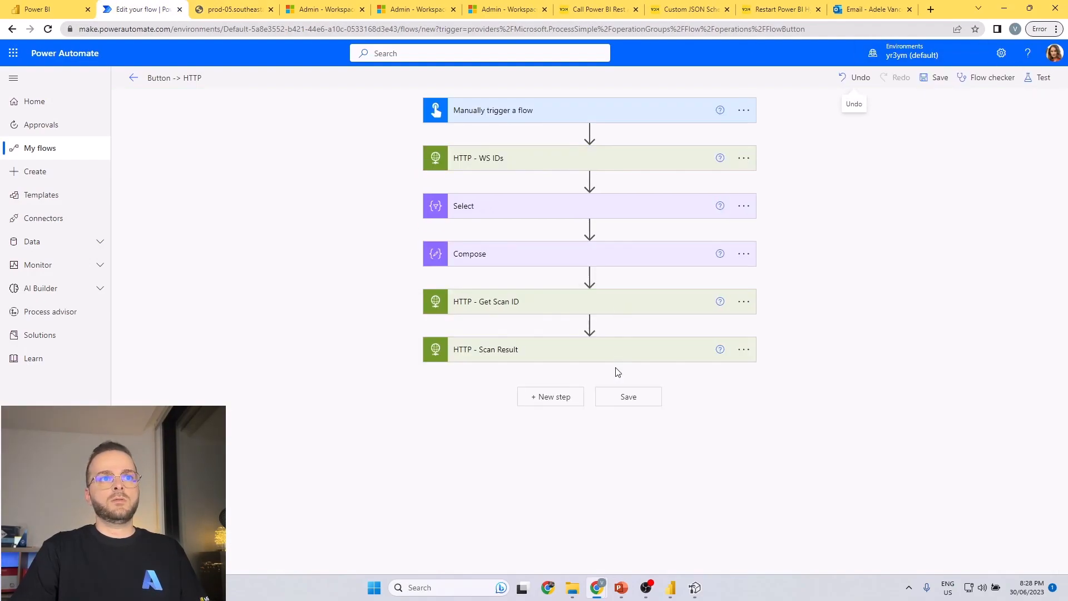
{"action": "left_click", "coordinate": [552, 397]}
{"action": "type", "text": "parse"}
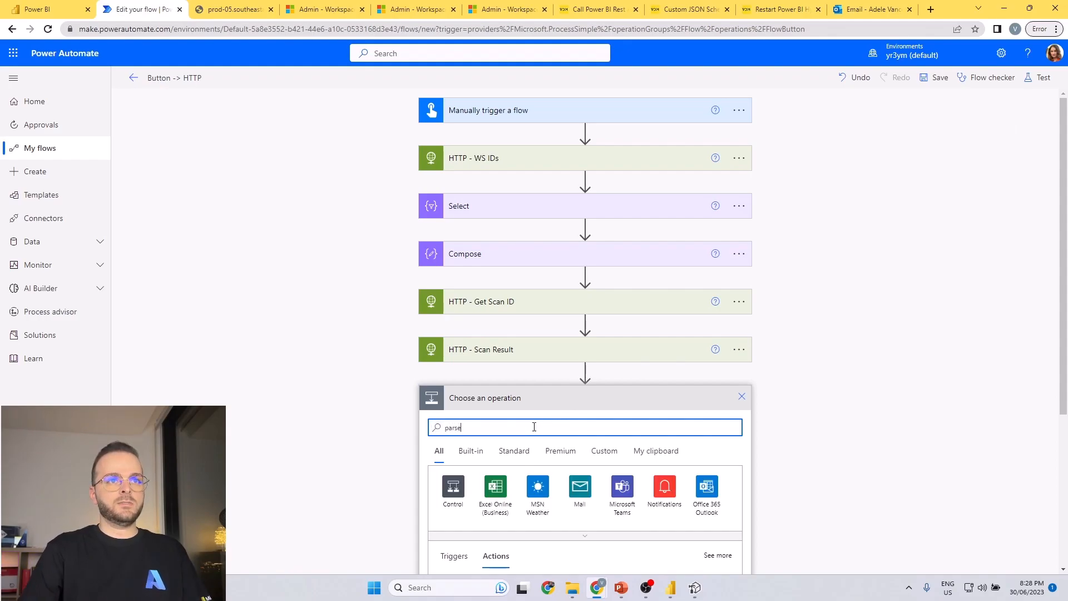
{"action": "left_click", "coordinate": [479, 562]}
{"action": "left_click", "coordinate": [531, 373]}
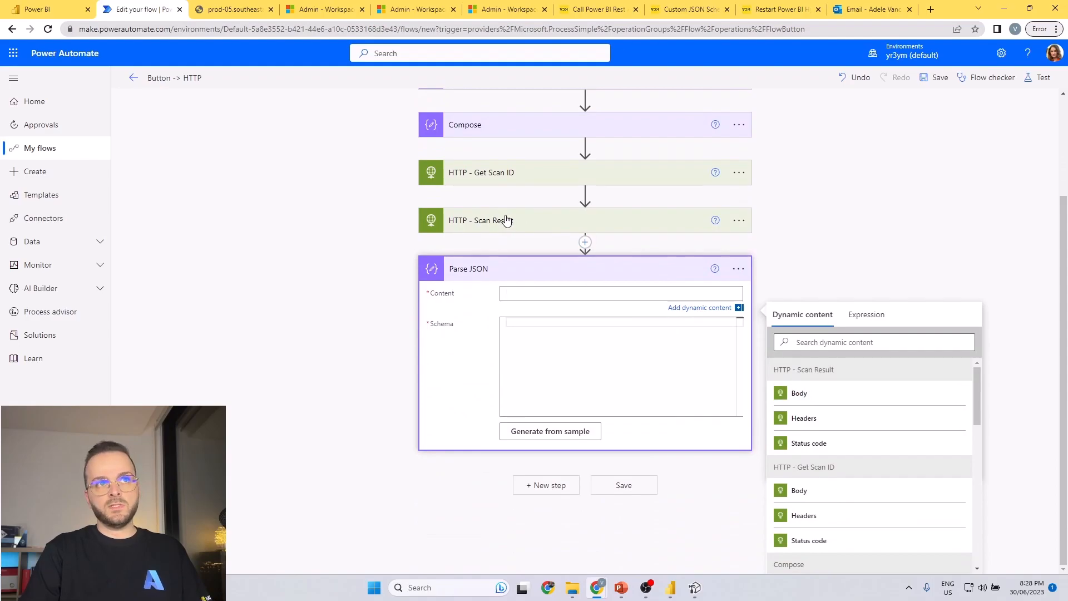
{"action": "left_click", "coordinate": [810, 393]}
Generate the Parse JSON schema from a sample, using the complete scan result JSON copied from the downloaded output.
{"action": "left_click", "coordinate": [558, 332]}
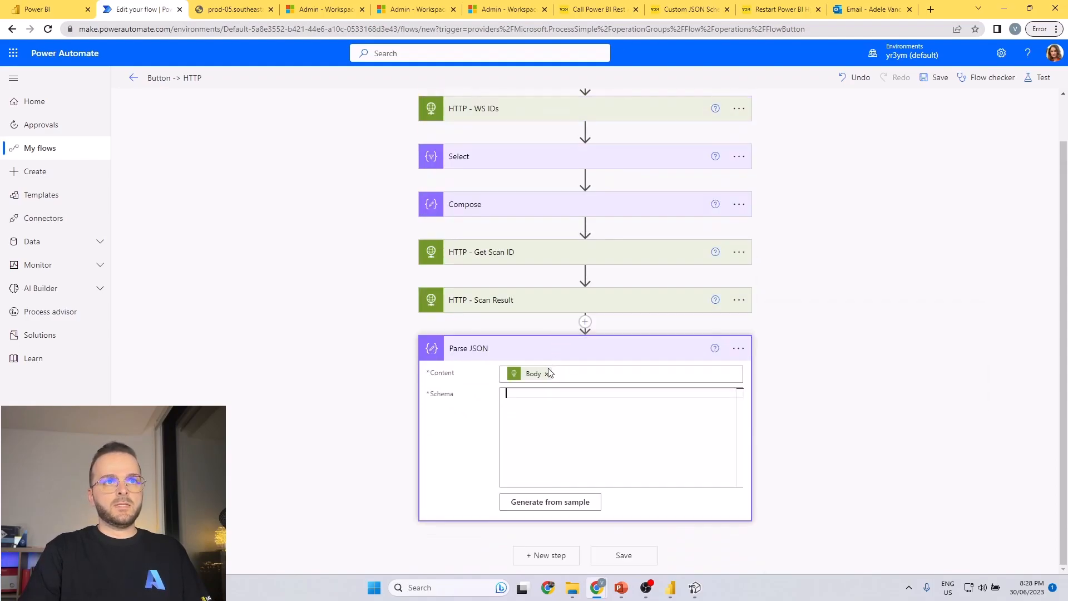
{"action": "left_click", "coordinate": [565, 503]}
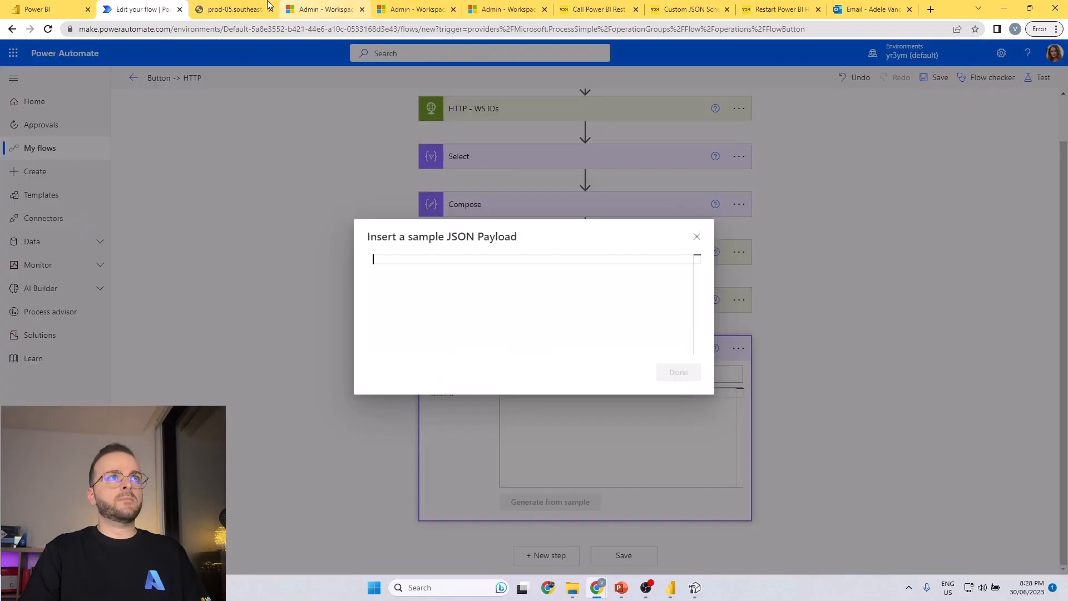
{"action": "left_click", "coordinate": [233, 9]}
{"action": "key", "text": "ctrl+a"}
{"action": "key", "text": "ctrl+c"}
{"action": "left_click", "coordinate": [139, 8]}
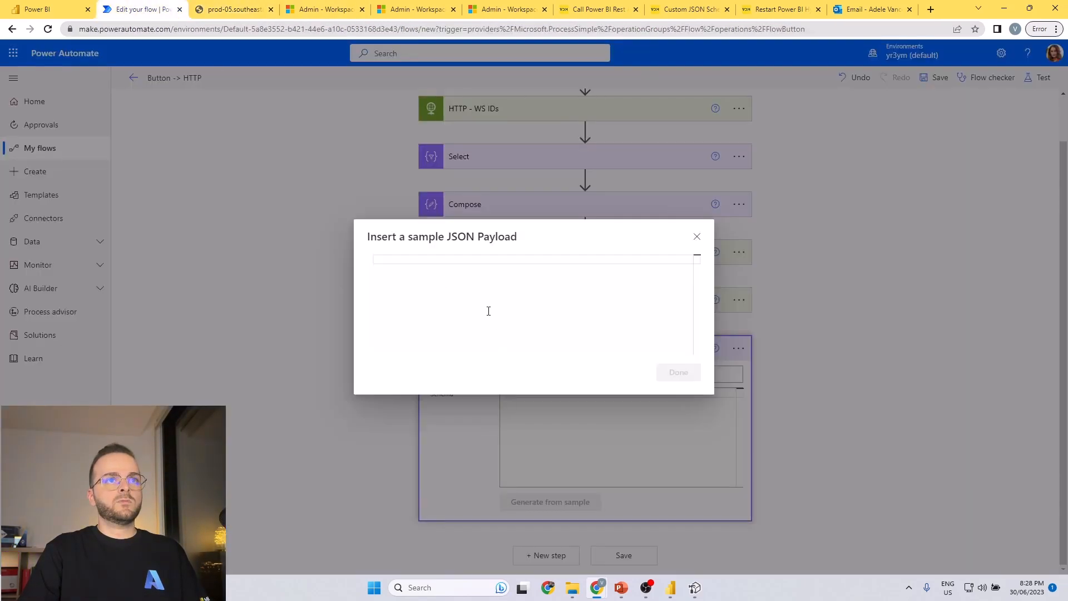
{"action": "key", "text": "ctrl+v"}
{"action": "left_click", "coordinate": [678, 373]}
{"action": "scroll", "coordinate": [595, 408], "scroll_direction": "down", "scroll_amount": 10}
{"action": "left_click", "coordinate": [855, 262]}
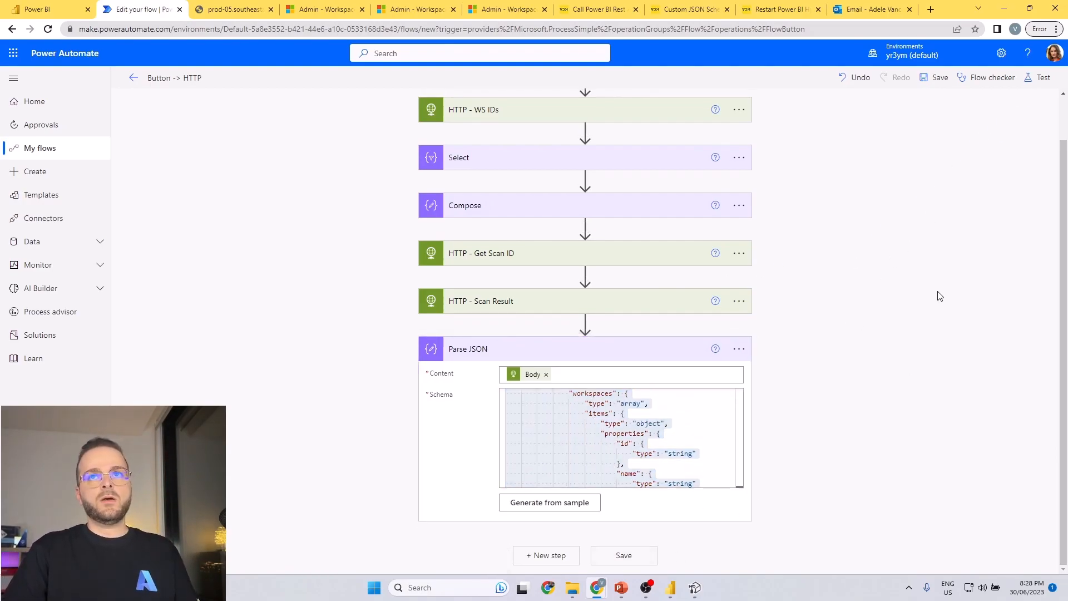
Add a Select data operation after the Parse JSON action.
{"action": "left_click", "coordinate": [546, 555]}
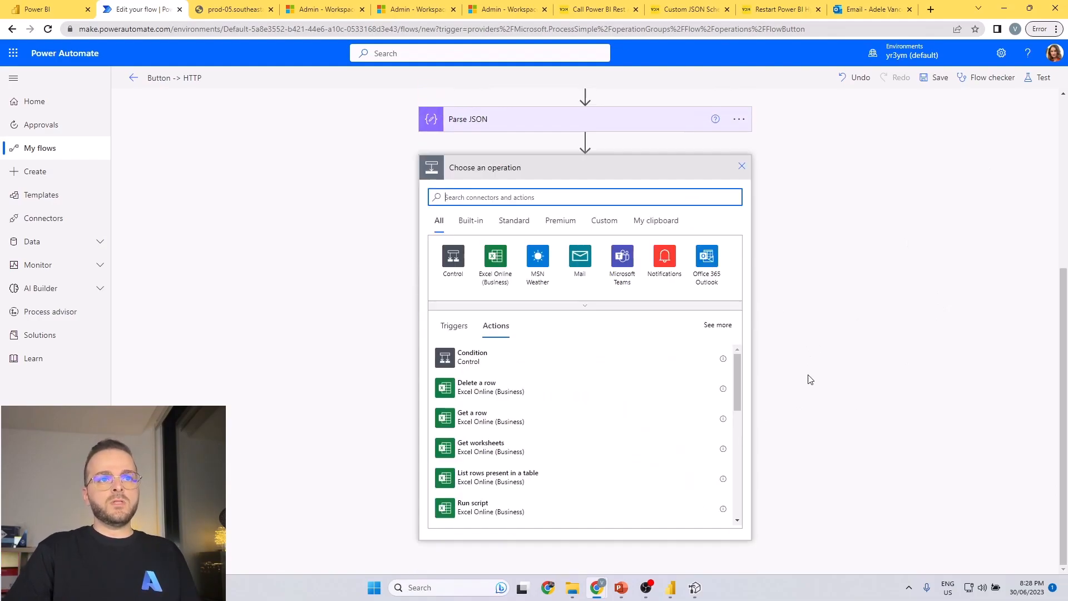
{"action": "type", "text": "select"}
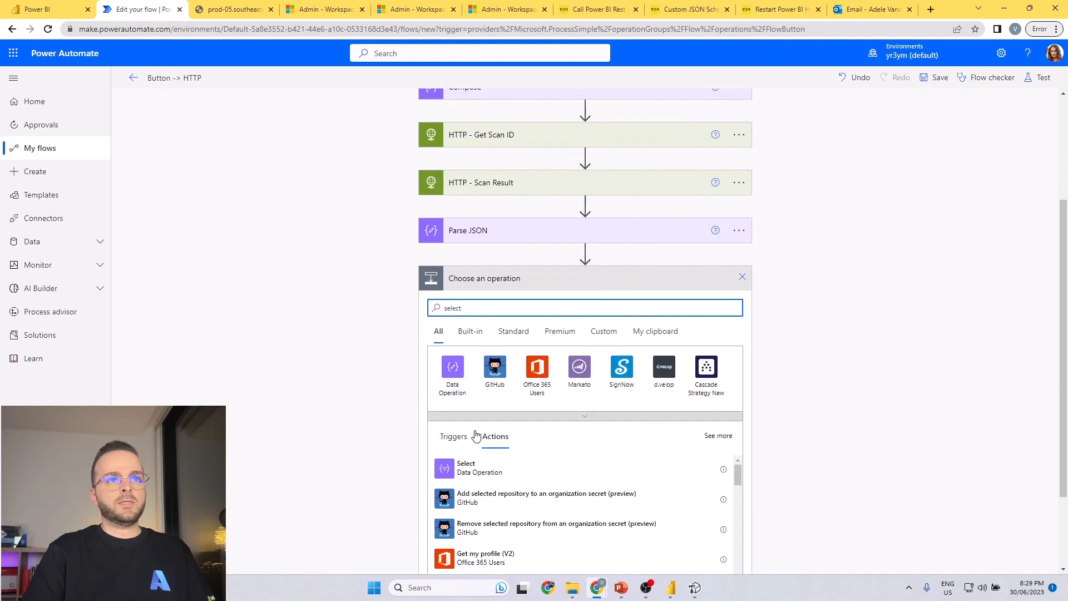
{"action": "left_click", "coordinate": [485, 473]}
{"action": "left_click", "coordinate": [568, 469]}
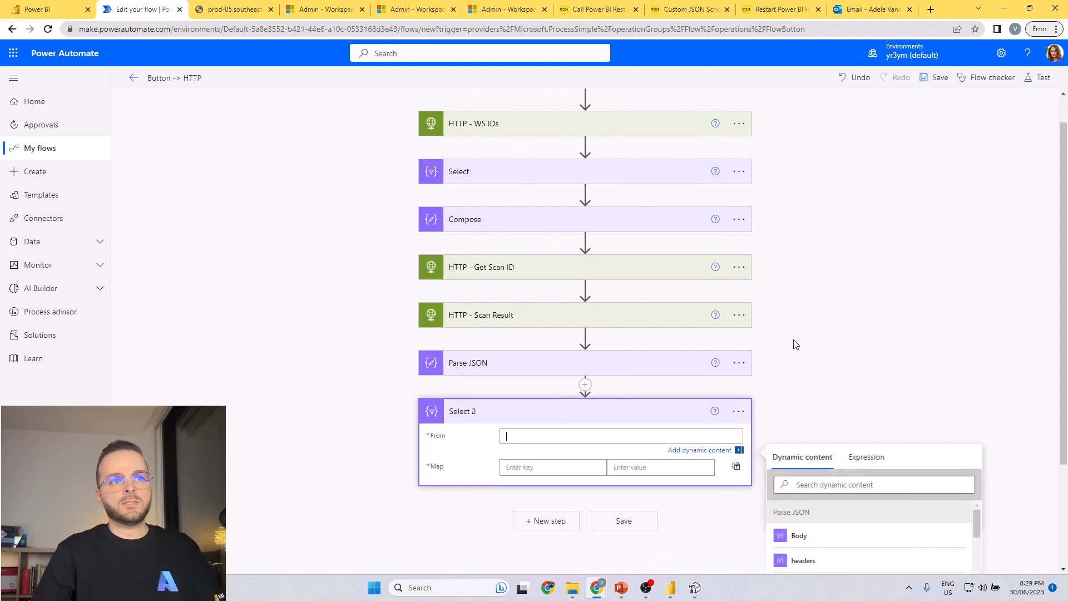
Set the From input of Select 2 to the Body of Parse JSON and enter "a" as the first map key.
{"action": "scroll", "coordinate": [831, 439], "scroll_direction": "down", "scroll_amount": 5}
{"action": "scroll", "coordinate": [834, 452], "scroll_direction": "up", "scroll_amount": 5}
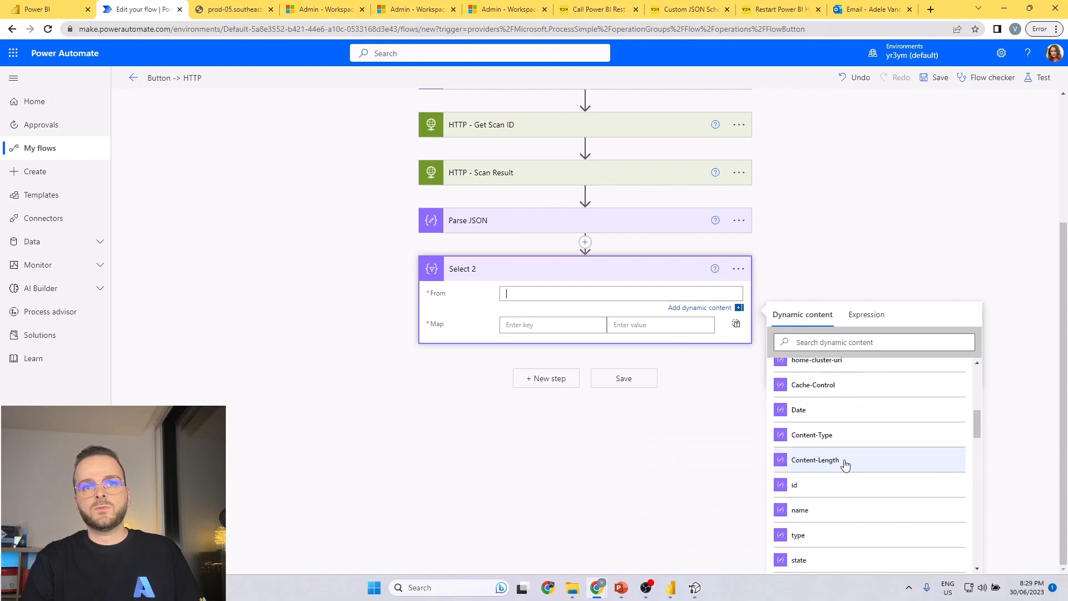
{"action": "left_click", "coordinate": [827, 342]}
{"action": "type", "text": "v"}
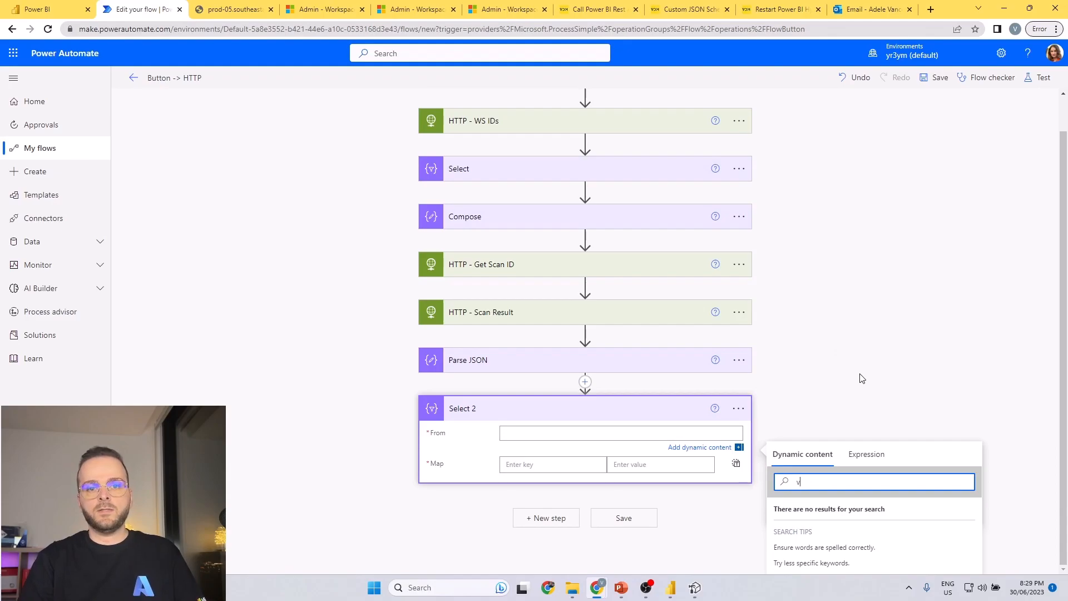
{"action": "key", "text": "BackSpace"}
{"action": "scroll", "coordinate": [873, 399], "scroll_direction": "down", "scroll_amount": 1}
{"action": "scroll", "coordinate": [849, 405], "scroll_direction": "up", "scroll_amount": 1}
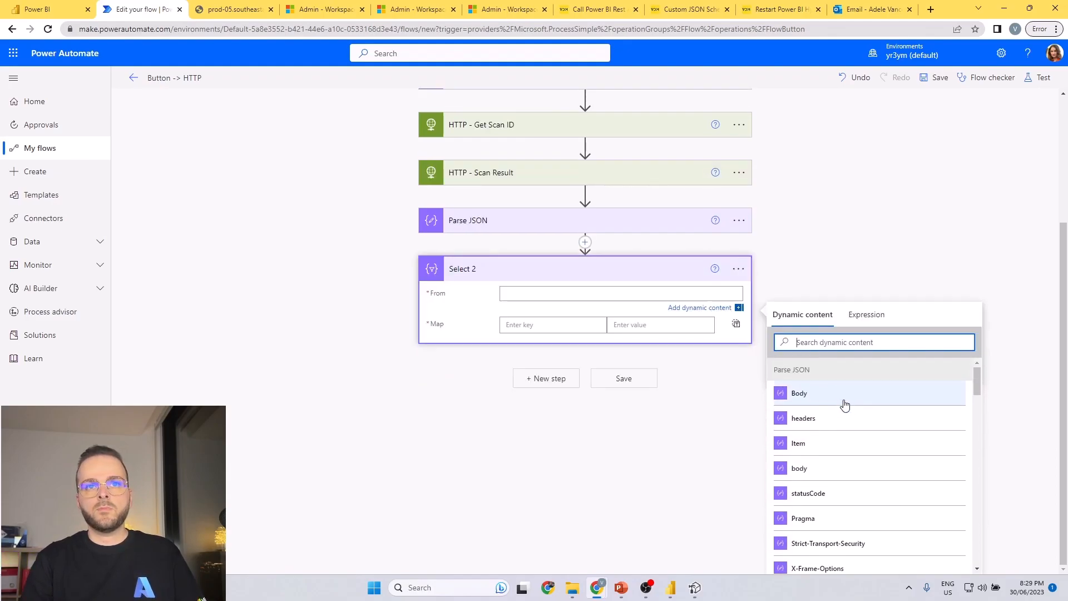
{"action": "left_click", "coordinate": [837, 399]}
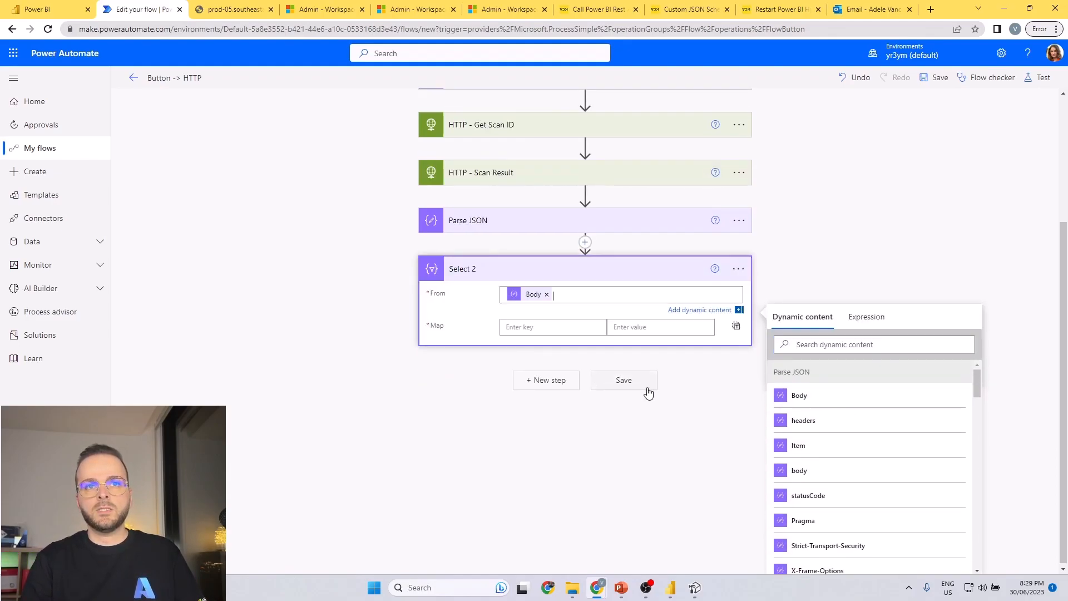
{"action": "left_click", "coordinate": [571, 327]}
{"action": "type", "text": "a"}
Search the dynamic content for Select 2 for the parsed "id", "work" and "name" properties.
{"action": "left_click", "coordinate": [848, 380]}
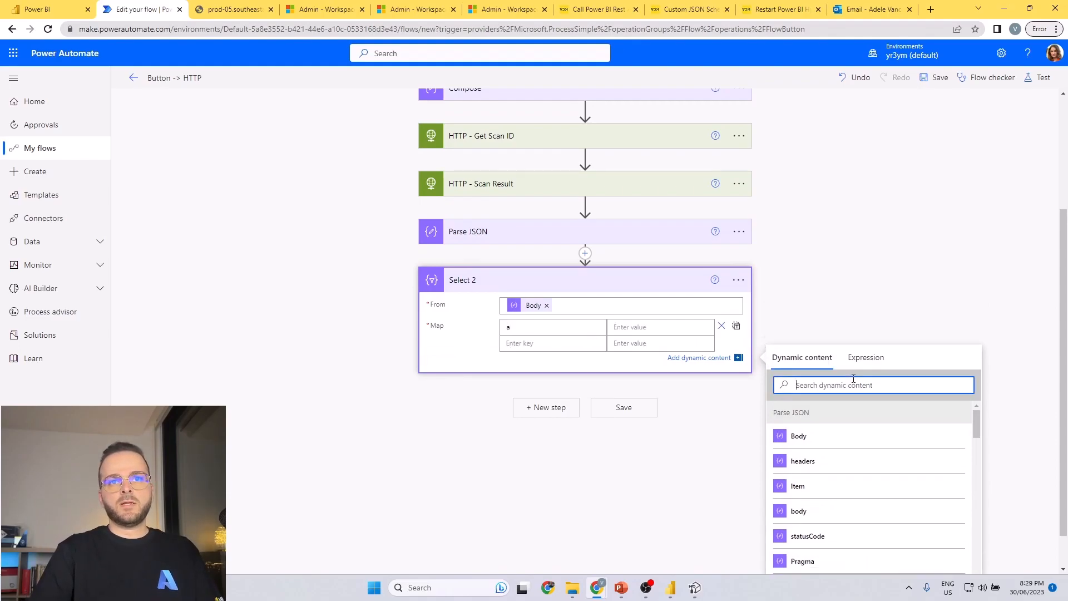
{"action": "type", "text": "work"}
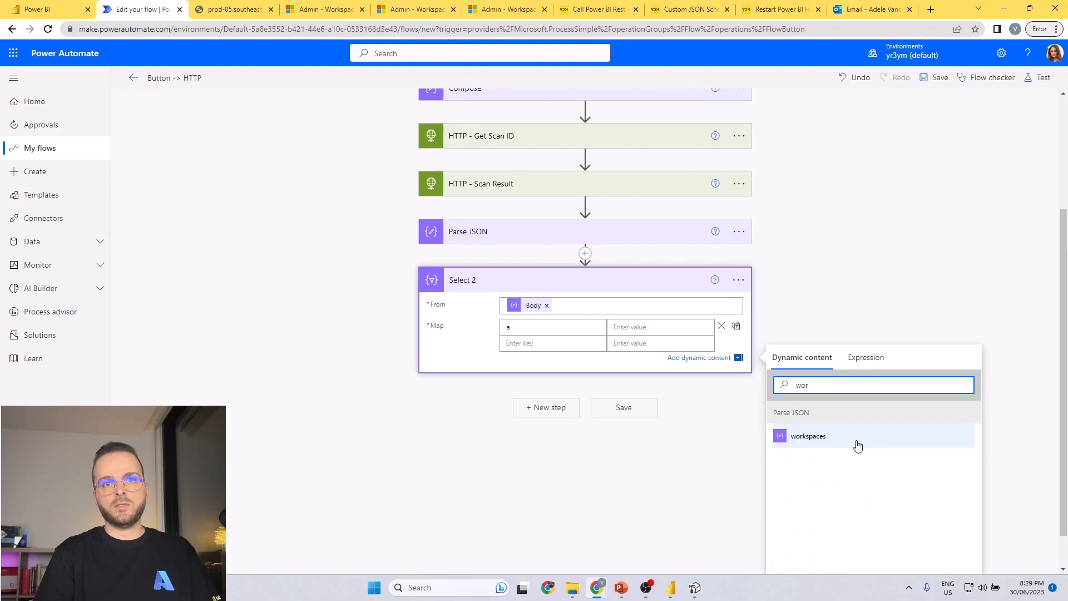
{"action": "key", "text": "BackSpace"}
{"action": "key", "text": "BackSpace"}
{"action": "key", "text": "BackSpace"}
{"action": "type", "text": "id"}
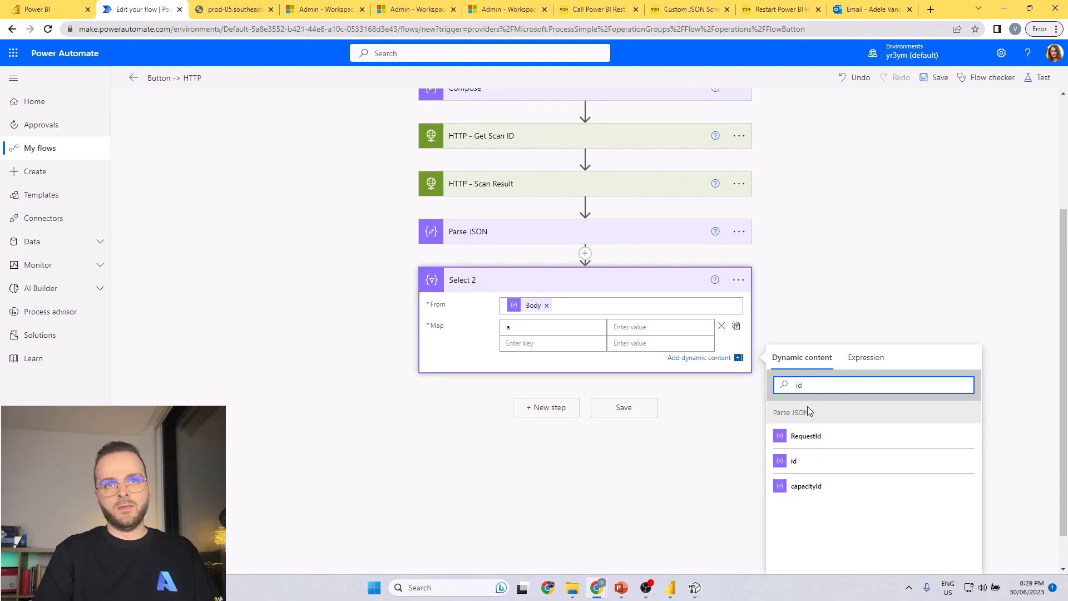
{"action": "key", "text": "BackSpace"}
{"action": "key", "text": "BackSpace"}
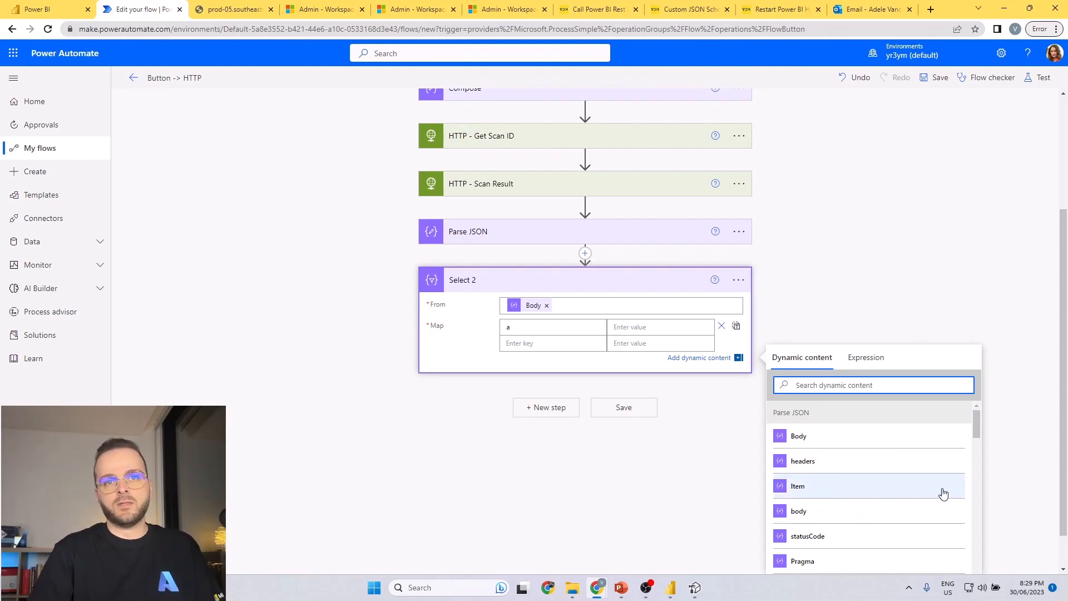
{"action": "scroll", "coordinate": [943, 493], "scroll_direction": "down", "scroll_amount": 5}
{"action": "type", "text": "name"}
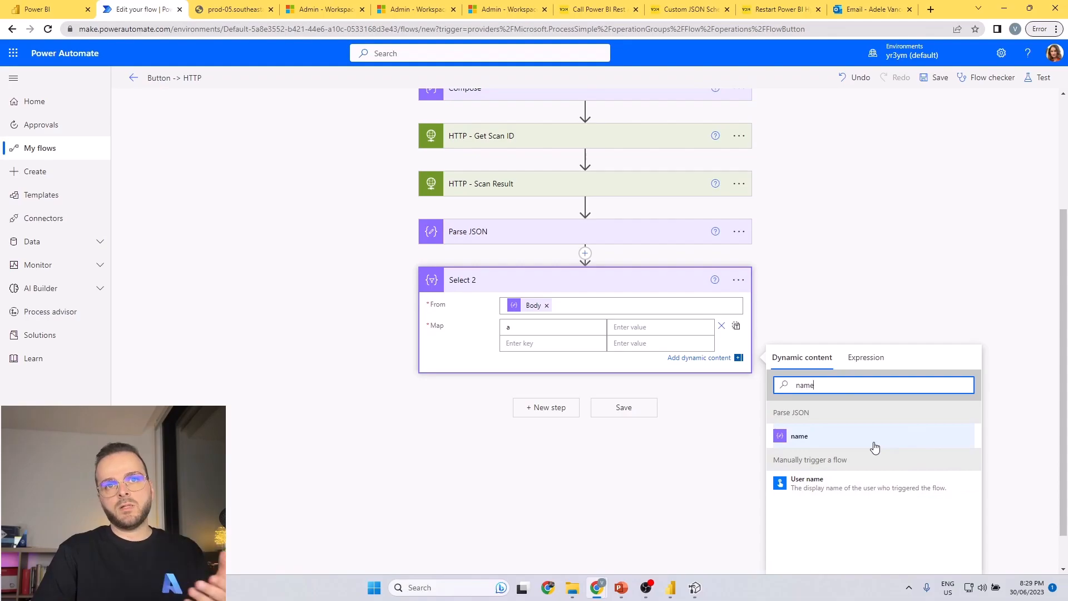
{"action": "left_click", "coordinate": [893, 255]}
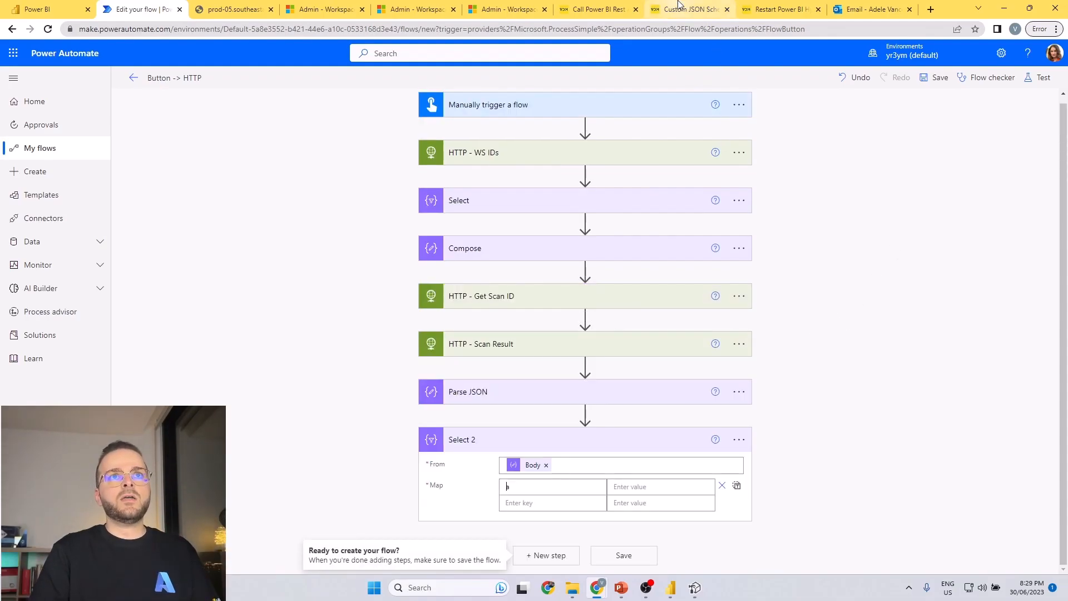
Examine the blog article on a custom JSON schema for Power BI Scanner API output, including its duplicate-name examples and schema title annotations.
{"action": "left_click", "coordinate": [770, 5]}
{"action": "left_click", "coordinate": [692, 9]}
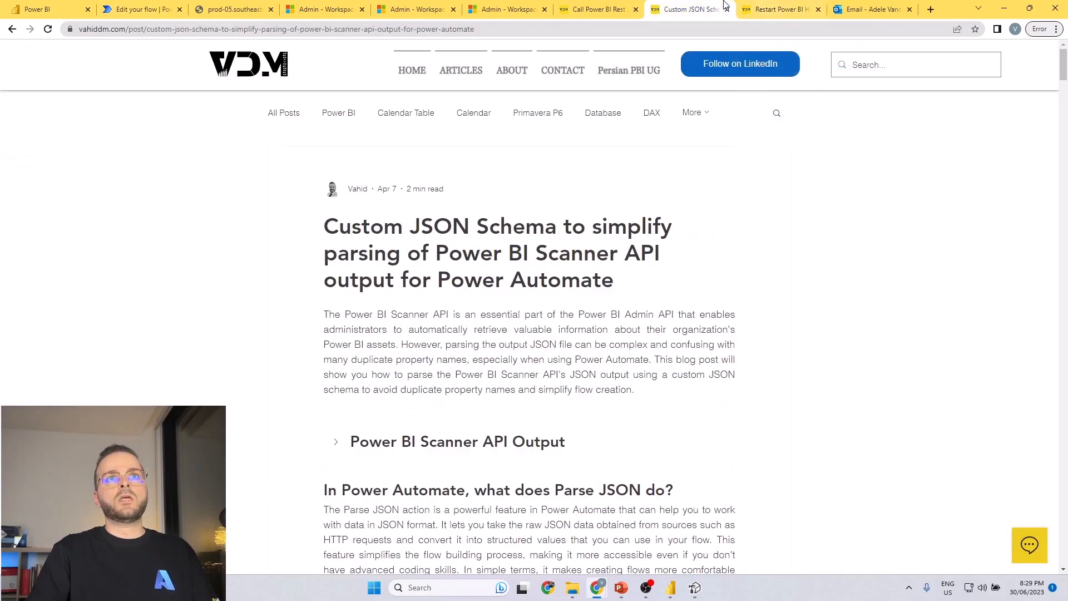
{"action": "left_click", "coordinate": [778, 9]}
{"action": "left_click", "coordinate": [690, 9]}
{"action": "scroll", "coordinate": [614, 290], "scroll_direction": "down", "scroll_amount": 15}
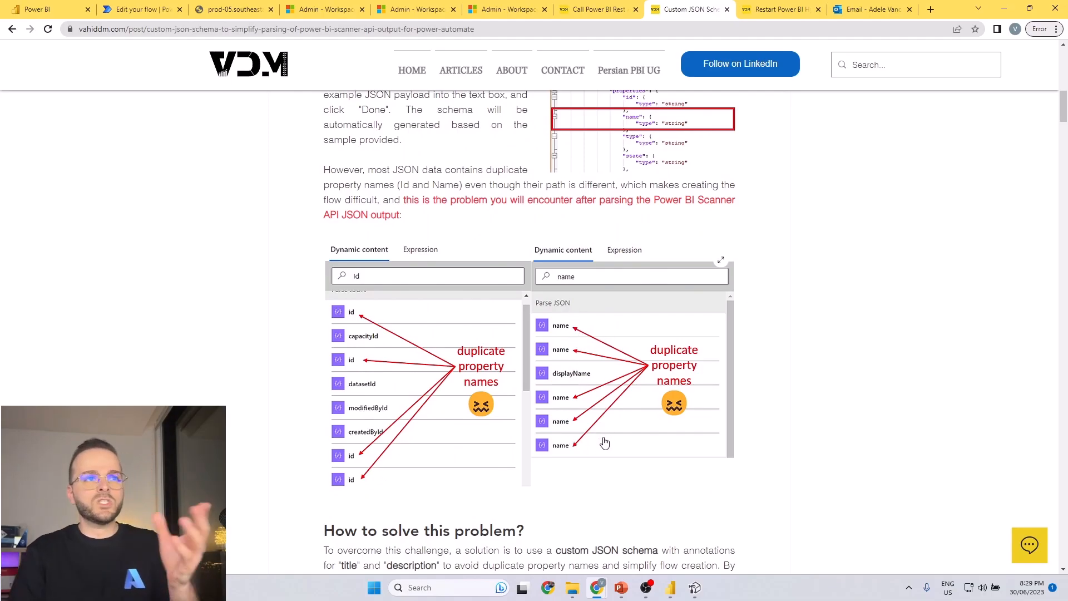
{"action": "scroll", "coordinate": [608, 443], "scroll_direction": "down", "scroll_amount": 10}
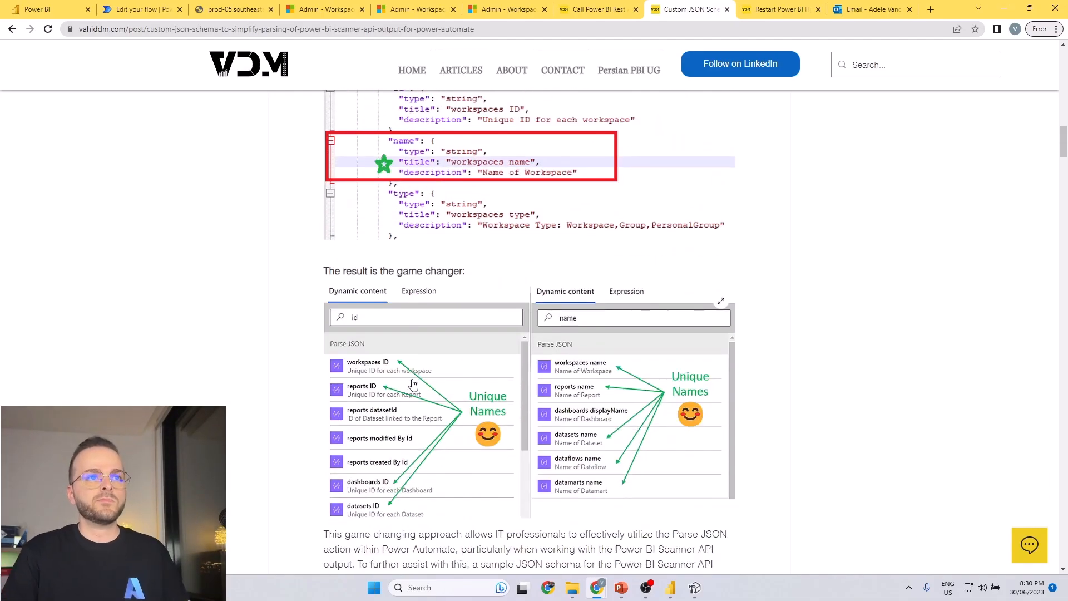
{"action": "scroll", "coordinate": [481, 302], "scroll_direction": "up", "scroll_amount": 10}
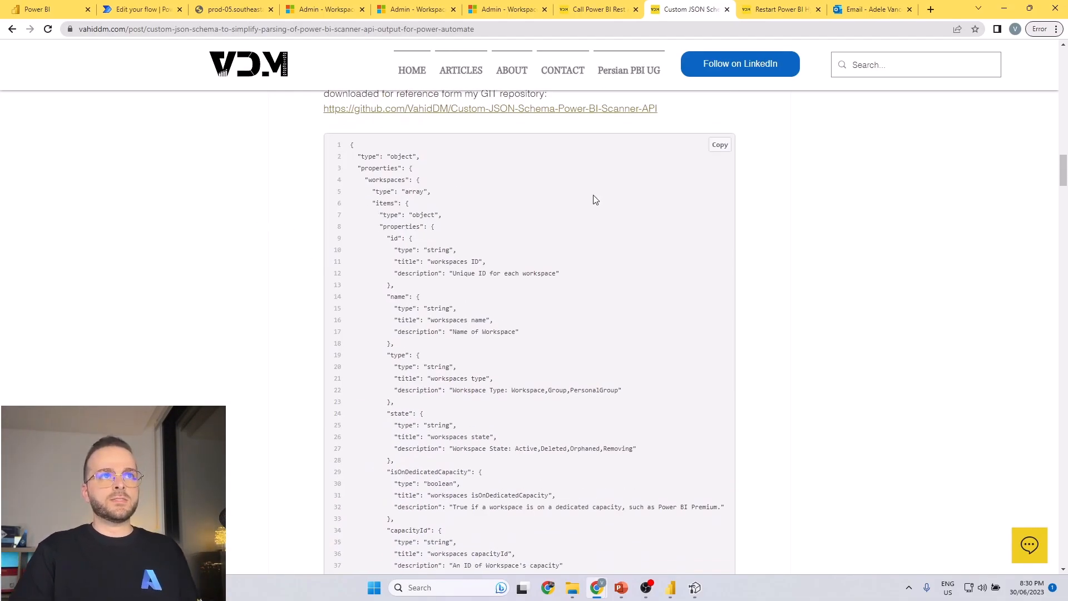
{"action": "scroll", "coordinate": [823, 278], "scroll_direction": "up", "scroll_amount": 8}
{"action": "scroll", "coordinate": [827, 301], "scroll_direction": "up", "scroll_amount": 15}
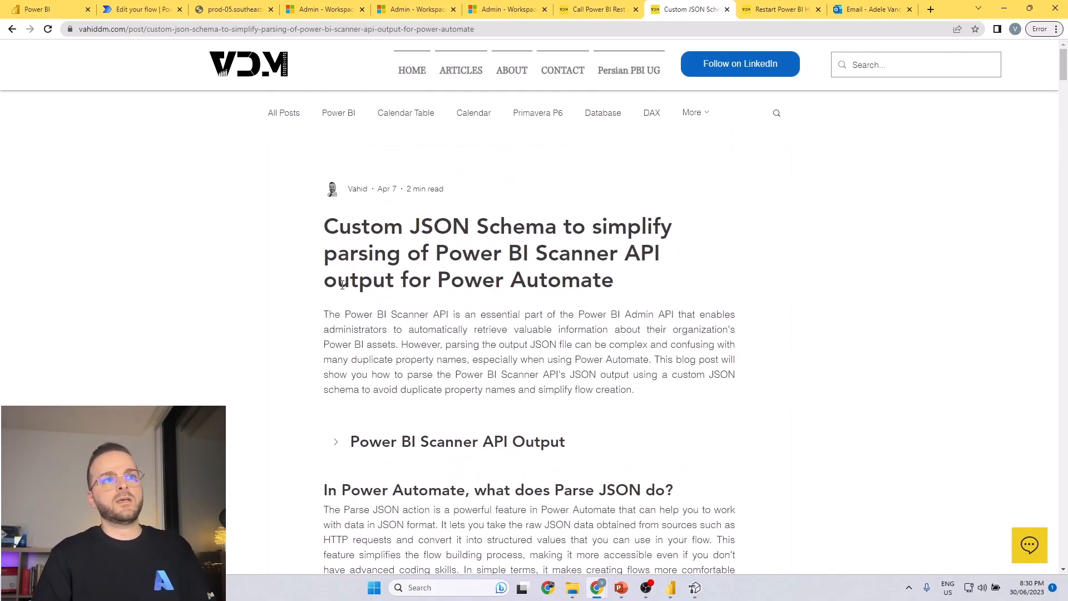
{"action": "scroll", "coordinate": [639, 300], "scroll_direction": "down", "scroll_amount": 15}
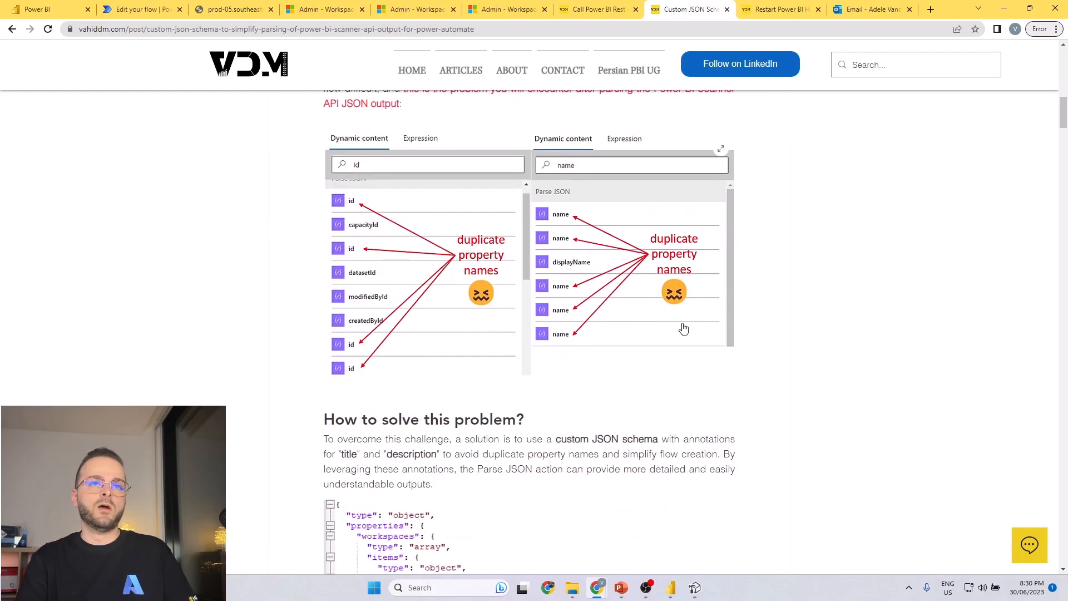
{"action": "scroll", "coordinate": [686, 337], "scroll_direction": "down", "scroll_amount": 1}
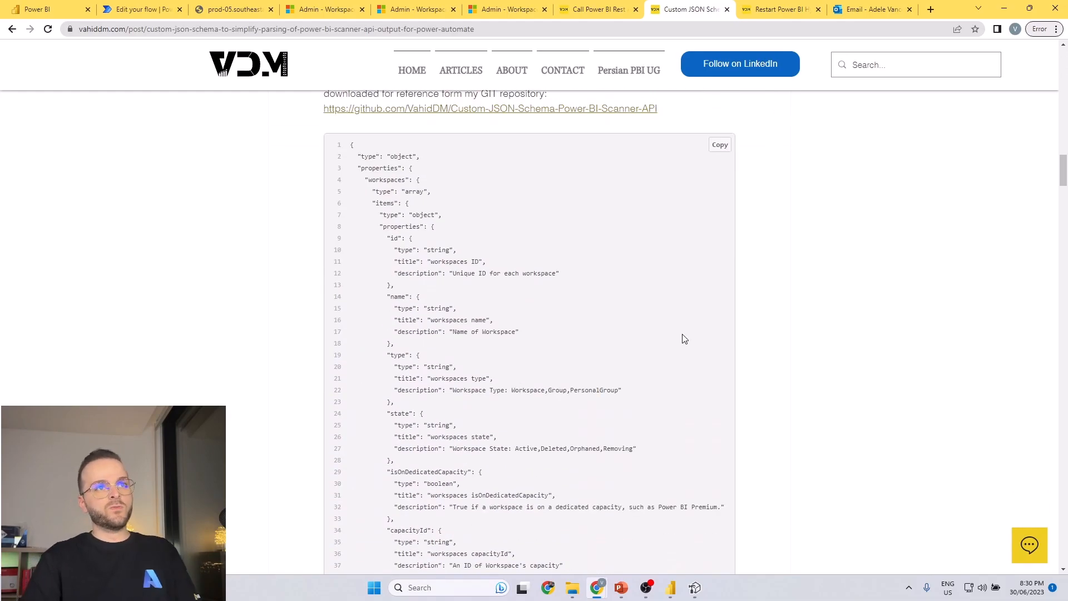
{"action": "left_click_drag", "start_coordinate": [397, 376], "coordinate": [493, 379]}
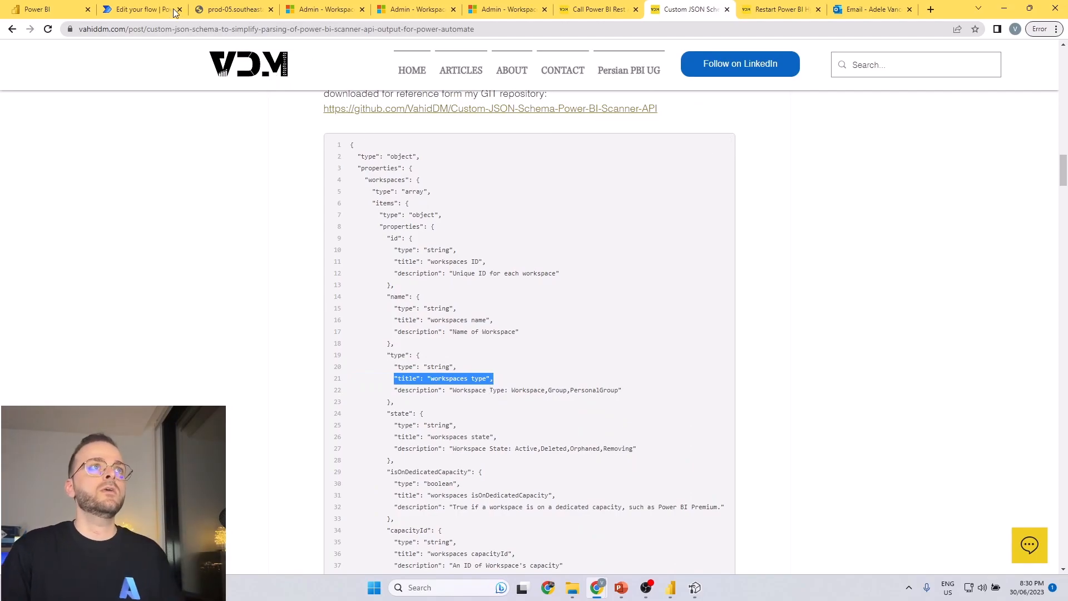
Return to the flow editor and delete the Select 2 action.
{"action": "left_click", "coordinate": [139, 10]}
{"action": "left_click", "coordinate": [740, 281]}
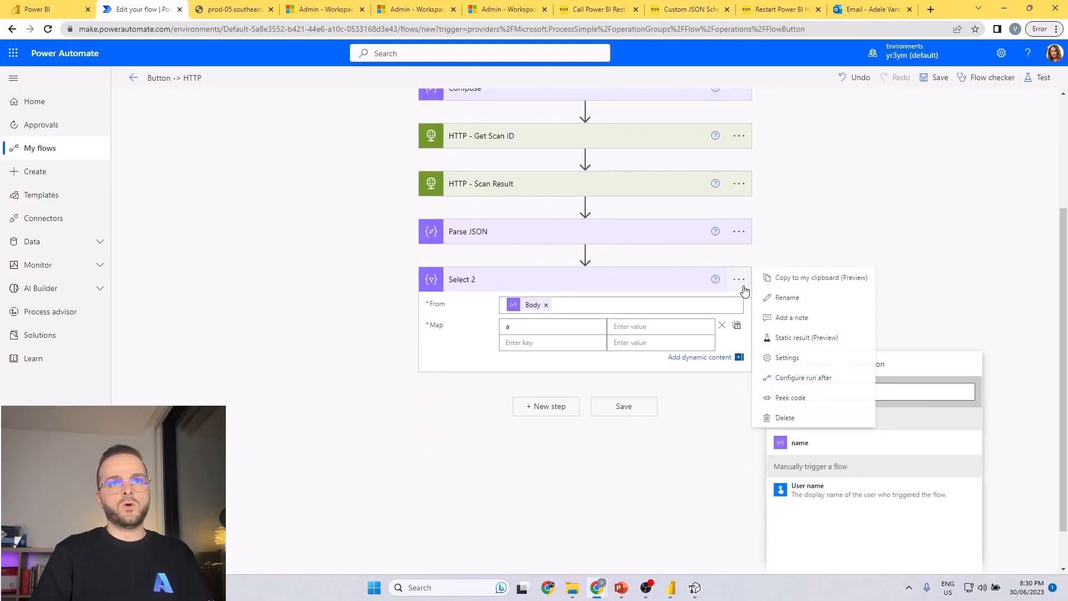
{"action": "left_click", "coordinate": [739, 442]}
{"action": "left_click", "coordinate": [801, 558]}
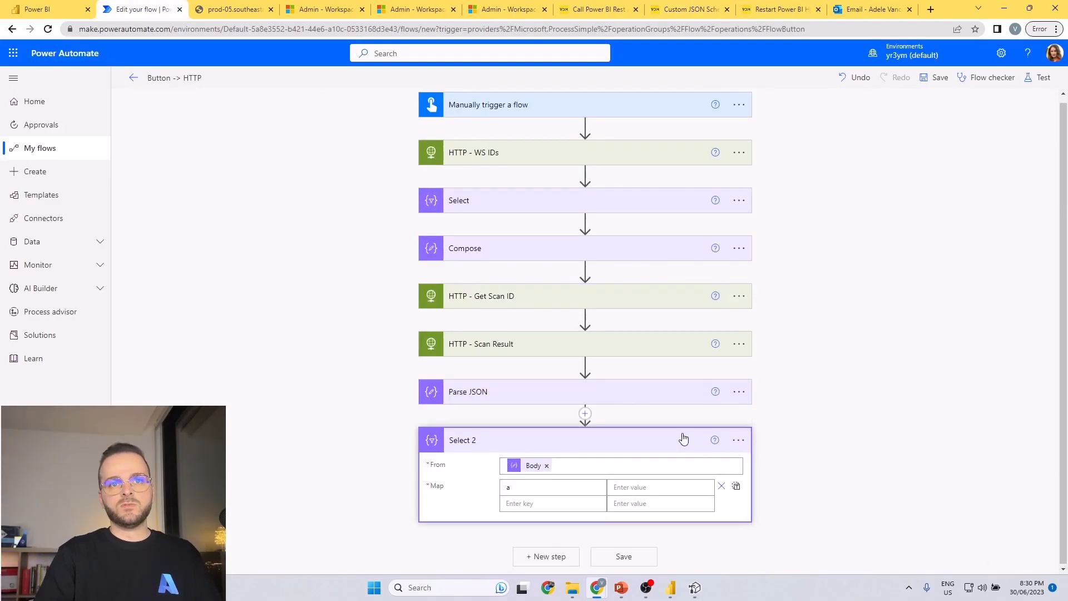
Open the Parse JSON action and replace its whole schema with the clipboard content.
{"action": "left_click", "coordinate": [545, 334]}
{"action": "left_click", "coordinate": [500, 396]}
{"action": "left_click", "coordinate": [587, 461]}
{"action": "key", "text": "ctrl+a"}
{"action": "key", "text": "BackSpace"}
{"action": "key", "text": "ctrl+v"}
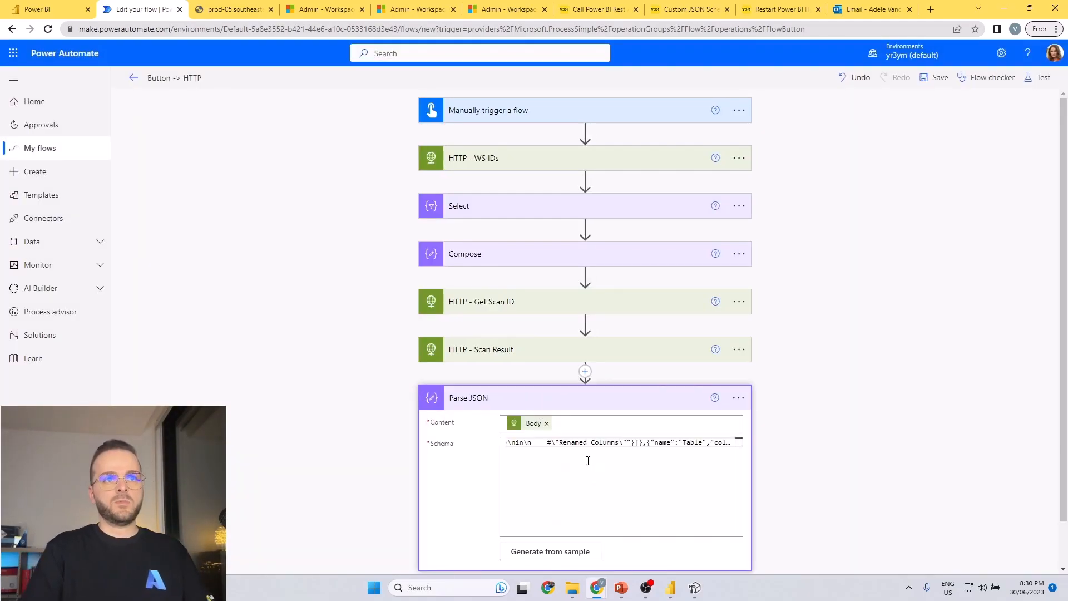
Try to replace the Parse JSON schema with the complete custom JSON schema copied from the blog article.
{"action": "left_click", "coordinate": [689, 9]}
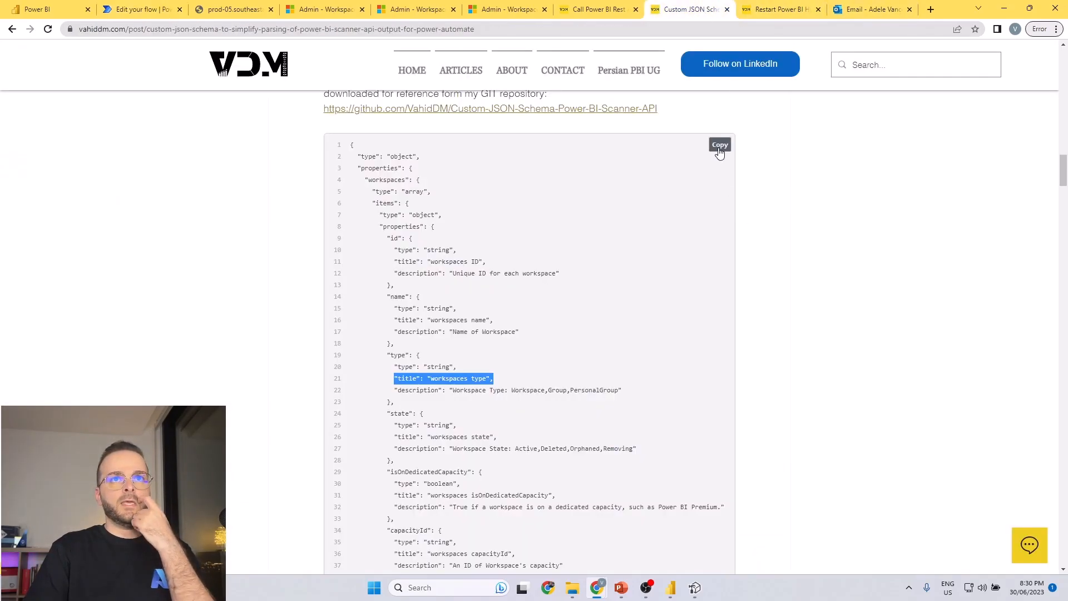
{"action": "left_click", "coordinate": [719, 149]}
{"action": "left_click", "coordinate": [136, 9]}
{"action": "left_click_drag", "start_coordinate": [566, 441], "coordinate": [569, 467]}
{"action": "key", "text": "ctrl+a"}
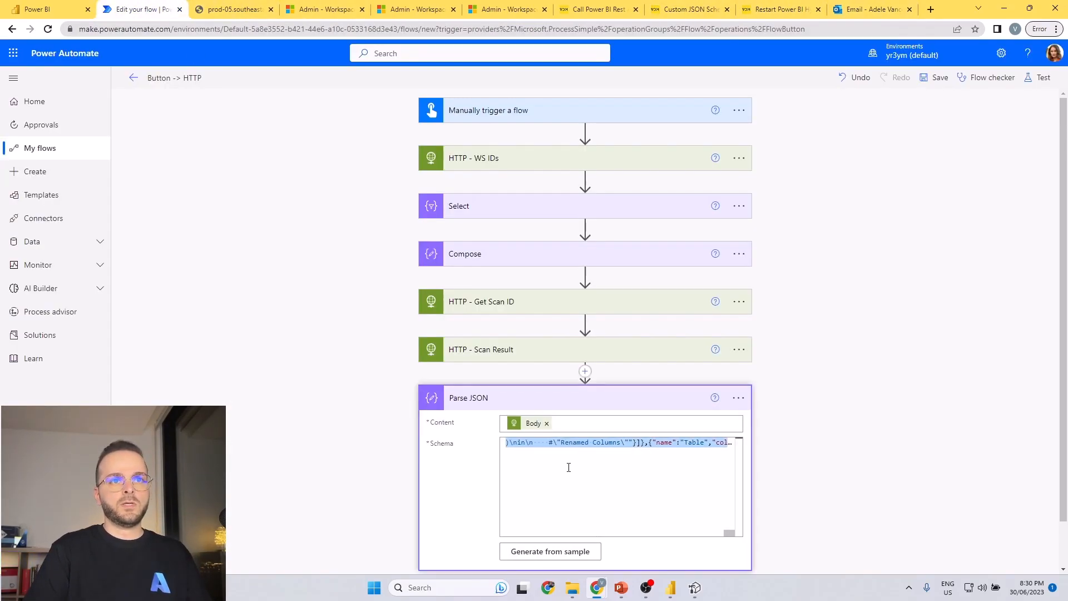
{"action": "key", "text": "ctrl+v"}
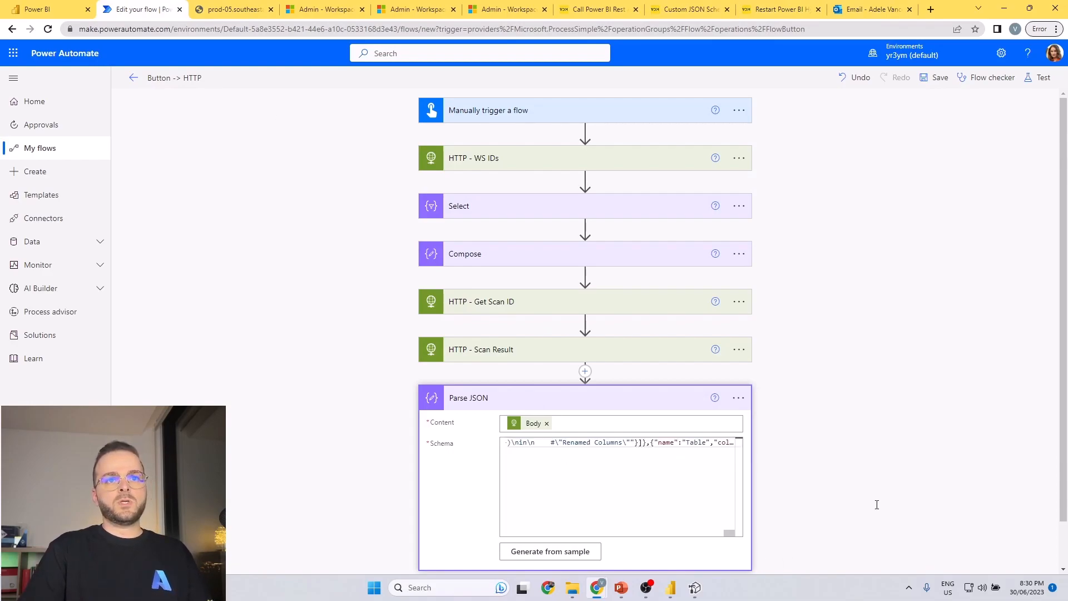
Save the flow, run a manual test and expand Parse JSON in the finished run.
{"action": "left_click", "coordinate": [1036, 77]}
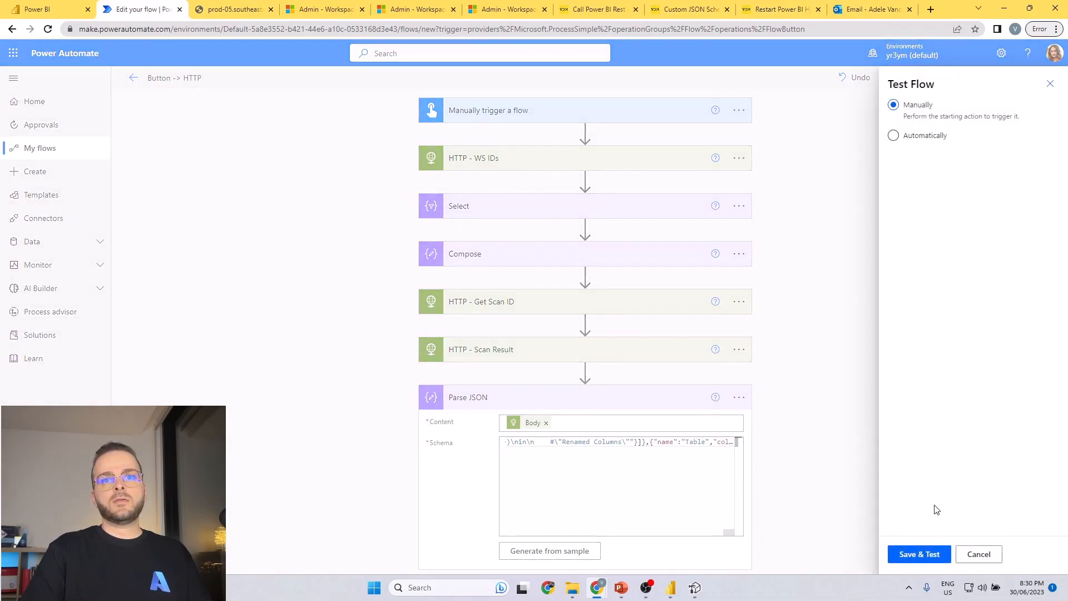
{"action": "left_click", "coordinate": [918, 554]}
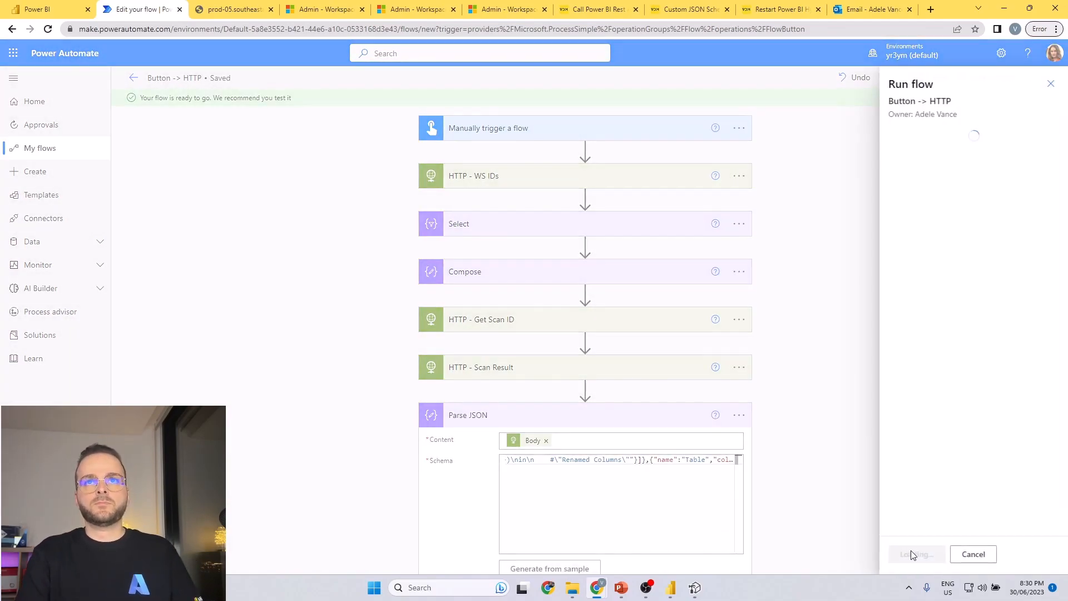
{"action": "left_click", "coordinate": [911, 553]}
{"action": "left_click", "coordinate": [911, 555]}
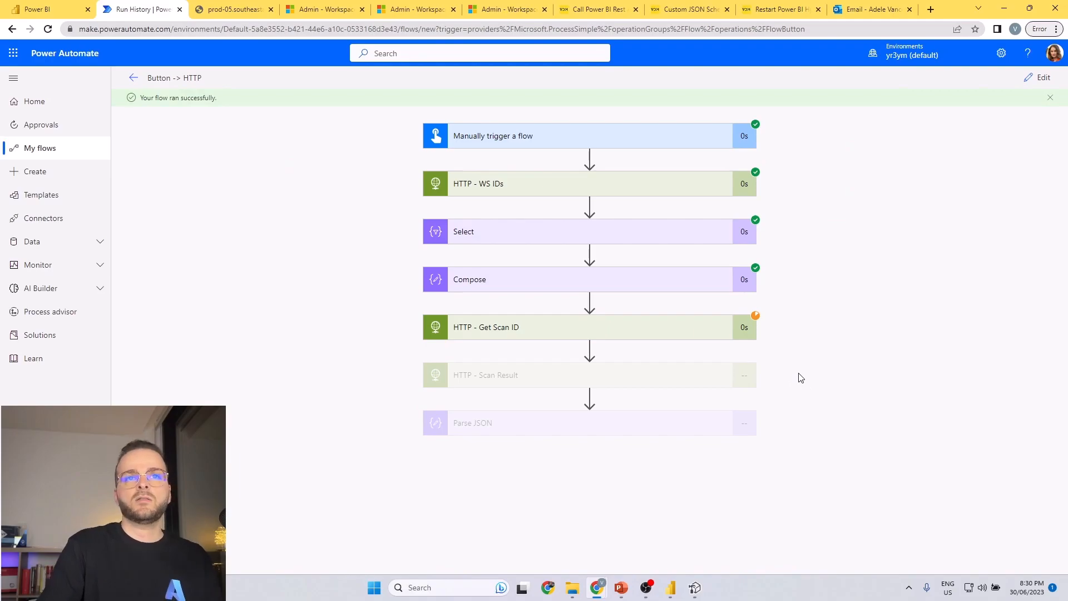
{"action": "left_click", "coordinate": [682, 426]}
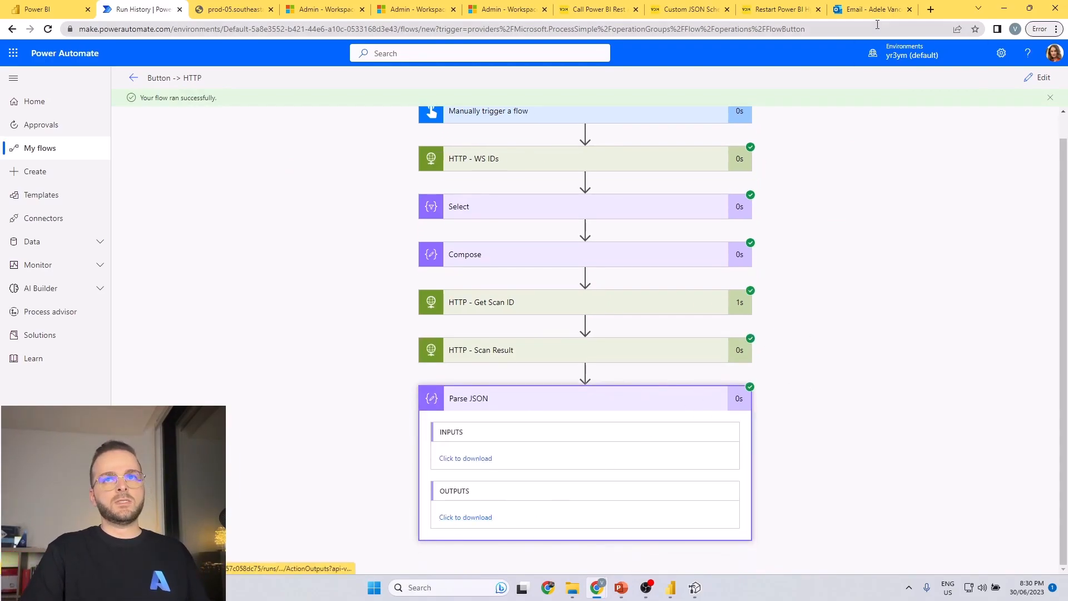
Edit the flow again and add a Select data operation after Parse JSON.
{"action": "left_click", "coordinate": [1039, 78]}
{"action": "scroll", "coordinate": [594, 458], "scroll_direction": "down", "scroll_amount": 1}
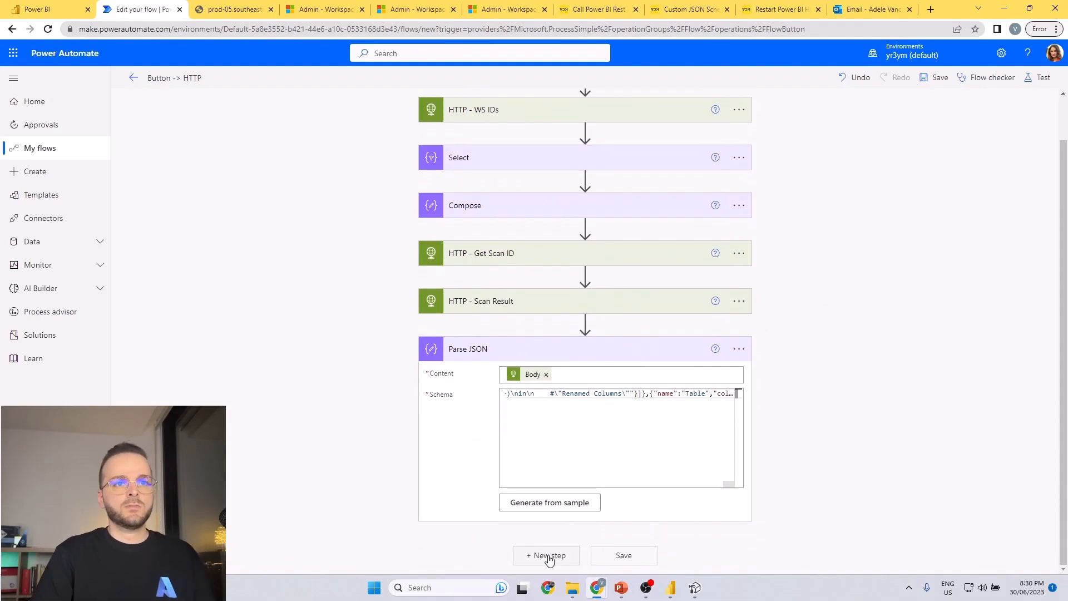
{"action": "type", "text": "sel"}
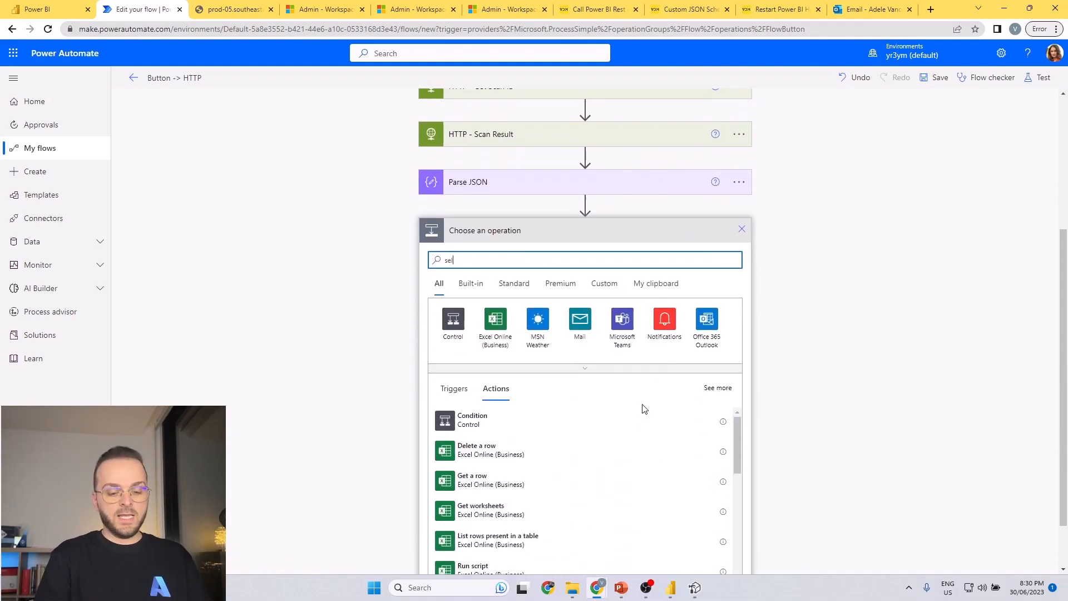
{"action": "left_click", "coordinate": [451, 318]}
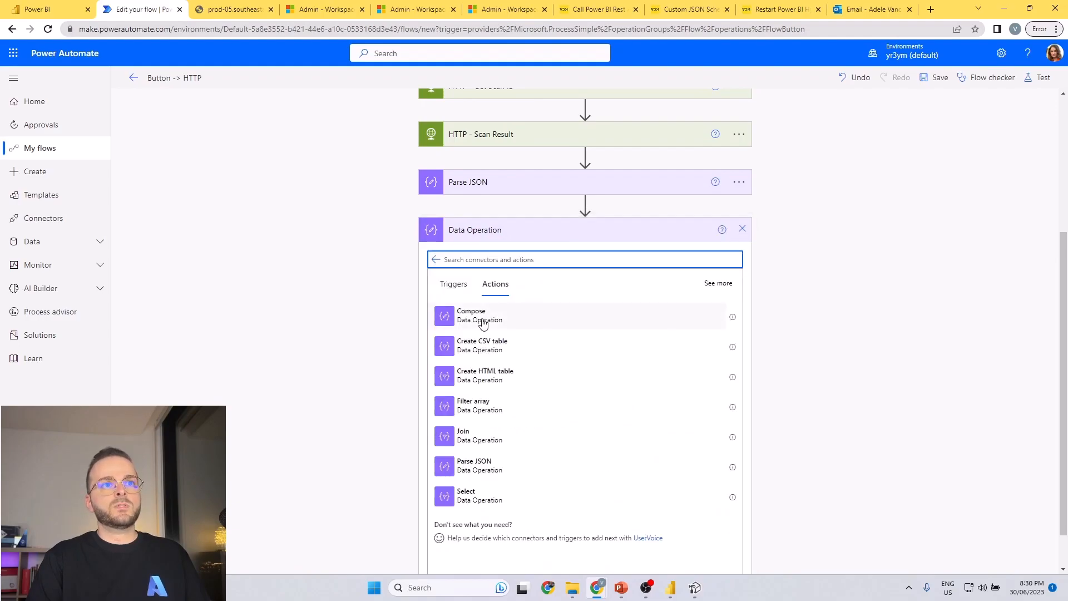
{"action": "left_click", "coordinate": [481, 496]}
Set the From input of Select 2 to the Body of Parse JSON and enter "i" as the first map key.
{"action": "left_click", "coordinate": [554, 469]}
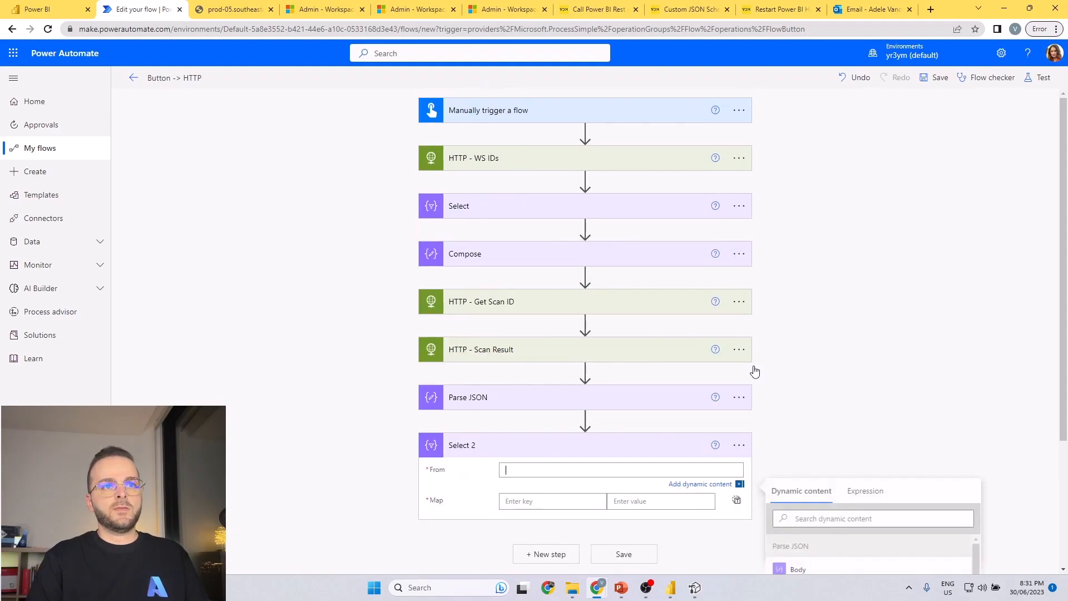
{"action": "left_click", "coordinate": [859, 401]}
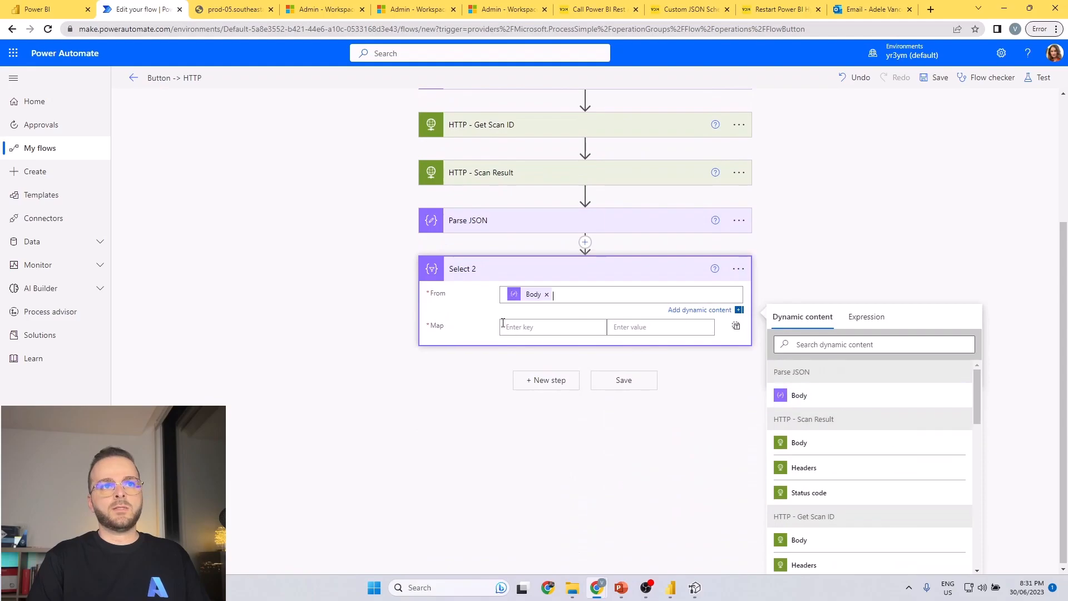
{"action": "left_click", "coordinate": [655, 325]}
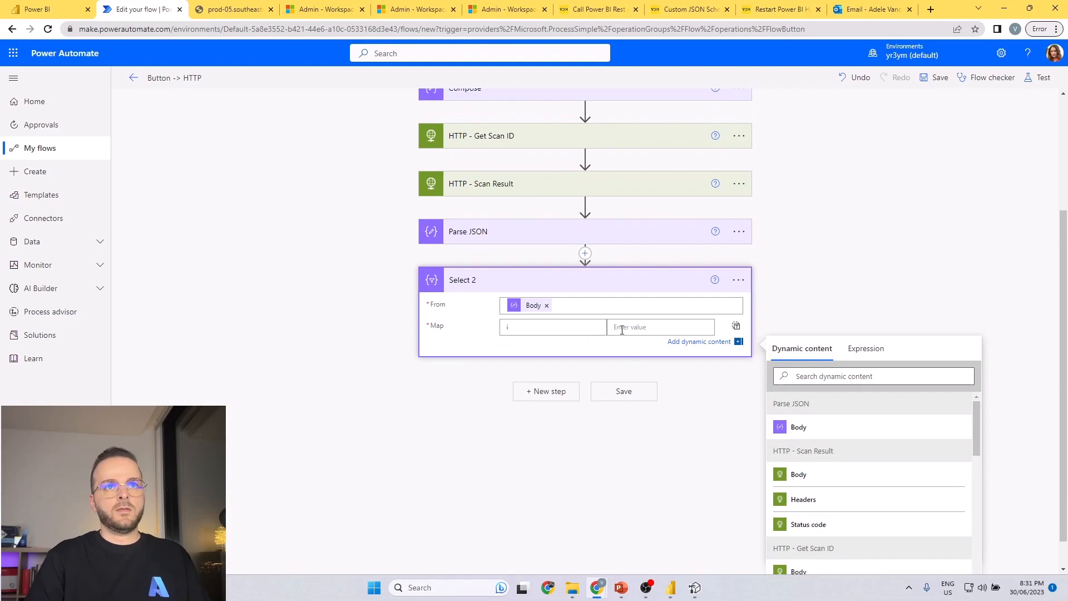
{"action": "type", "text": "i"}
Look through the dynamic content available to Select 2 and expand the Parse JSON action to check its schema.
{"action": "left_click", "coordinate": [816, 384]}
{"action": "scroll", "coordinate": [834, 410], "scroll_direction": "down", "scroll_amount": 3}
{"action": "scroll", "coordinate": [832, 410], "scroll_direction": "up", "scroll_amount": 3}
{"action": "left_click", "coordinate": [506, 192]}
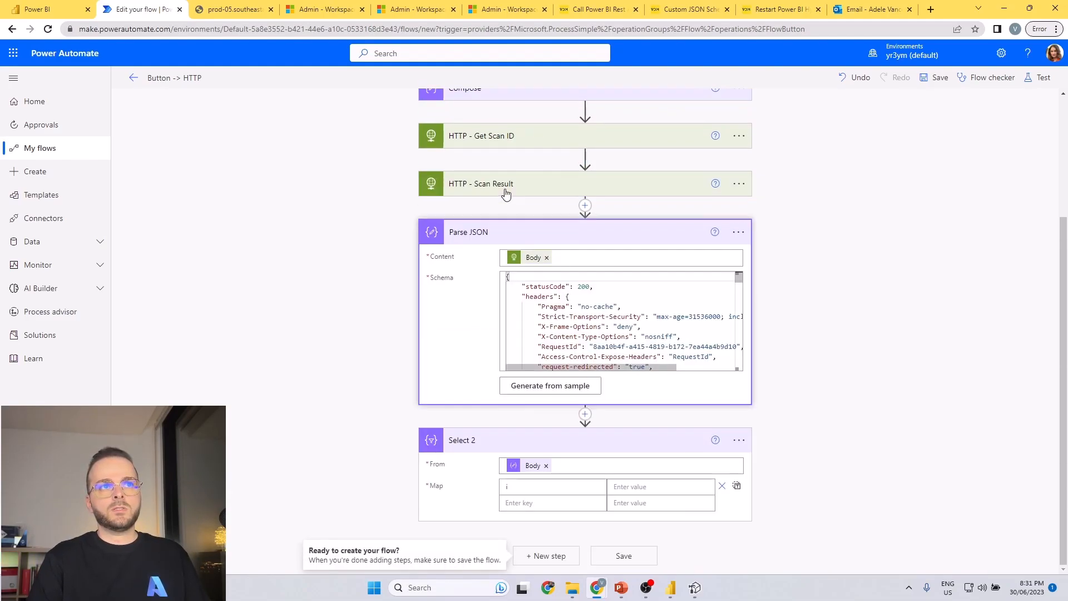
Collapse Parse JSON and check the dynamic content offered for the From input and first map value of Select 2.
{"action": "left_click", "coordinate": [508, 239]}
{"action": "left_click", "coordinate": [603, 459]}
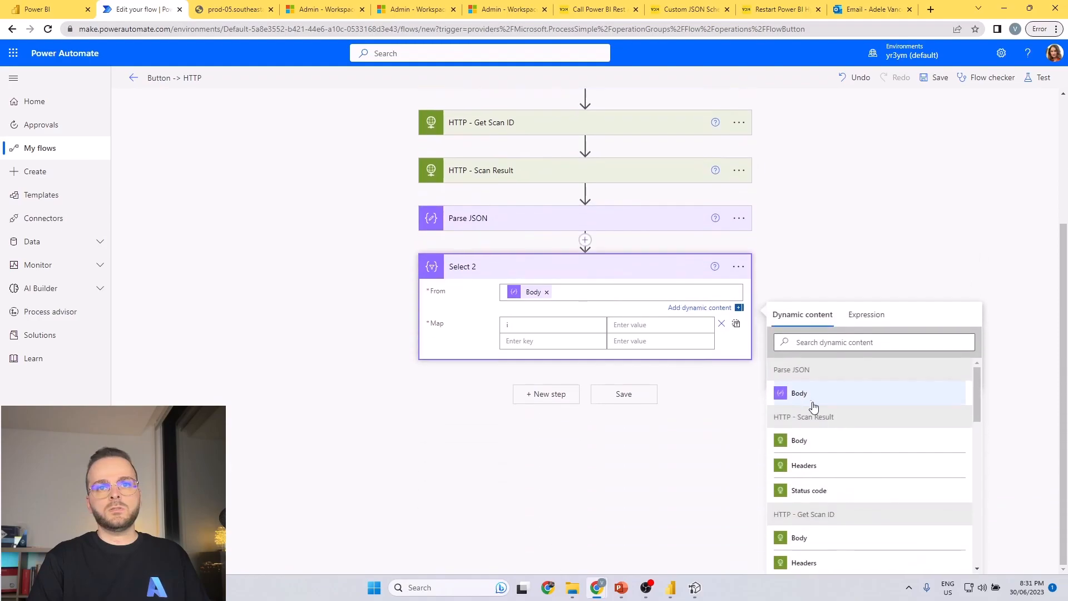
{"action": "left_click", "coordinate": [593, 323]}
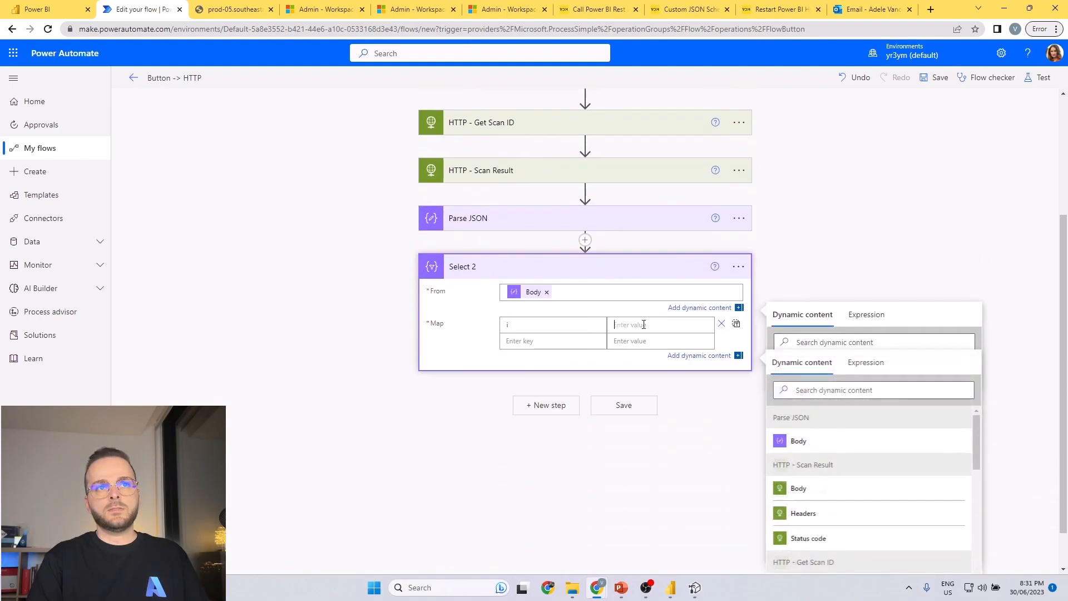
{"action": "scroll", "coordinate": [806, 446], "scroll_direction": "down", "scroll_amount": 1}
{"action": "scroll", "coordinate": [835, 448], "scroll_direction": "up", "scroll_amount": 2}
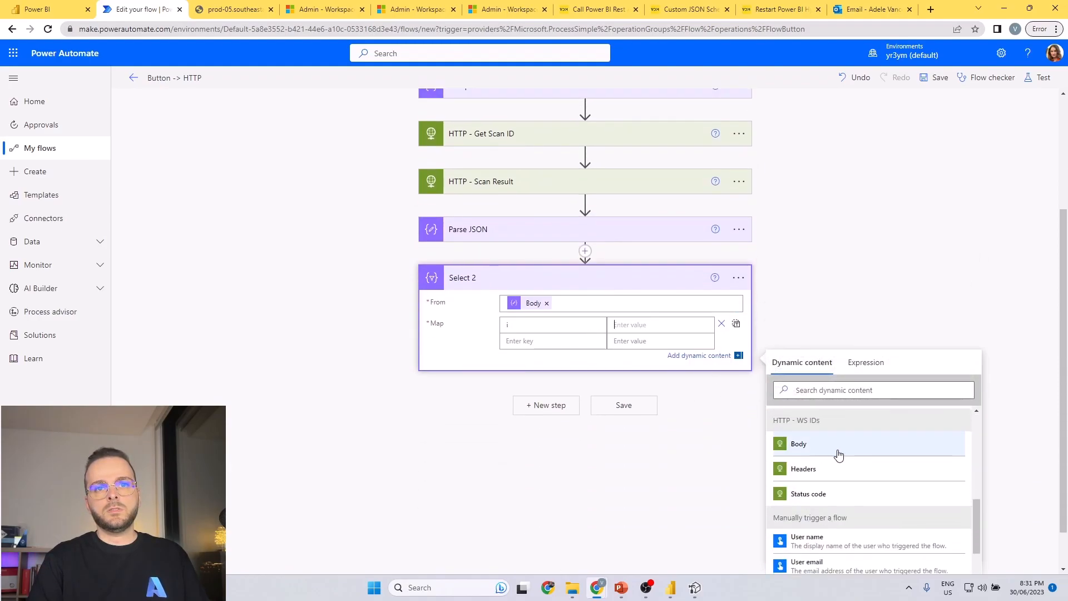
{"action": "scroll", "coordinate": [627, 255], "scroll_direction": "up", "scroll_amount": 2}
Expand the Parse JSON action and clear its whole schema.
{"action": "left_click", "coordinate": [626, 281]}
{"action": "scroll", "coordinate": [612, 388], "scroll_direction": "down", "scroll_amount": 15}
{"action": "scroll", "coordinate": [612, 388], "scroll_direction": "up", "scroll_amount": 15}
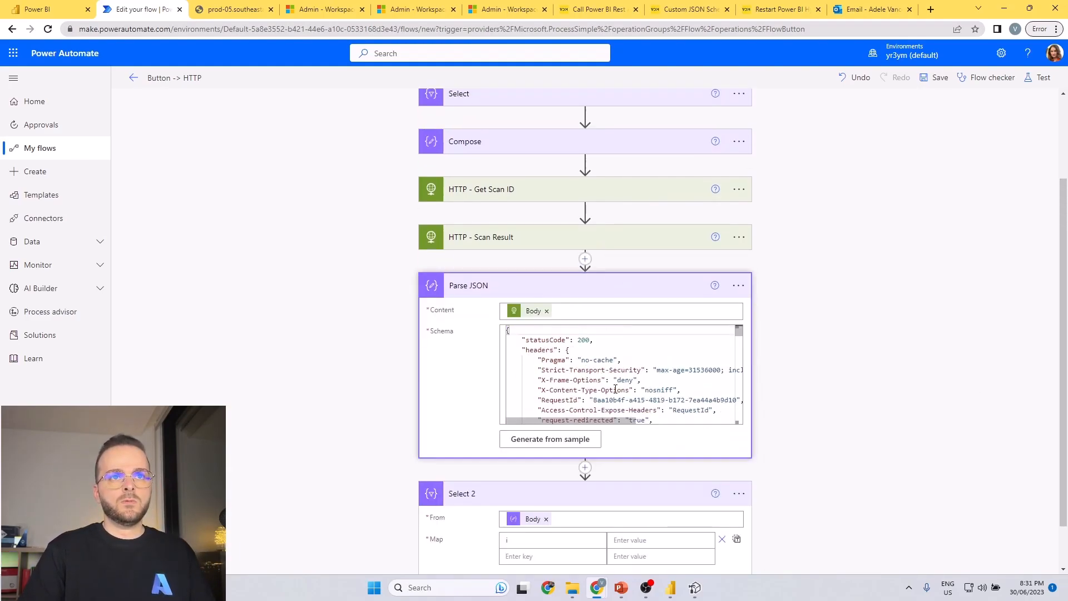
{"action": "key", "text": "ctrl+a"}
{"action": "key", "text": "Delete"}
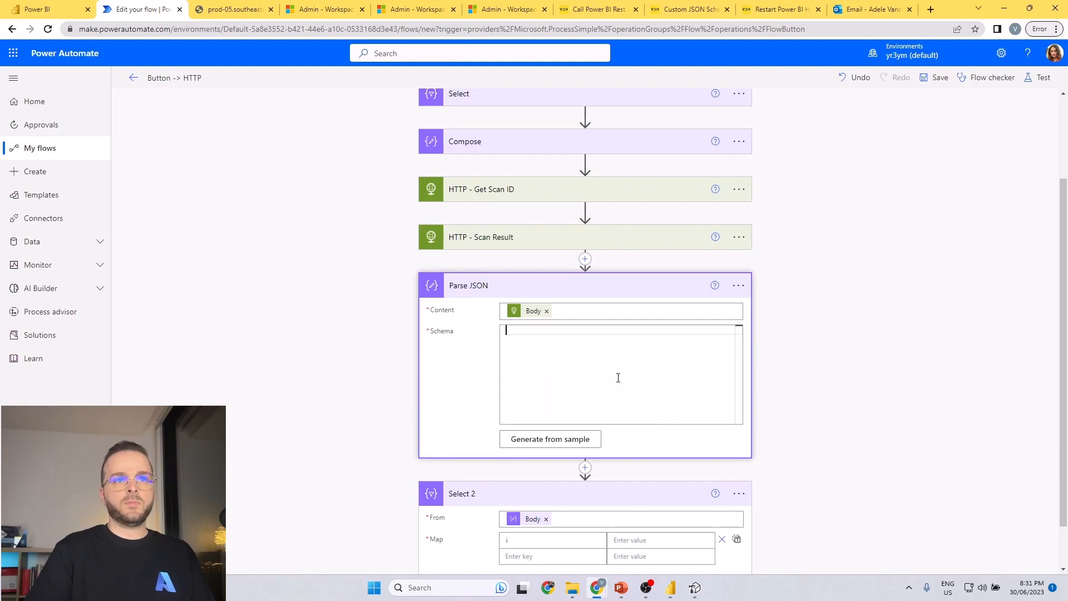
Try to copy the custom JSON schema from the article's code block into the Parse JSON schema, and clear the pasted content.
{"action": "left_click", "coordinate": [797, 7]}
{"action": "left_click", "coordinate": [598, 8]}
{"action": "left_click", "coordinate": [690, 8]}
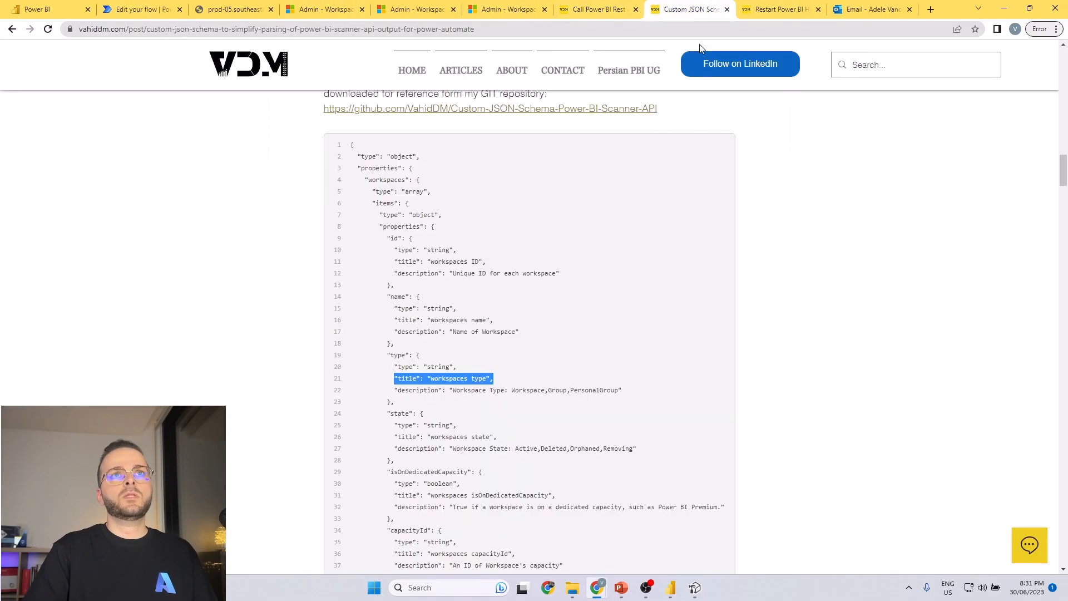
{"action": "left_click", "coordinate": [626, 186]}
{"action": "left_click", "coordinate": [720, 144]}
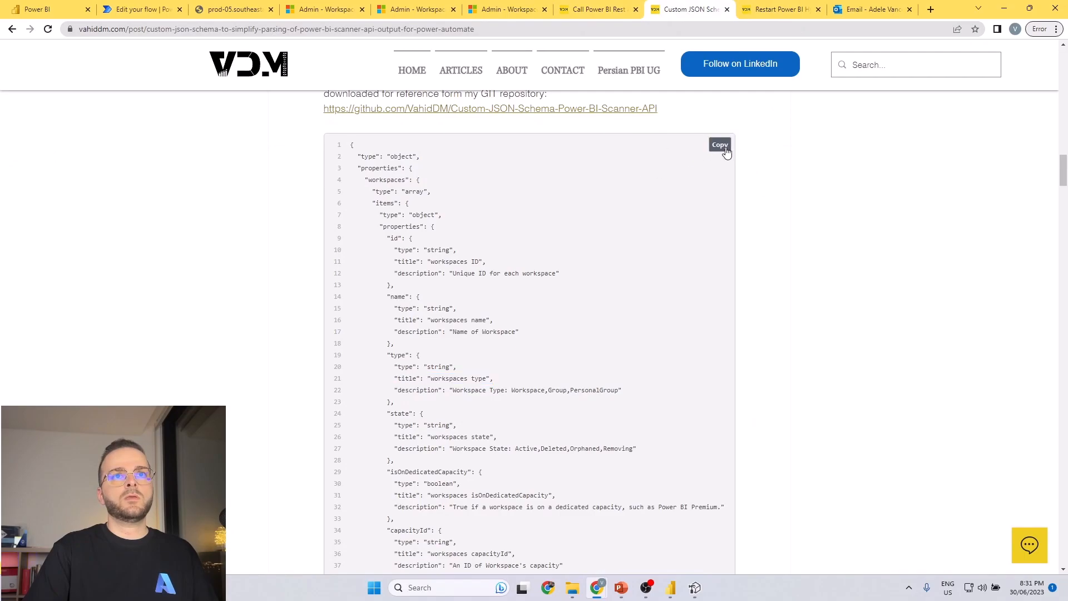
{"action": "left_click", "coordinate": [143, 8]}
{"action": "left_click", "coordinate": [553, 345]}
{"action": "key", "text": "ctrl+v"}
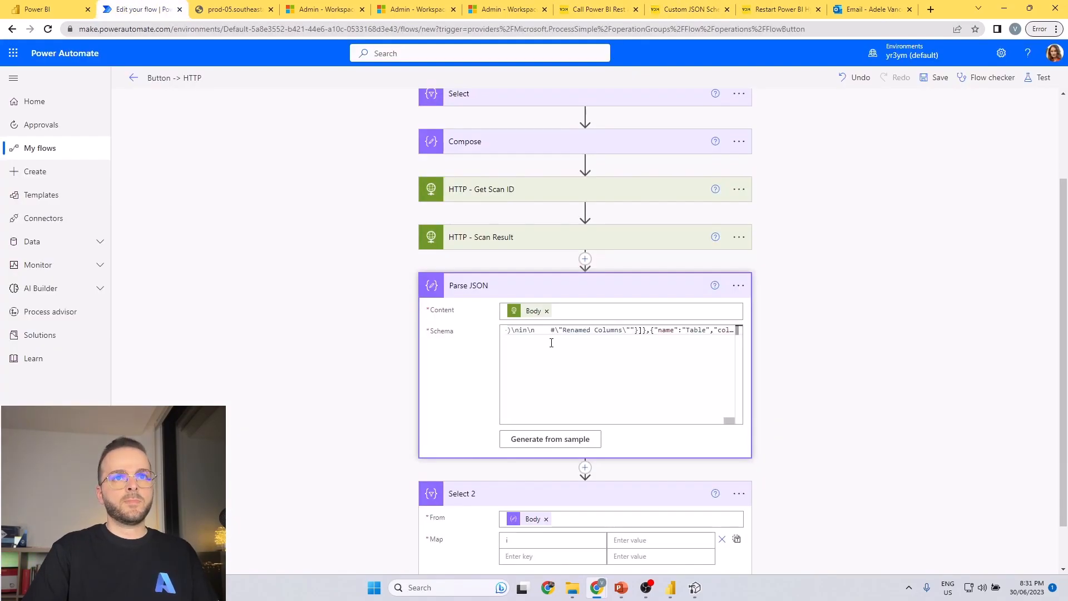
{"action": "key", "text": "ctrl+a"}
{"action": "key", "text": "BackSpace"}
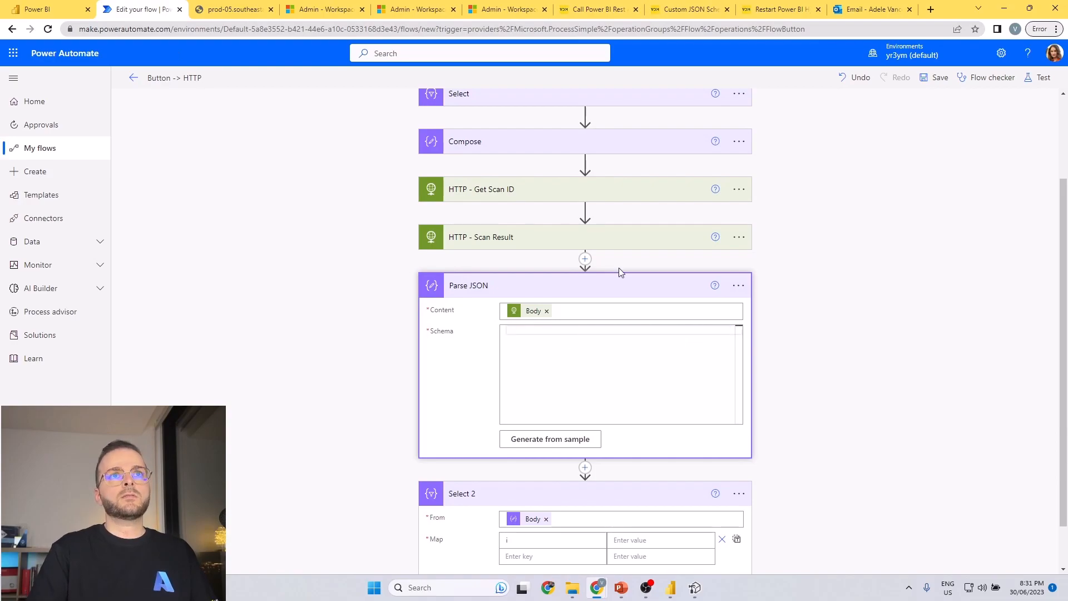
Select the article's complete custom JSON schema, lines 1 to 525, and paste it into the Parse JSON schema.
{"action": "left_click", "coordinate": [596, 9]}
{"action": "left_click", "coordinate": [682, 9]}
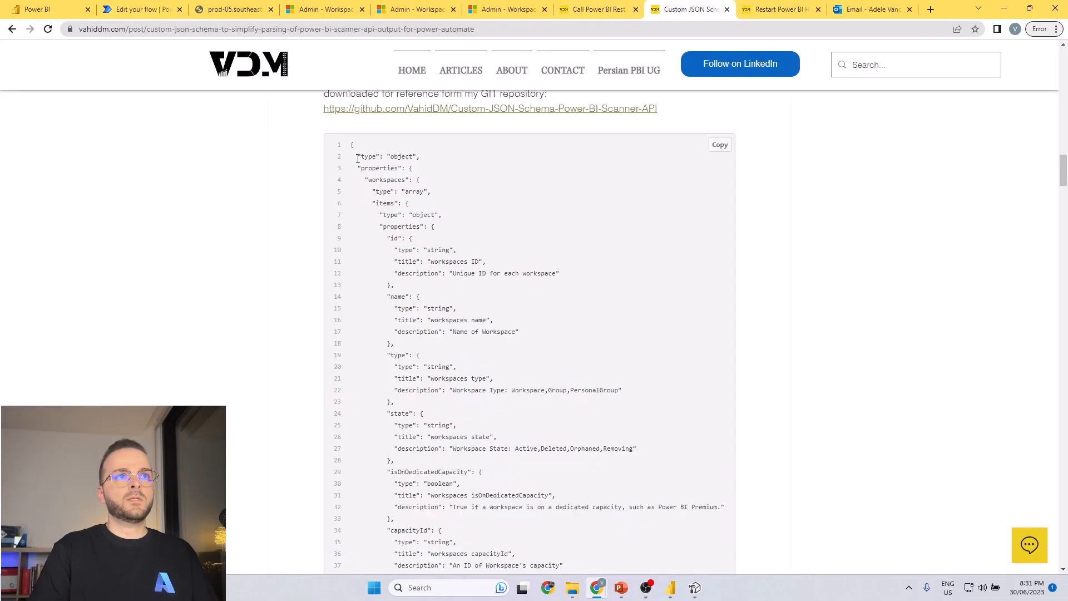
{"action": "left_click_drag", "start_coordinate": [351, 144], "coordinate": [494, 493]}
{"action": "scroll", "coordinate": [492, 493], "scroll_direction": "down", "scroll_amount": 20}
{"action": "scroll", "coordinate": [444, 450], "scroll_direction": "down", "scroll_amount": 20}
{"action": "scroll", "coordinate": [450, 417], "scroll_direction": "down", "scroll_amount": 7}
{"action": "scroll", "coordinate": [394, 341], "scroll_direction": "up", "scroll_amount": 8}
{"action": "left_click", "coordinate": [367, 426], "text": "shift"}
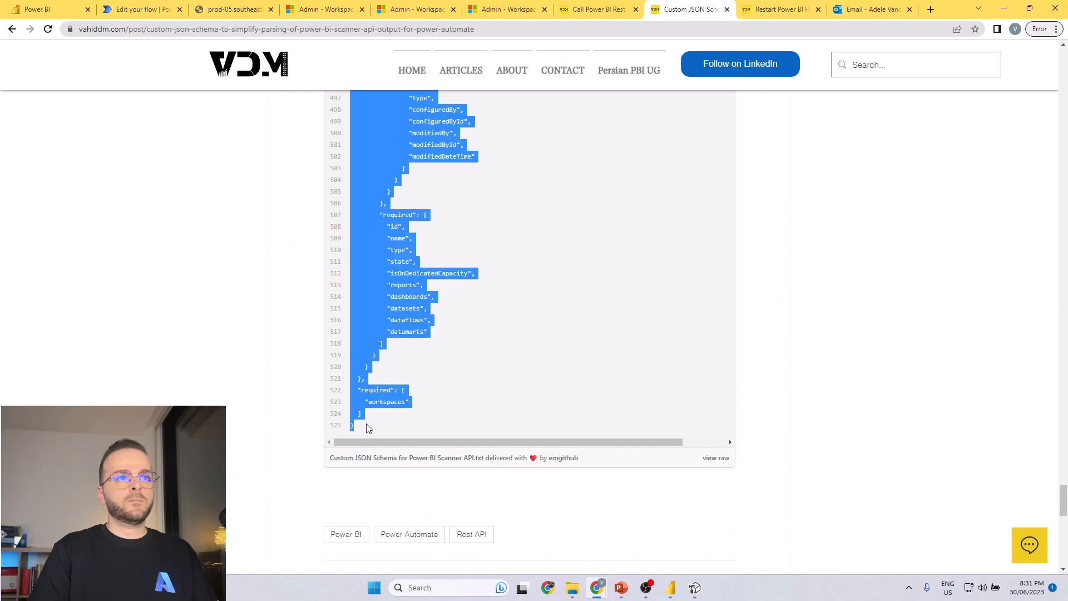
{"action": "left_click", "coordinate": [142, 9]}
{"action": "key", "text": "ctrl+v"}
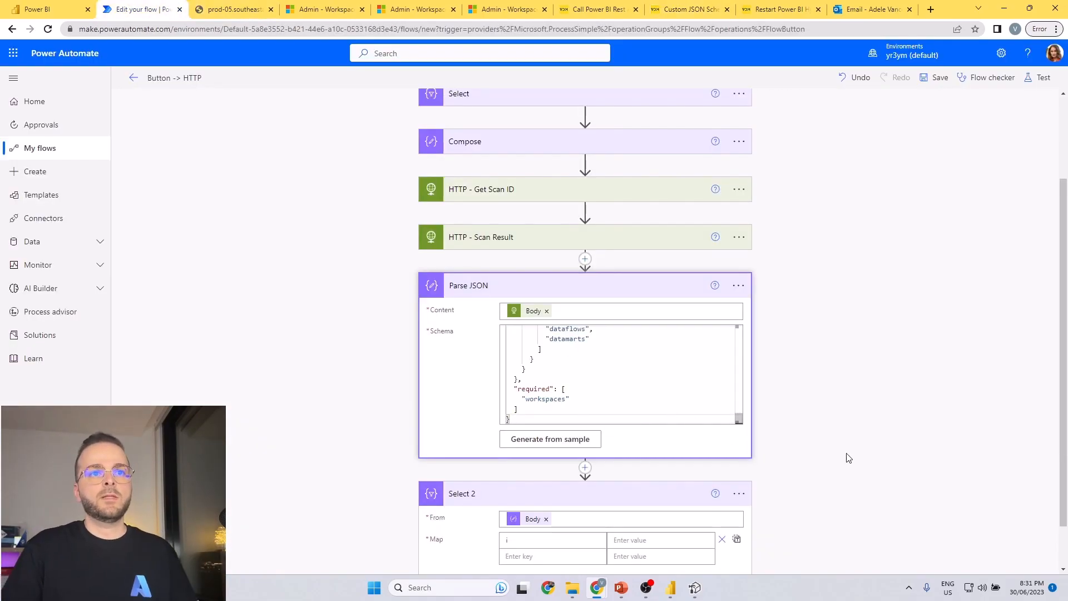
Examine the Parse JSON dynamic content offered for the From input and first map value of Select 2 under the new schema.
{"action": "scroll", "coordinate": [766, 469], "scroll_direction": "down", "scroll_amount": 2}
{"action": "left_click", "coordinate": [567, 467]}
{"action": "left_click", "coordinate": [546, 299]}
{"action": "scroll", "coordinate": [886, 441], "scroll_direction": "down", "scroll_amount": 2}
{"action": "left_click", "coordinate": [803, 461]}
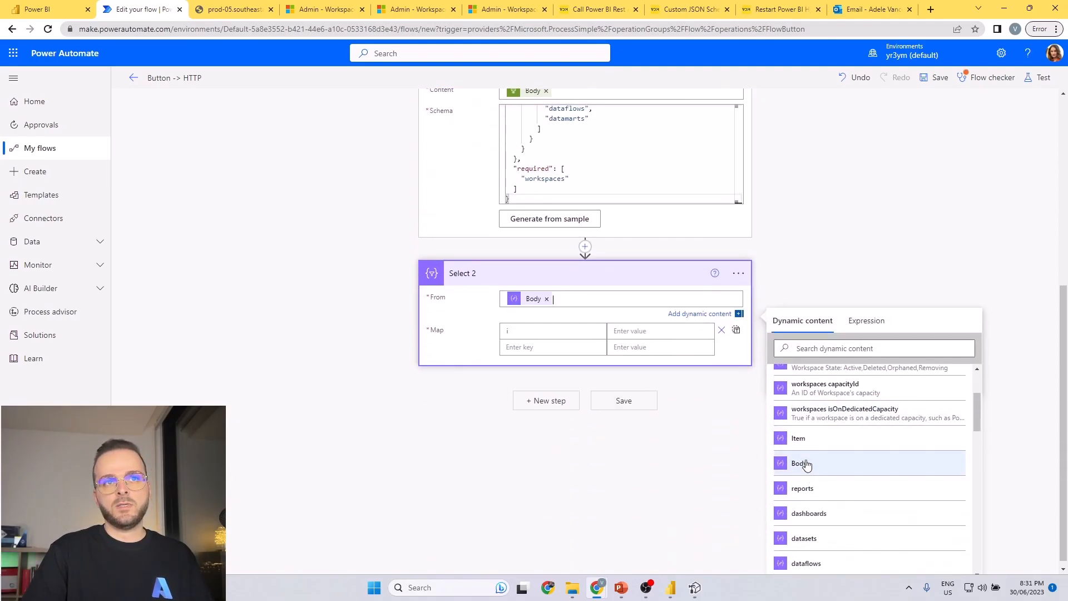
{"action": "left_click", "coordinate": [623, 332]}
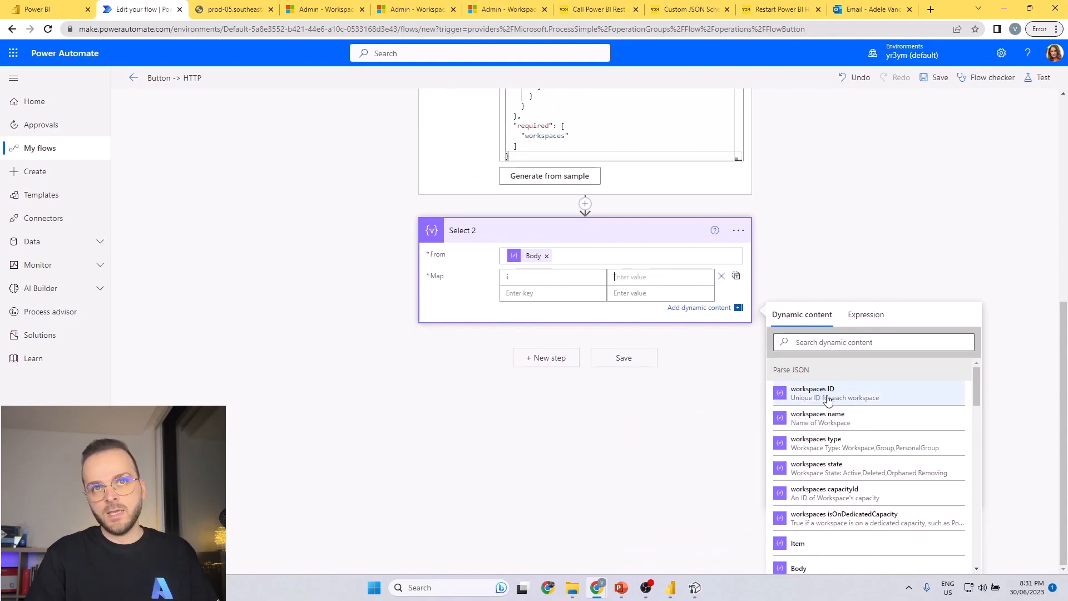
{"action": "scroll", "coordinate": [842, 428], "scroll_direction": "down", "scroll_amount": 5}
{"action": "scroll", "coordinate": [842, 437], "scroll_direction": "up", "scroll_amount": 10}
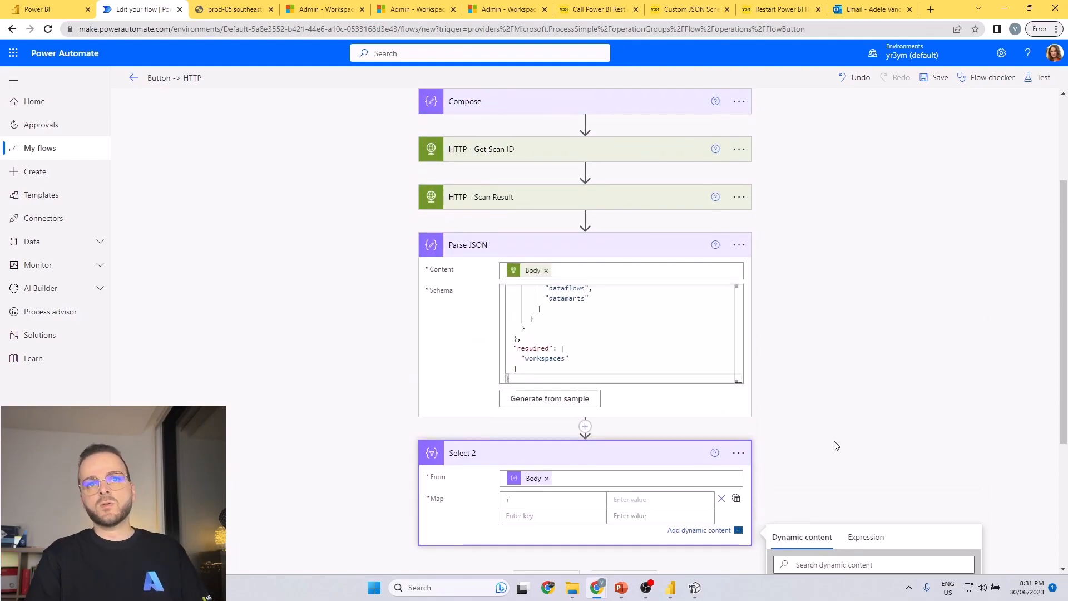
{"action": "scroll", "coordinate": [808, 333], "scroll_direction": "down", "scroll_amount": 3}
{"action": "scroll", "coordinate": [800, 329], "scroll_direction": "down", "scroll_amount": 1}
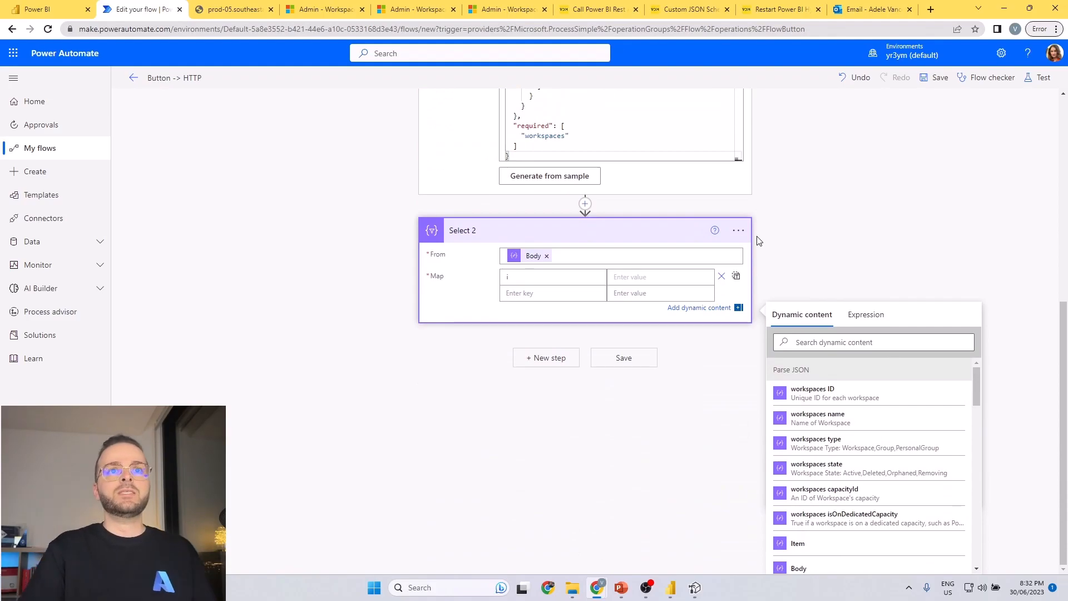
Delete the Select 2 action from the flow.
{"action": "left_click", "coordinate": [738, 229]}
{"action": "scroll", "coordinate": [758, 375], "scroll_direction": "up", "scroll_amount": 4}
{"action": "left_click", "coordinate": [738, 440]}
{"action": "left_click", "coordinate": [782, 562]}
{"action": "left_click", "coordinate": [542, 332]}
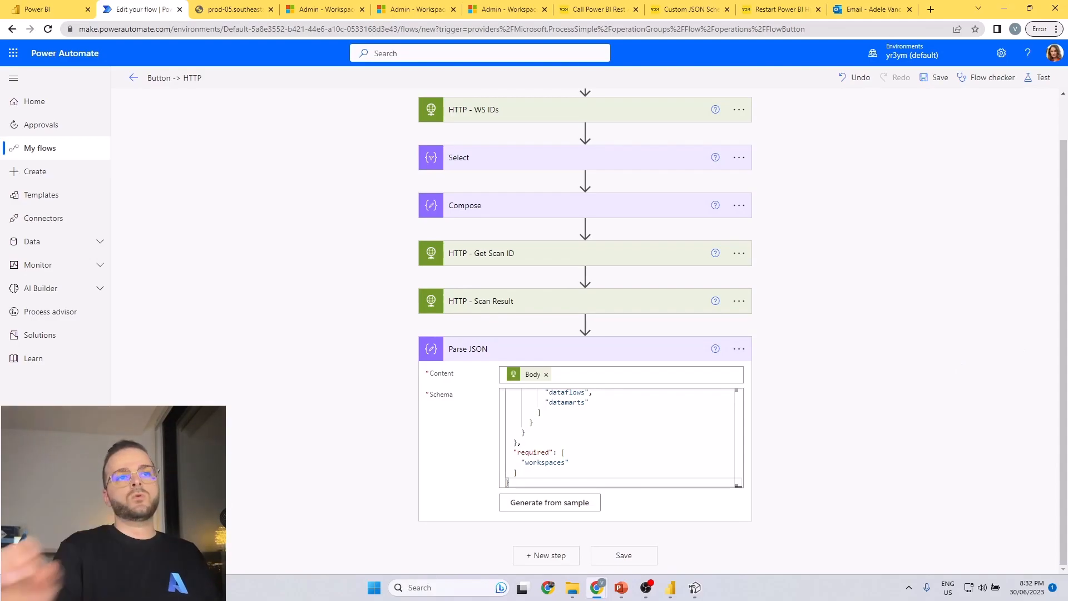
Rename the Parse JSON action as "Parse JSON - Scan output".
{"action": "scroll", "coordinate": [538, 420], "scroll_direction": "up", "scroll_amount": 10}
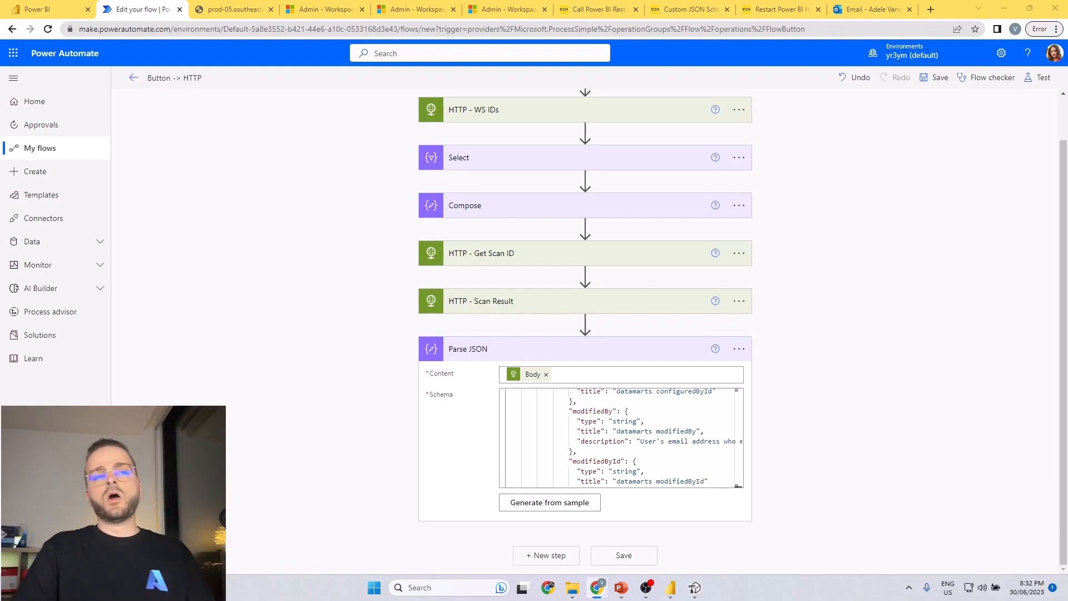
{"action": "left_click", "coordinate": [740, 349]}
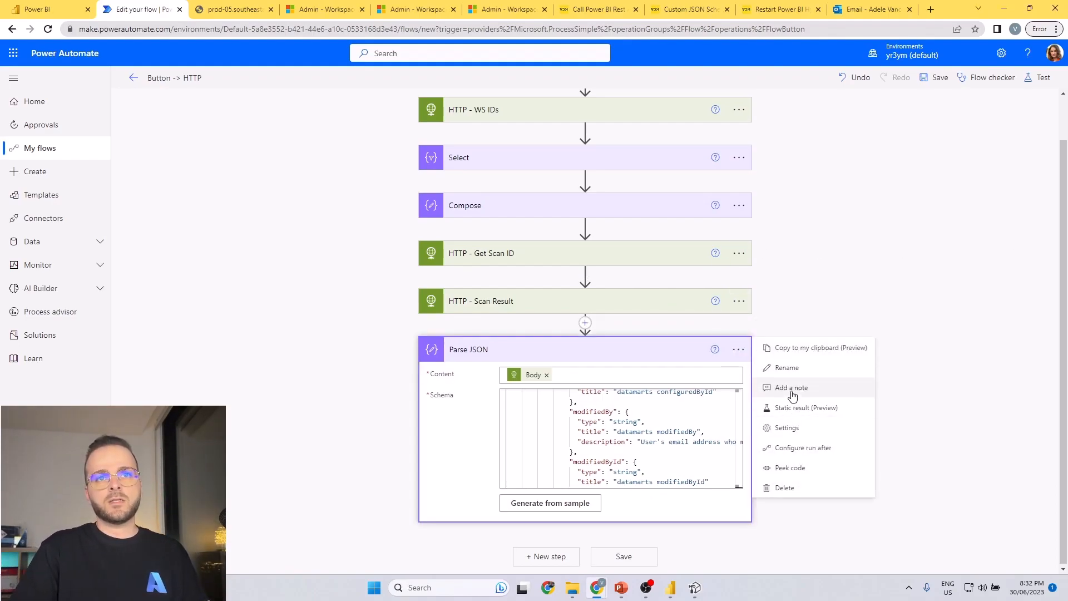
{"action": "left_click", "coordinate": [786, 369]}
{"action": "left_click", "coordinate": [564, 353]}
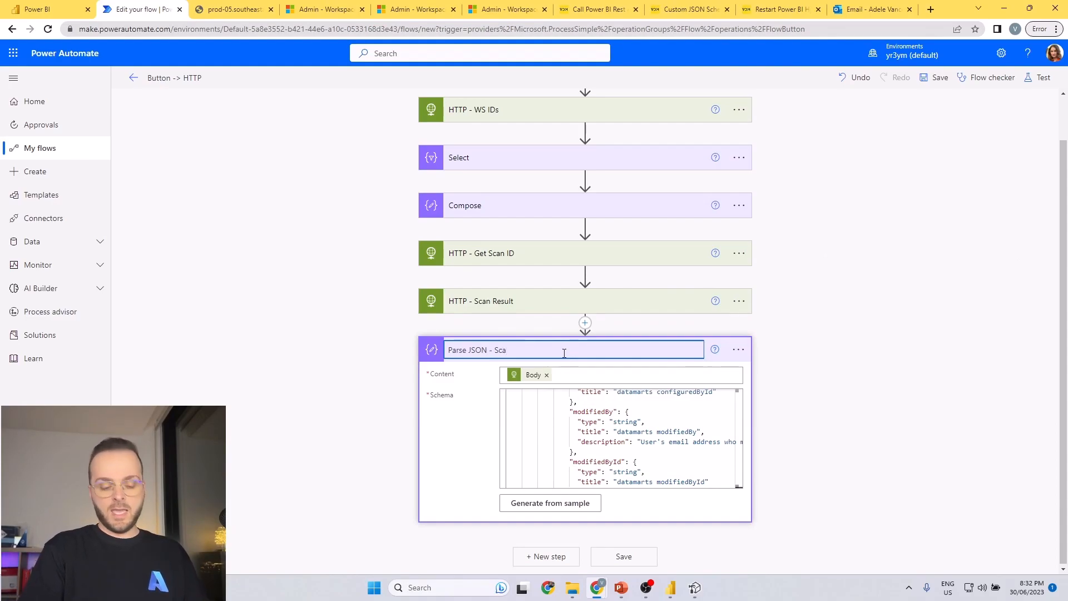
{"action": "key", "text": "Return"}
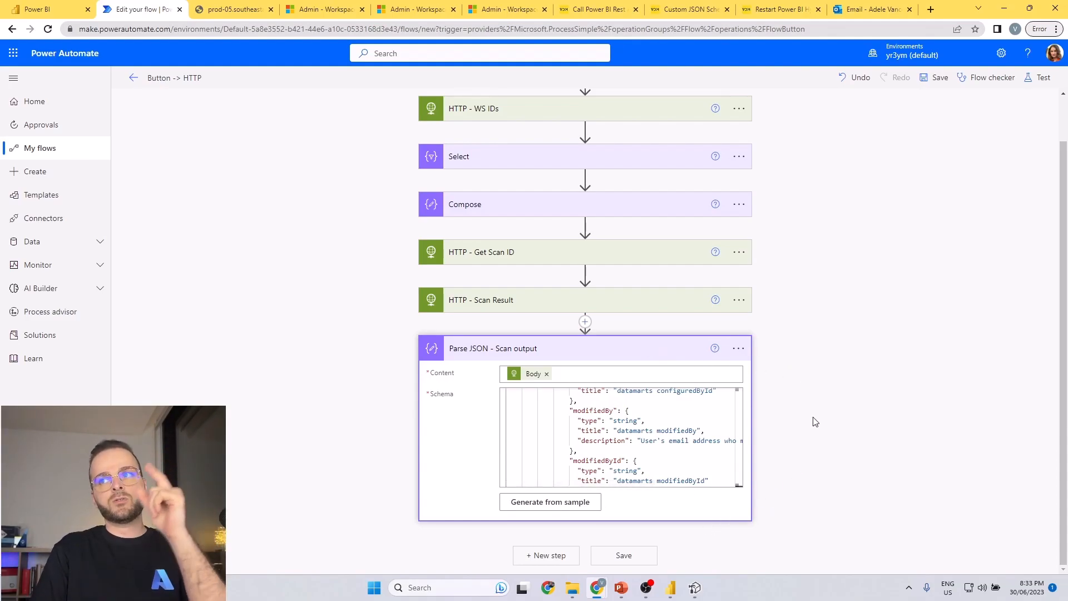
Add an Initialize variable action after Parse JSON - Scan output.
{"action": "left_click", "coordinate": [534, 558]}
{"action": "scroll", "coordinate": [787, 469], "scroll_direction": "down", "scroll_amount": 2}
{"action": "type", "text": "int"}
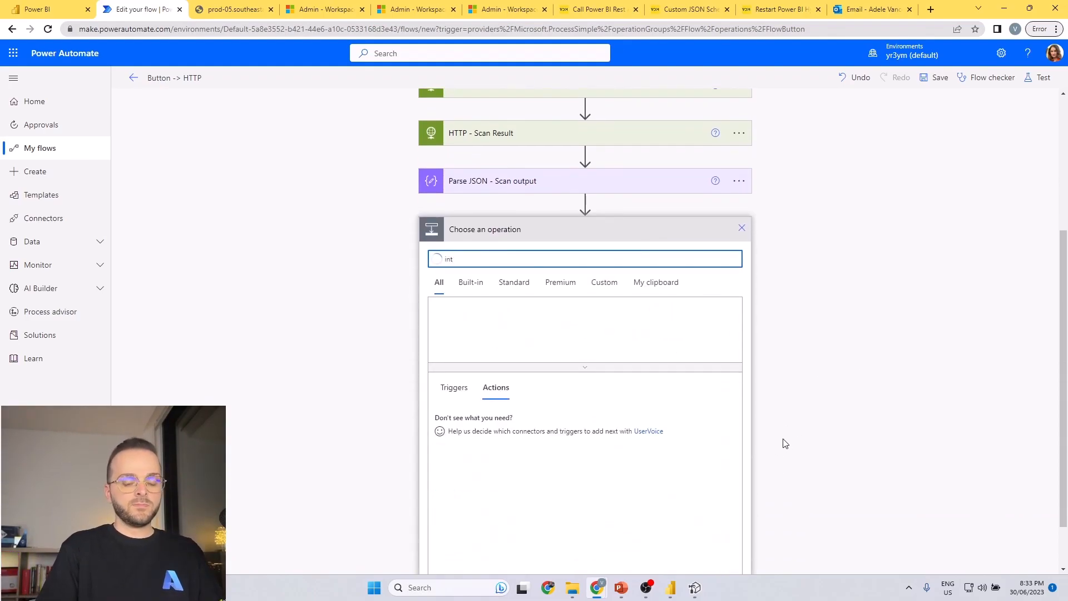
{"action": "type", "text": "i"}
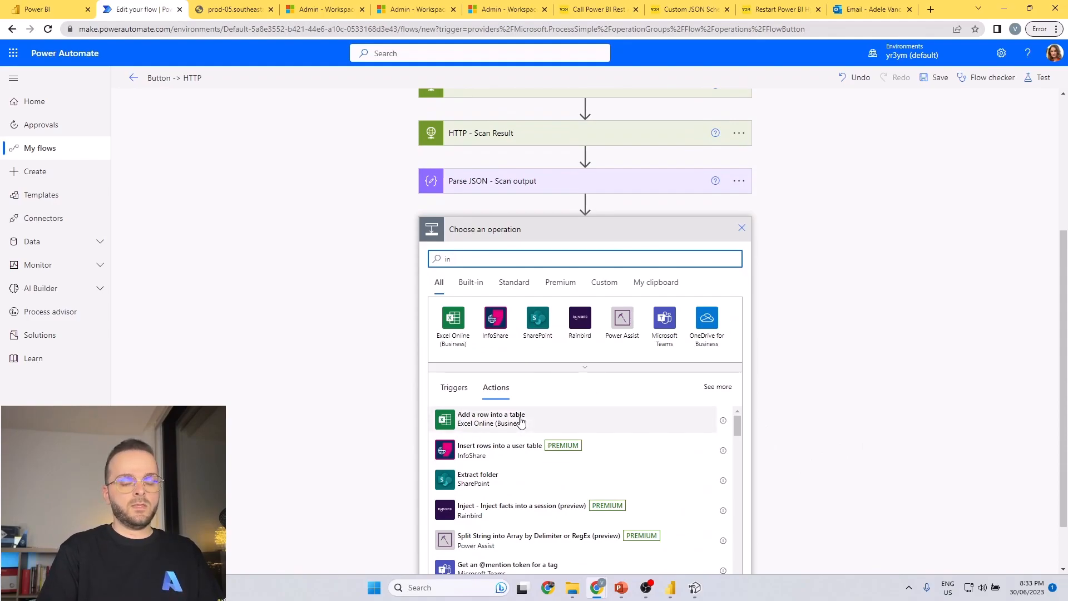
{"action": "type", "text": "itia"}
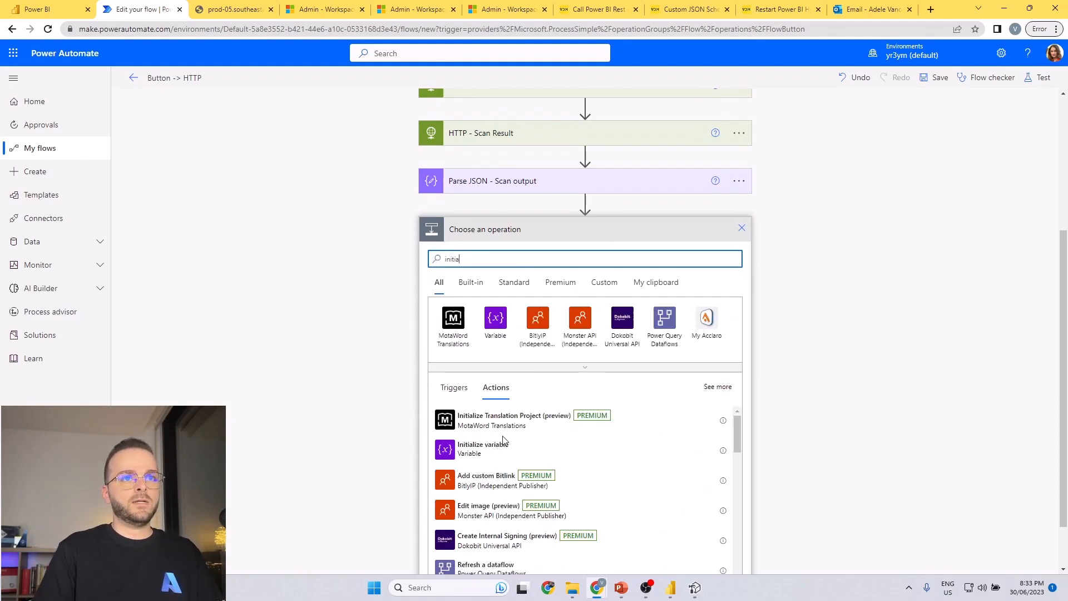
{"action": "left_click", "coordinate": [489, 448]}
Name the variable "Result" and set its type to Array, leaving the initial value empty.
{"action": "left_click", "coordinate": [566, 471]}
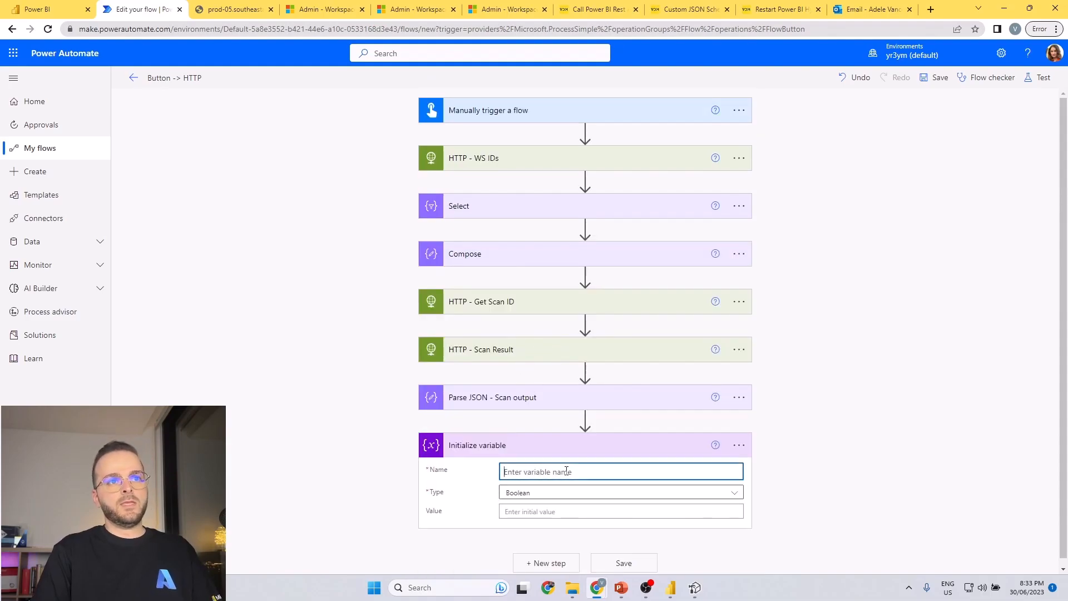
{"action": "type", "text": "Result"}
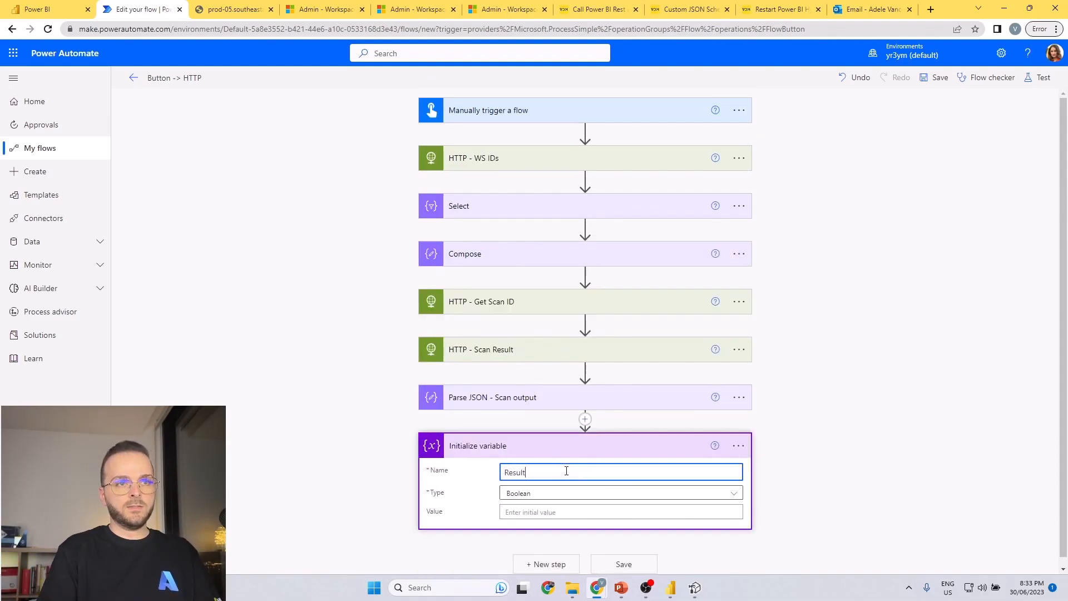
{"action": "left_click", "coordinate": [563, 490]}
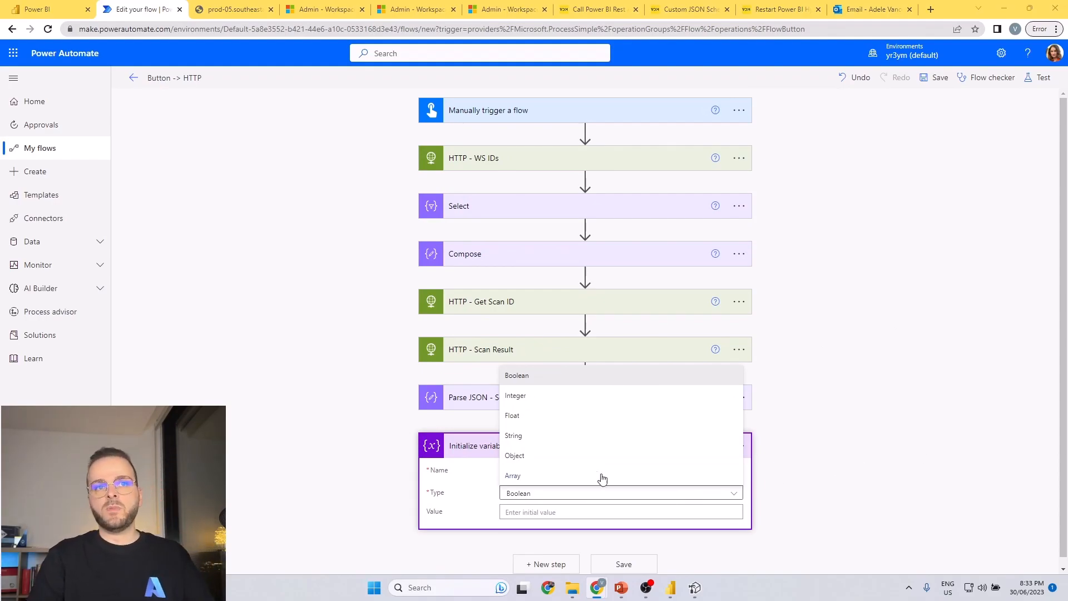
{"action": "left_click", "coordinate": [532, 475]}
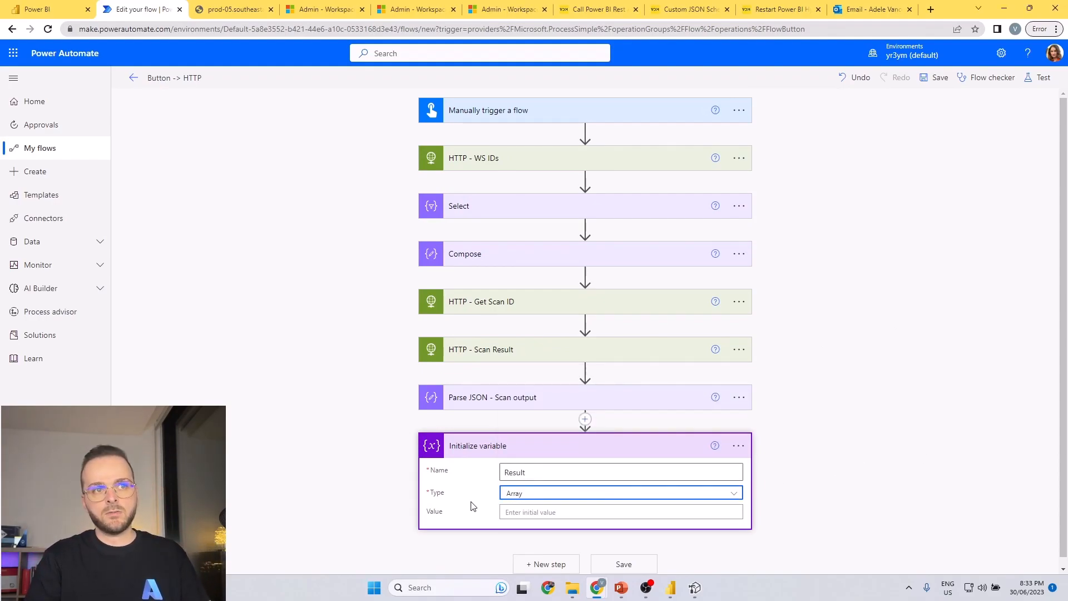
{"action": "left_click", "coordinate": [603, 511]}
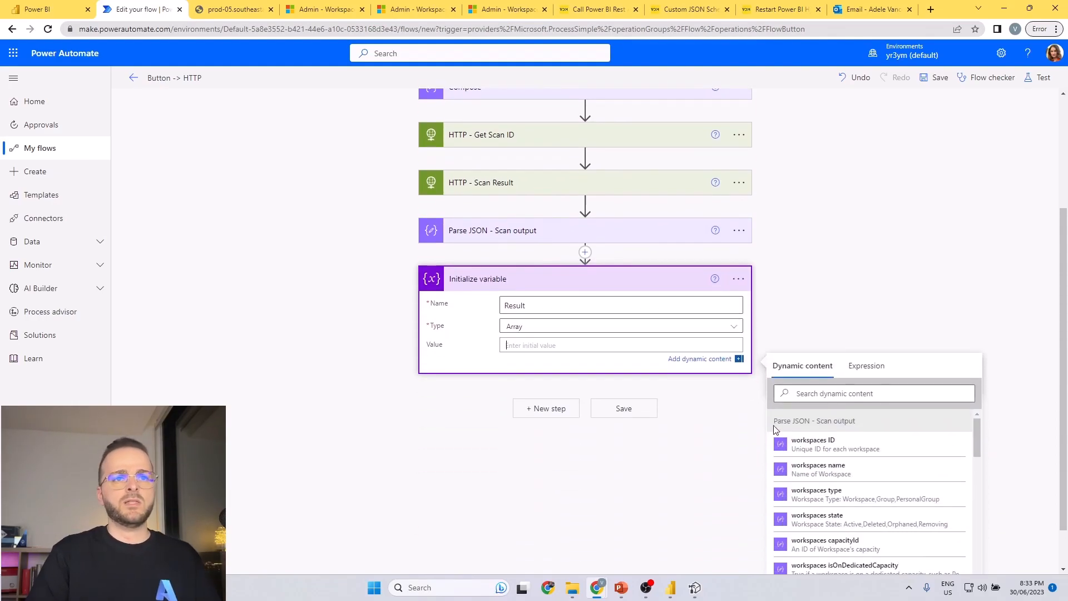
Add an Apply to each control after Initialize variable.
{"action": "left_click", "coordinate": [529, 418]}
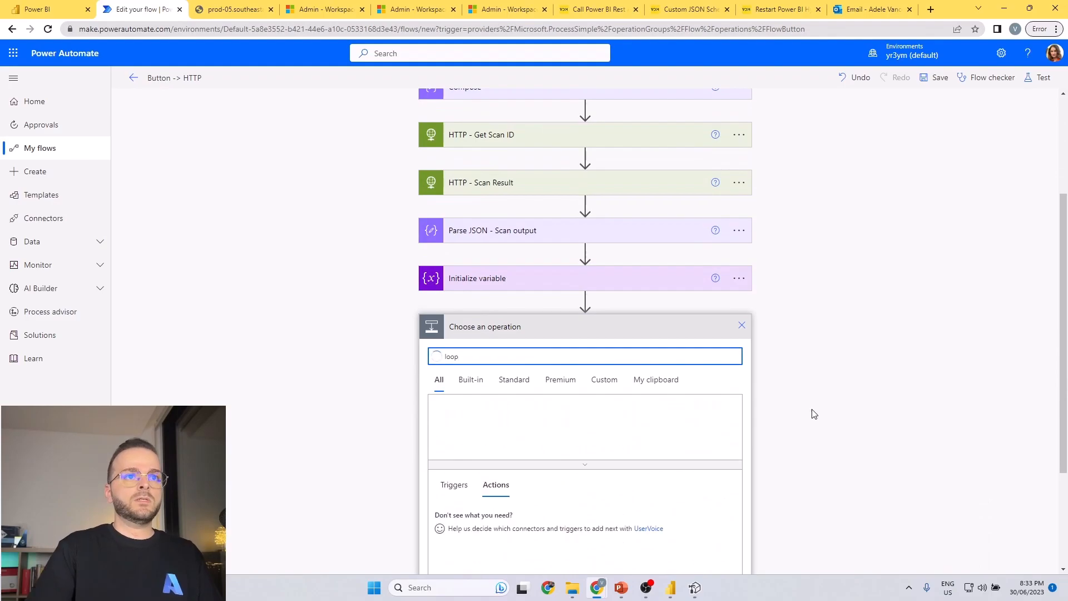
{"action": "key", "text": "ctrl+a"}
{"action": "key", "text": "BackSpace"}
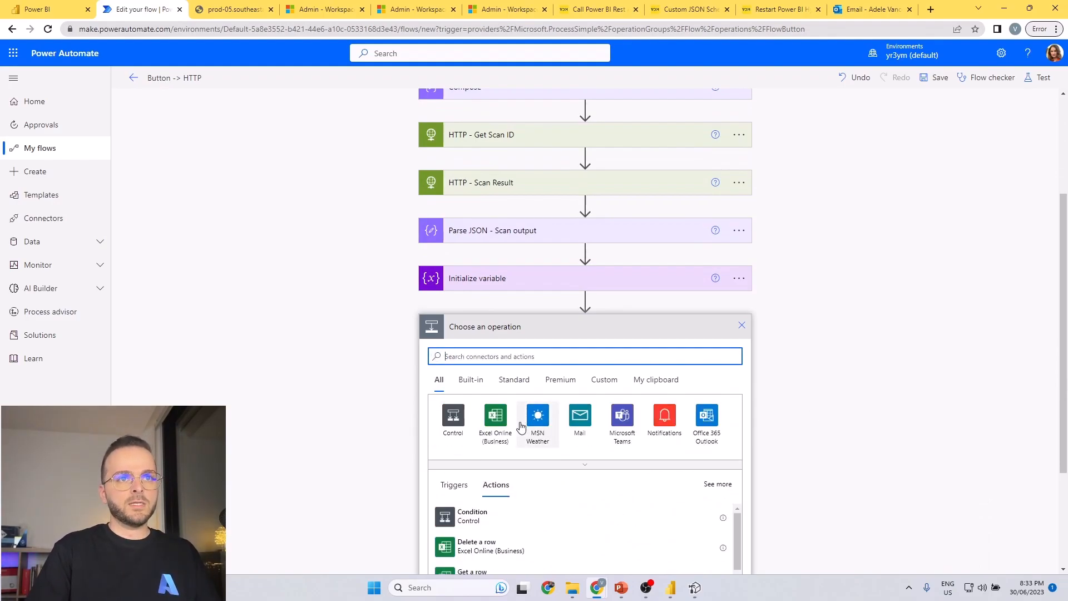
{"action": "left_click", "coordinate": [458, 421]}
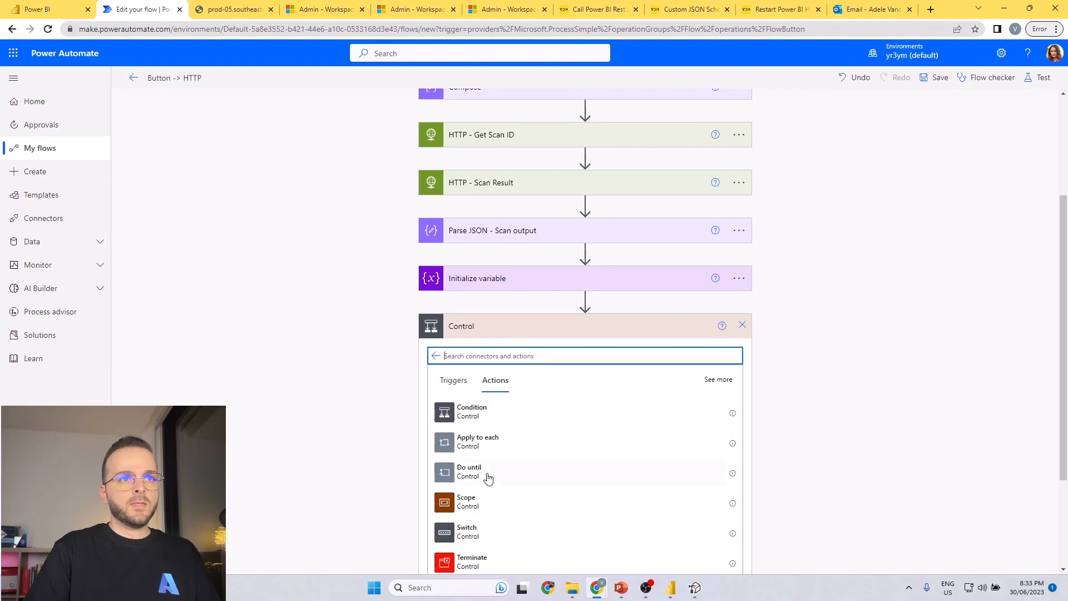
{"action": "left_click", "coordinate": [506, 394]}
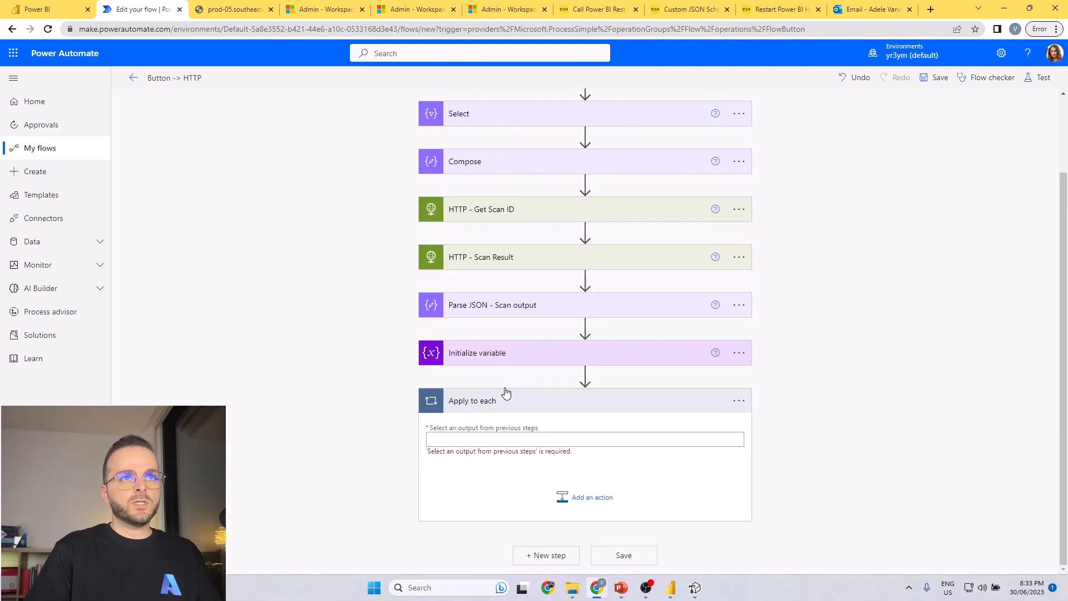
Set the Apply to each loop's input to the workspaces output of Parse JSON - Scan output.
{"action": "left_click", "coordinate": [505, 439]}
{"action": "type", "text": "wo"}
{"action": "scroll", "coordinate": [875, 410], "scroll_direction": "down", "scroll_amount": 3}
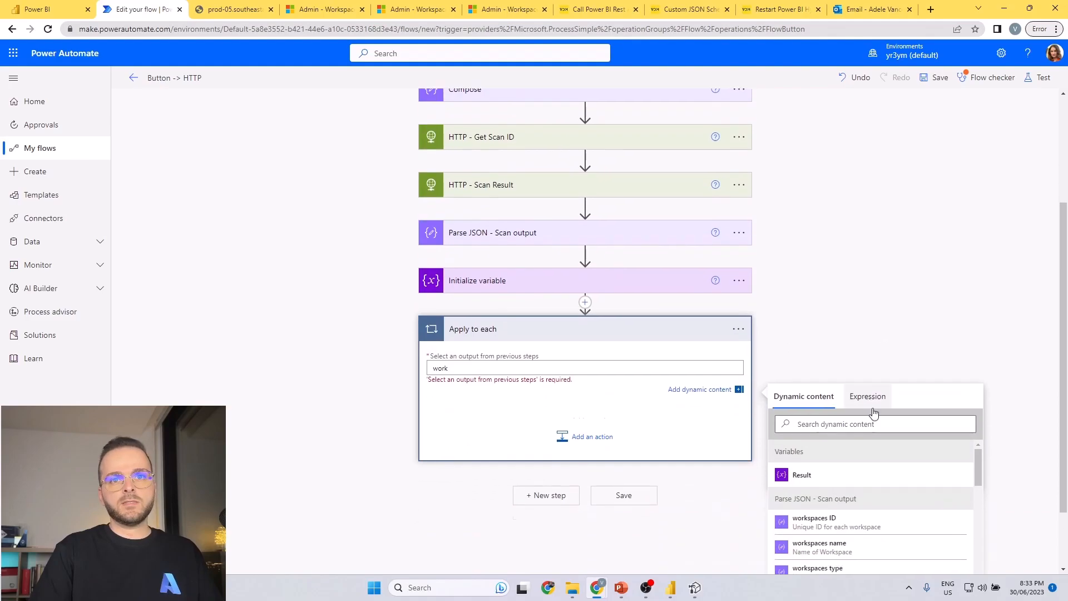
{"action": "scroll", "coordinate": [855, 482], "scroll_direction": "down", "scroll_amount": 2}
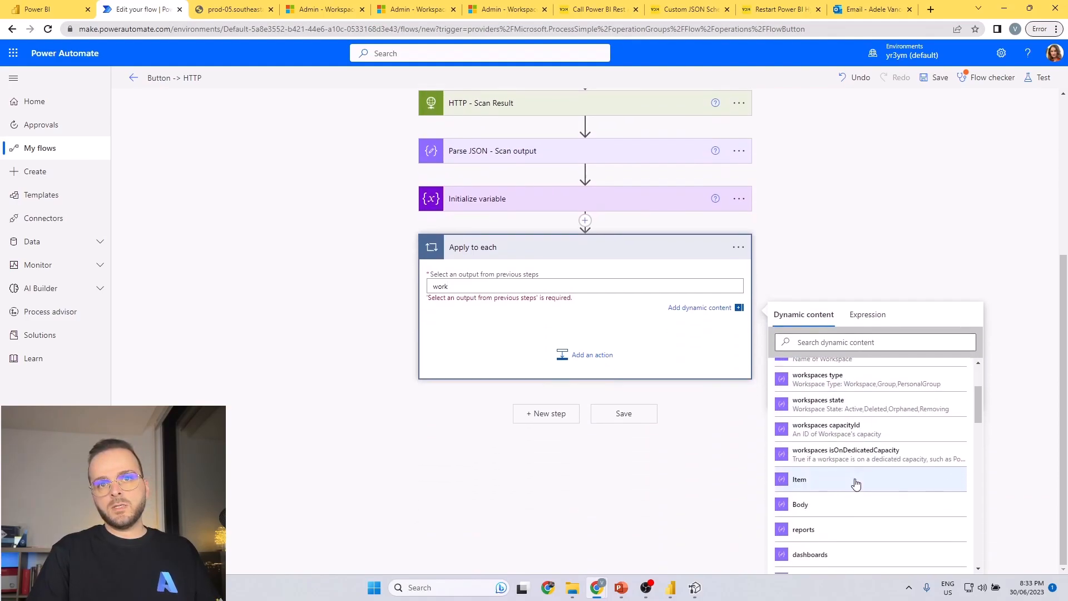
{"action": "left_click", "coordinate": [825, 343]}
{"action": "type", "text": "work"}
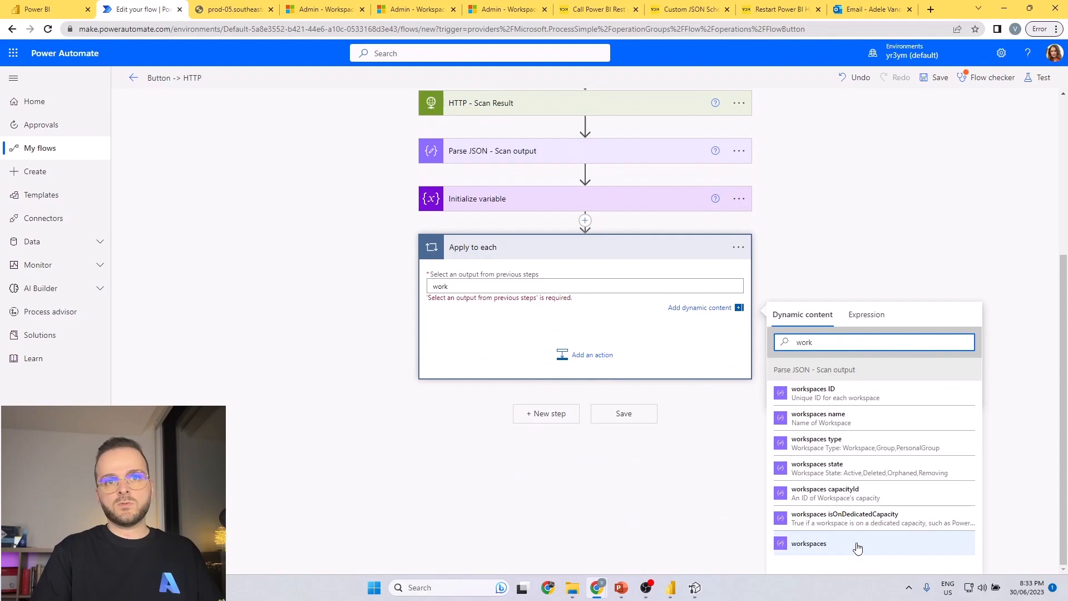
{"action": "left_click", "coordinate": [808, 543]}
{"action": "left_click_drag", "start_coordinate": [429, 294], "coordinate": [447, 295]}
{"action": "key", "text": "BackSpace"}
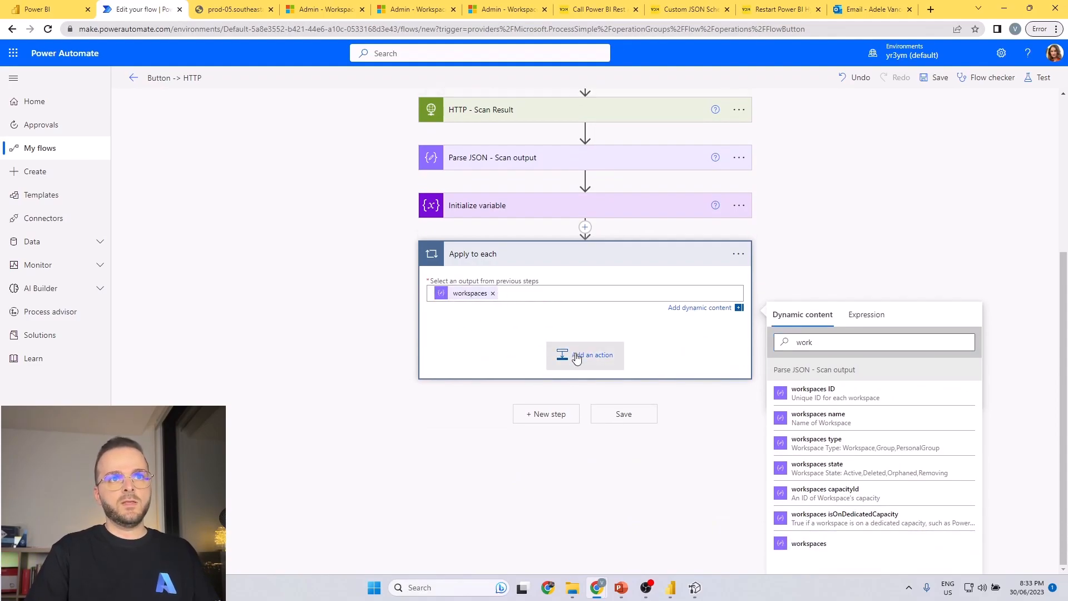
Add a nested Apply to each control inside the workspaces loop.
{"action": "left_click", "coordinate": [604, 365]}
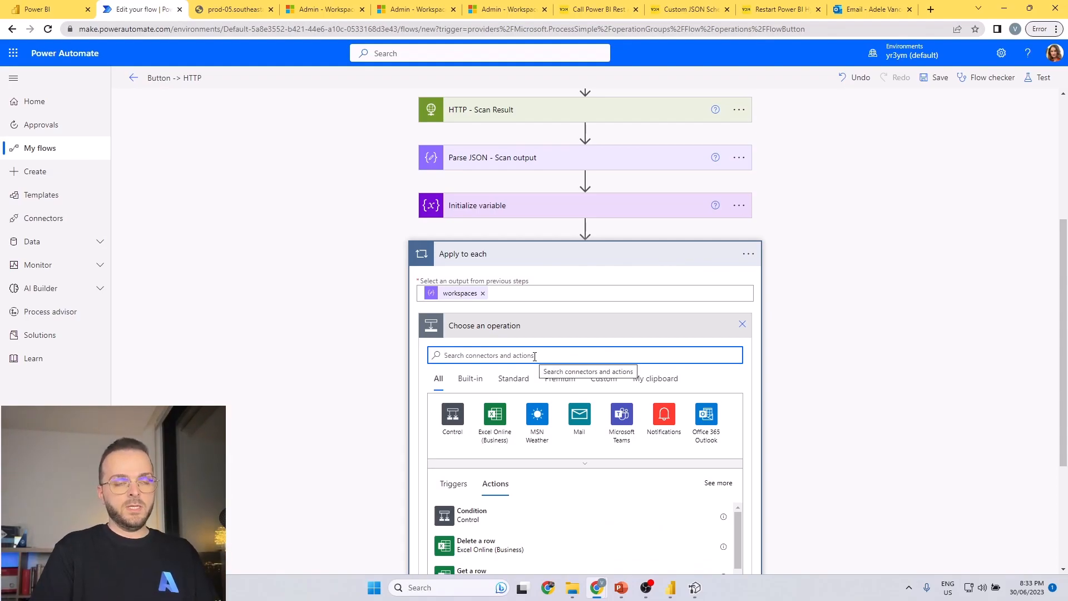
{"action": "type", "text": "apply to each"}
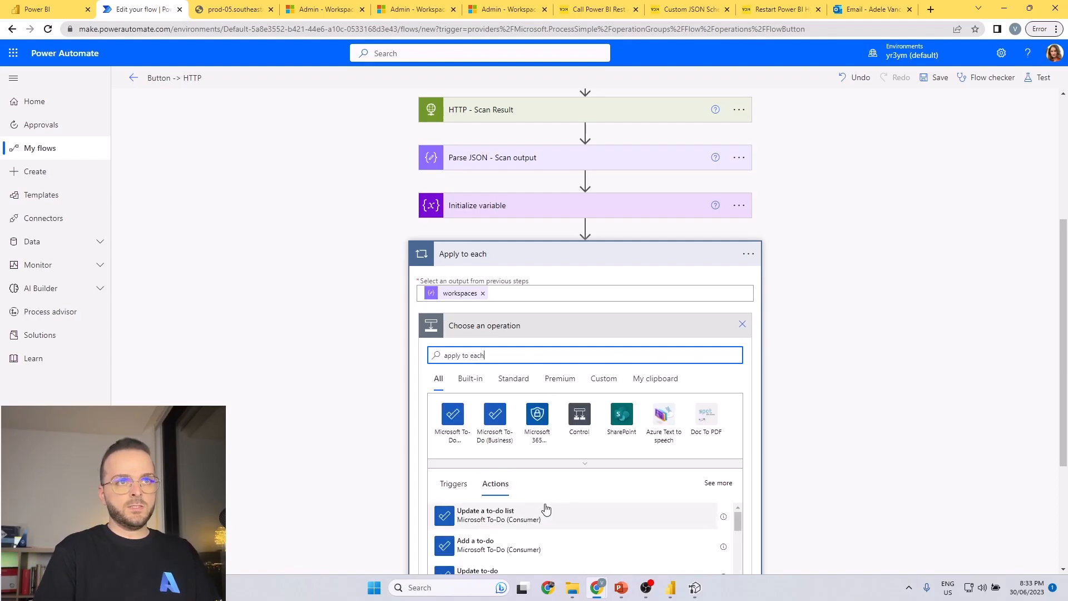
{"action": "left_click", "coordinate": [527, 512]}
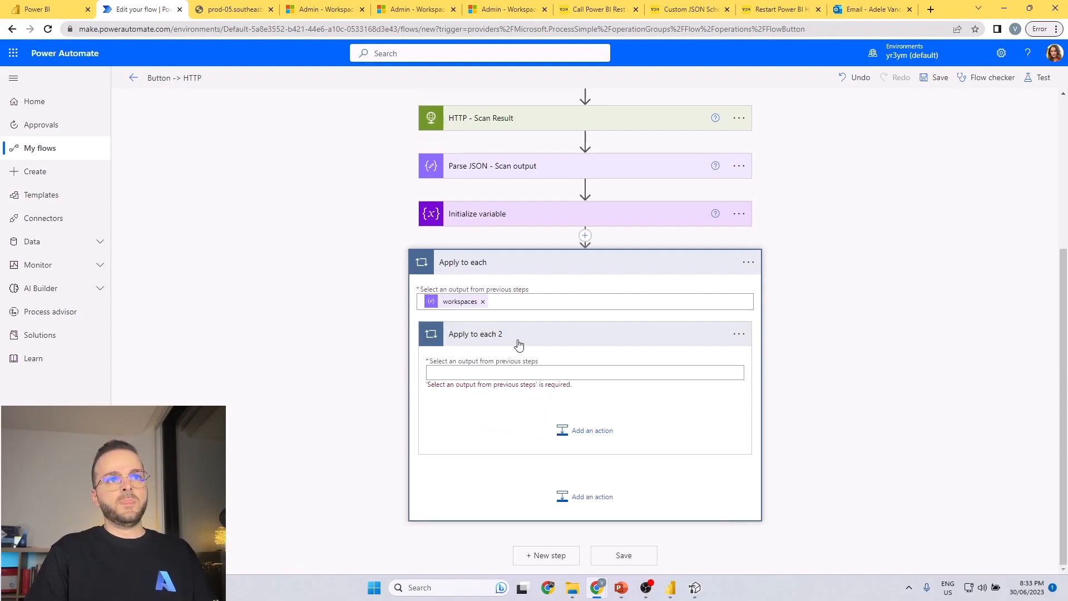
Set the input of Apply to each 2 to the datasets output of Parse JSON - Scan output.
{"action": "left_click", "coordinate": [534, 372]}
{"action": "scroll", "coordinate": [853, 317], "scroll_direction": "down", "scroll_amount": 1}
{"action": "left_click", "coordinate": [863, 375]}
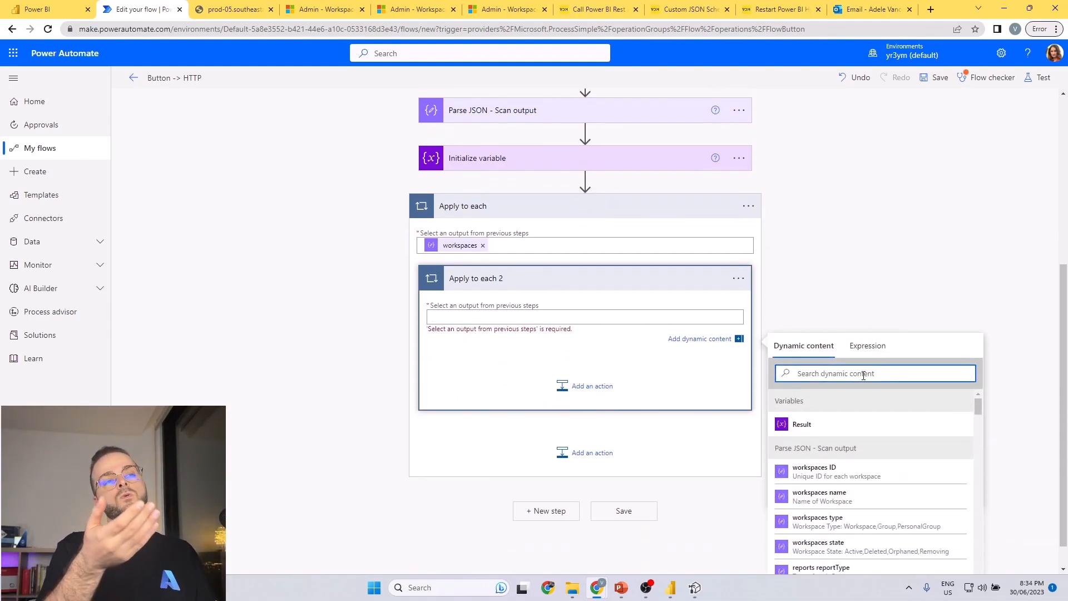
{"action": "type", "text": "datas"}
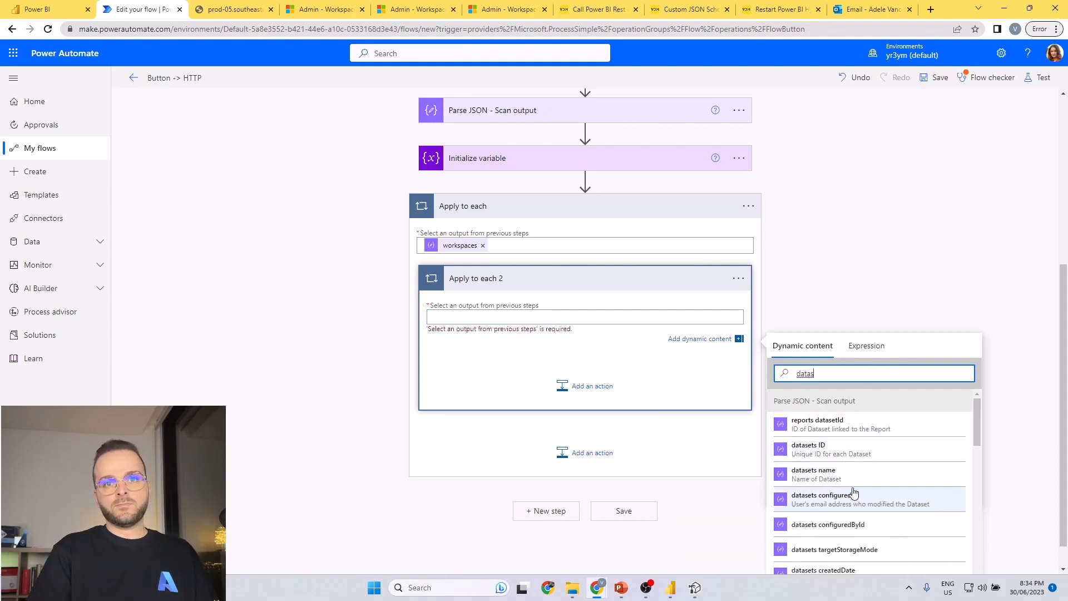
{"action": "scroll", "coordinate": [852, 492], "scroll_direction": "down", "scroll_amount": 8}
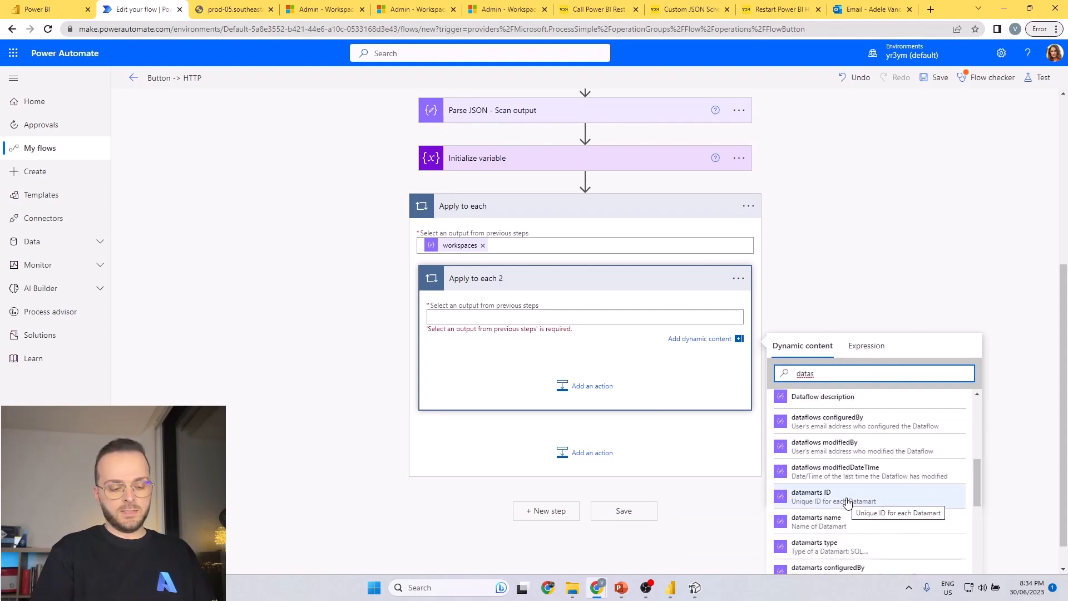
{"action": "type", "text": "et"}
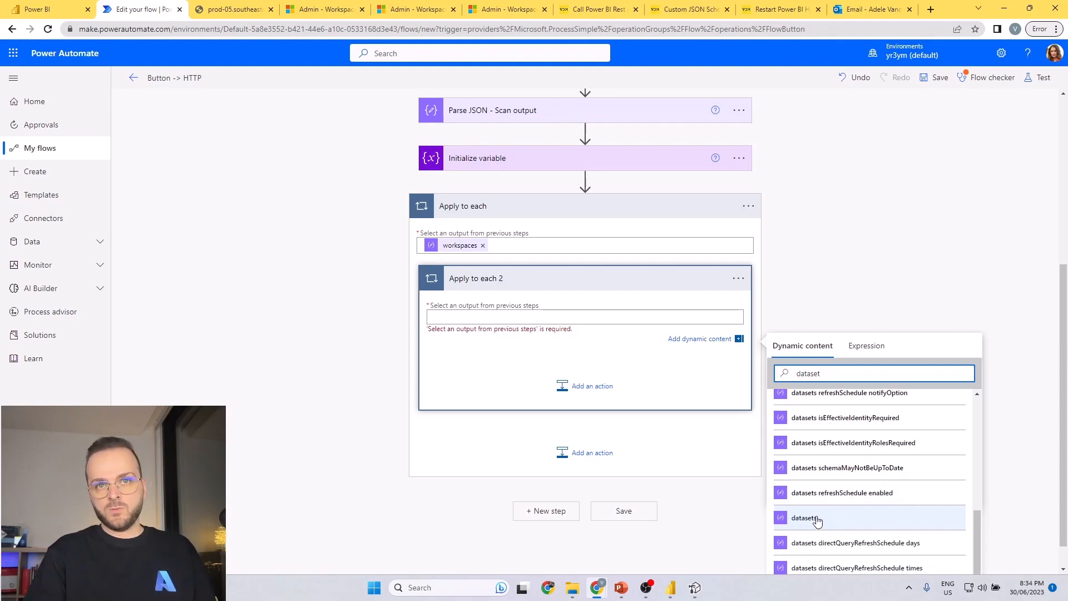
{"action": "scroll", "coordinate": [876, 442], "scroll_direction": "up", "scroll_amount": 1}
{"action": "scroll", "coordinate": [877, 443], "scroll_direction": "up", "scroll_amount": 3}
{"action": "scroll", "coordinate": [856, 451], "scroll_direction": "down", "scroll_amount": 3}
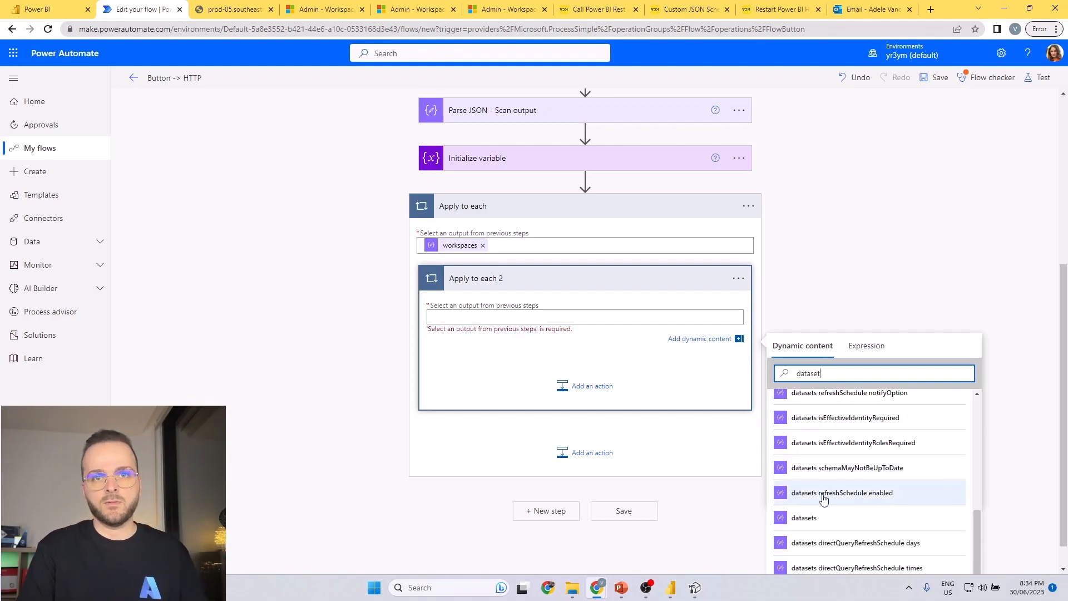
{"action": "left_click", "coordinate": [804, 518]}
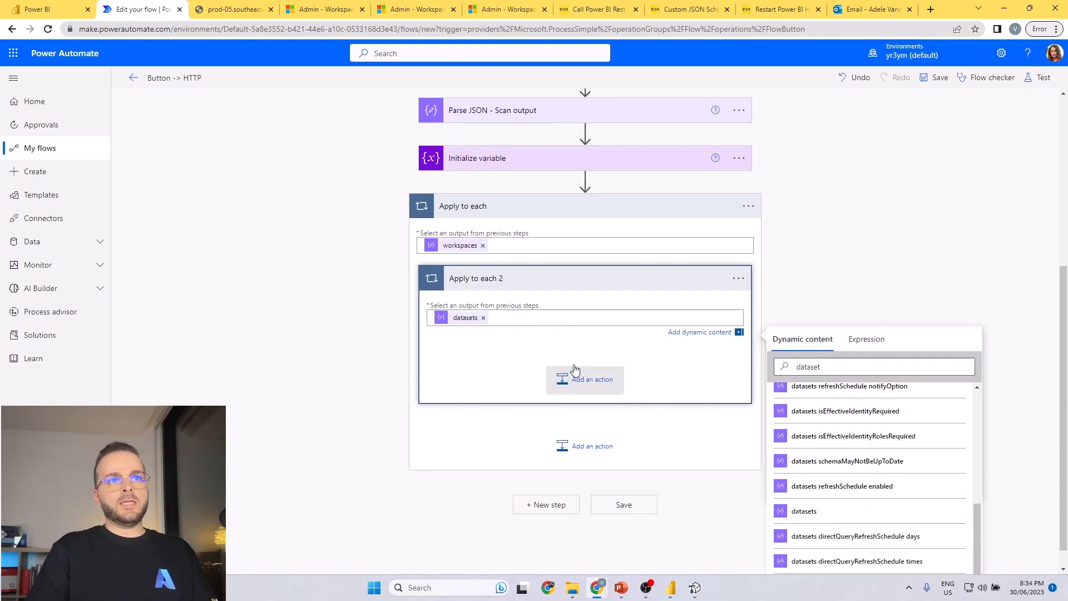
Cancel choosing a new action inside Apply to each 2 and remove the datasets value from its input.
{"action": "left_click", "coordinate": [545, 373]}
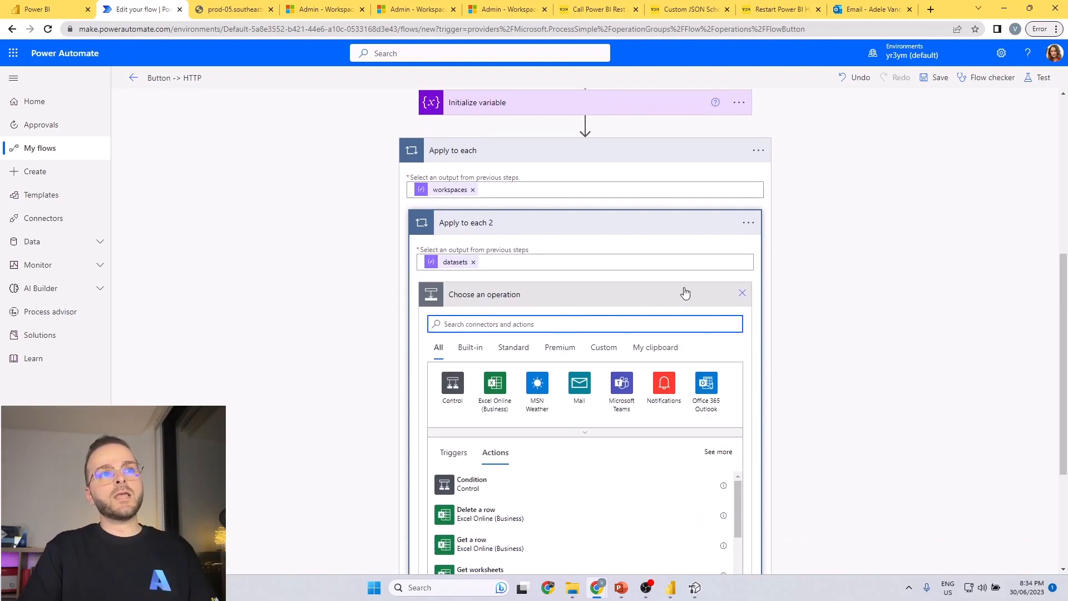
{"action": "left_click", "coordinate": [743, 295]}
{"action": "left_click", "coordinate": [746, 342]}
{"action": "left_click", "coordinate": [483, 379]}
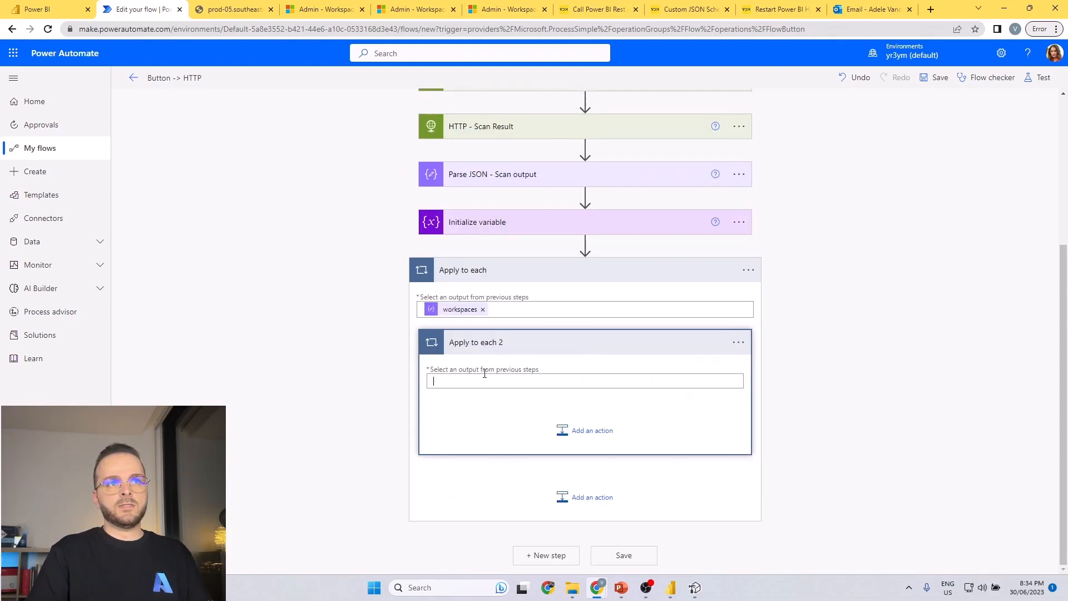
Use the tables output as the input of Apply to each 2 and expand that loop inside the datasets loop.
{"action": "scroll", "coordinate": [636, 333], "scroll_direction": "down", "scroll_amount": 3}
{"action": "left_click_drag", "start_coordinate": [833, 343], "coordinate": [742, 346]}
{"action": "type", "text": "tab"}
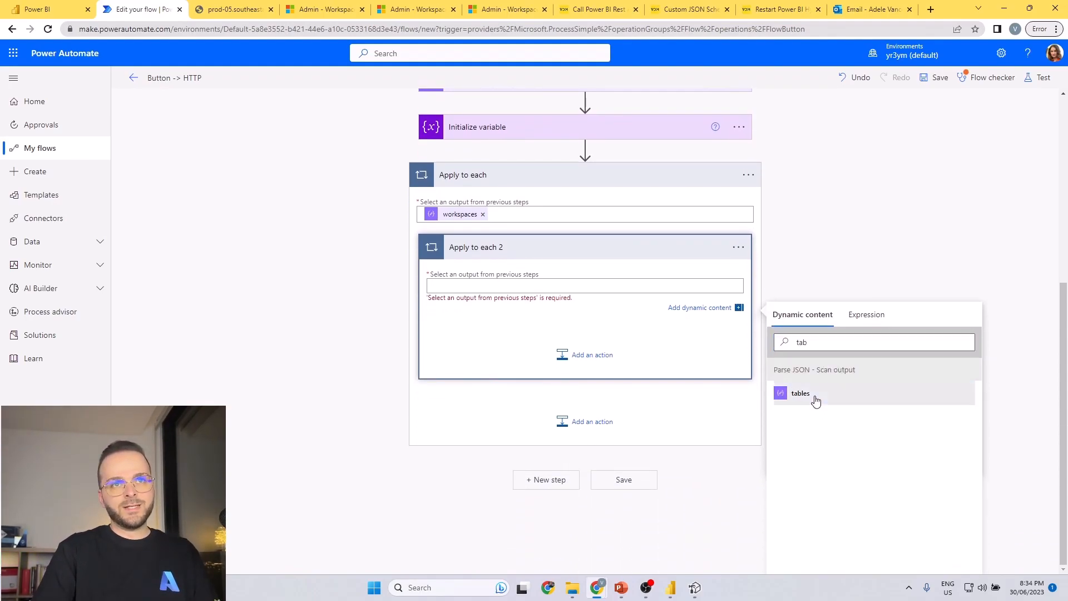
{"action": "left_click", "coordinate": [800, 394]}
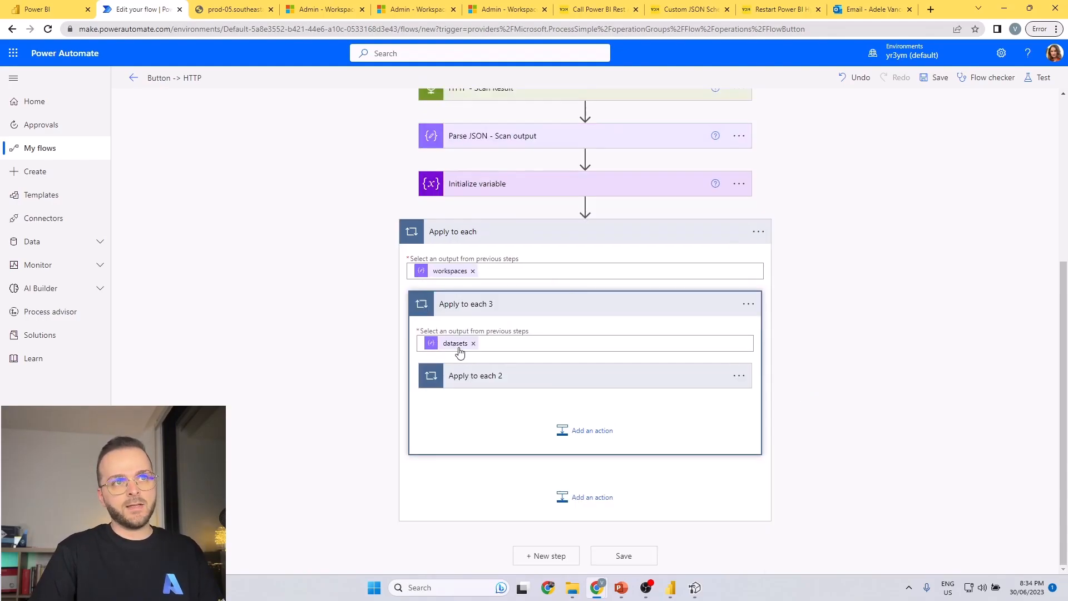
{"action": "left_click", "coordinate": [485, 377]}
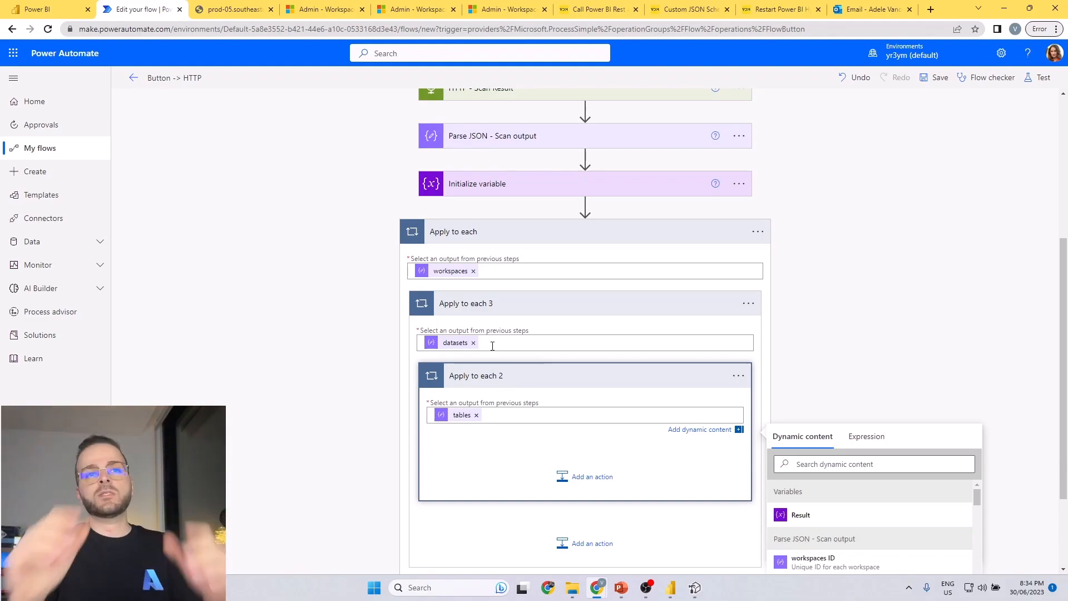
{"action": "scroll", "coordinate": [492, 346], "scroll_direction": "down", "scroll_amount": 2}
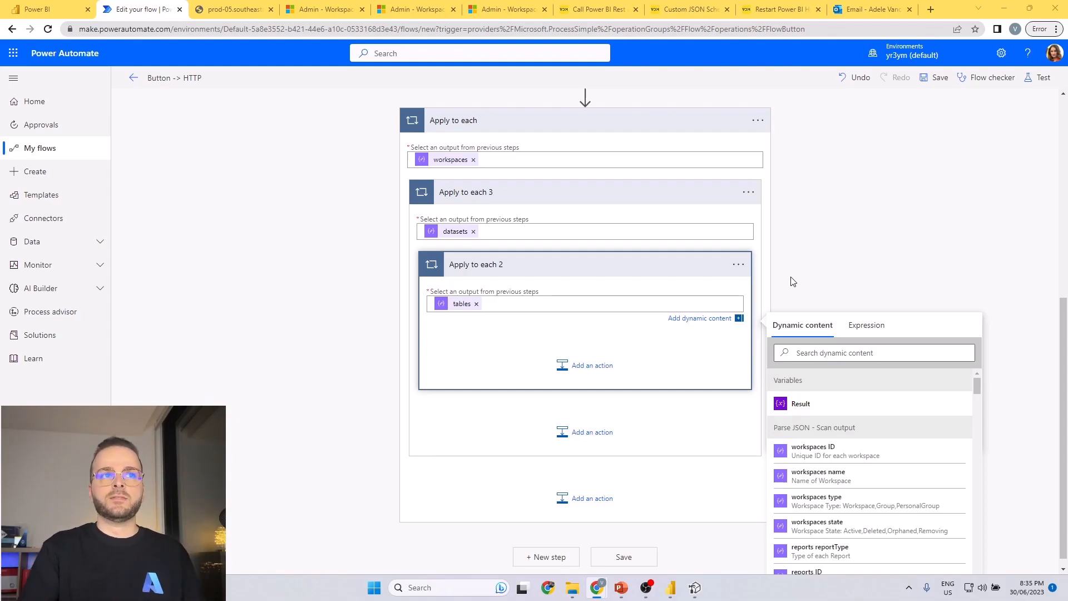
Switch to Power BI, view the contents of the Demo workspace, and return to the Power Automate flow.
{"action": "left_click", "coordinate": [72, 9]}
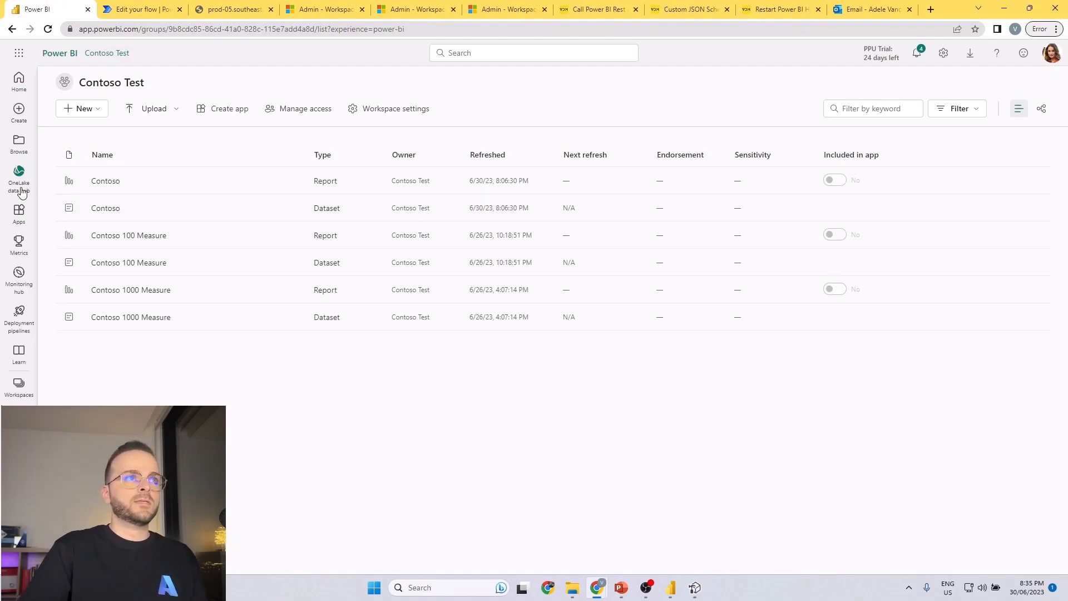
{"action": "left_click", "coordinate": [19, 384]}
{"action": "left_click", "coordinate": [104, 204]}
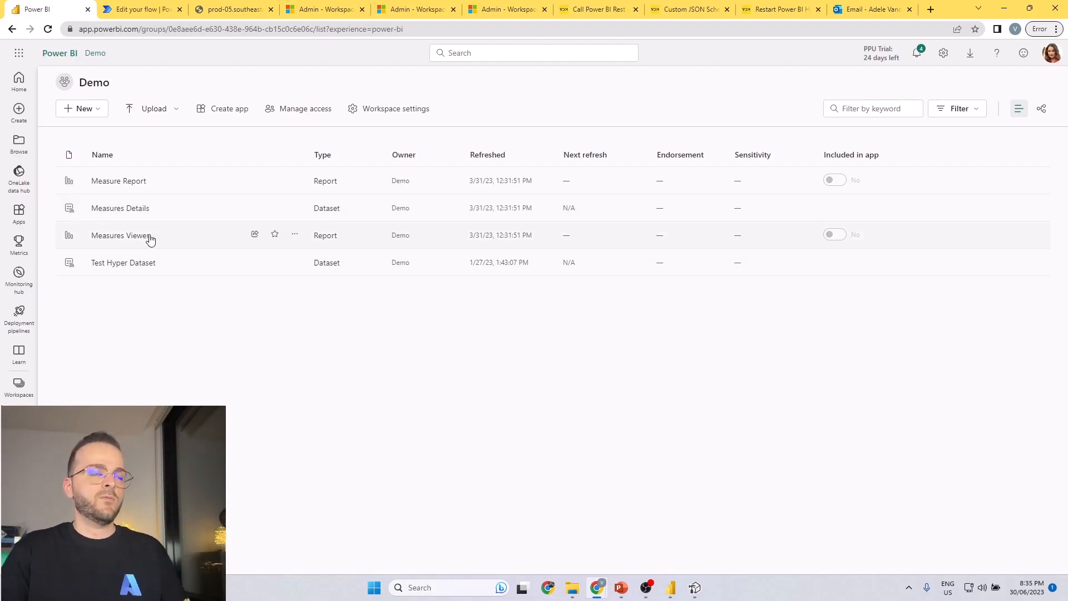
{"action": "left_click", "coordinate": [147, 10]}
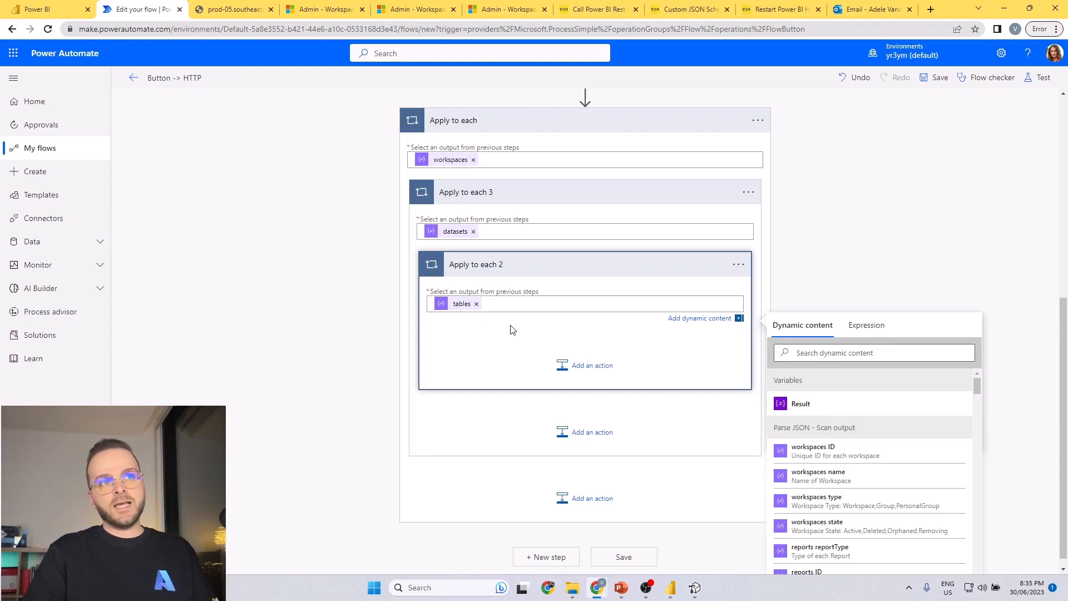
Add a Condition control inside Apply to each 3, after the Apply to each 2 loop.
{"action": "left_click", "coordinate": [591, 438]}
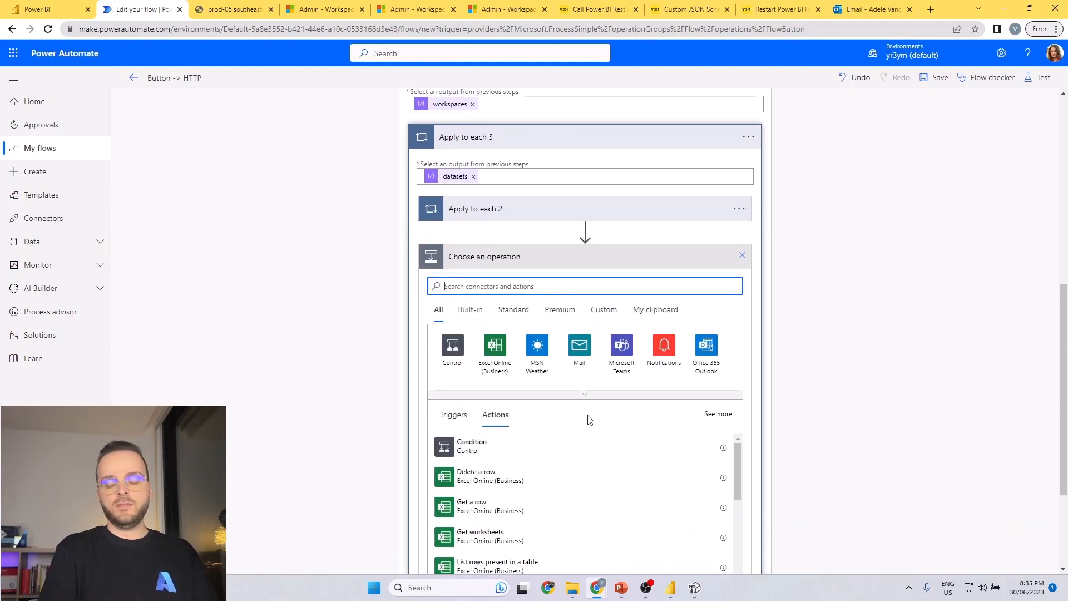
{"action": "type", "text": "condition"}
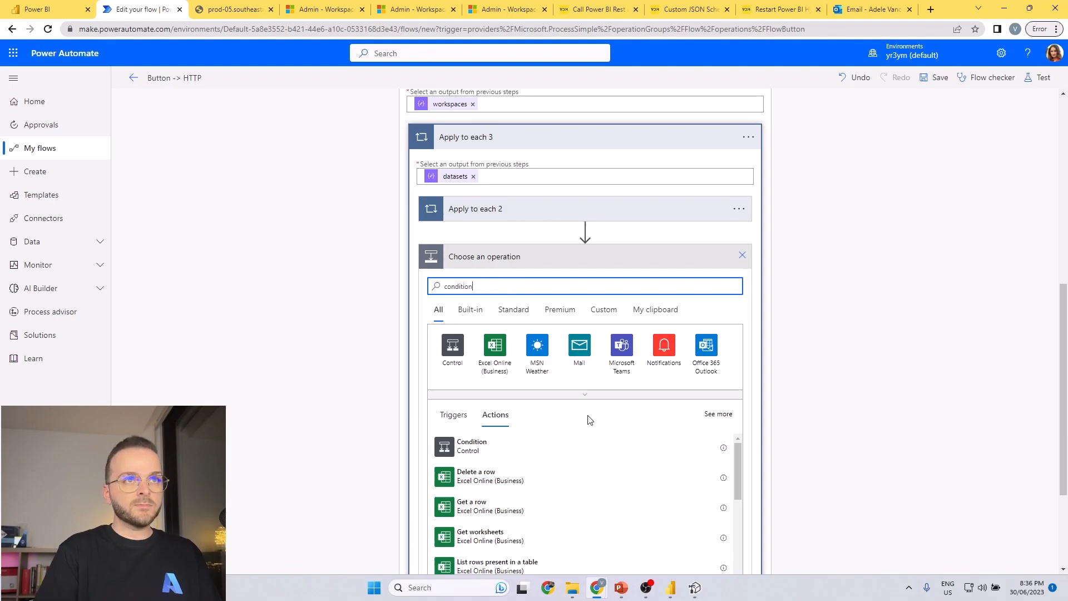
{"action": "left_click", "coordinate": [470, 444]}
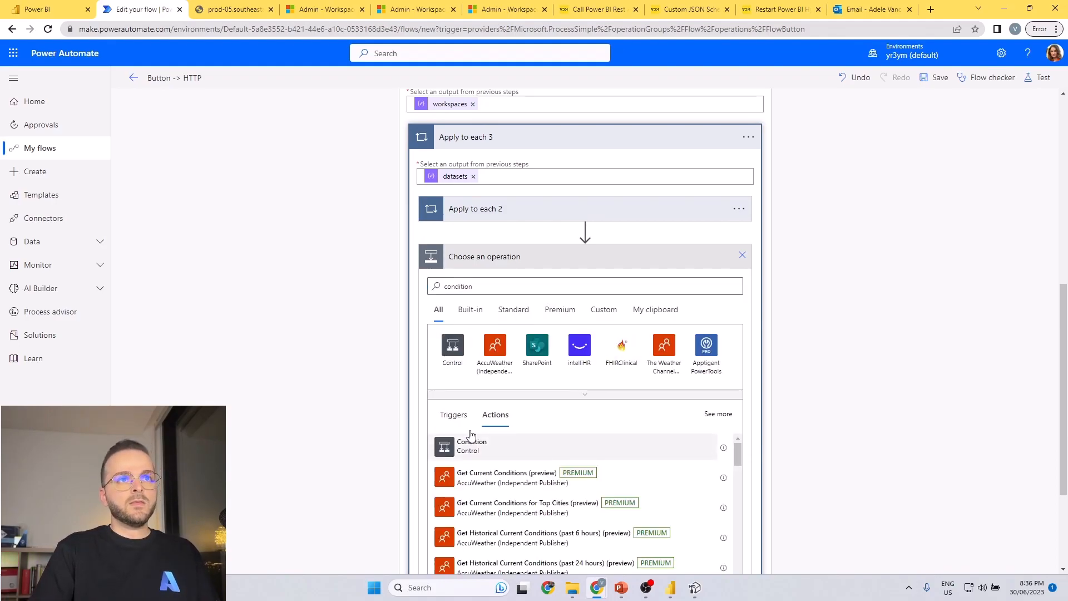
Set the condition to check that datasets contentProviderType does not contain "RealTime".
{"action": "left_click", "coordinate": [491, 295]}
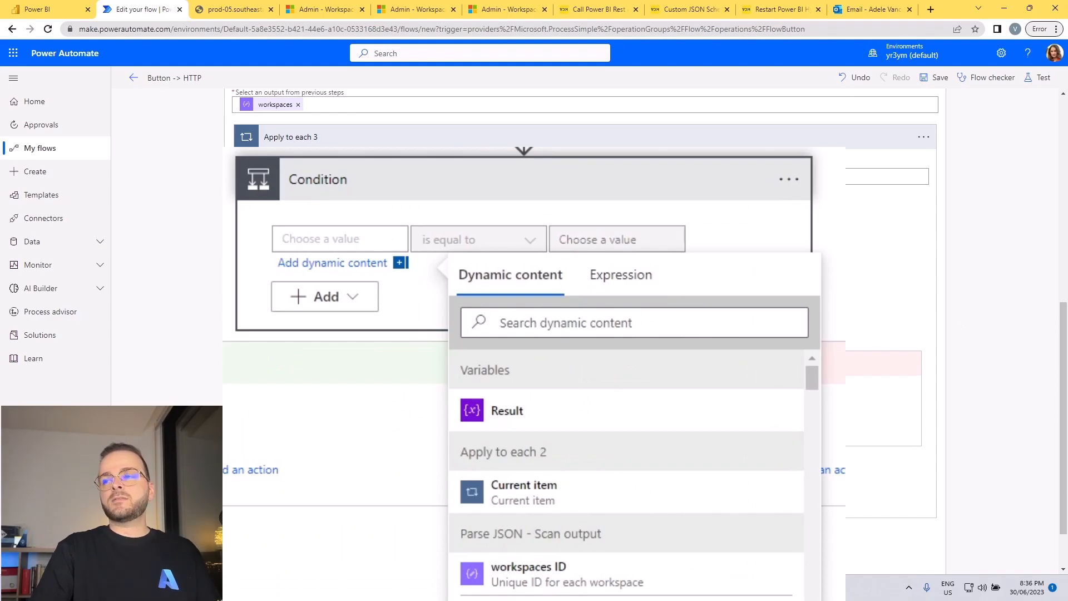
{"action": "left_click", "coordinate": [556, 324]}
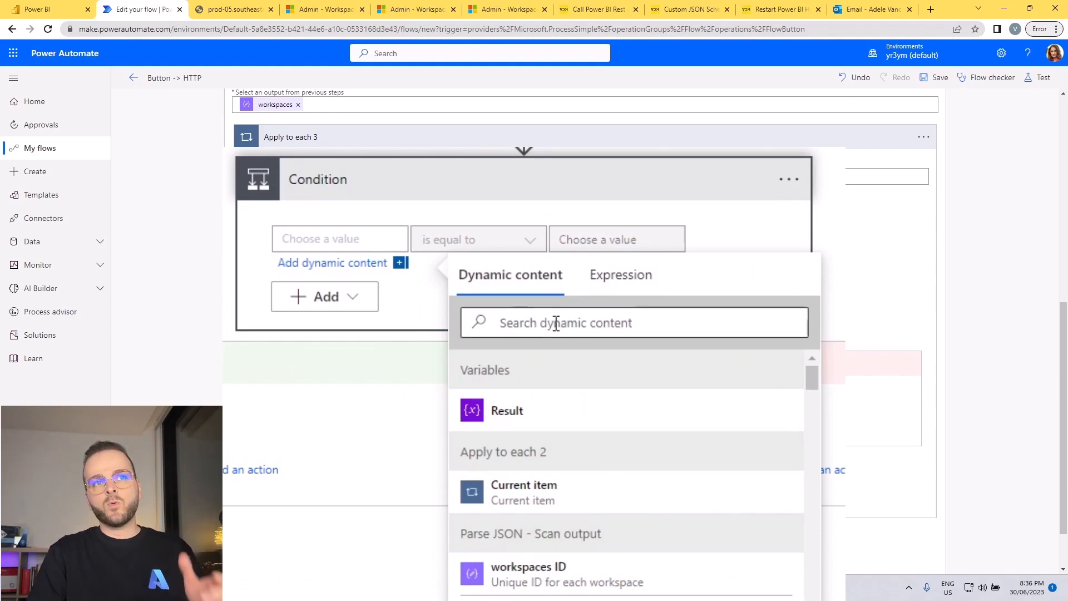
{"action": "type", "text": "conten"}
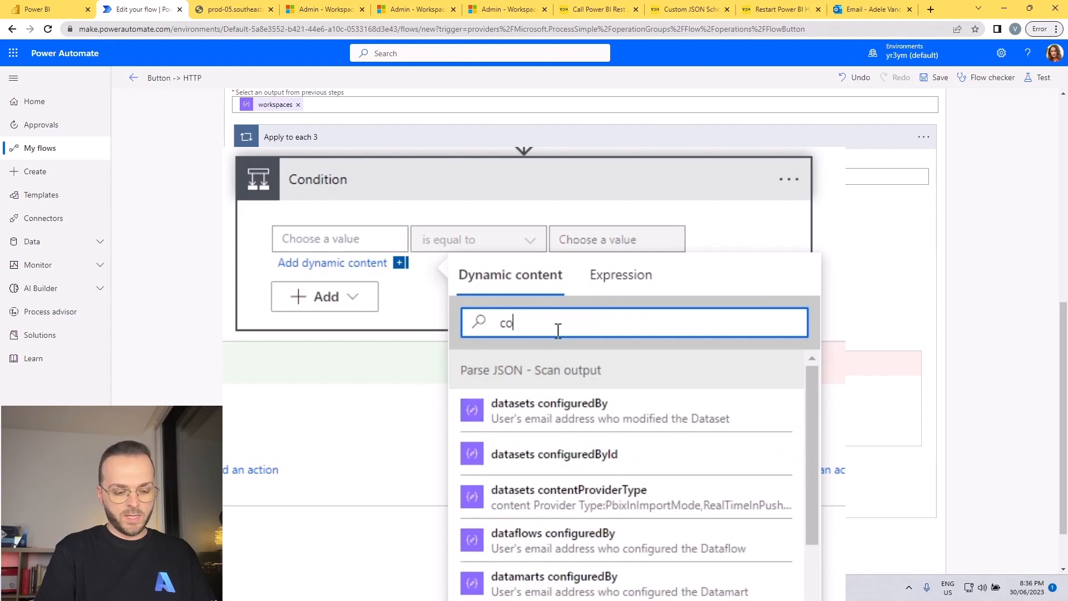
{"action": "left_click", "coordinate": [566, 412]}
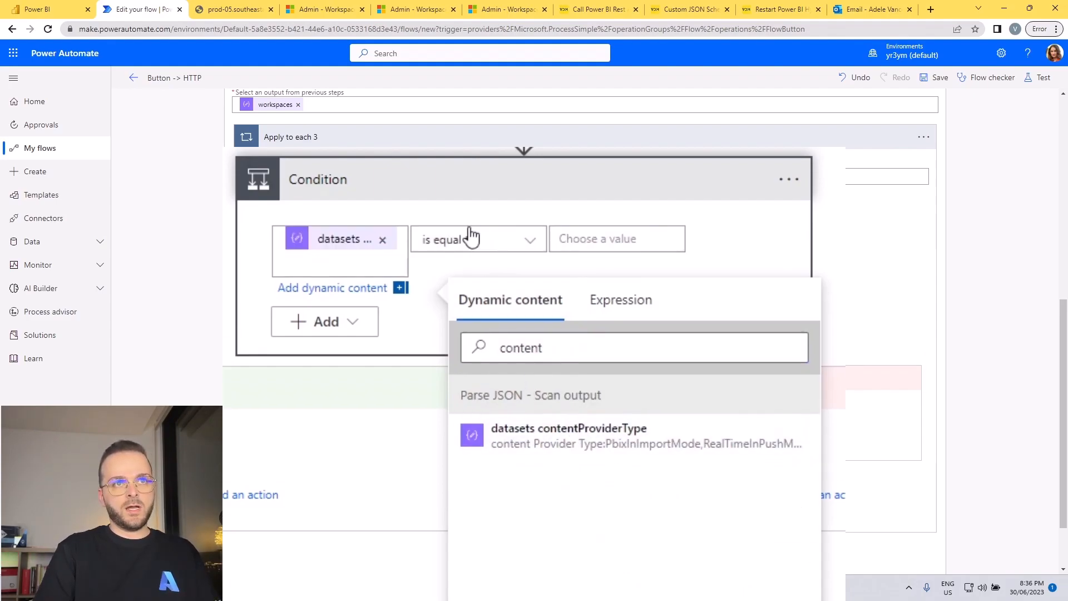
{"action": "left_click", "coordinate": [473, 239]}
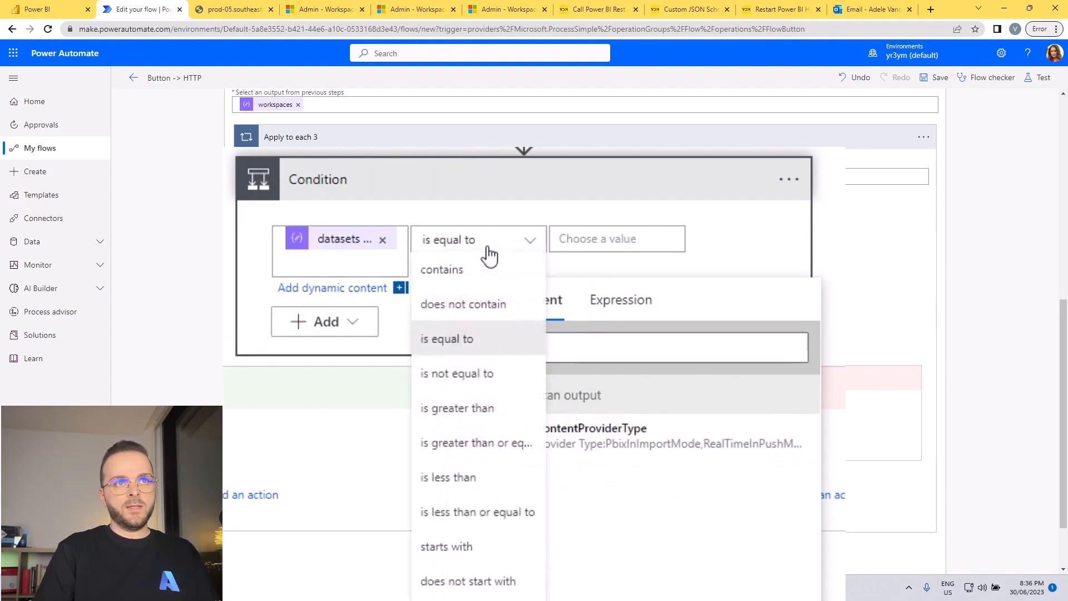
{"action": "left_click", "coordinate": [486, 307]}
{"action": "left_click", "coordinate": [593, 240]}
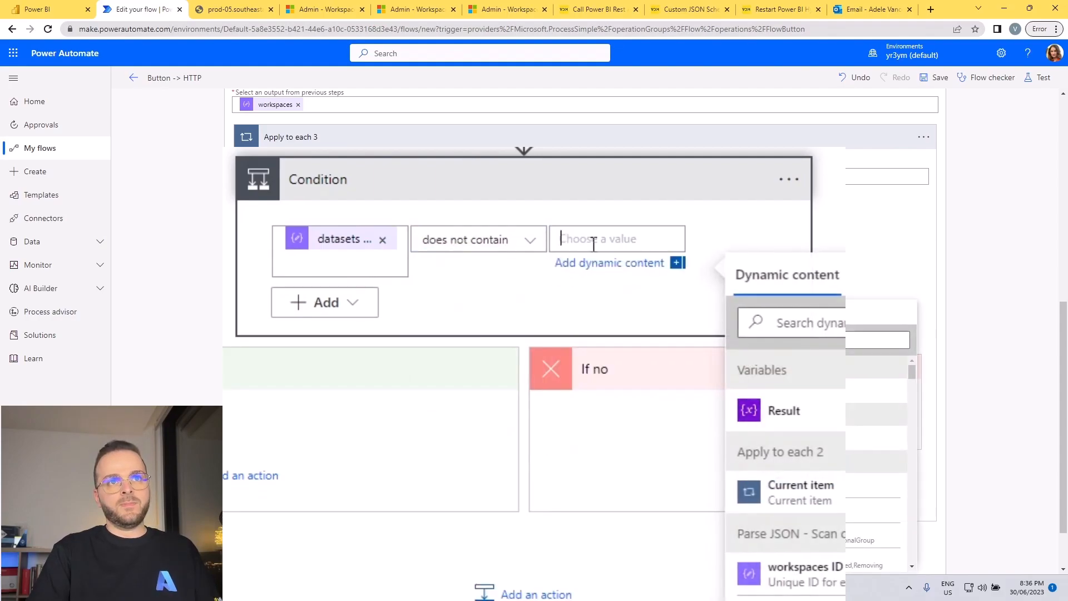
{"action": "type", "text": "RealTim"}
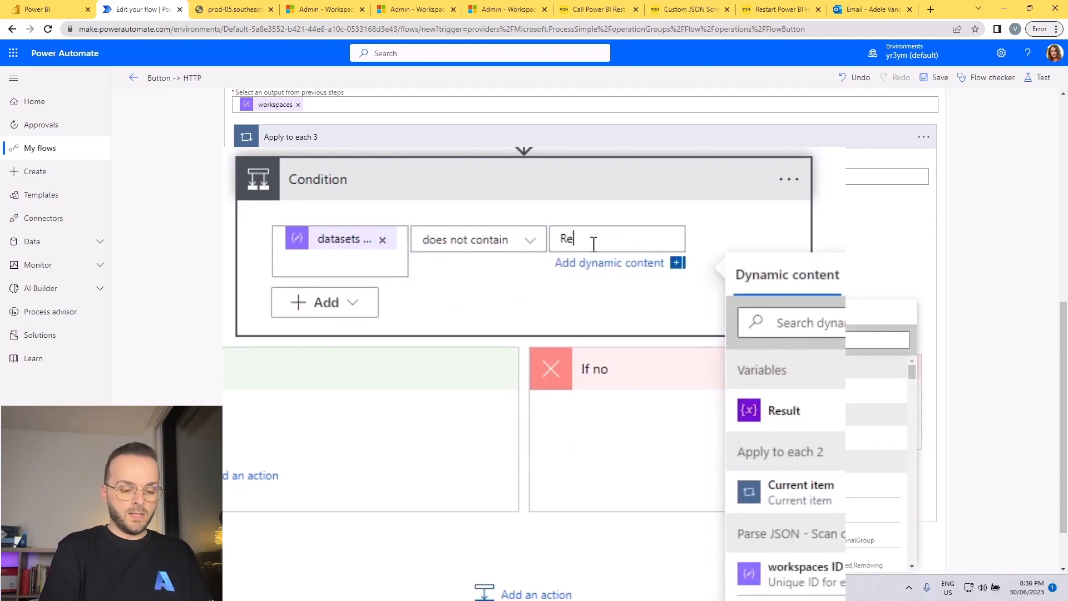
{"action": "type", "text": "e"}
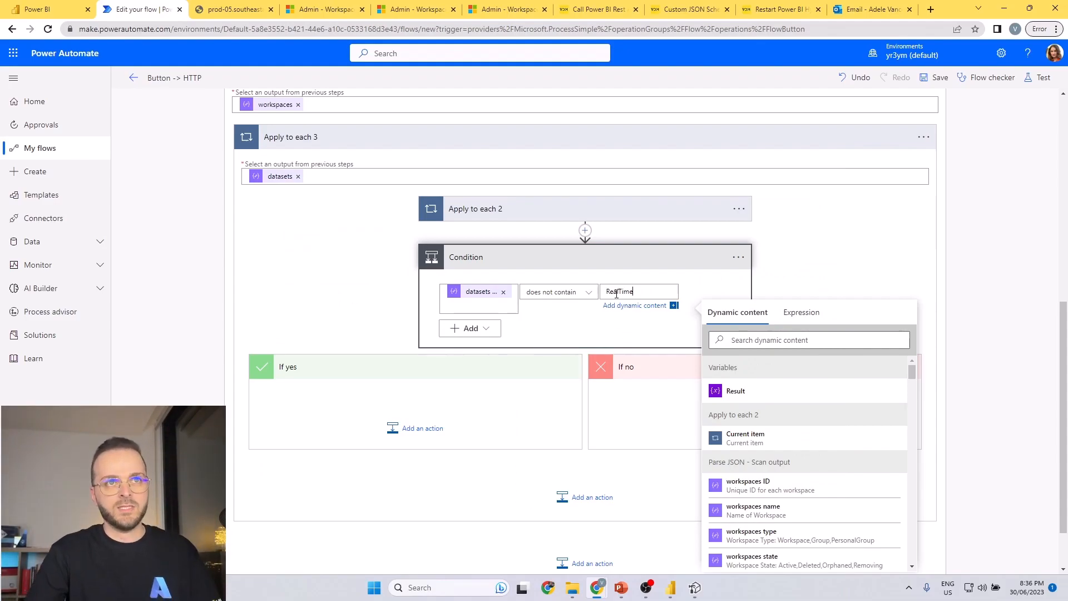
Delete the Apply to each 2 loop from inside the datasets loop.
{"action": "left_click", "coordinate": [738, 209]}
{"action": "left_click", "coordinate": [784, 347]}
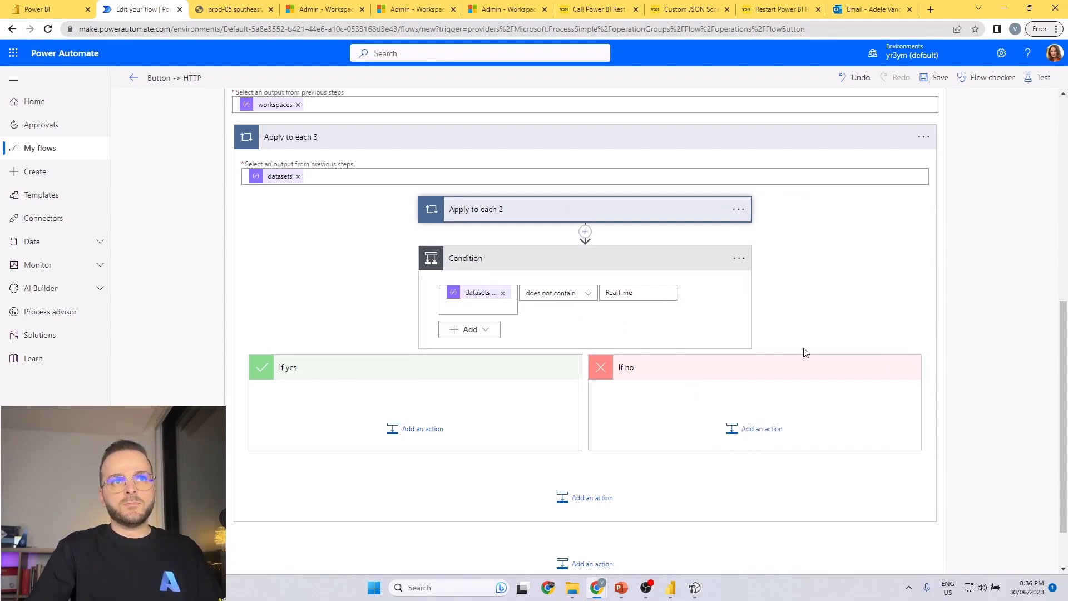
{"action": "left_click", "coordinate": [541, 331]}
{"action": "scroll", "coordinate": [310, 185], "scroll_direction": "up", "scroll_amount": 2}
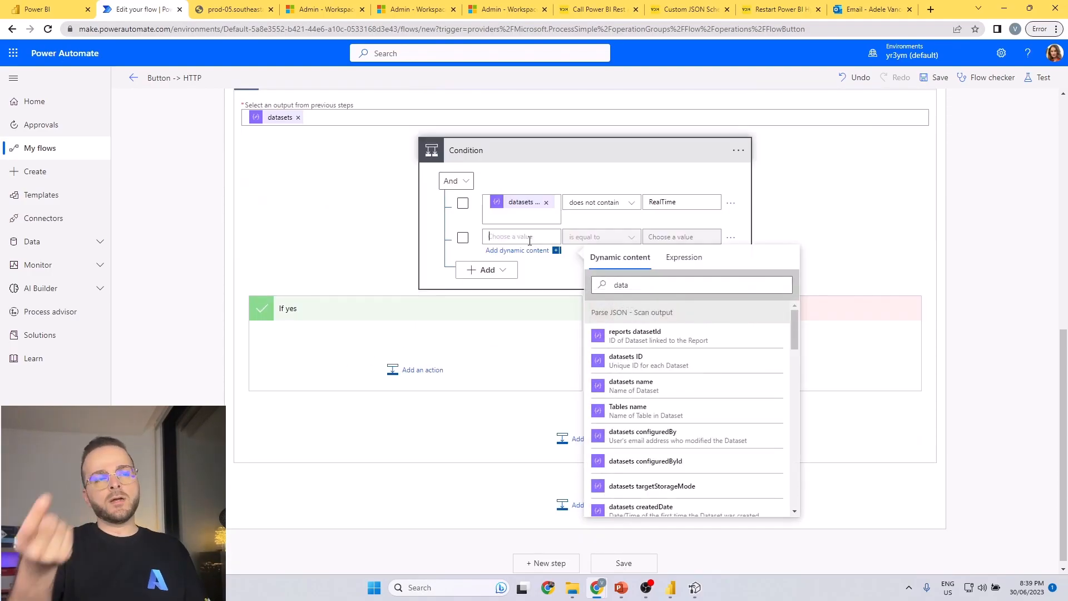
Set the second row of Condition to check that datasets name does not contain "Usage Metrics".
{"action": "left_click", "coordinate": [643, 288]}
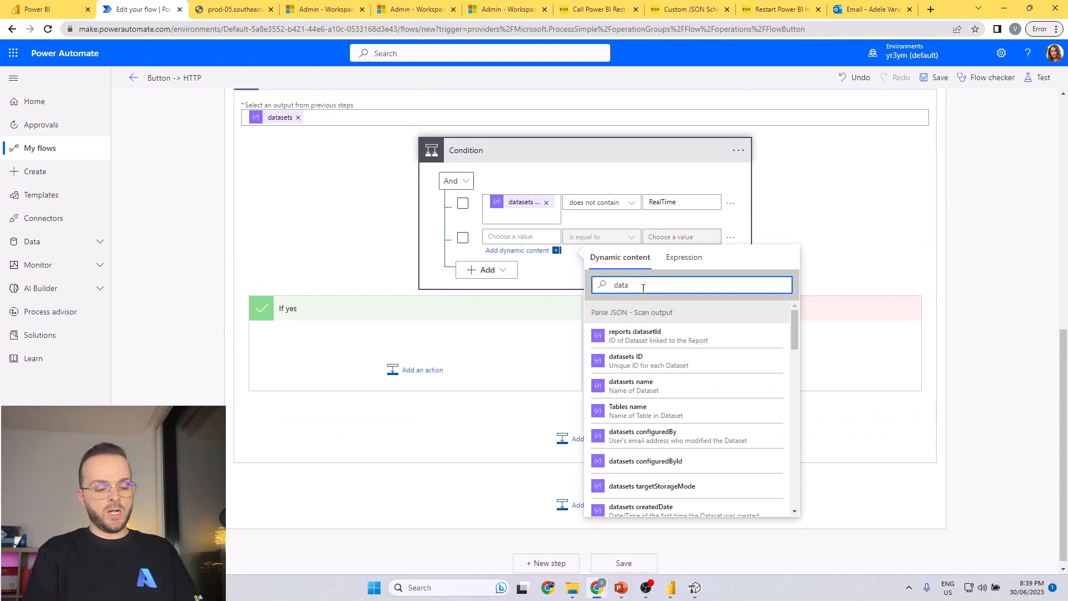
{"action": "type", "text": "set name"}
{"action": "left_click", "coordinate": [639, 333]}
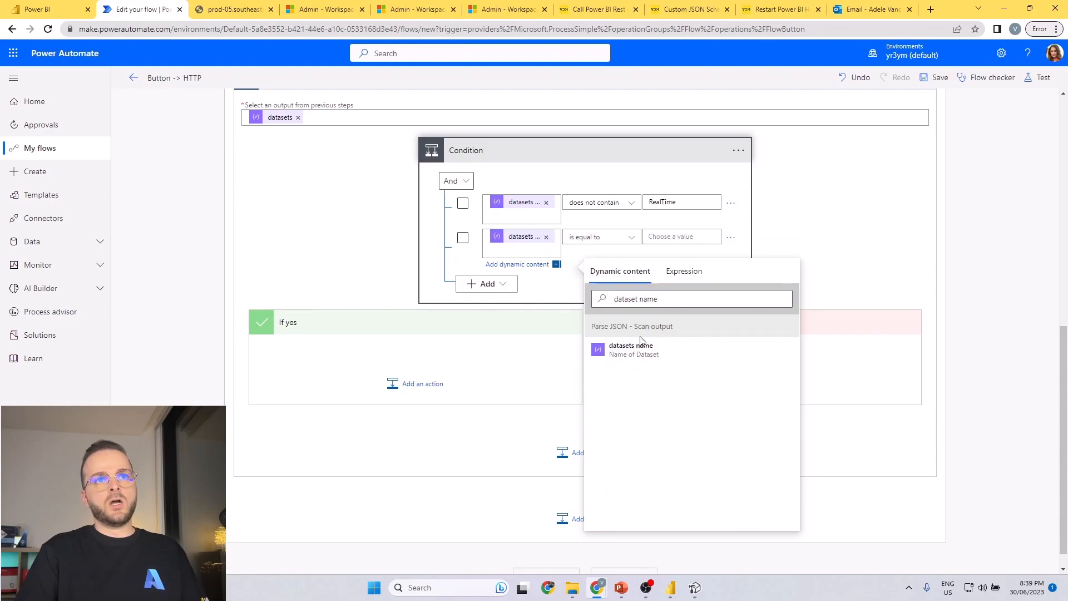
{"action": "left_click", "coordinate": [632, 238]}
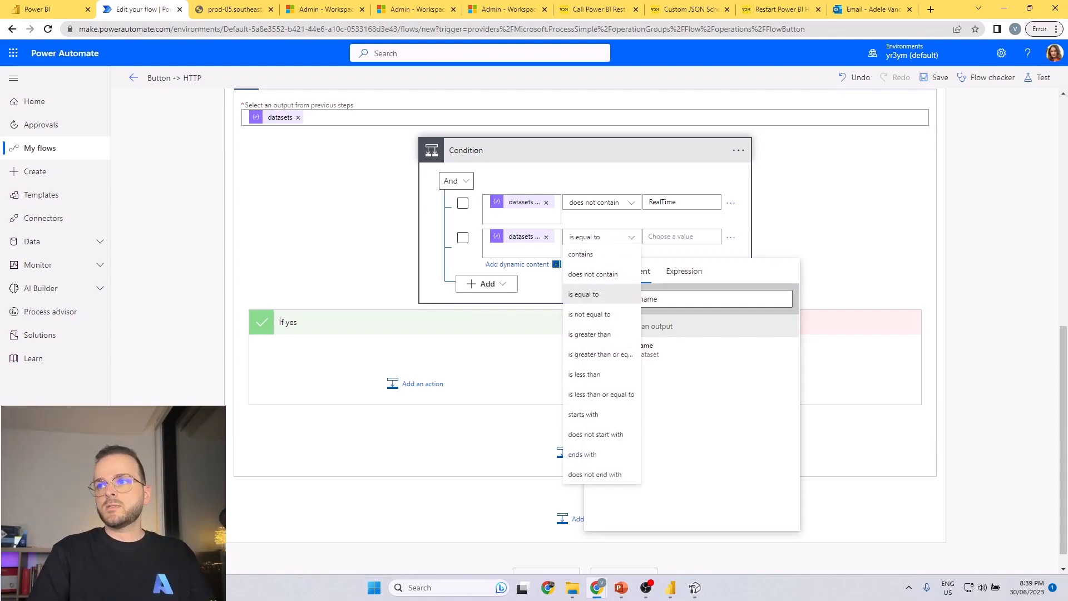
{"action": "left_click", "coordinate": [604, 274]}
{"action": "left_click", "coordinate": [685, 238]}
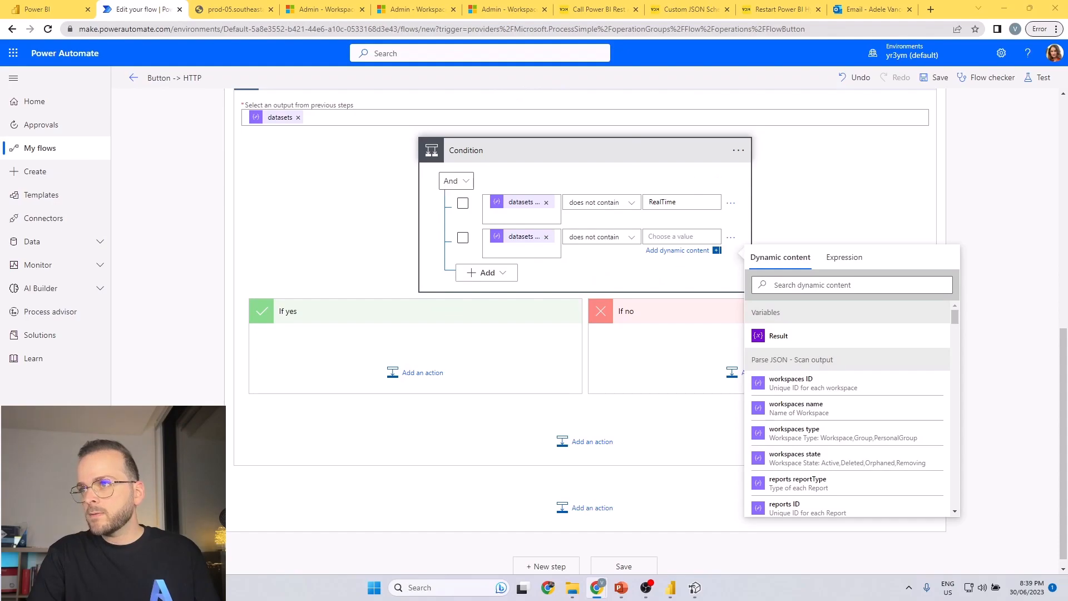
{"action": "type", "text": "Usage Metrics"}
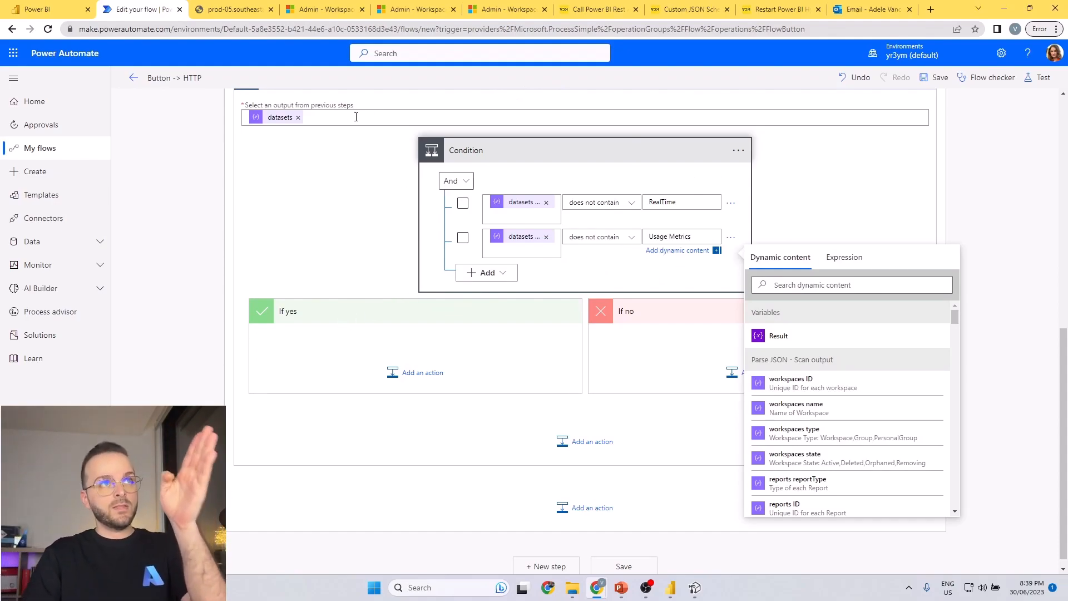
Add an Apply to each loop over the tables output in the If yes branch of Condition.
{"action": "left_click", "coordinate": [438, 378]}
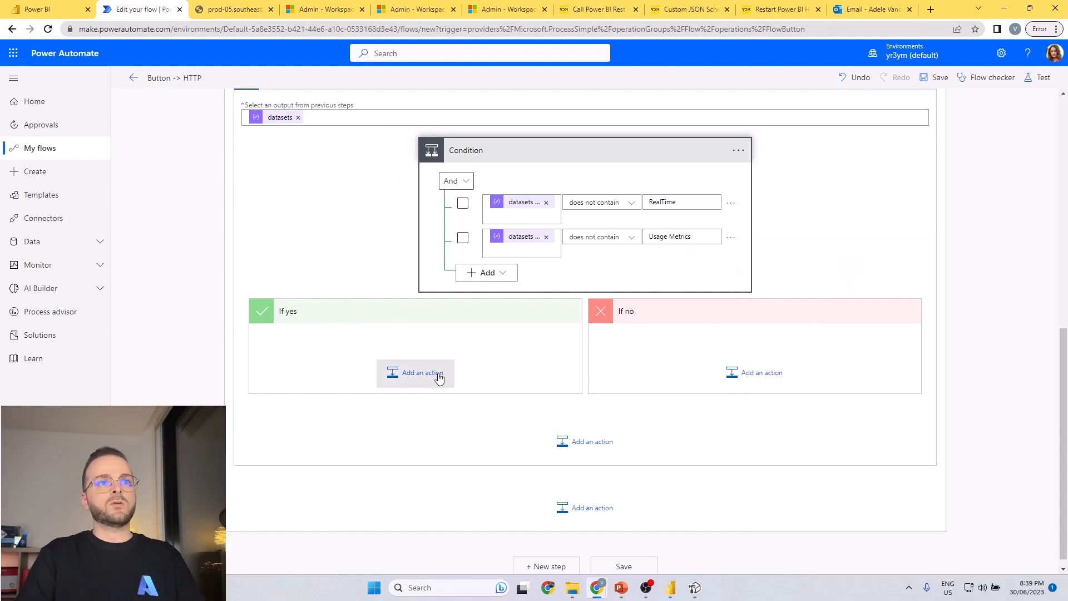
{"action": "left_click", "coordinate": [439, 377]}
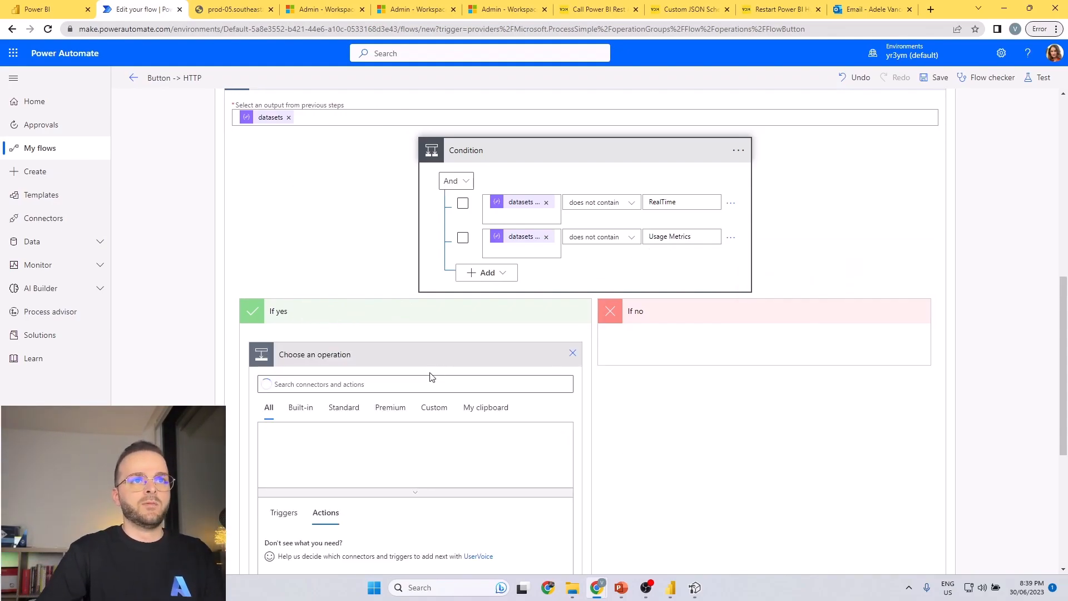
{"action": "type", "text": "apply"}
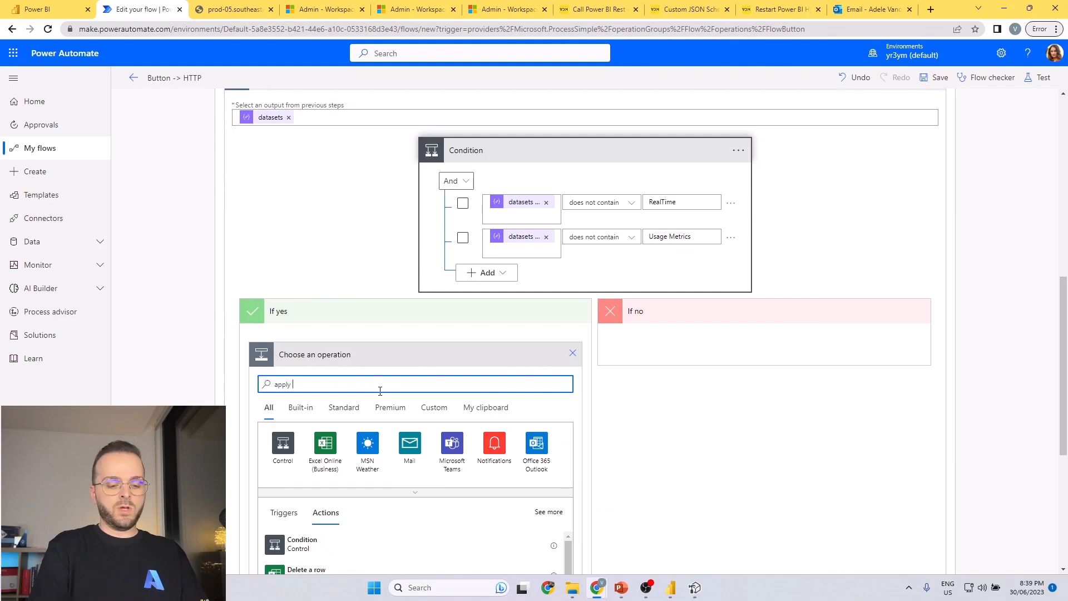
{"action": "type", "text": " to each"}
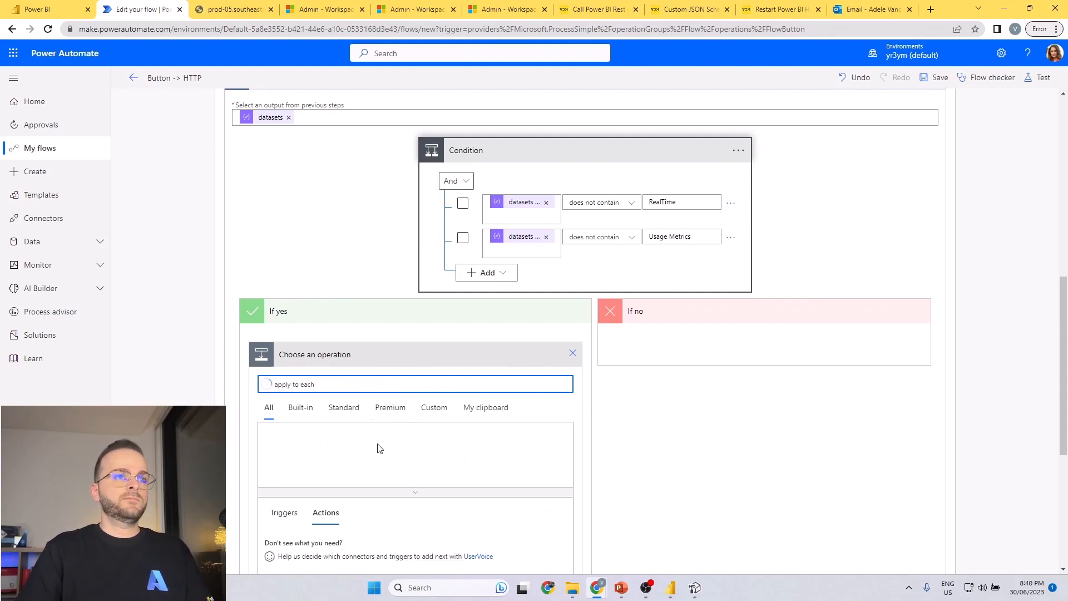
{"action": "scroll", "coordinate": [334, 517], "scroll_direction": "down", "scroll_amount": 1}
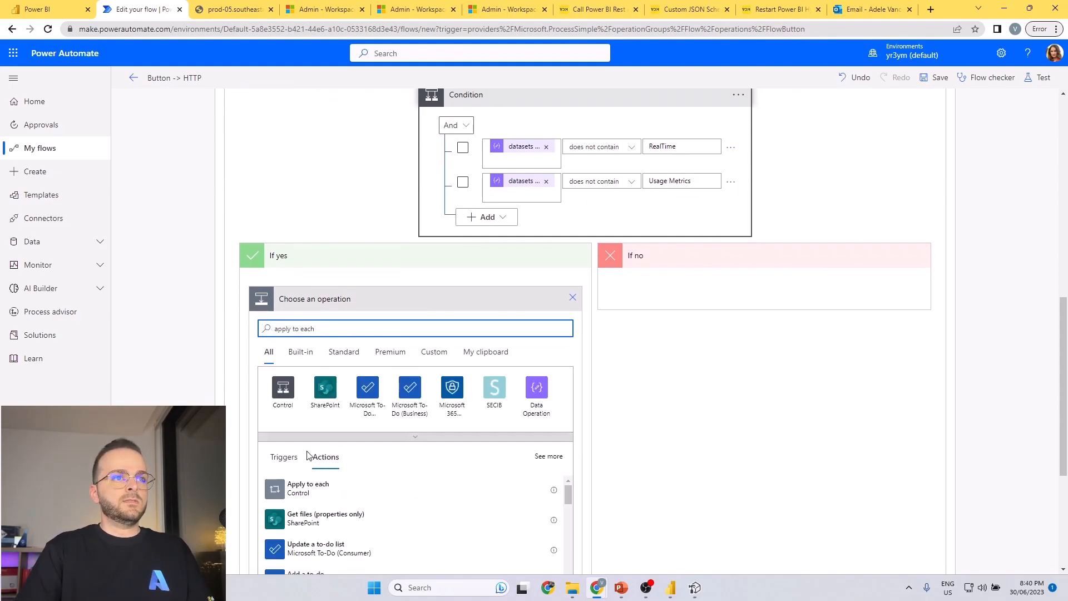
{"action": "left_click", "coordinate": [324, 488]}
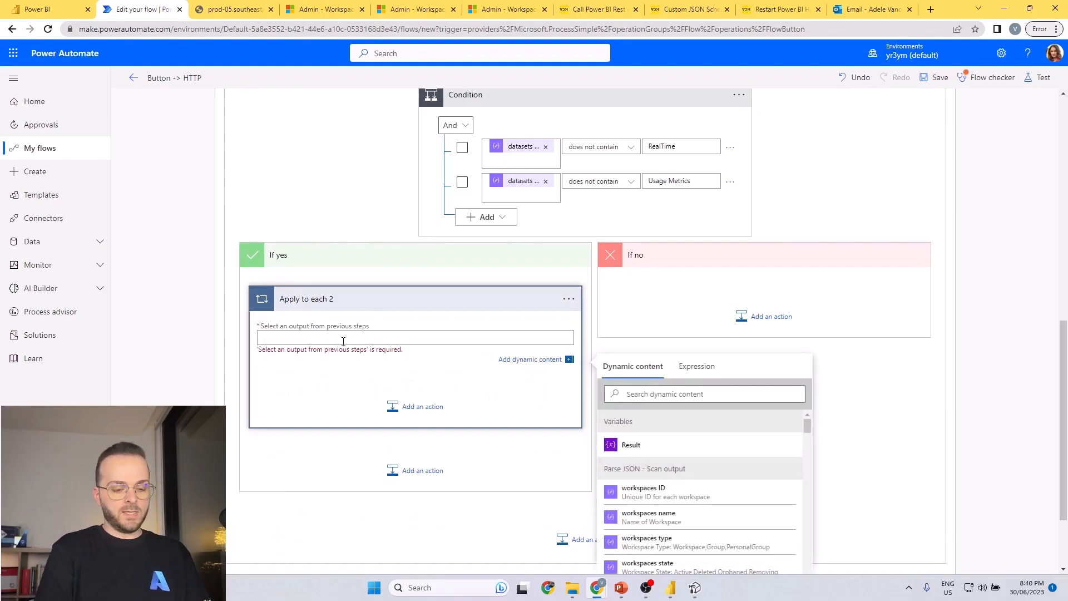
{"action": "left_click", "coordinate": [703, 392]}
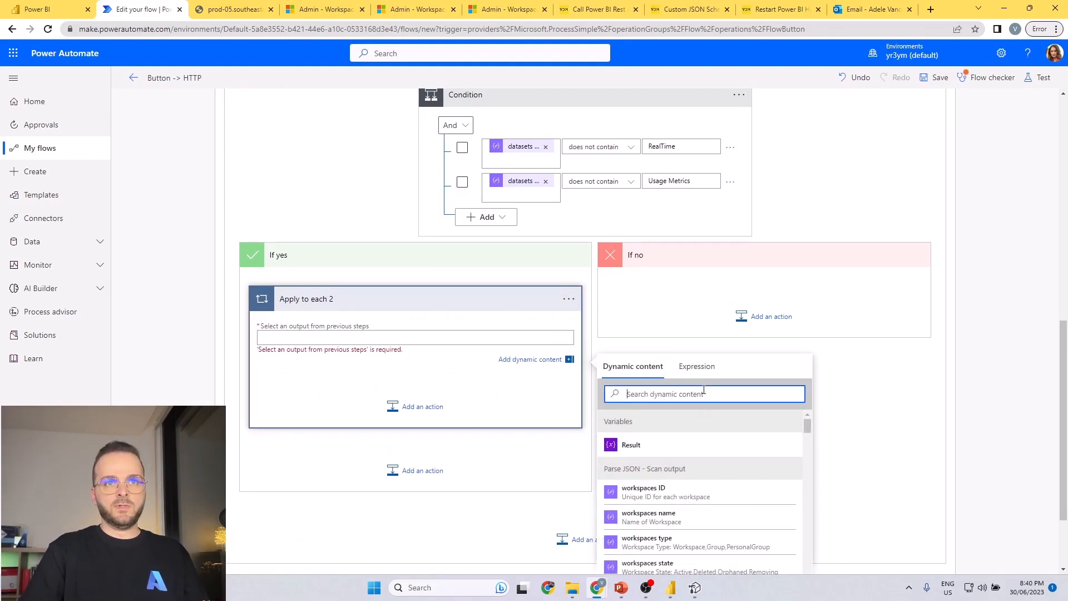
{"action": "type", "text": "table"}
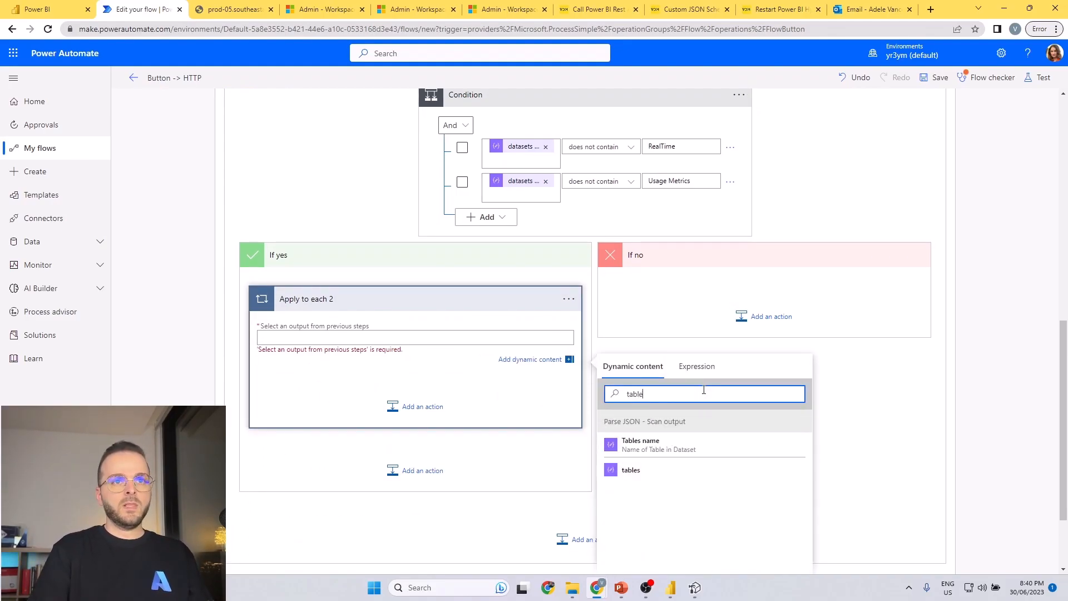
{"action": "left_click", "coordinate": [696, 477]}
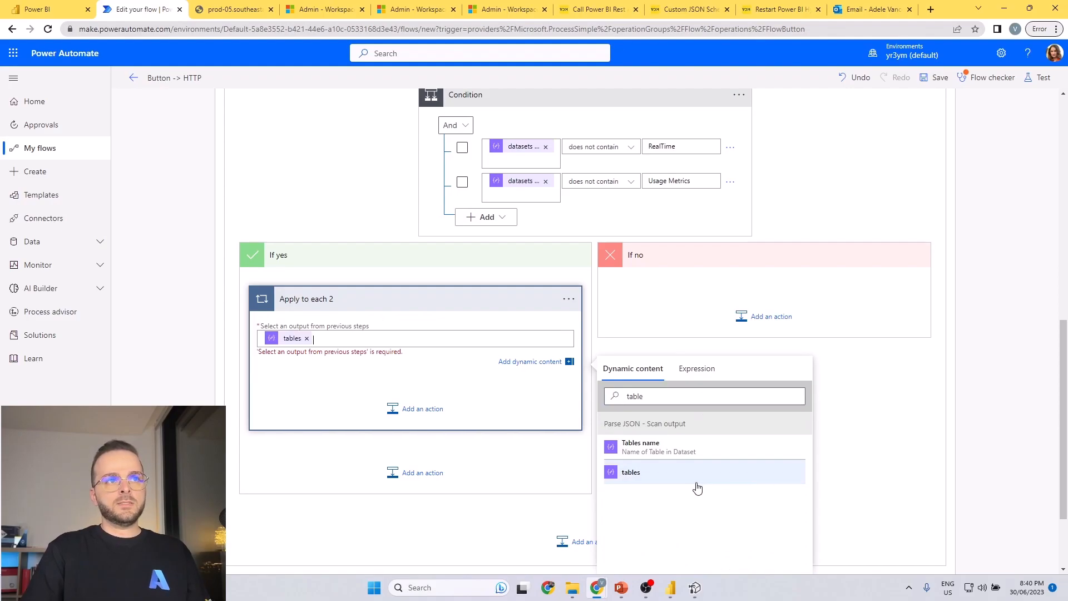
Add a Condition control inside the tables loop.
{"action": "left_click", "coordinate": [408, 401]}
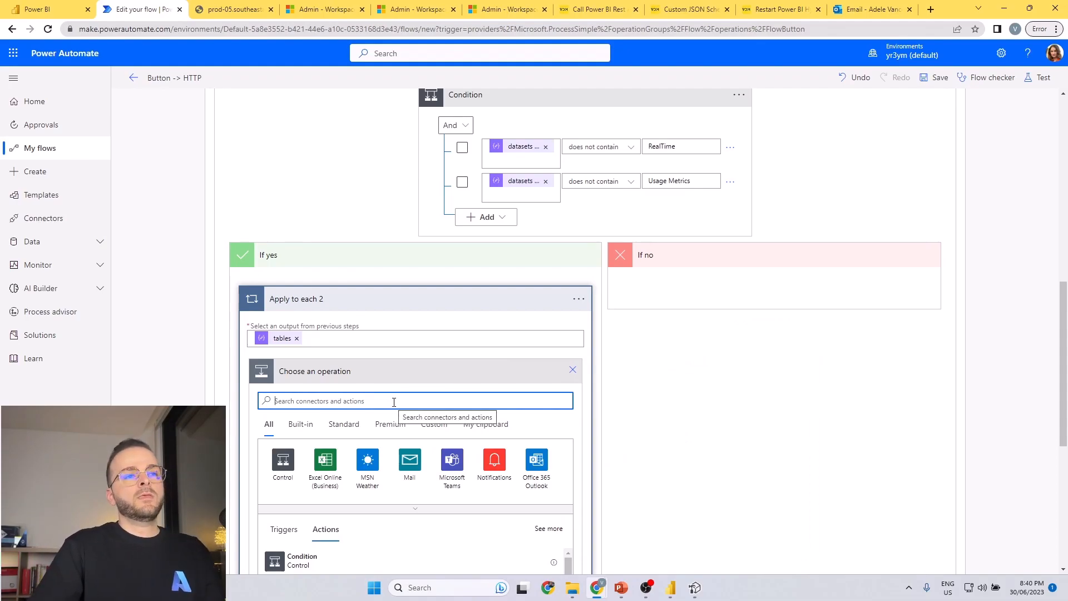
{"action": "scroll", "coordinate": [394, 401], "scroll_direction": "down", "scroll_amount": 1}
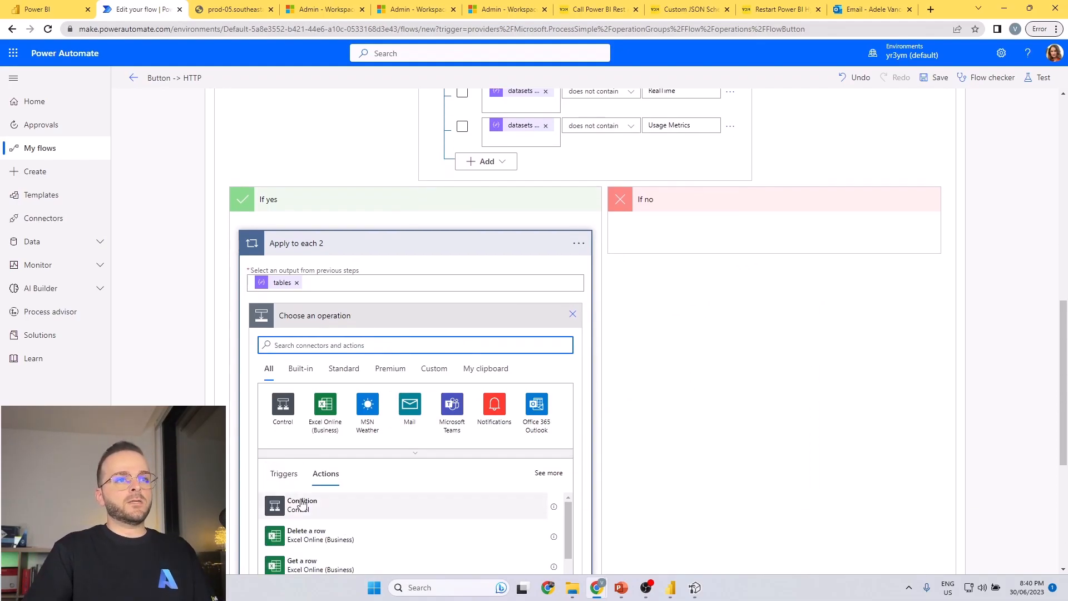
{"action": "left_click", "coordinate": [299, 502]}
Set the first row of Condition 2 to check that measures is not equal to null.
{"action": "left_click", "coordinate": [421, 348]}
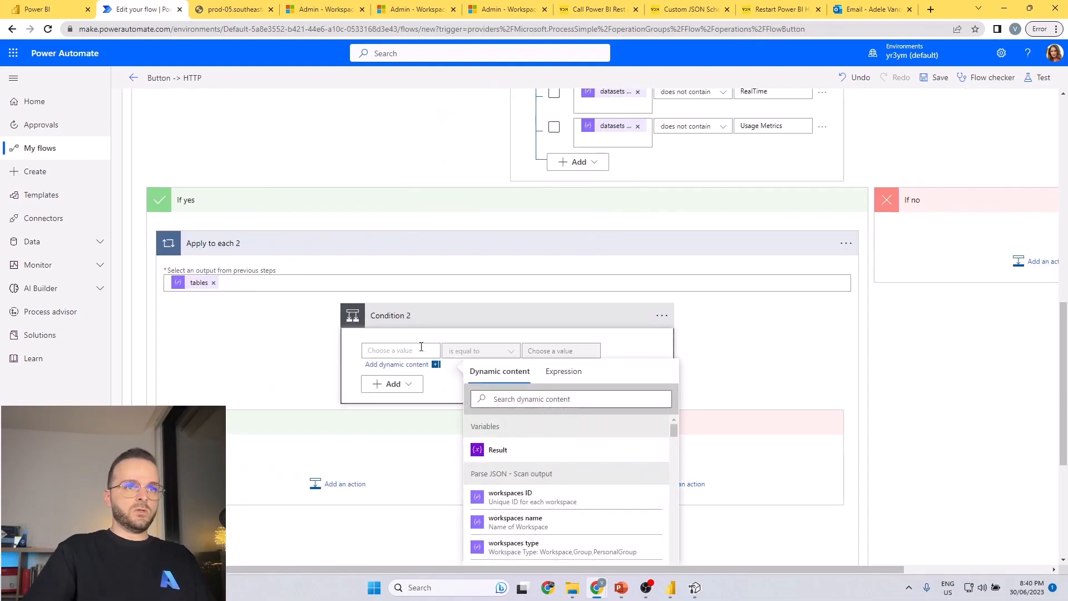
{"action": "left_click", "coordinate": [573, 374]}
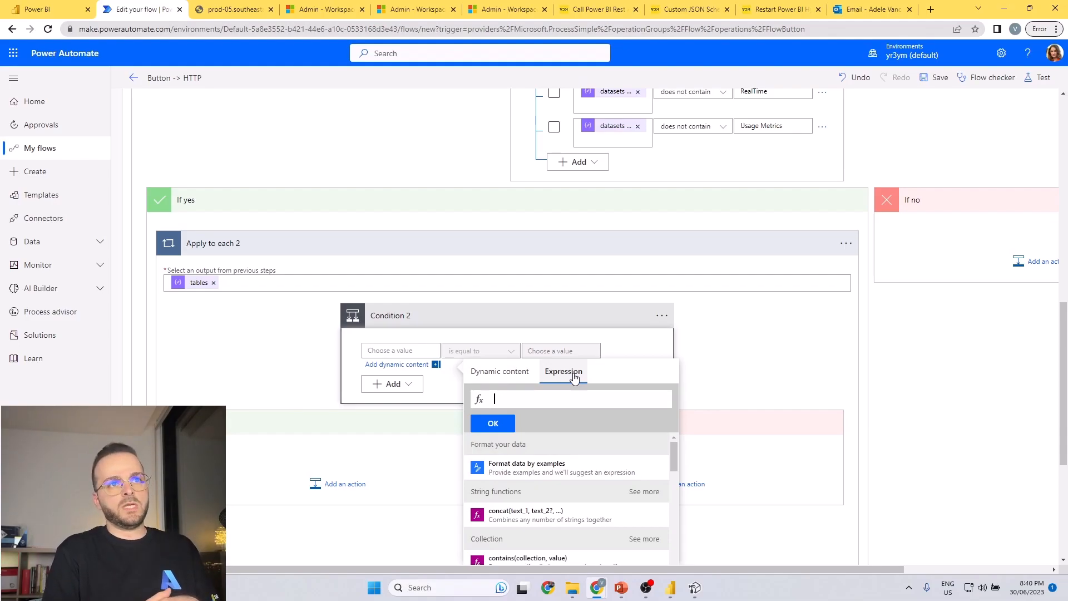
{"action": "left_click", "coordinate": [517, 373]}
{"action": "type", "text": "meas"}
{"action": "left_click", "coordinate": [535, 551]}
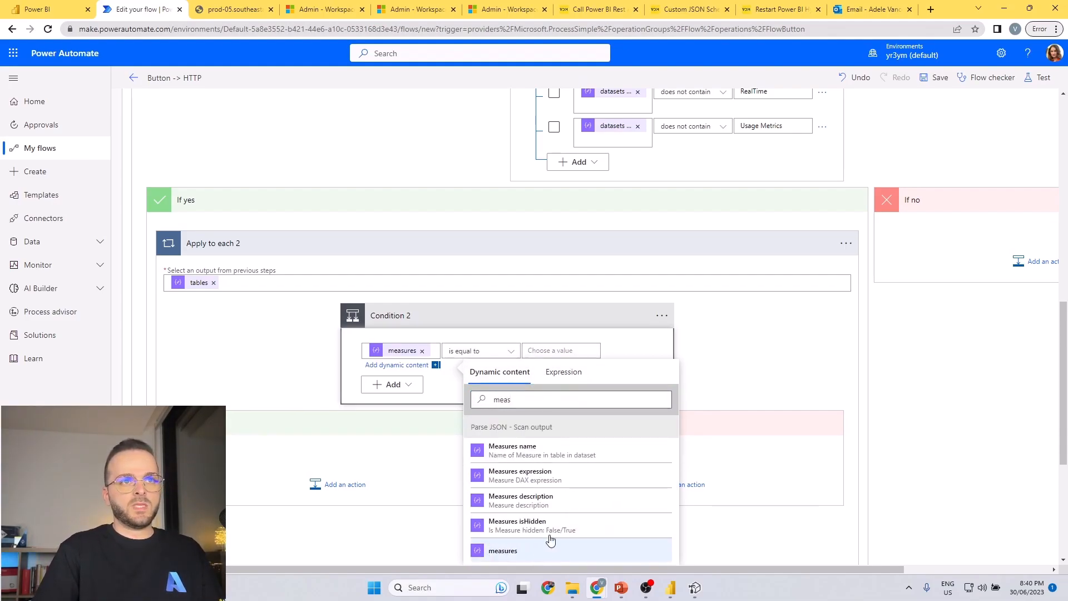
{"action": "left_click", "coordinate": [550, 348]}
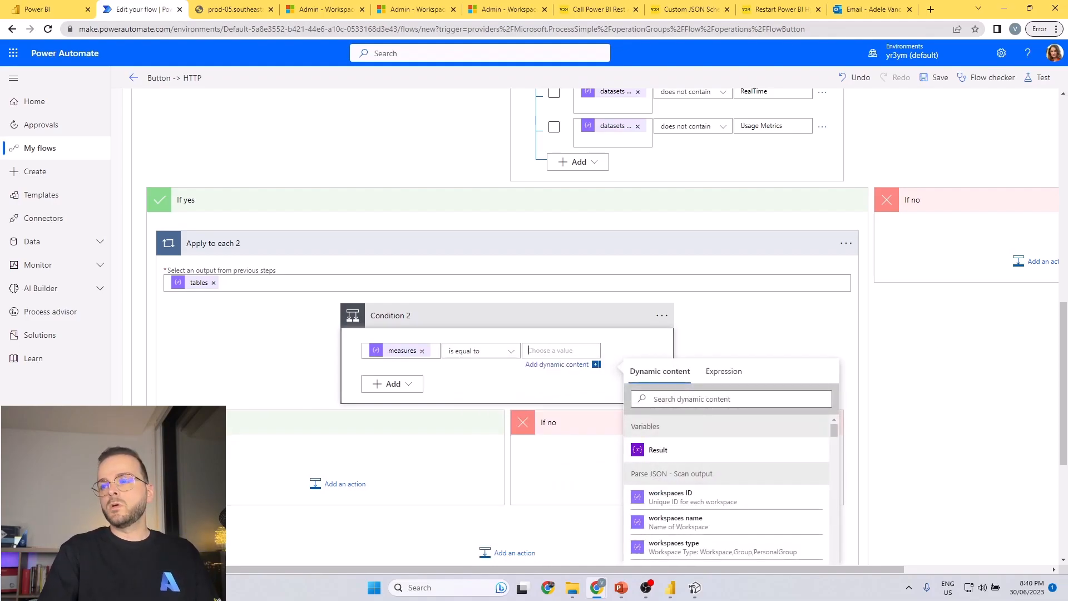
{"action": "left_click", "coordinate": [551, 348]}
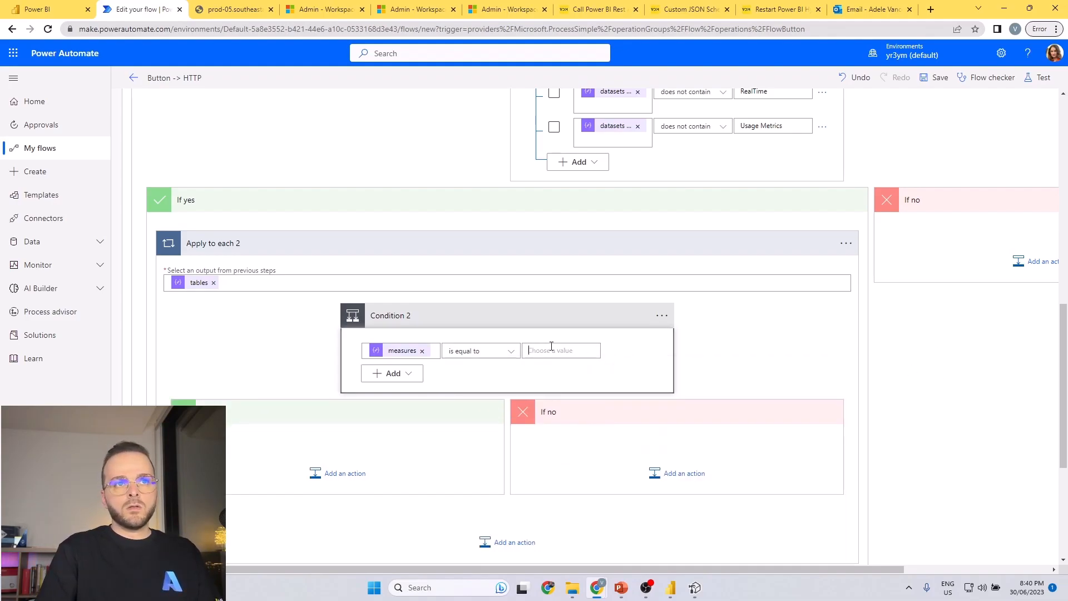
{"action": "type", "text": "null"}
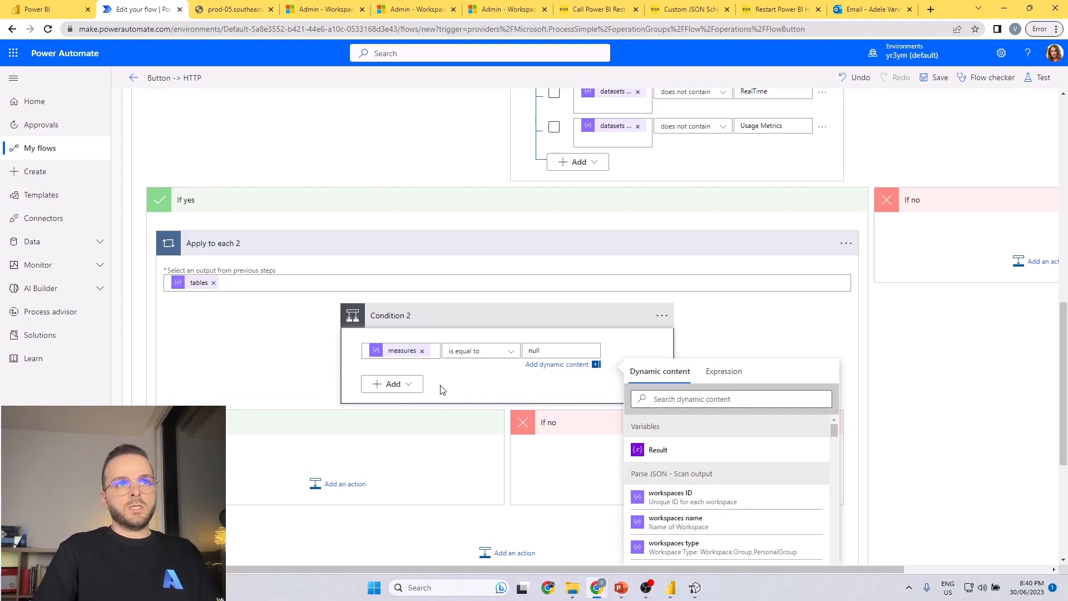
{"action": "left_click", "coordinate": [469, 352]}
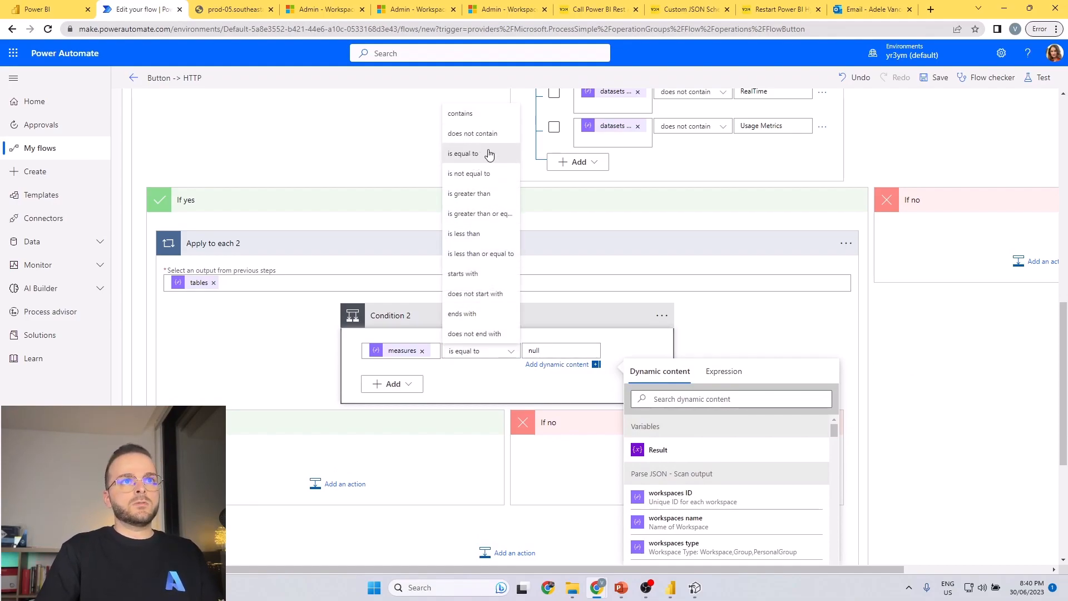
{"action": "left_click", "coordinate": [488, 174]}
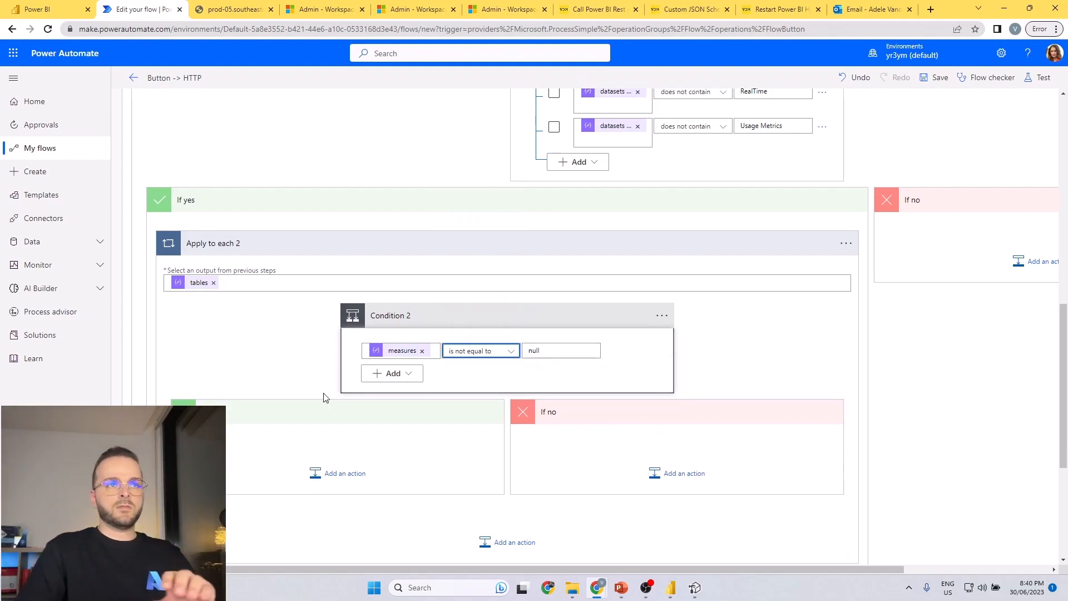
Add a second row to Condition 2 checking that tables is not equal to null.
{"action": "left_click", "coordinate": [410, 374]}
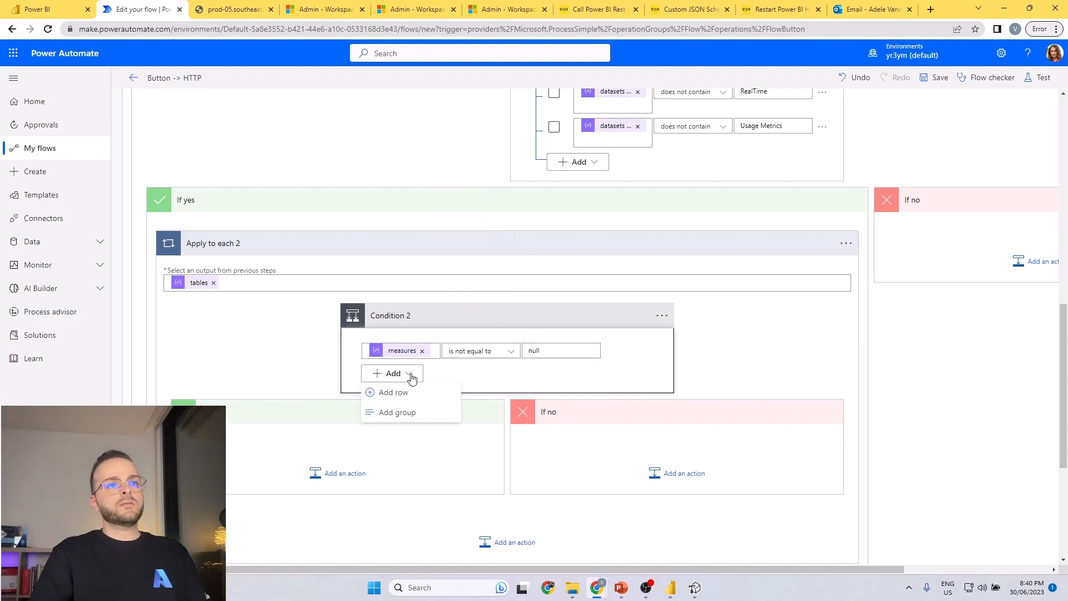
{"action": "left_click", "coordinate": [402, 393]}
{"action": "left_click", "coordinate": [441, 392]}
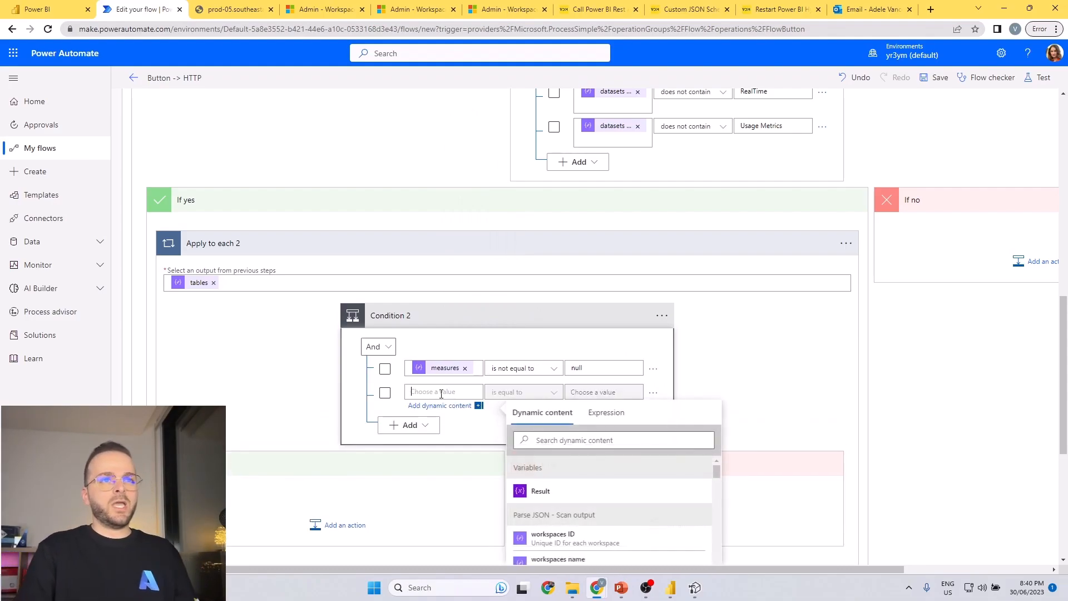
{"action": "left_click", "coordinate": [598, 445]}
{"action": "type", "text": "table"}
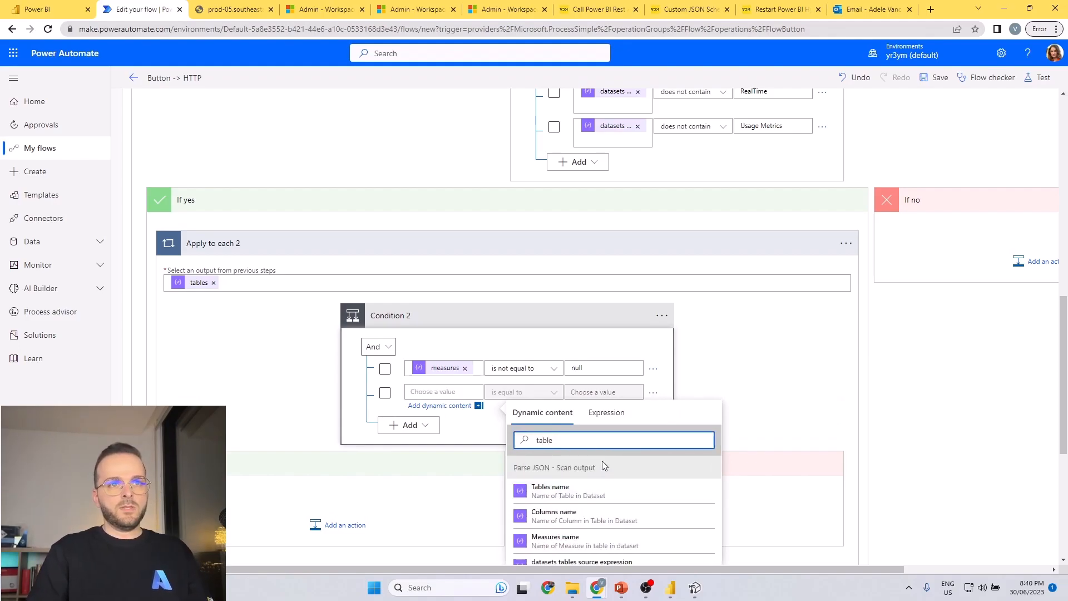
{"action": "scroll", "coordinate": [592, 500], "scroll_direction": "down", "scroll_amount": 1}
{"action": "left_click", "coordinate": [588, 529]}
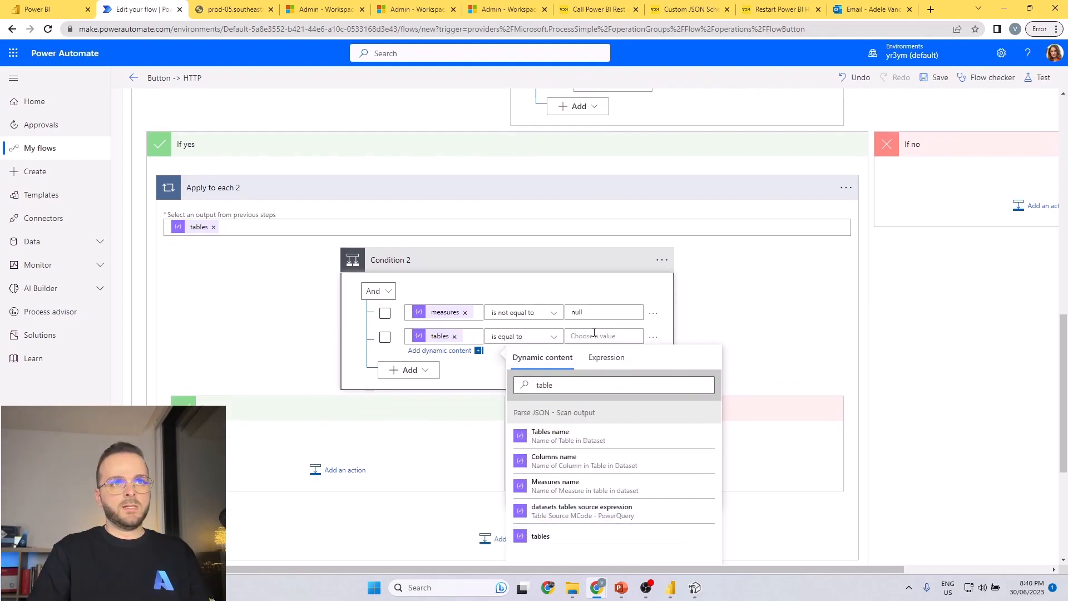
{"action": "left_click", "coordinate": [550, 336]}
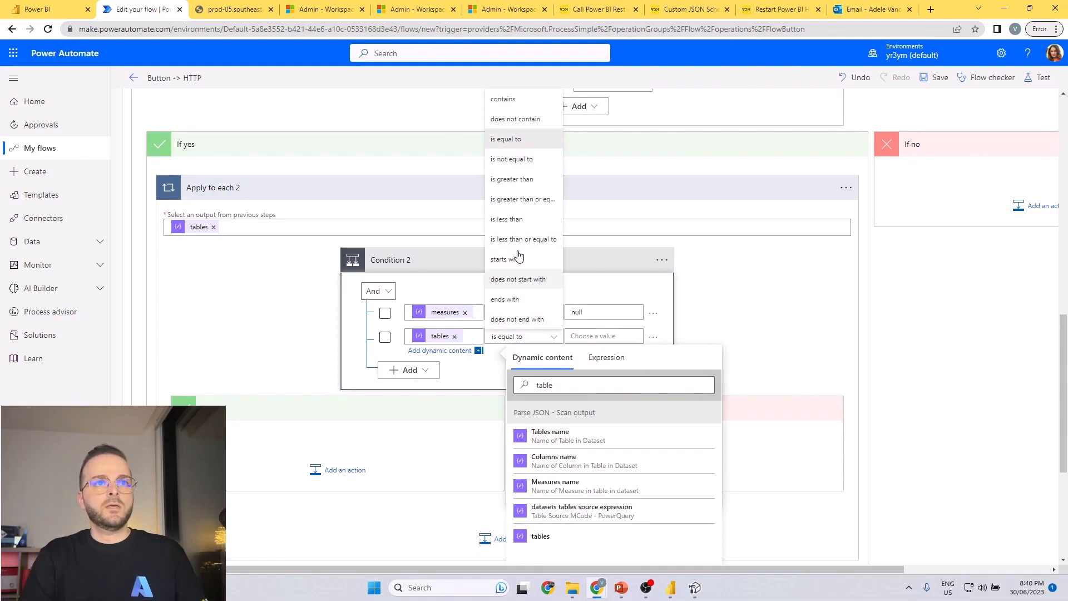
{"action": "left_click", "coordinate": [520, 161]}
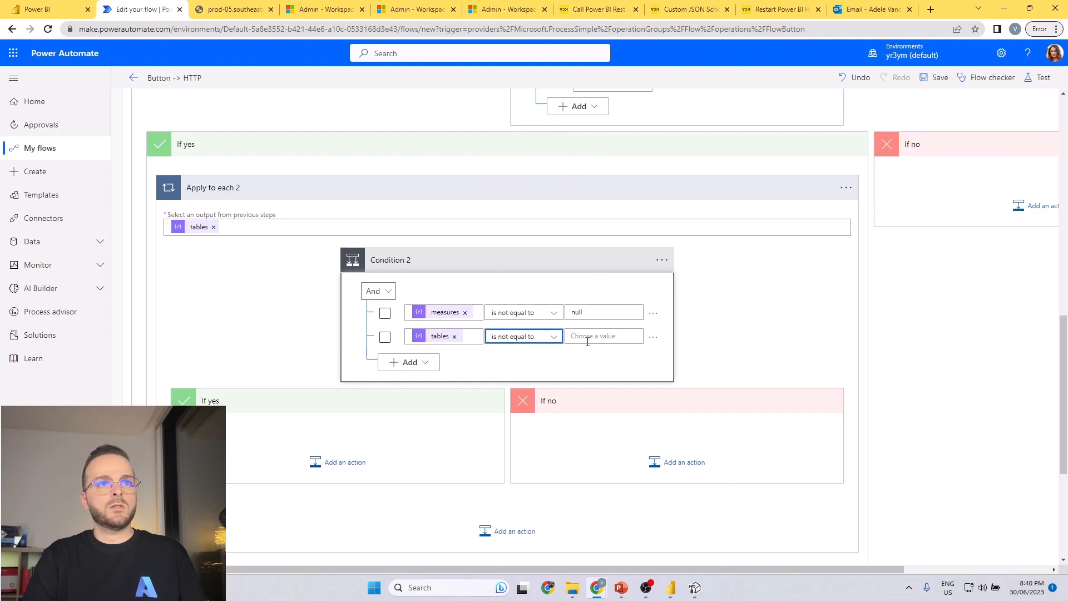
{"action": "left_click", "coordinate": [582, 337]}
{"action": "type", "text": "null"}
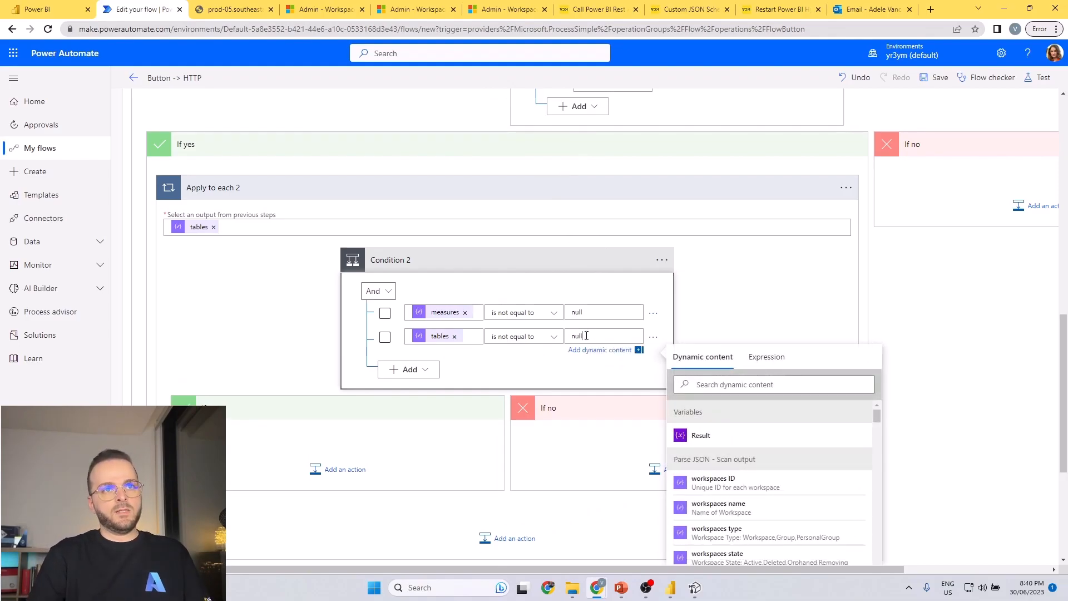
{"action": "scroll", "coordinate": [734, 298], "scroll_direction": "up", "scroll_amount": 2}
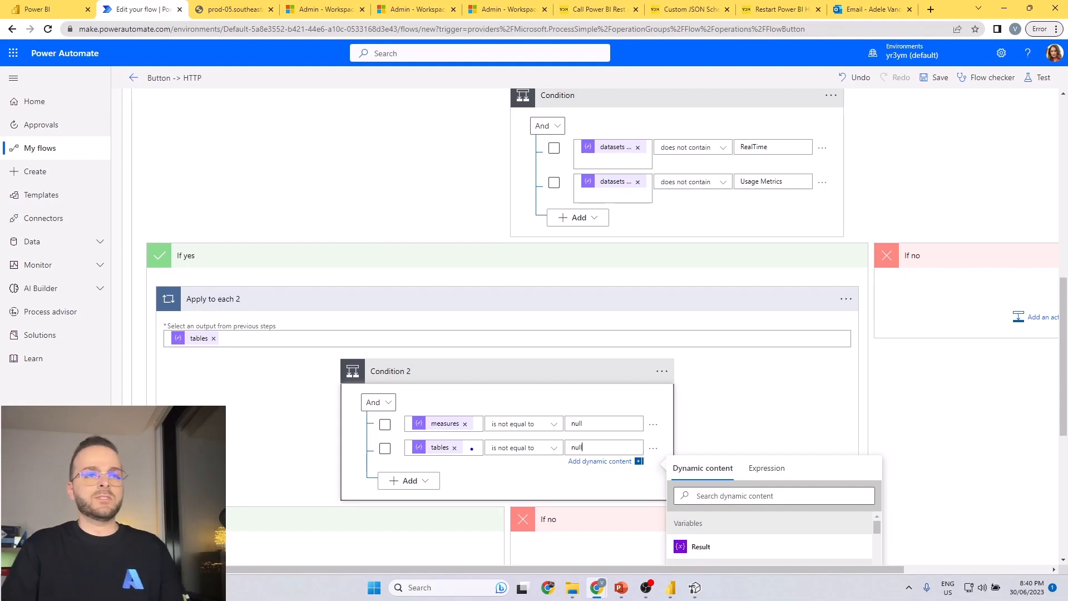
{"action": "mouse_move", "coordinate": [590, 143]}
{"action": "left_mouse_down"}
{"action": "mouse_move", "coordinate": [551, 166]}
{"action": "mouse_move", "coordinate": [406, 438]}
{"action": "left_mouse_up"}
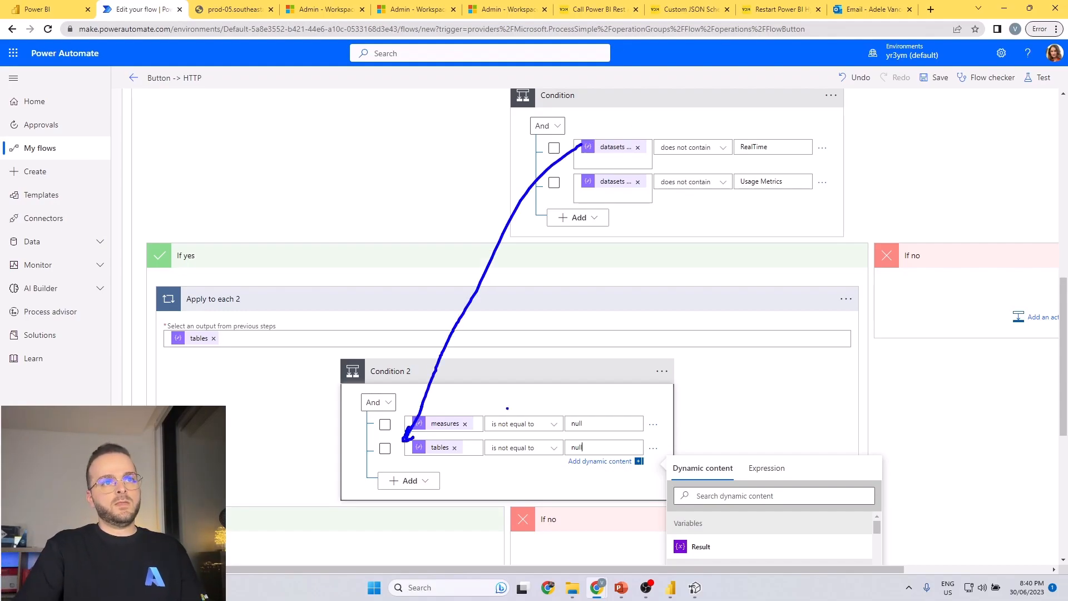
{"action": "scroll", "coordinate": [200, 384], "scroll_direction": "down", "scroll_amount": 3}
{"action": "scroll", "coordinate": [198, 386], "scroll_direction": "up", "scroll_amount": 1}
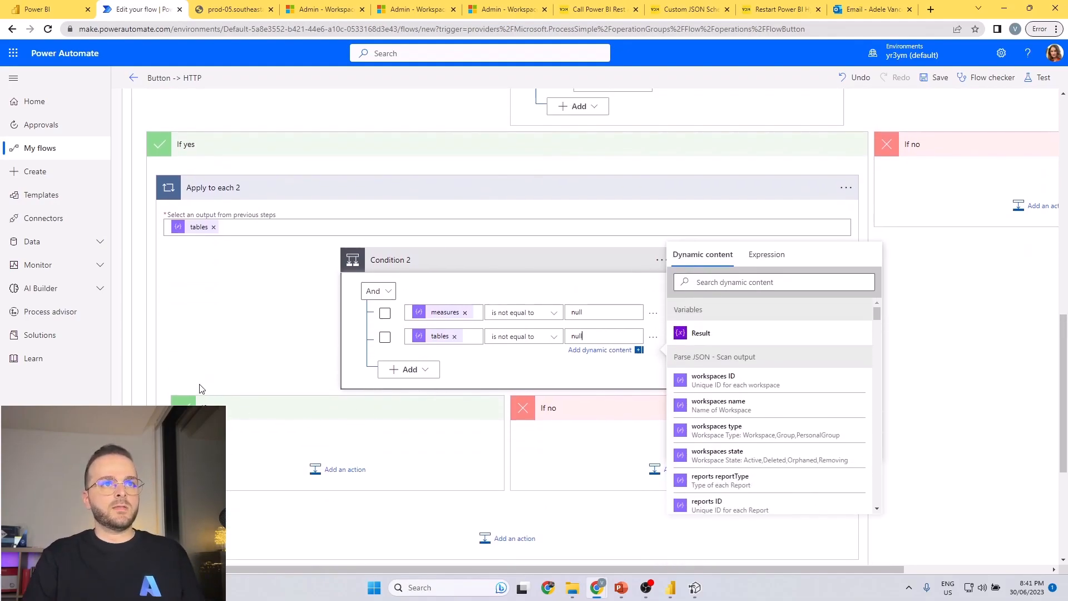
{"action": "left_click", "coordinate": [228, 378]}
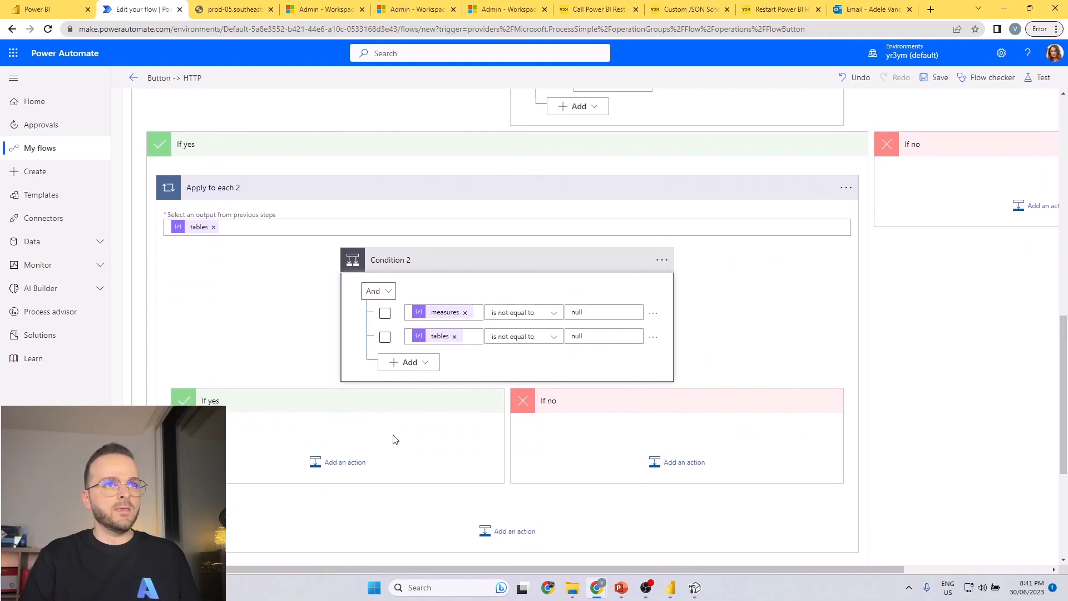
Tick both rows of Condition 2 and add an Apply to each loop in its If yes branch.
{"action": "left_click", "coordinate": [385, 313]}
{"action": "left_click", "coordinate": [385, 337]}
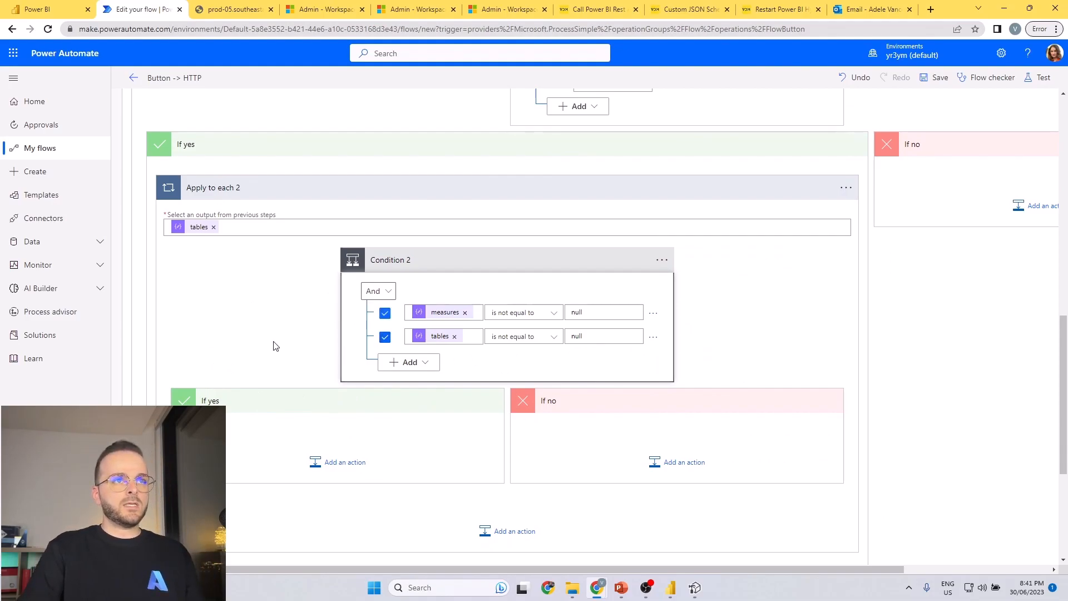
{"action": "left_click", "coordinate": [351, 469]}
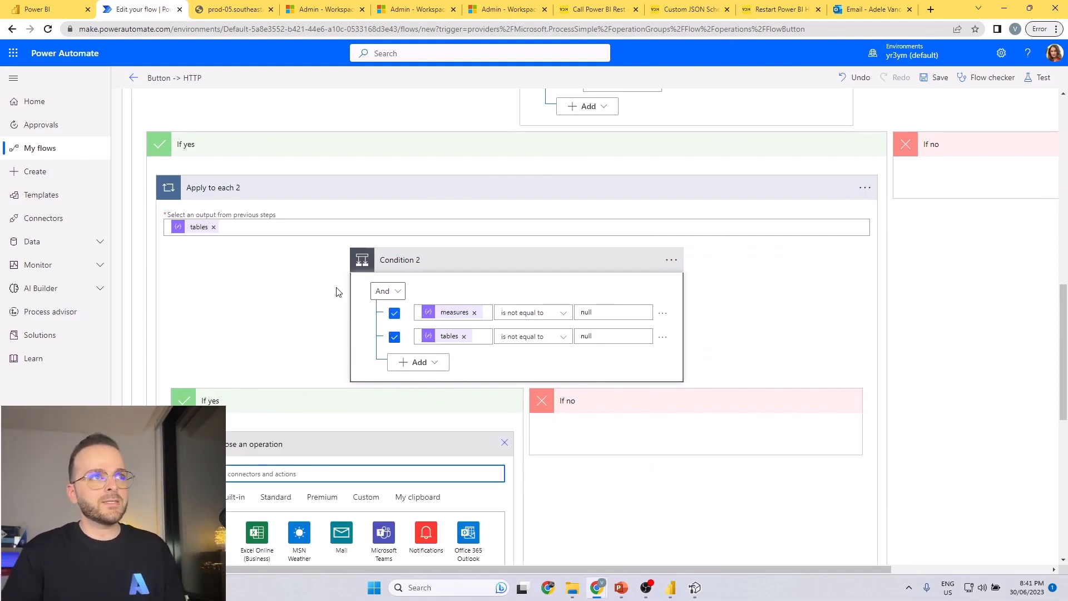
{"action": "scroll", "coordinate": [404, 405], "scroll_direction": "down", "scroll_amount": 2}
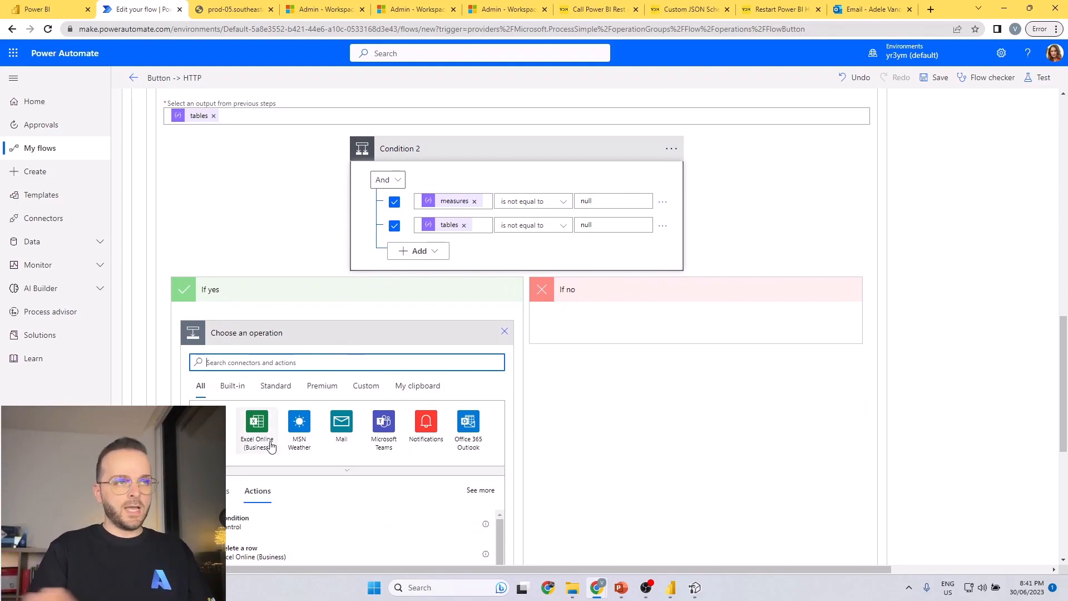
{"action": "type", "text": "appley to"}
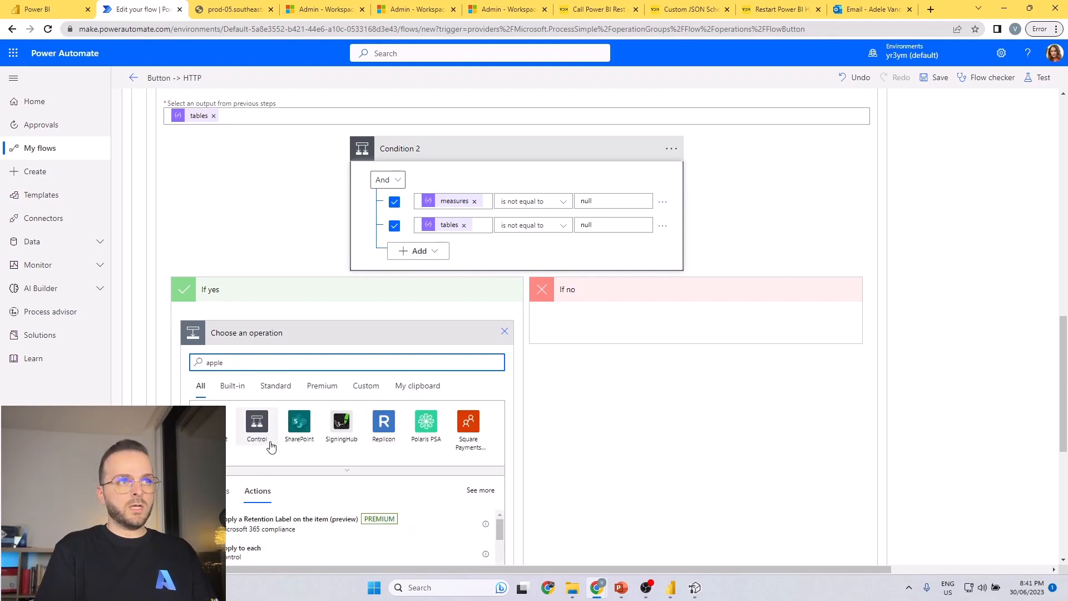
{"action": "type", "text": "y to each"}
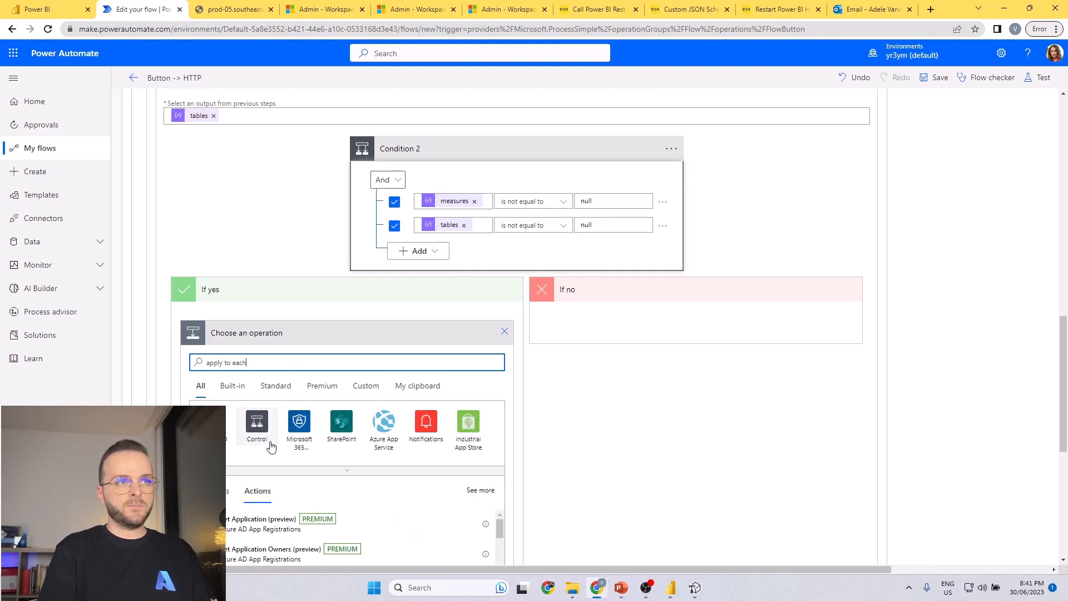
{"action": "left_click", "coordinate": [233, 515]}
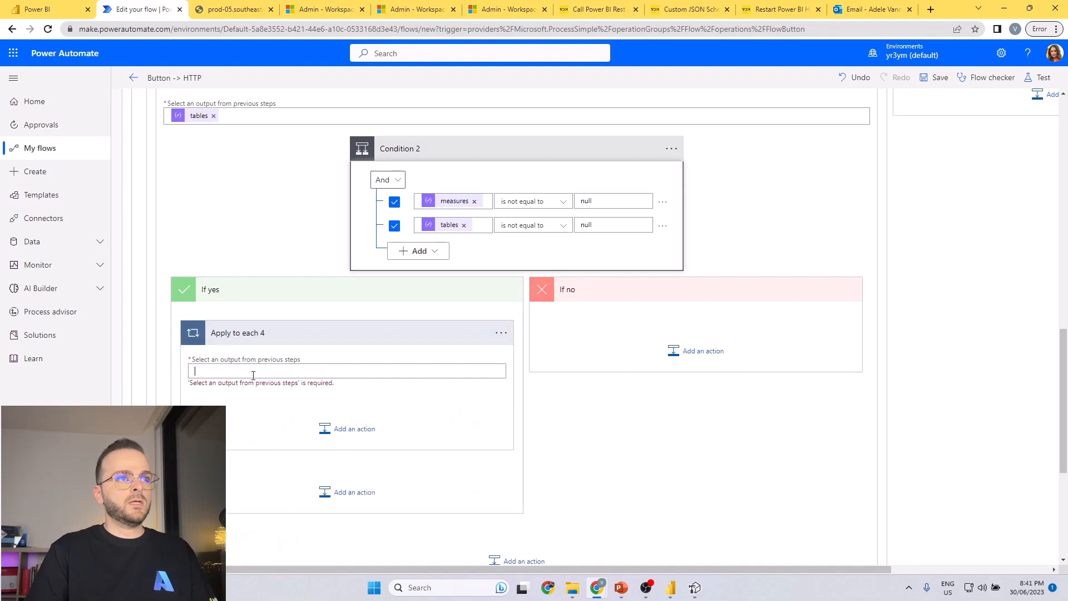
Set the new loop's output to the measures array from the Parse JSON scan output.
{"action": "left_click", "coordinate": [253, 375]}
{"action": "left_click", "coordinate": [631, 427]}
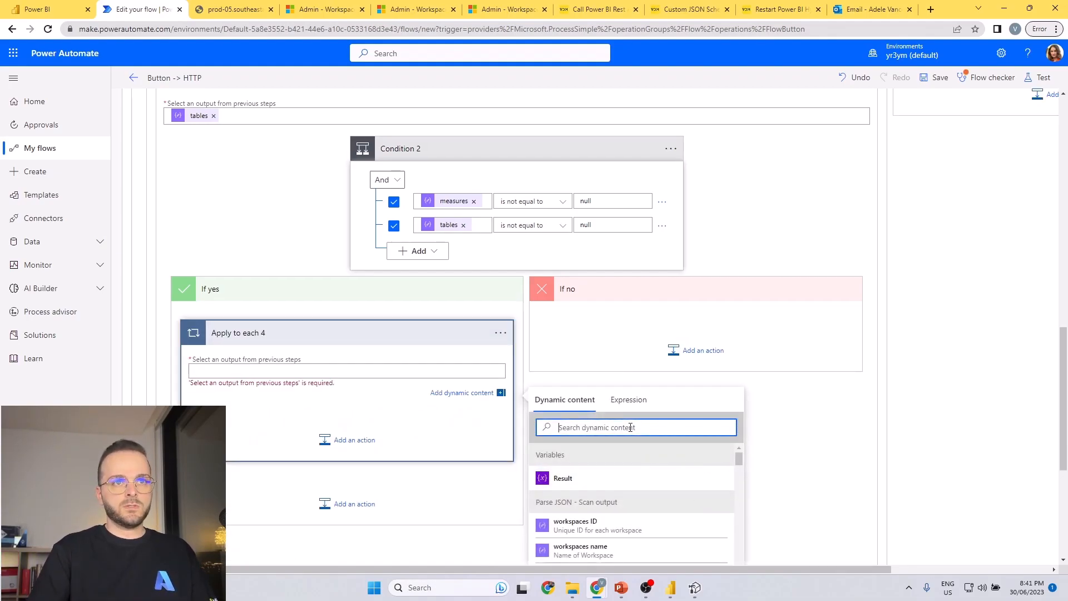
{"action": "type", "text": "measure"}
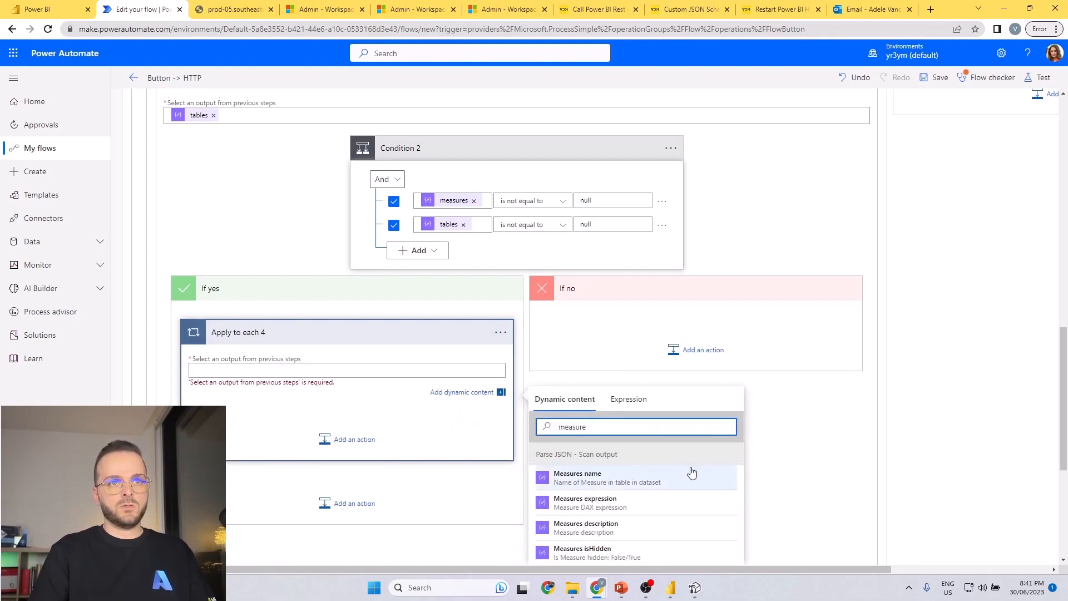
{"action": "scroll", "coordinate": [684, 472], "scroll_direction": "down", "scroll_amount": 1}
{"action": "left_click", "coordinate": [623, 559]}
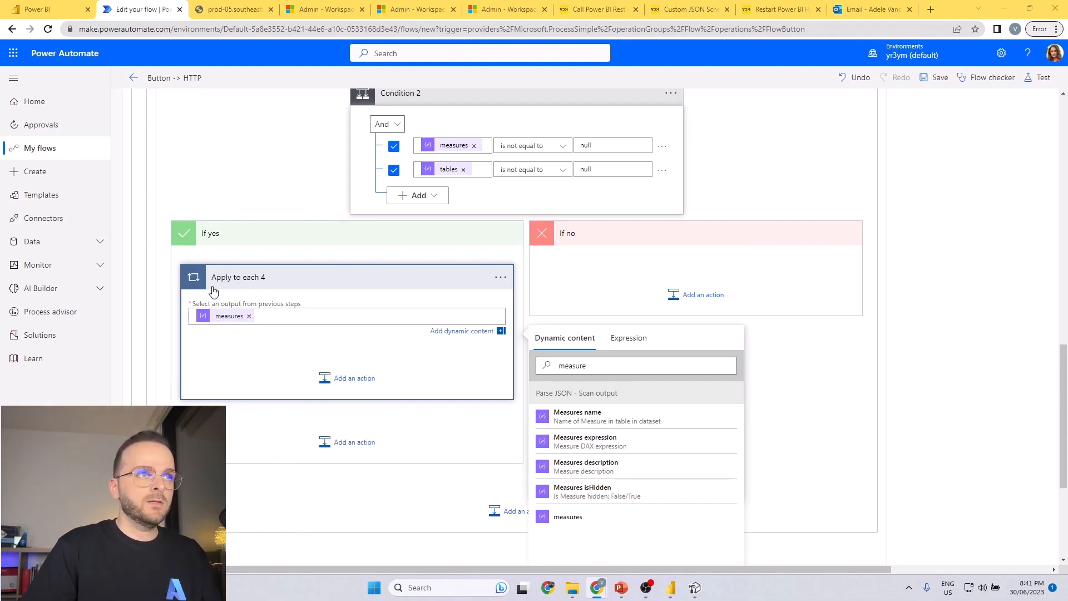
Add a Data Operation Compose action inside the measures loop.
{"action": "left_click", "coordinate": [354, 378]}
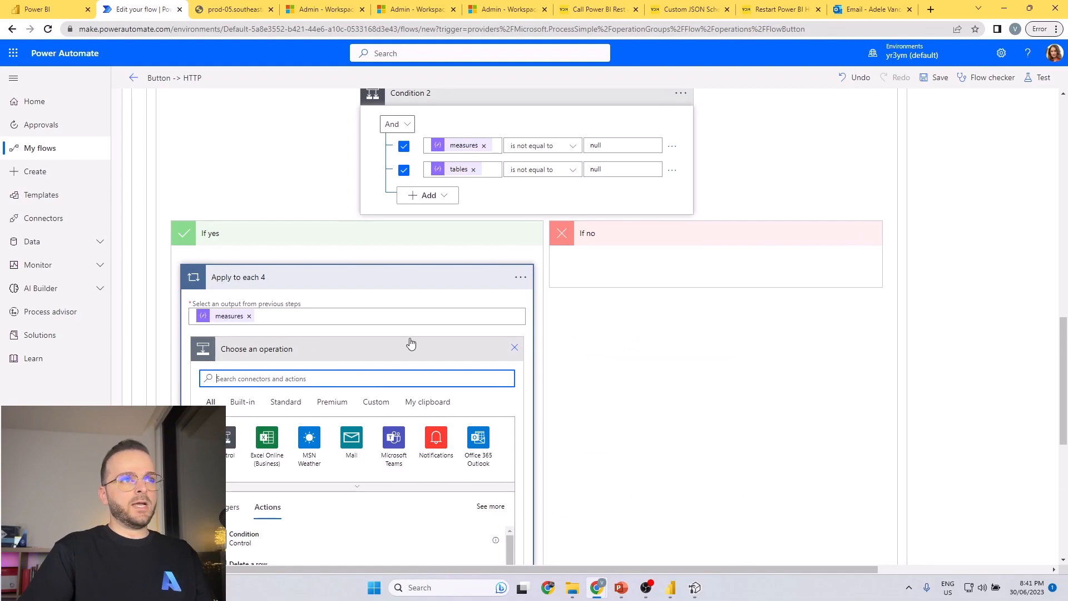
{"action": "scroll", "coordinate": [410, 342], "scroll_direction": "down", "scroll_amount": 2}
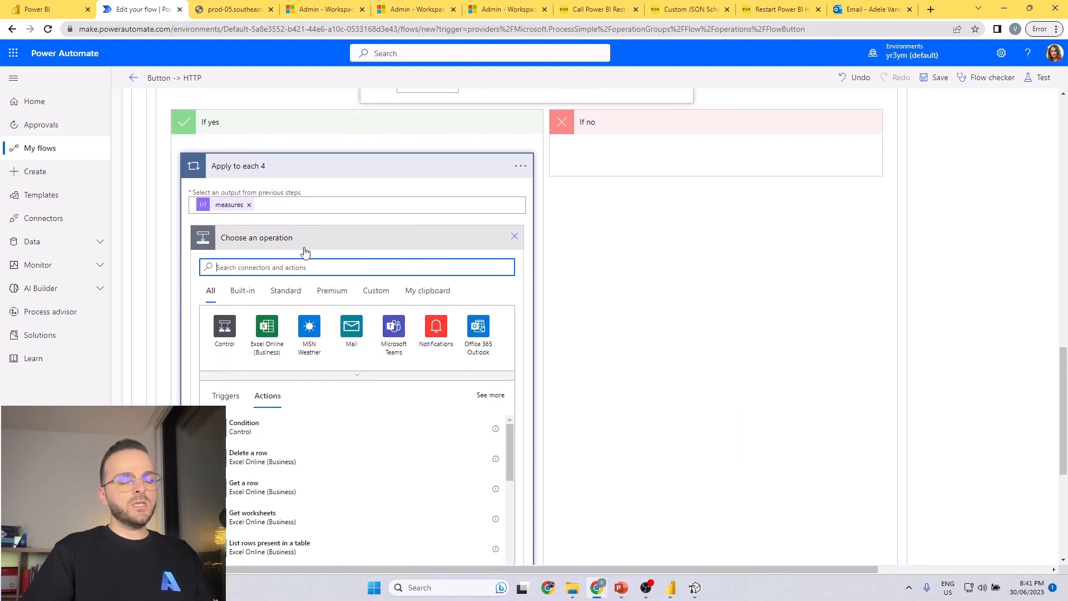
{"action": "type", "text": "compo"}
{"action": "left_click", "coordinate": [265, 342]}
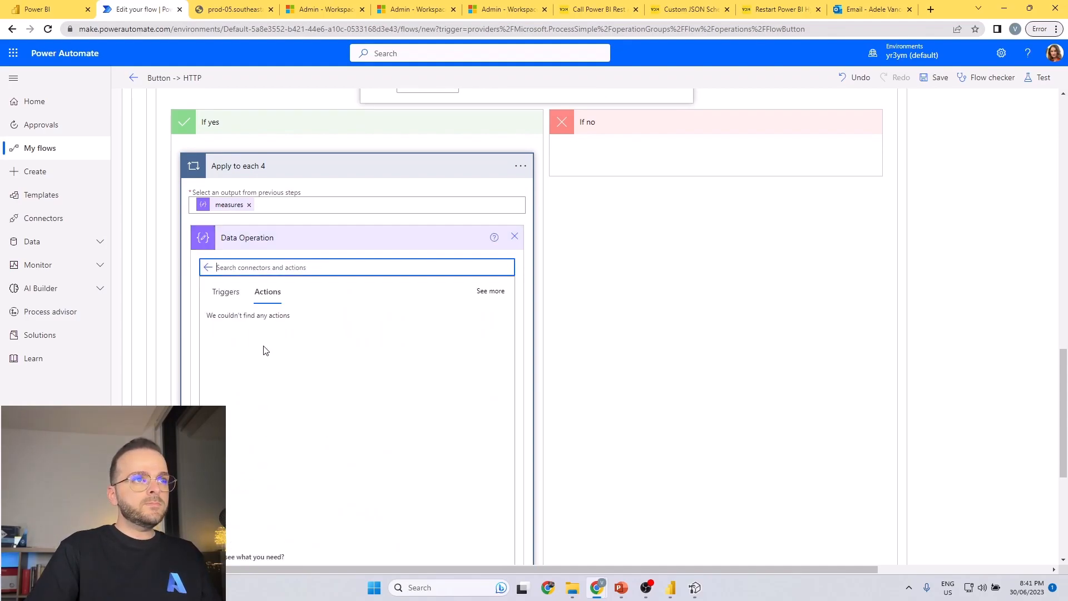
{"action": "left_click", "coordinate": [266, 322]}
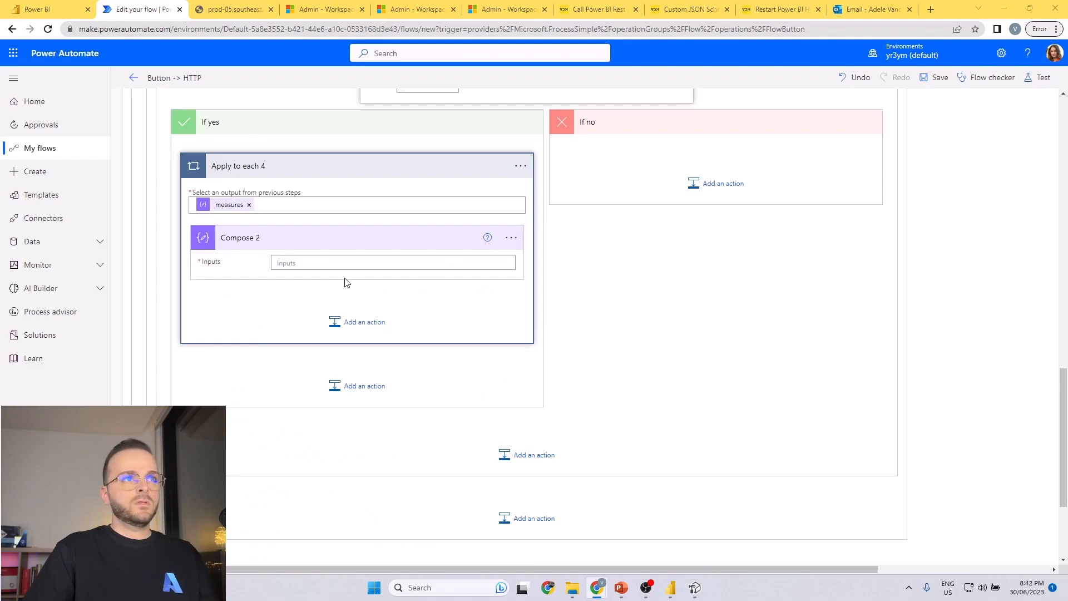
Paste the copied JSON template into the Compose 2 inputs and remove all its old dynamic tokens, keeping only the keys.
{"action": "left_click", "coordinate": [330, 268]}
{"action": "type", "text": "{ \"Workspcae Name\": name, \"Workspcae ID\": id, \"Dataset ID\": id, \"Dataset Name\": name, \"Table Name\": name, \"Measure Name\": name, \"Measure Expression\": expression, \"Measure is Hidden\": isHidden }"}
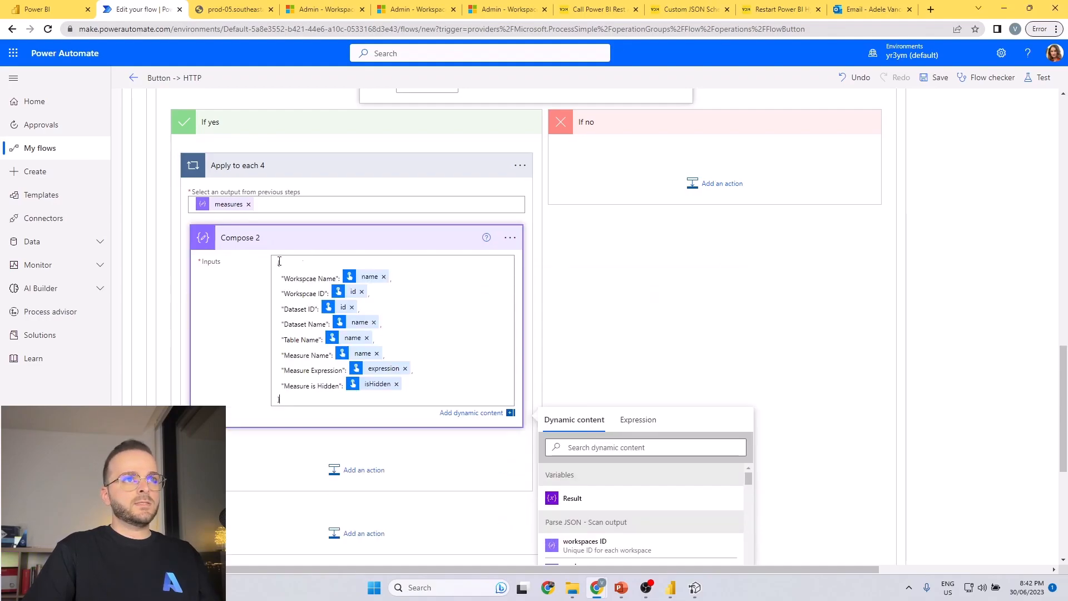
{"action": "left_click", "coordinate": [383, 277]}
{"action": "left_click", "coordinate": [361, 290]}
{"action": "left_click", "coordinate": [351, 305]}
{"action": "left_click", "coordinate": [373, 317]}
{"action": "left_click", "coordinate": [367, 331]}
{"action": "left_click", "coordinate": [377, 344]}
{"action": "left_click", "coordinate": [405, 359]}
{"action": "left_click", "coordinate": [398, 370]}
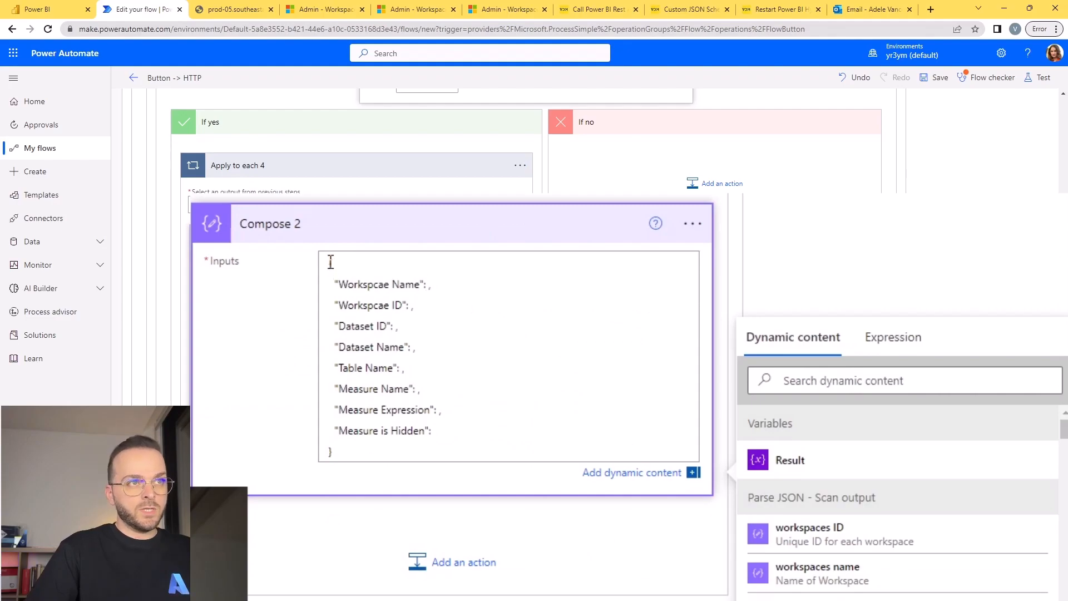
{"action": "left_click_drag", "start_coordinate": [330, 263], "coordinate": [414, 455]}
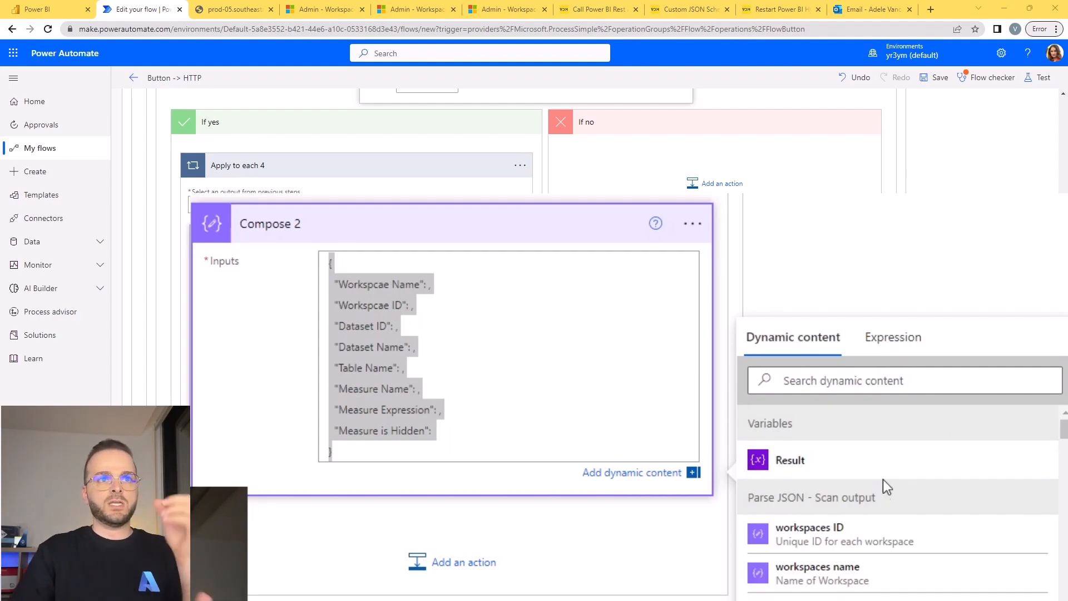
Fill the "Workspcae Name" key with workspaces name and the "Workspcae ID" key with workspaces ID.
{"action": "left_click", "coordinate": [416, 296]}
{"action": "left_click", "coordinate": [427, 281]}
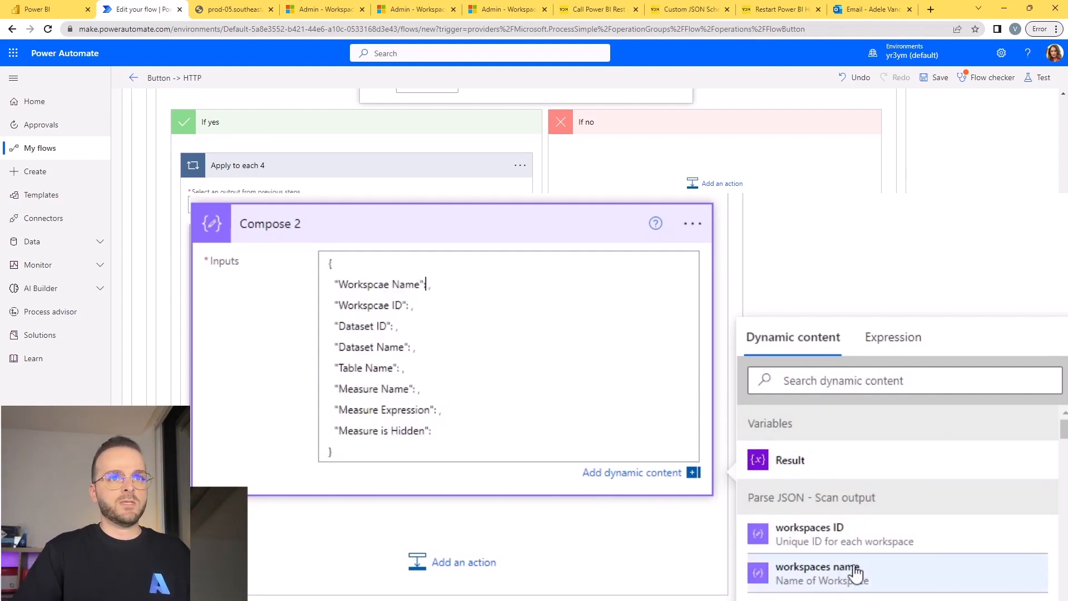
{"action": "left_click", "coordinate": [862, 578]}
{"action": "left_click", "coordinate": [418, 306]}
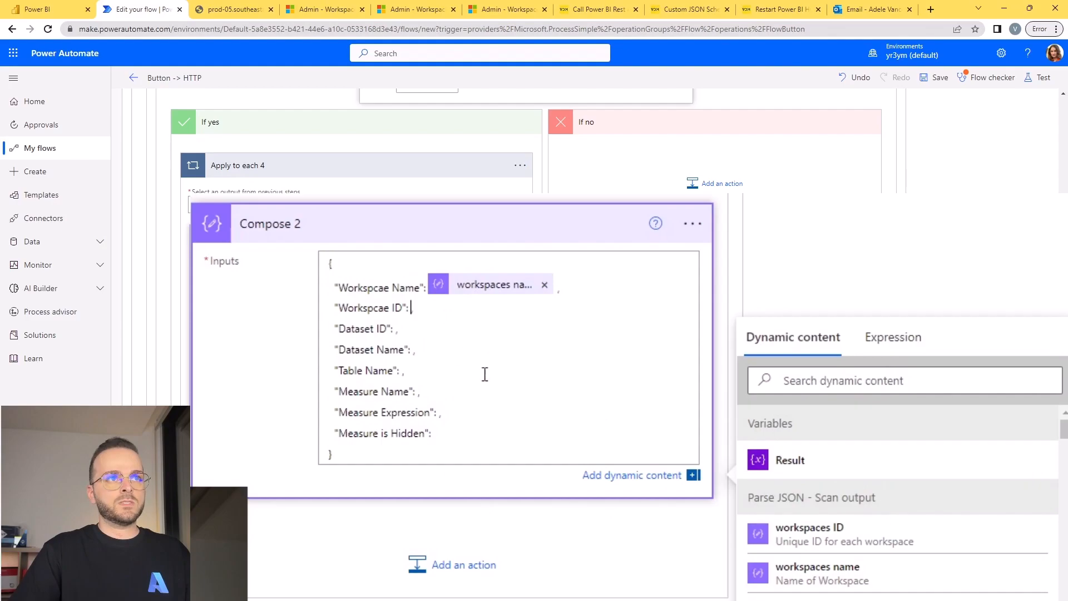
{"action": "left_click", "coordinate": [889, 551]}
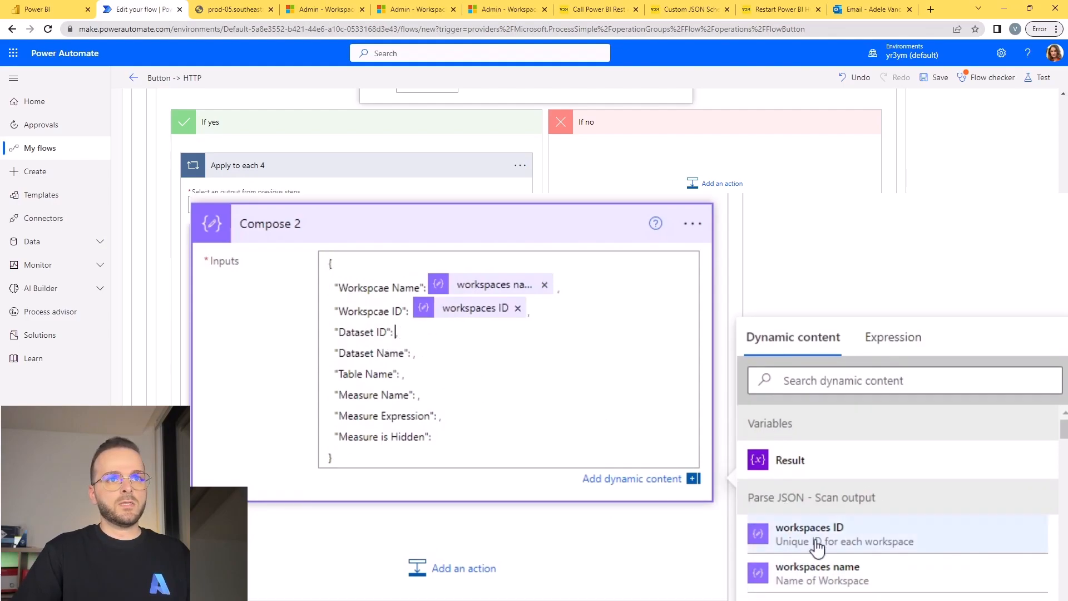
Fill the "Dataset ID" key with datasets ID and the "Dataset Name" key with datasets name.
{"action": "left_click", "coordinate": [840, 383]}
{"action": "type", "text": "id"}
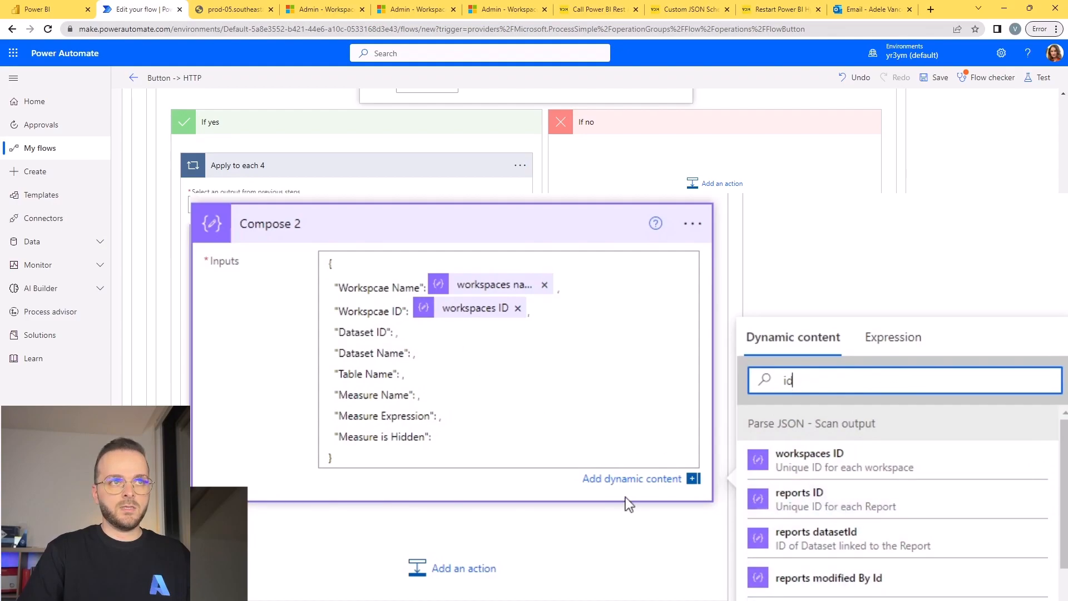
{"action": "left_click", "coordinate": [395, 332]}
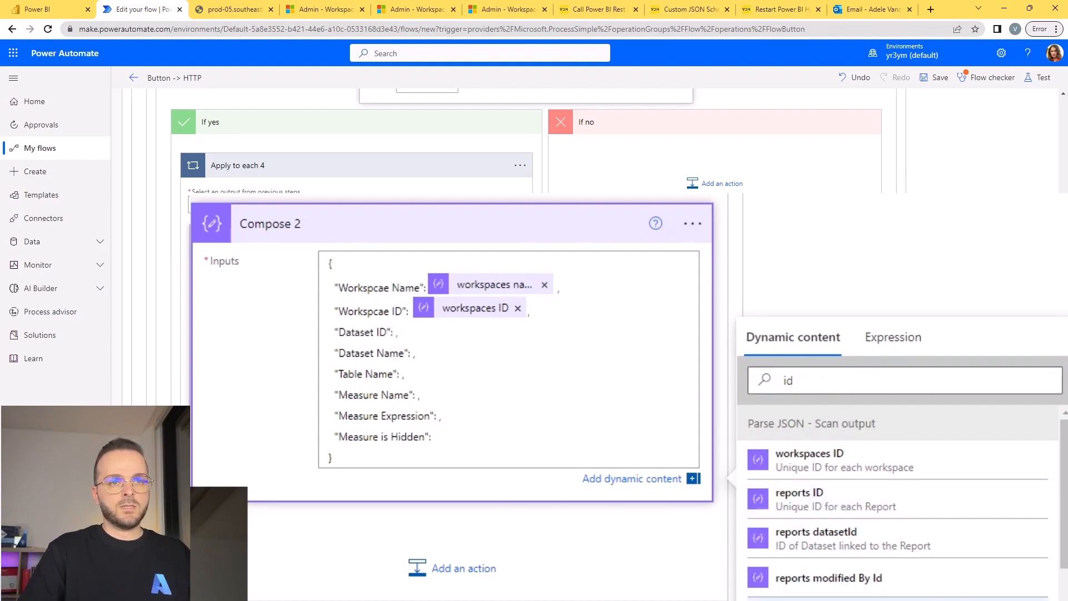
{"action": "left_click", "coordinate": [807, 600]}
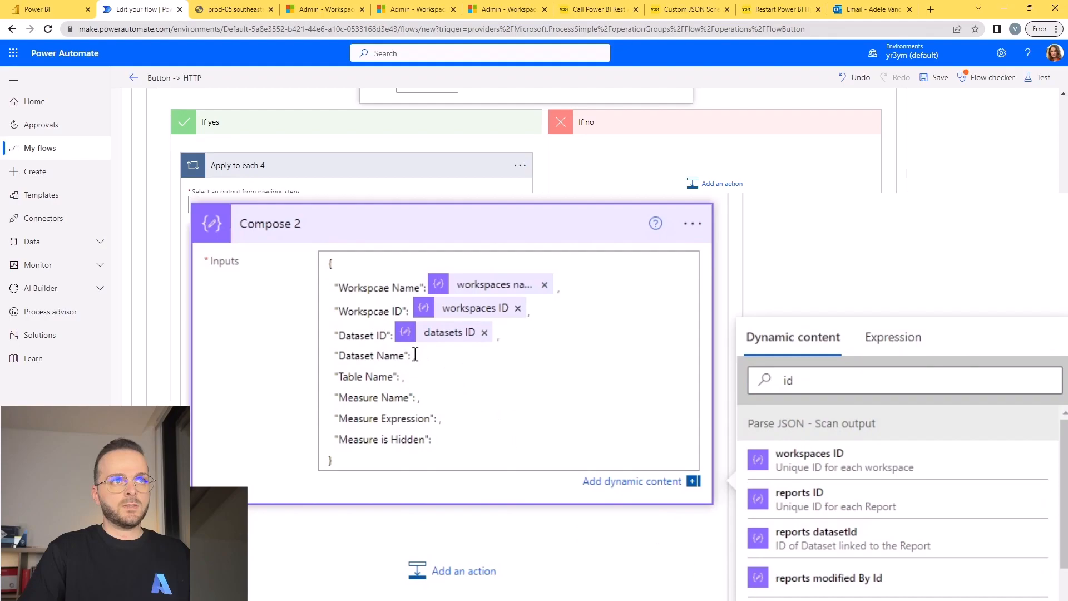
{"action": "left_click_drag", "start_coordinate": [821, 384], "coordinate": [776, 384]}
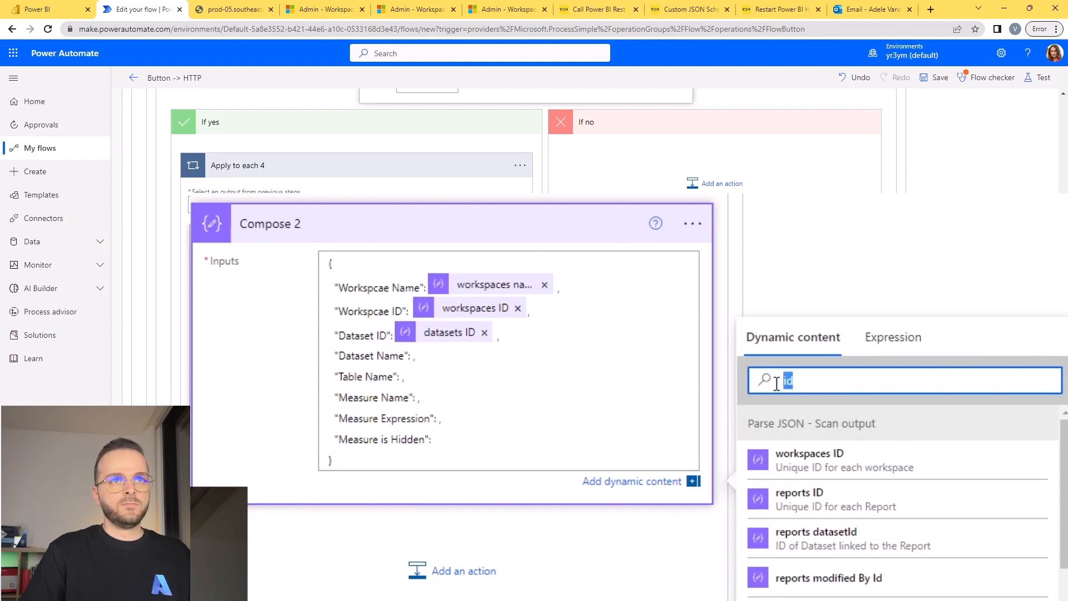
{"action": "type", "text": "dataset"}
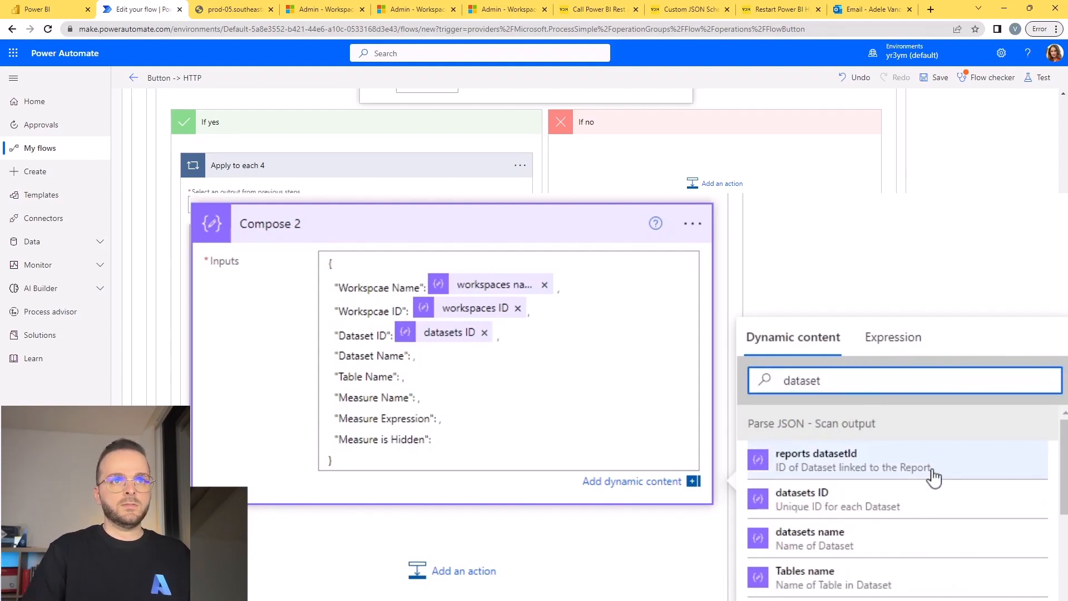
{"action": "left_click", "coordinate": [900, 542]}
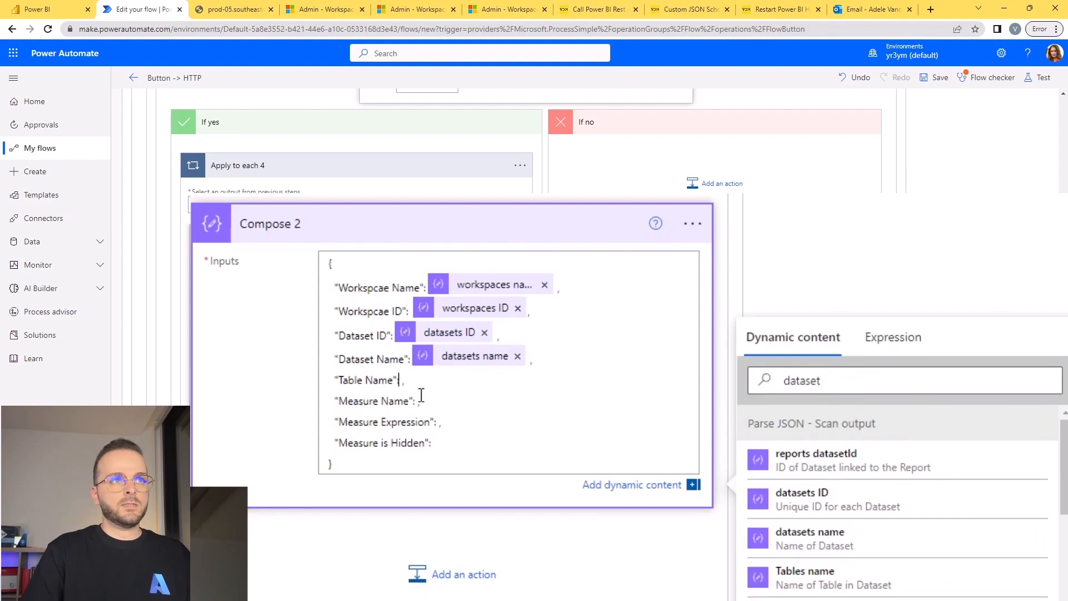
Fill the "Table Name" key with the Tables name dynamic value.
{"action": "left_click", "coordinate": [790, 382]}
{"action": "double_click", "coordinate": [790, 384]}
{"action": "type", "text": "table"}
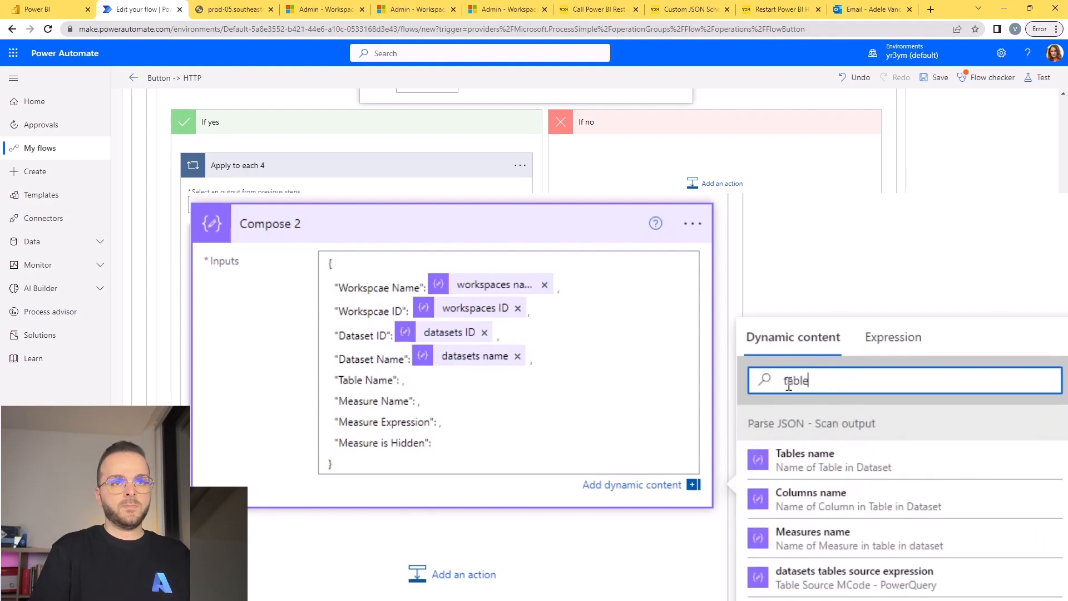
{"action": "left_click", "coordinate": [872, 466]}
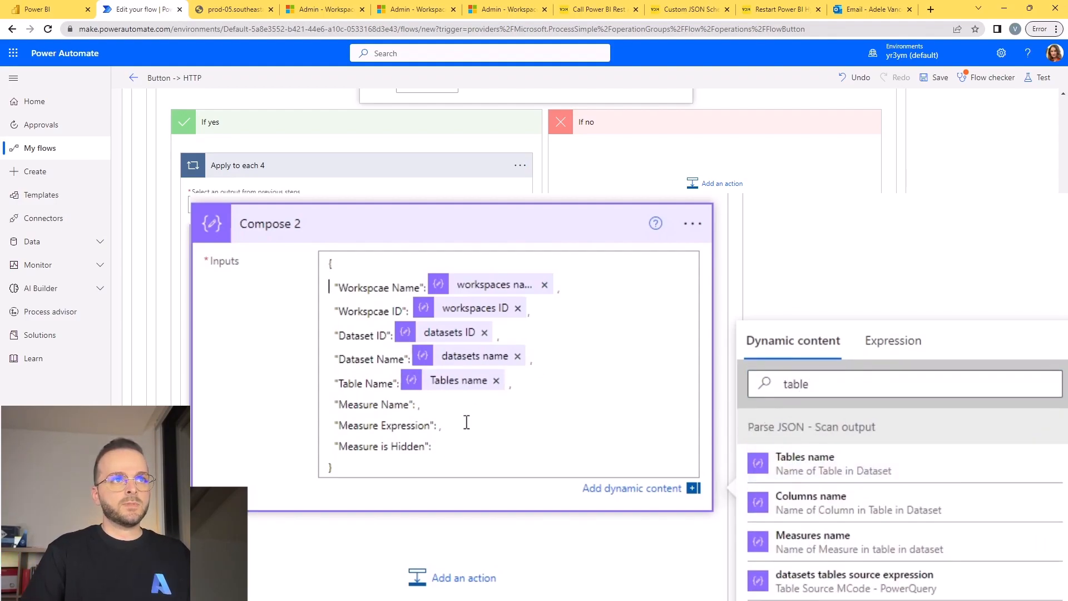
Fill the Measure Name, Measure Expression and Measure is Hidden keys with Measures name, Measures expression and Measures isHidden.
{"action": "left_click", "coordinate": [789, 382]}
{"action": "double_click", "coordinate": [795, 384]}
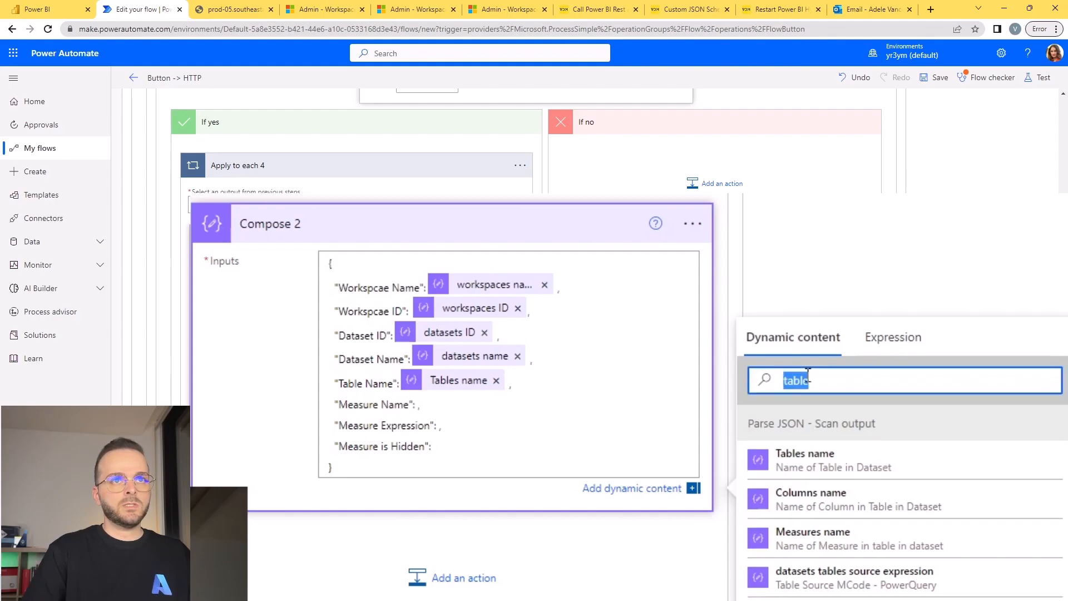
{"action": "type", "text": "measure"}
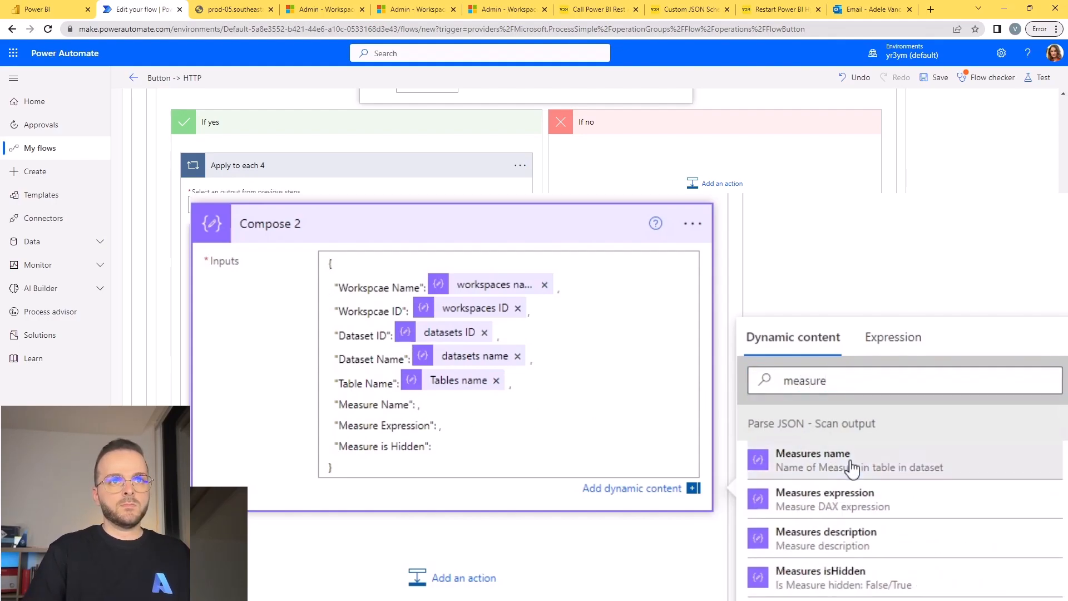
{"action": "left_click", "coordinate": [781, 457]}
{"action": "left_click", "coordinate": [436, 427]}
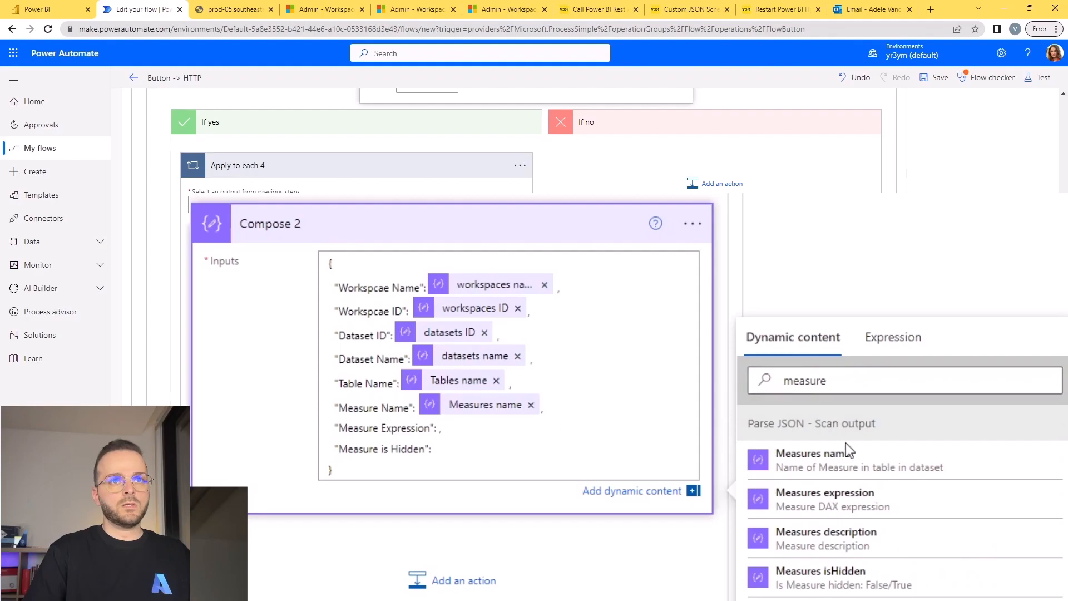
{"action": "left_click", "coordinate": [828, 498]}
{"action": "left_click", "coordinate": [434, 451]}
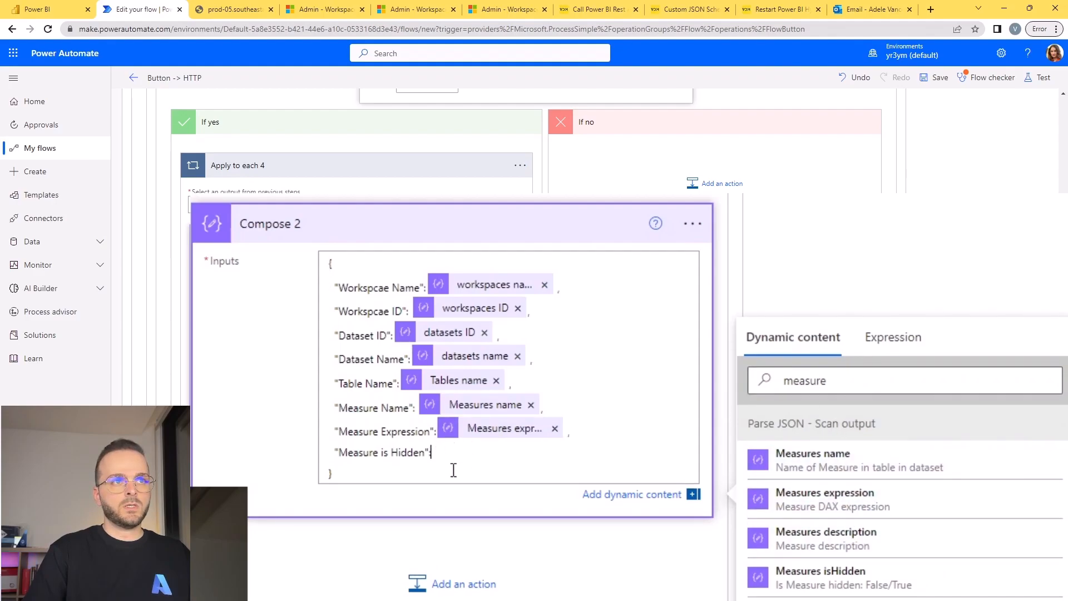
{"action": "left_click", "coordinate": [829, 577]}
{"action": "left_click", "coordinate": [908, 277]}
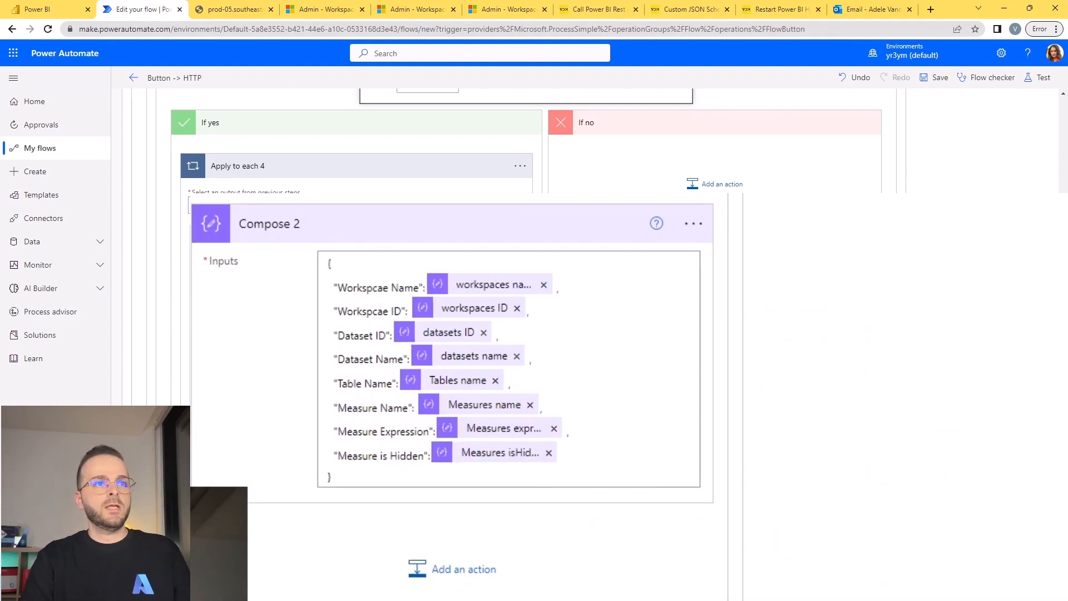
Add an Append to array variable action below Compose 2 inside the Apply to each 4 loop.
{"action": "left_click", "coordinate": [355, 461]}
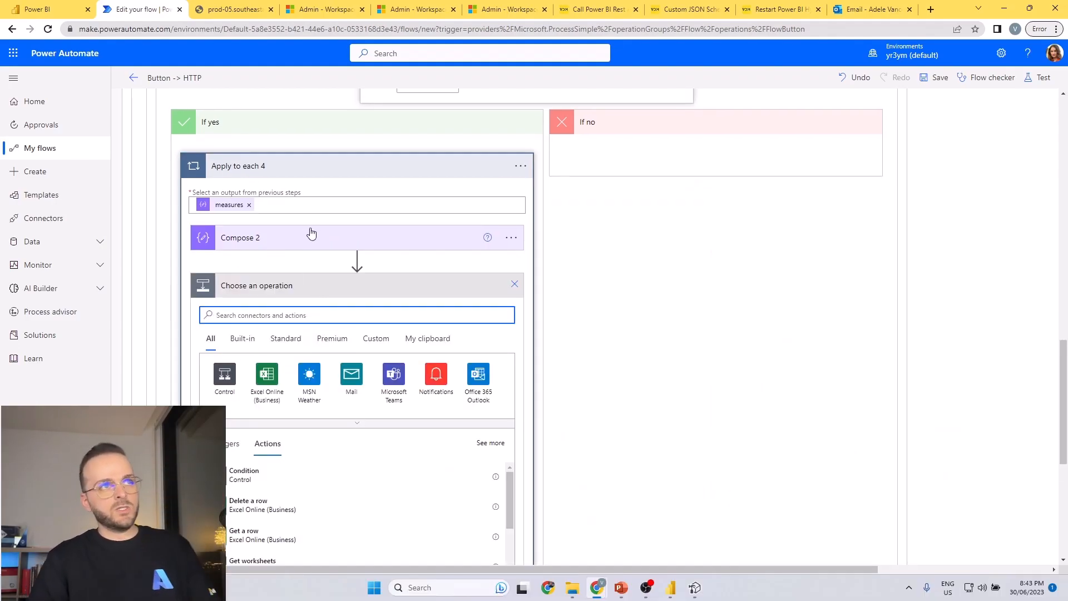
{"action": "left_click", "coordinate": [300, 244]}
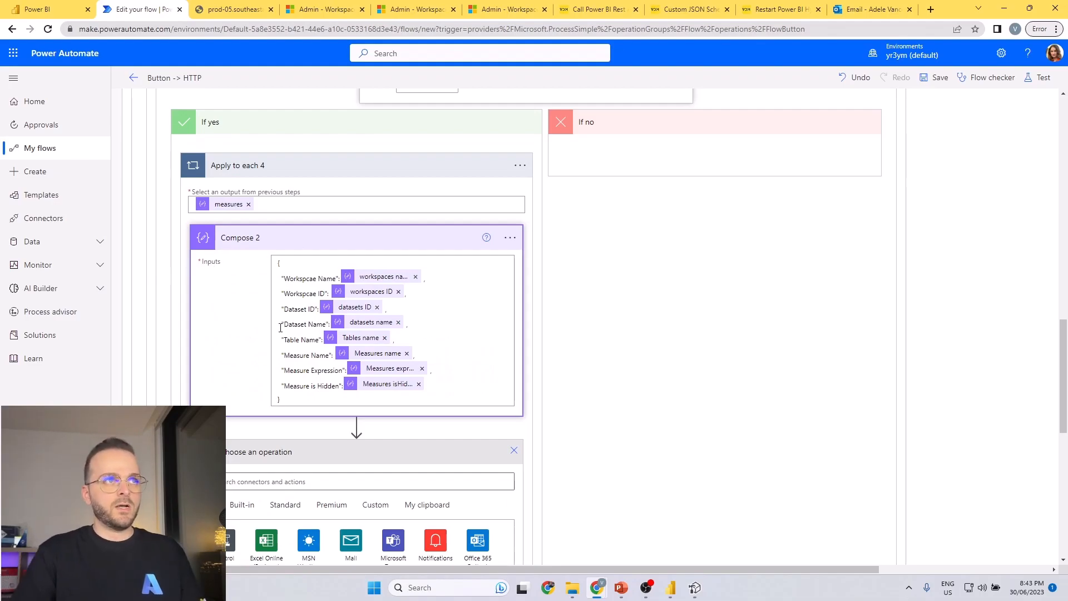
{"action": "left_click", "coordinate": [285, 240]}
{"action": "left_click", "coordinate": [298, 315]}
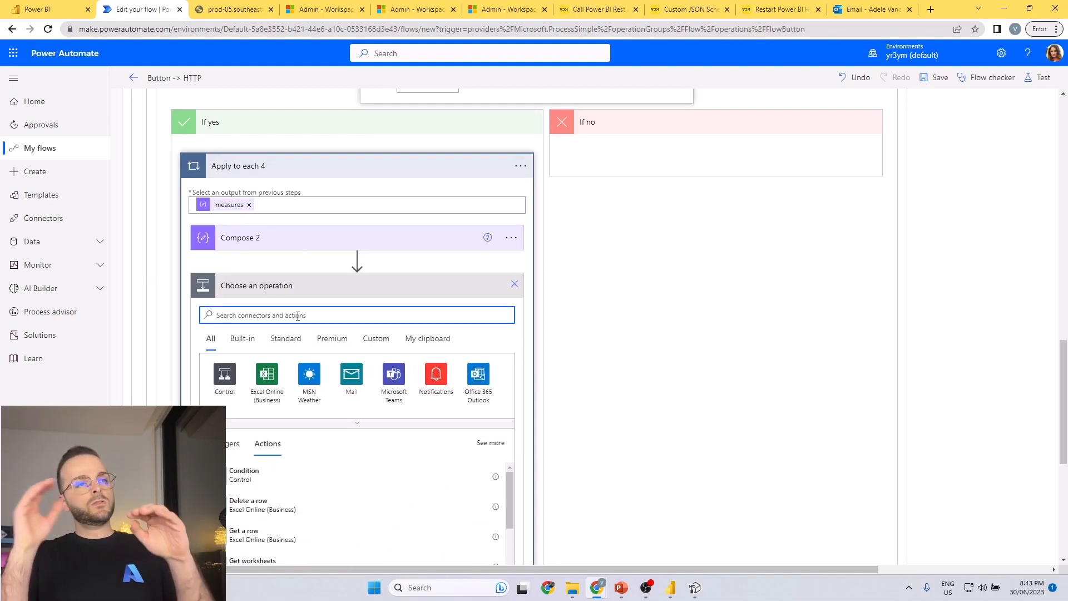
{"action": "type", "text": "append"}
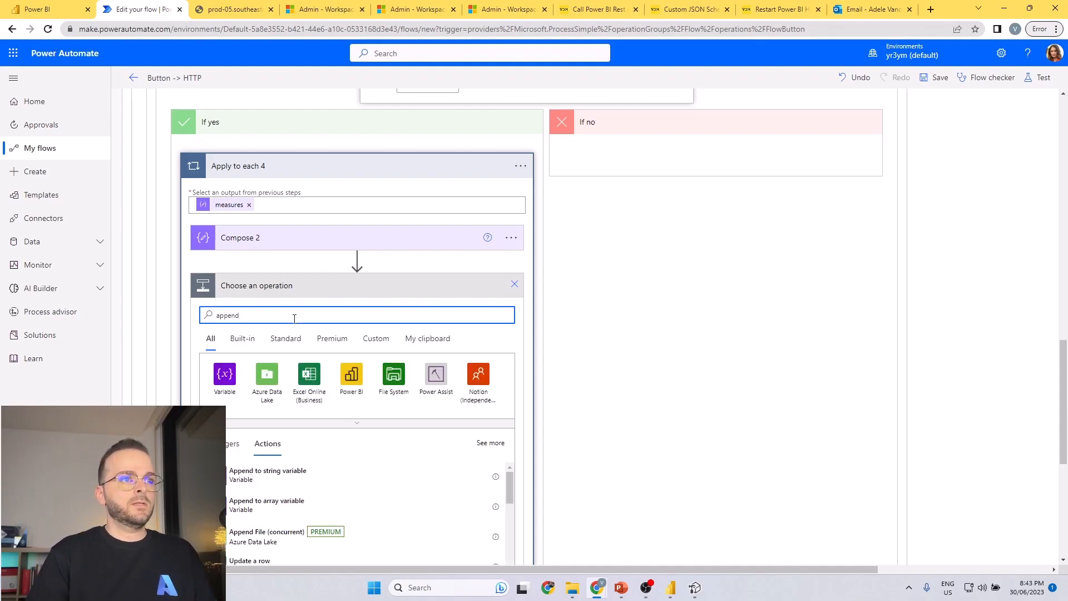
{"action": "left_click", "coordinate": [280, 506]}
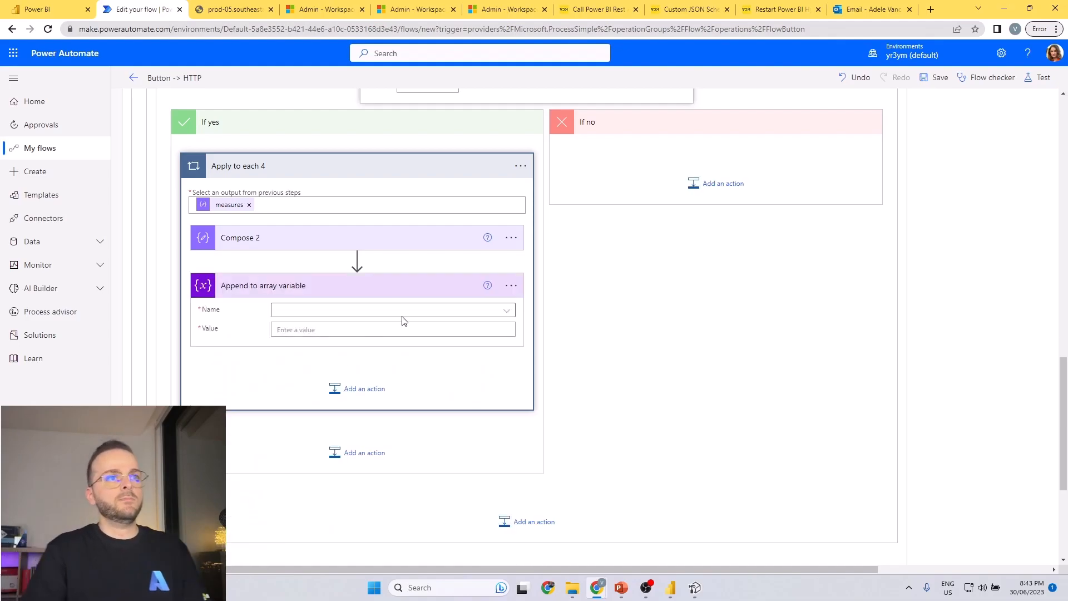
Choose Result as the variable that the Append to array variable action writes to.
{"action": "scroll", "coordinate": [596, 362], "scroll_direction": "up", "scroll_amount": 15}
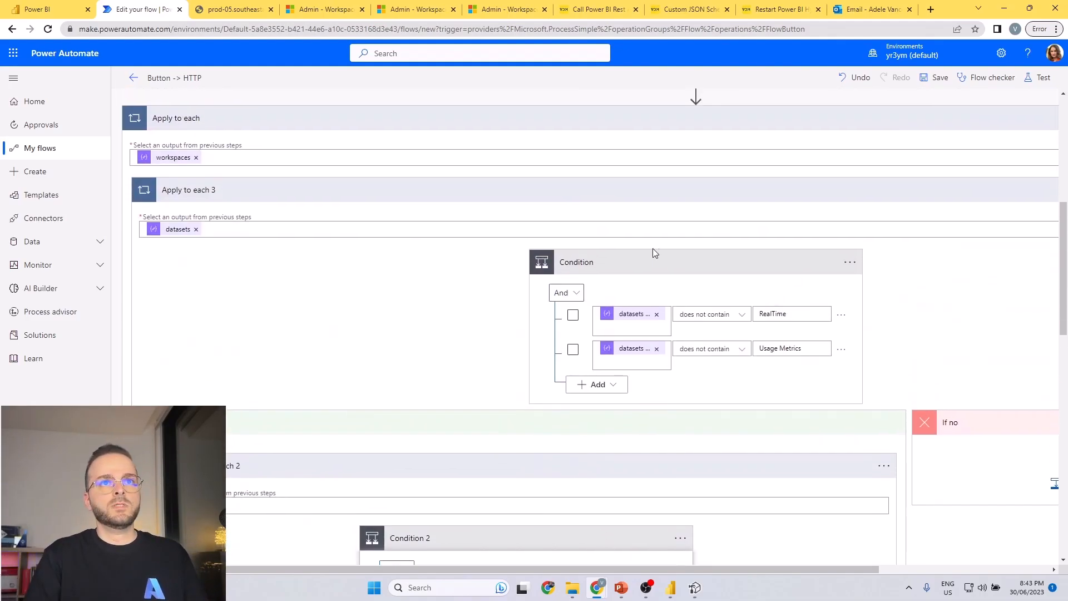
{"action": "scroll", "coordinate": [501, 286], "scroll_direction": "up", "scroll_amount": 2}
{"action": "scroll", "coordinate": [579, 305], "scroll_direction": "down", "scroll_amount": 15}
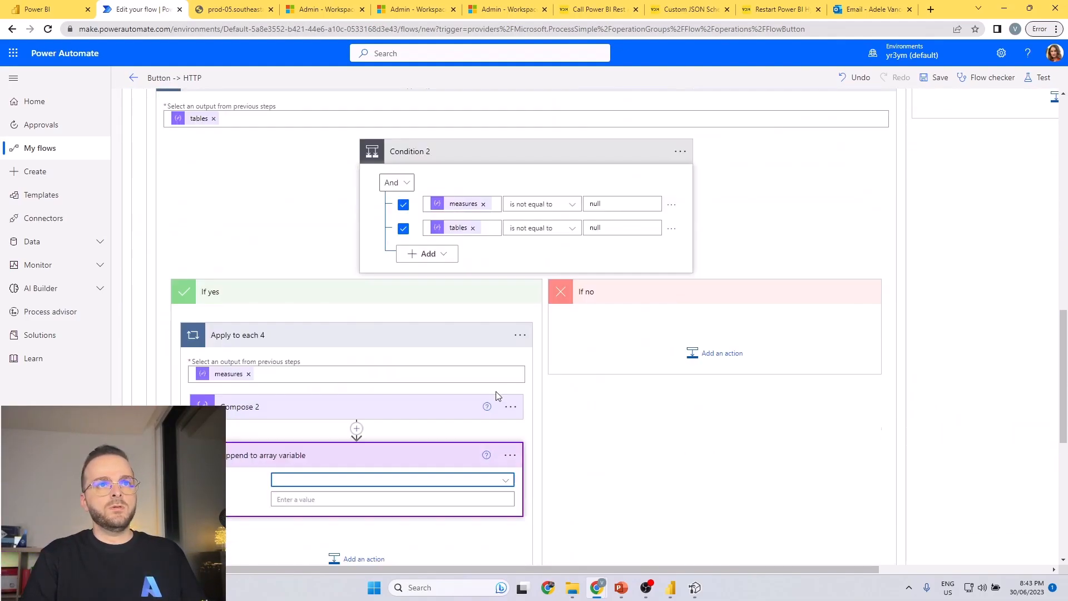
{"action": "left_click", "coordinate": [372, 307]}
{"action": "left_click", "coordinate": [306, 350]}
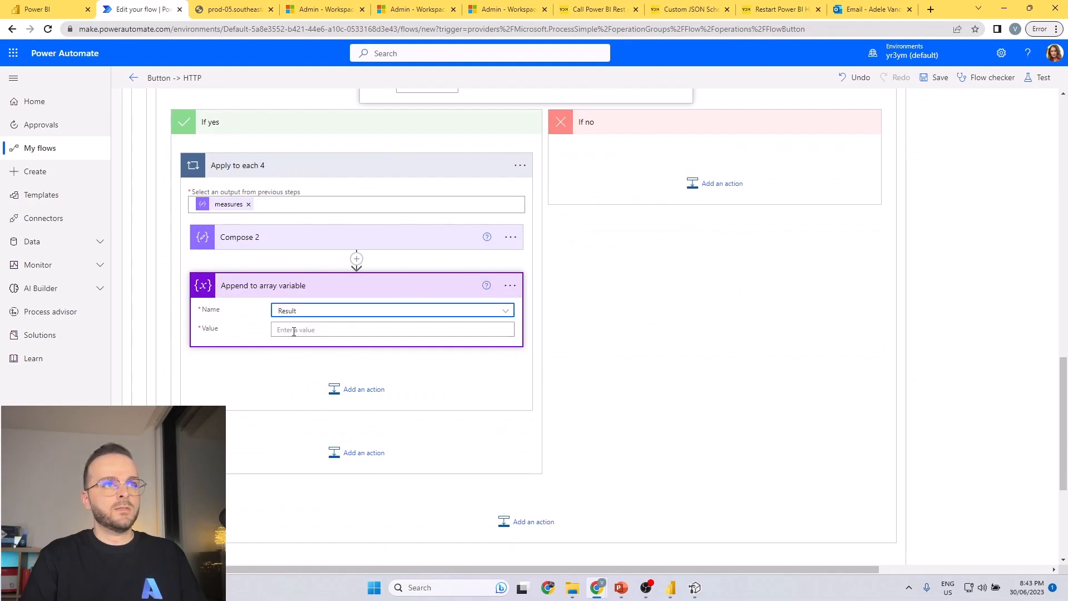
Rename the Compose 2 action as "Compose Measure Details".
{"action": "scroll", "coordinate": [560, 311], "scroll_direction": "down", "scroll_amount": 2}
{"action": "scroll", "coordinate": [471, 236], "scroll_direction": "up", "scroll_amount": 3}
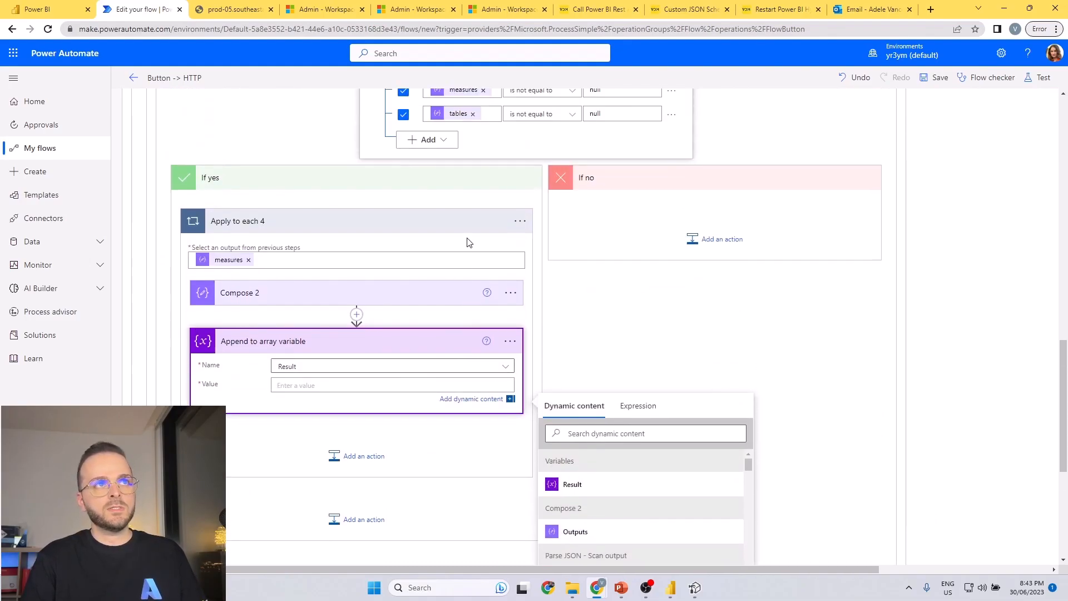
{"action": "left_click", "coordinate": [508, 299]}
{"action": "left_click", "coordinate": [556, 310]}
{"action": "left_click", "coordinate": [379, 295]}
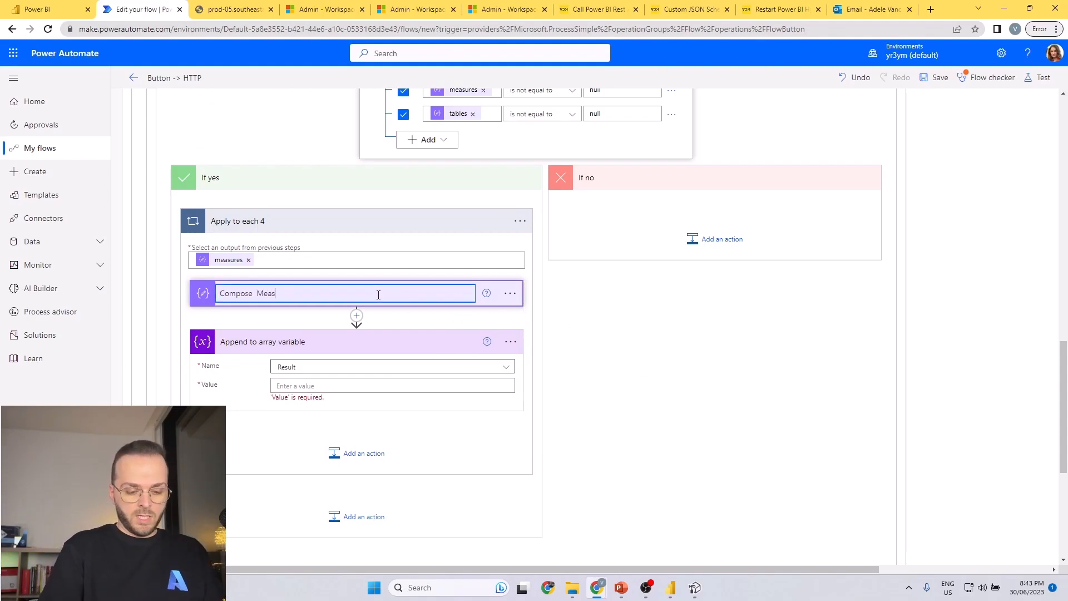
{"action": "type", "text": "Measure Details"}
{"action": "key", "text": "Return"}
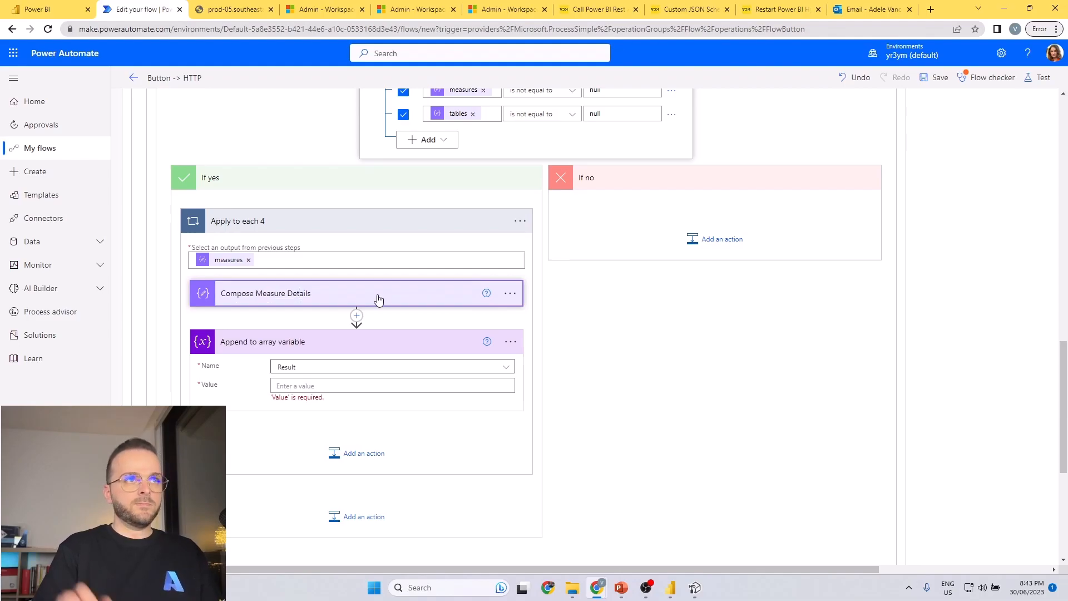
Set the appended value to the Outputs dynamic value of Compose Measure Details.
{"action": "left_click", "coordinate": [437, 380]}
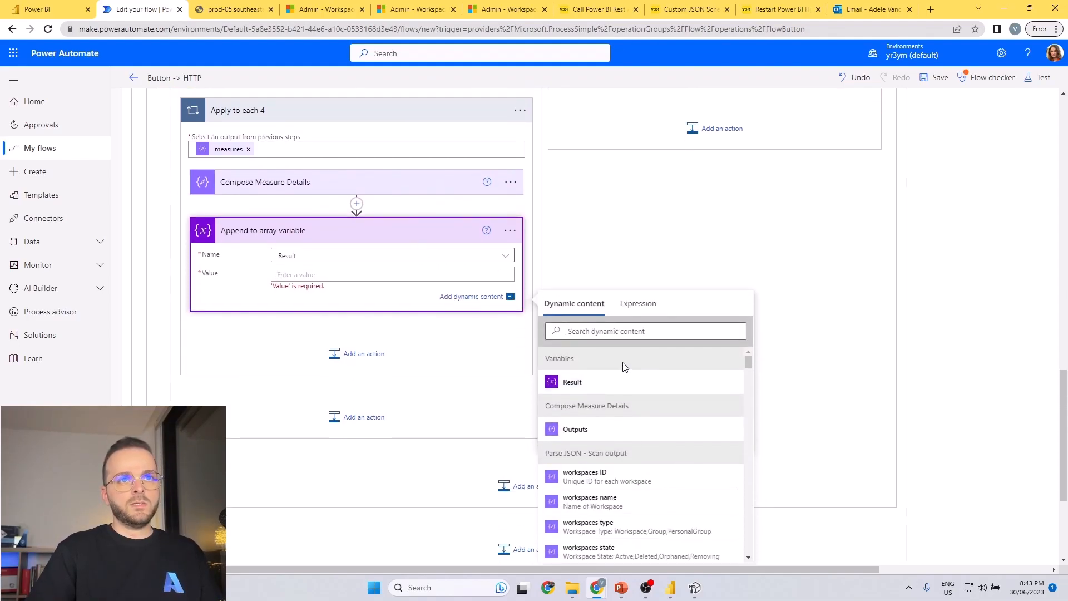
{"action": "left_click", "coordinate": [581, 429]}
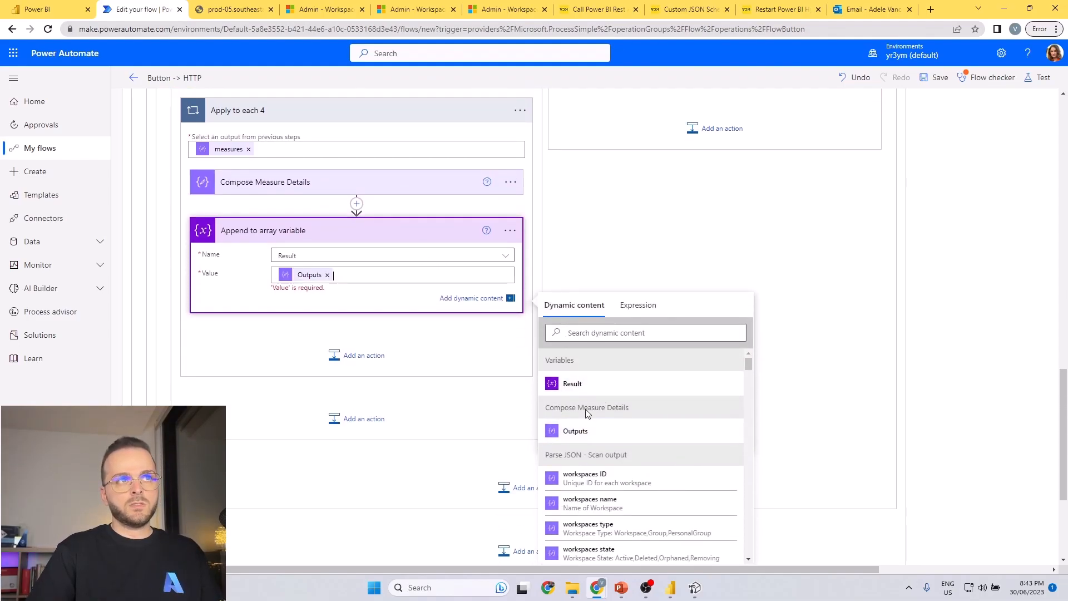
{"action": "left_click", "coordinate": [629, 278]}
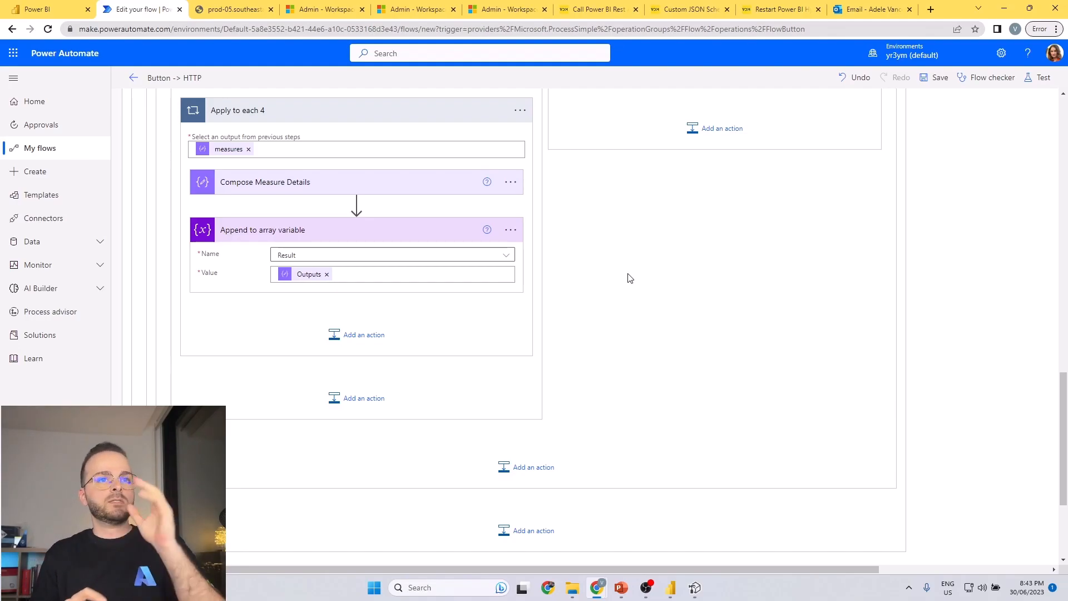
Collapse the nested loops, including the outer Apply to each, into a compact overview of the flow.
{"action": "scroll", "coordinate": [675, 322], "scroll_direction": "down", "scroll_amount": 2}
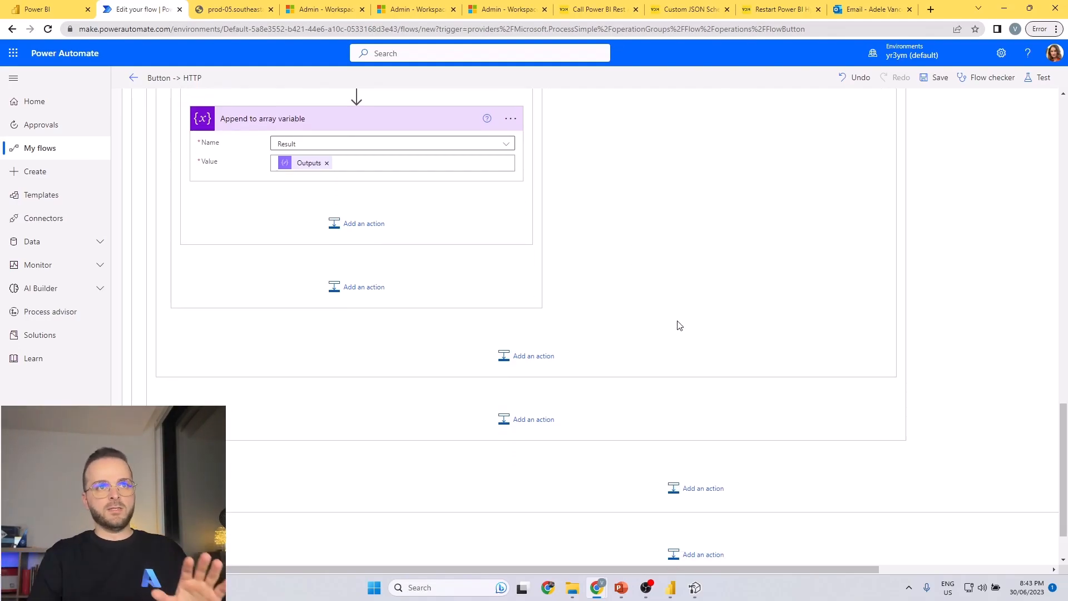
{"action": "scroll", "coordinate": [684, 327], "scroll_direction": "up", "scroll_amount": 7}
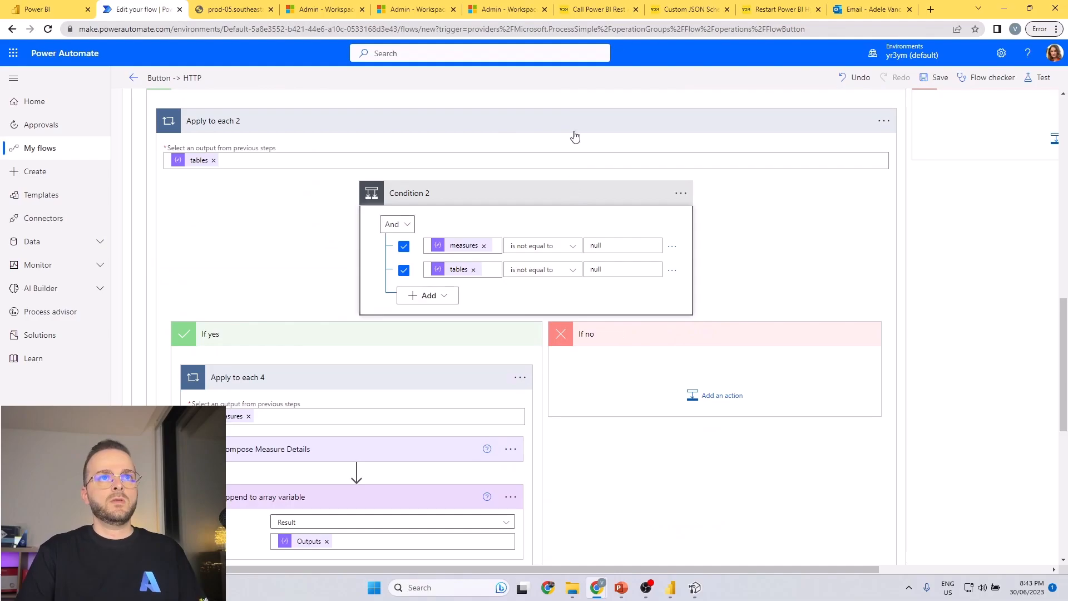
{"action": "scroll", "coordinate": [575, 139], "scroll_direction": "up", "scroll_amount": 10}
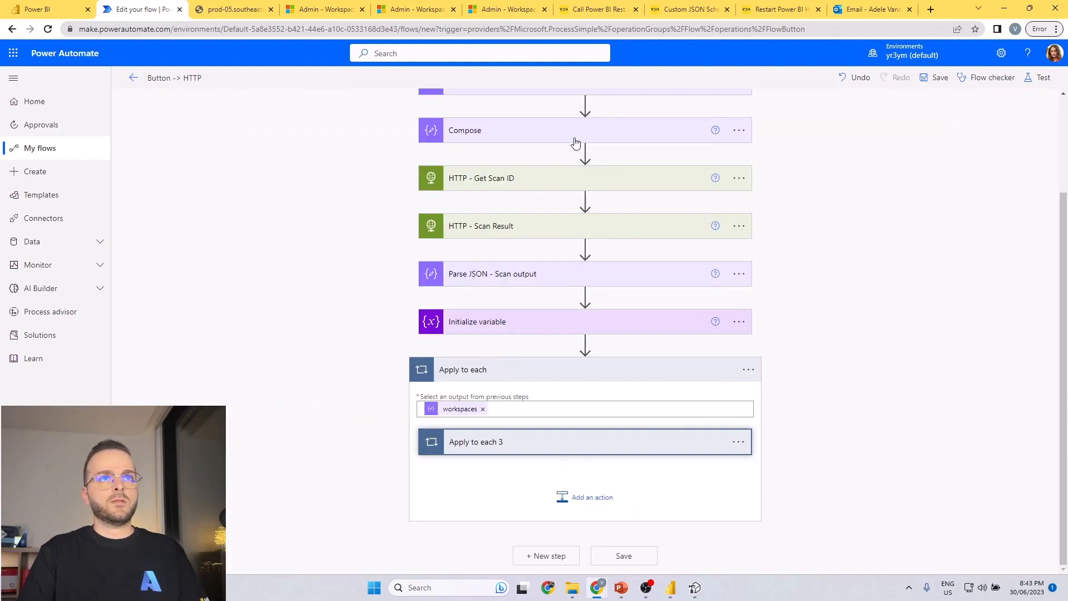
{"action": "left_click", "coordinate": [628, 369]}
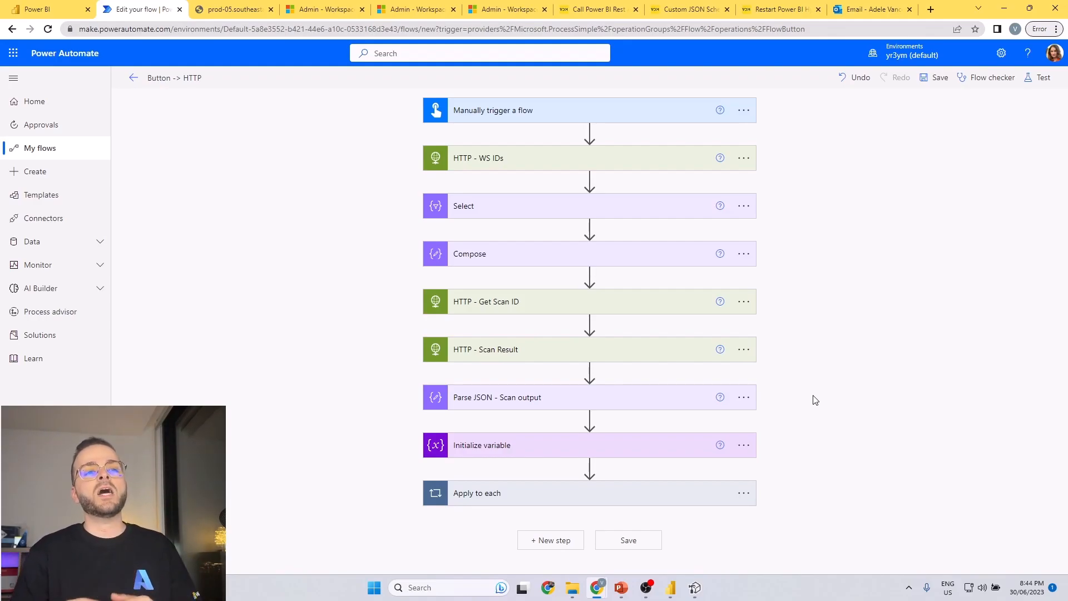
Add a Create CSV table action at the end of the flow, with the Result variable as its From input.
{"action": "left_click", "coordinate": [549, 540]}
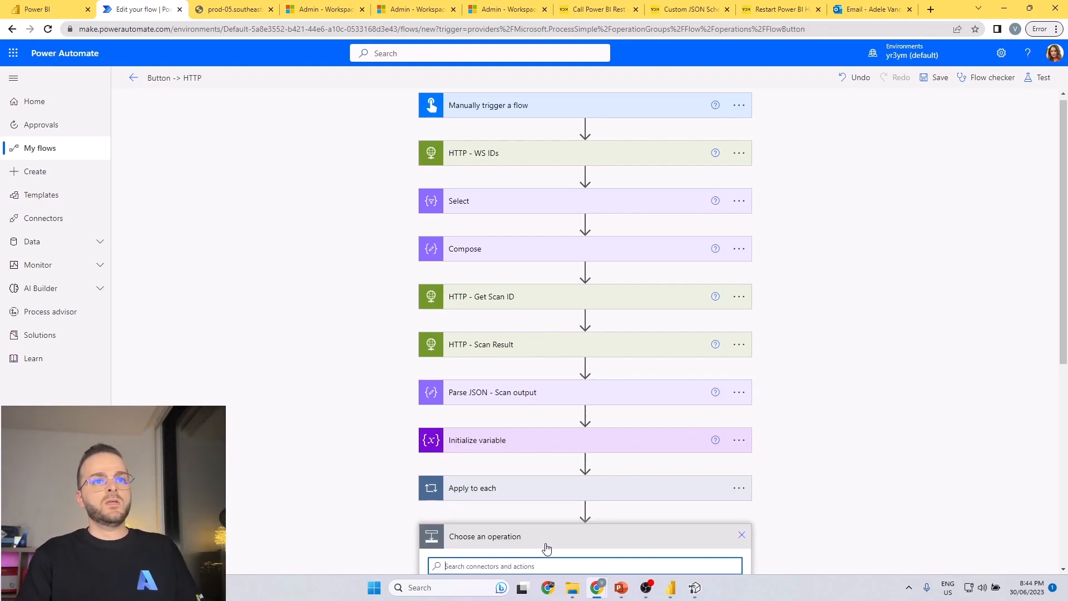
{"action": "scroll", "coordinate": [843, 468], "scroll_direction": "down", "scroll_amount": 3}
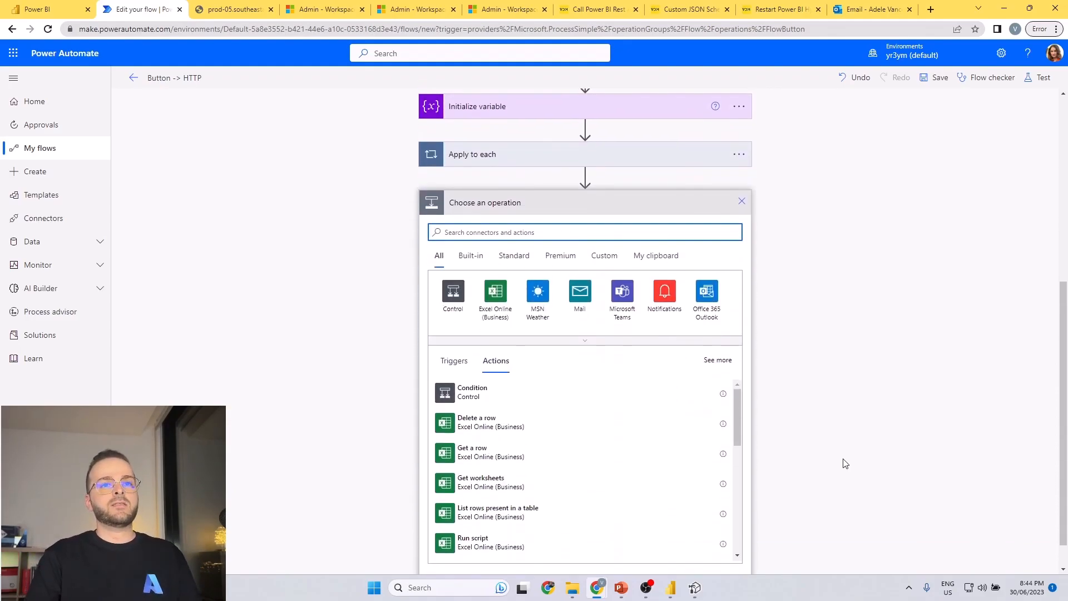
{"action": "type", "text": "csv"}
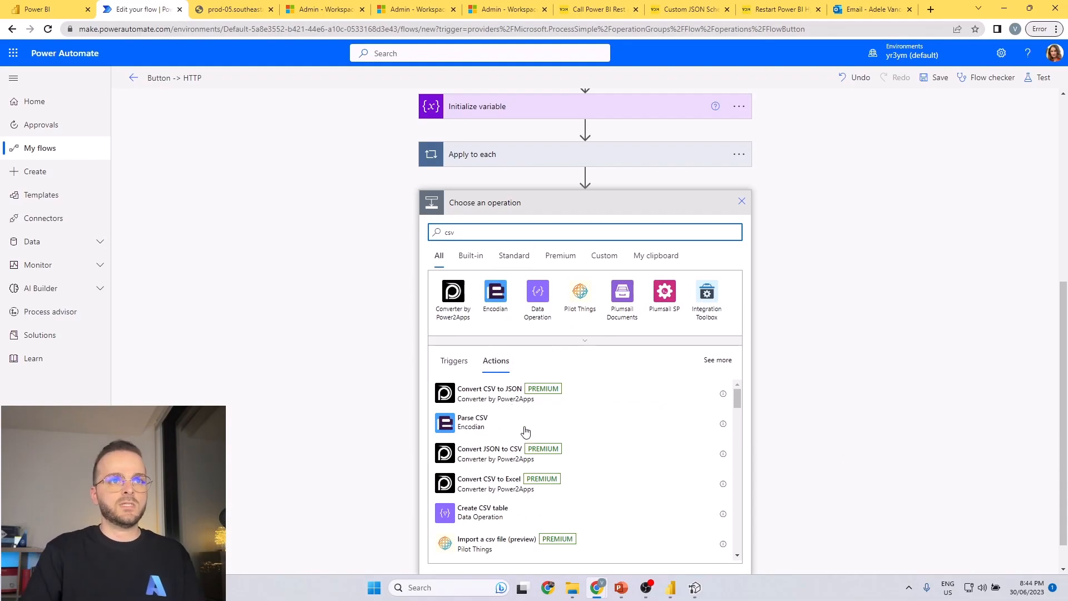
{"action": "left_click", "coordinate": [489, 517]}
{"action": "left_click", "coordinate": [573, 481]}
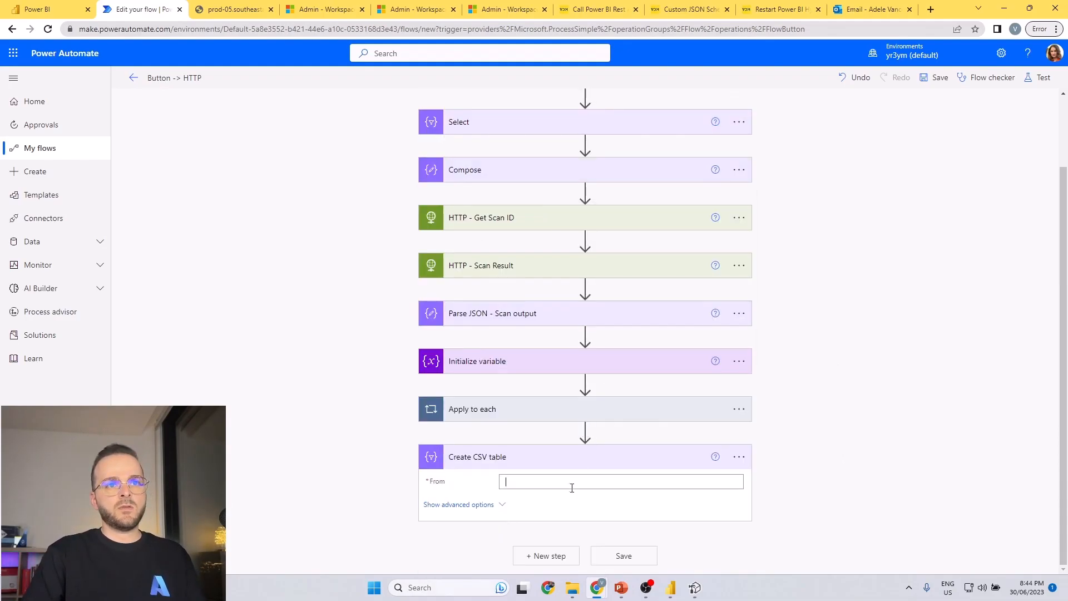
{"action": "left_click", "coordinate": [801, 393]}
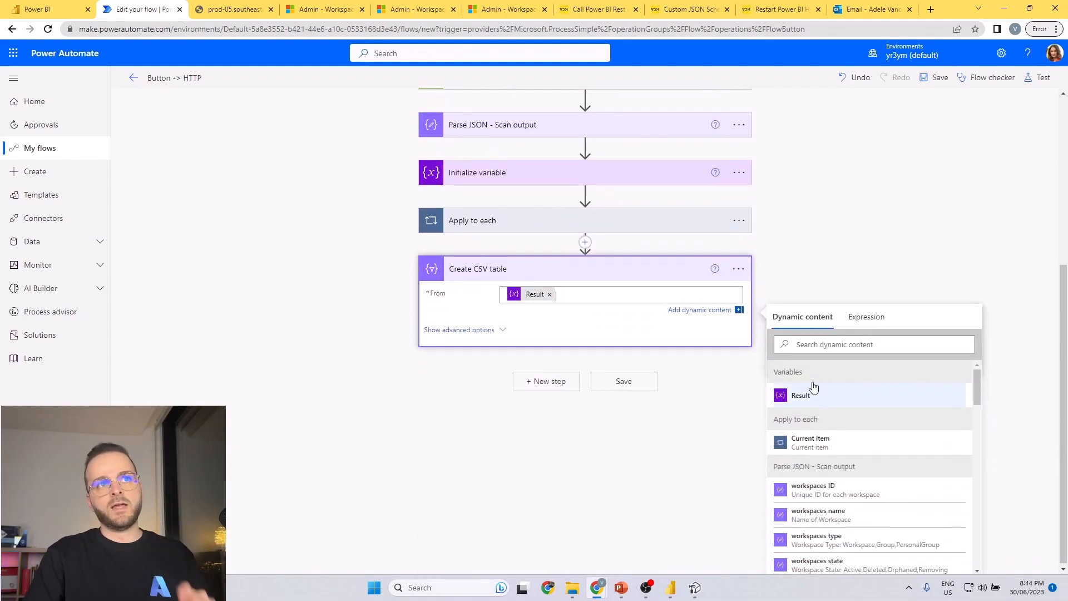
Add an Office 365 Outlook Send an email (V2) action after Create CSV table.
{"action": "left_click", "coordinate": [572, 387]}
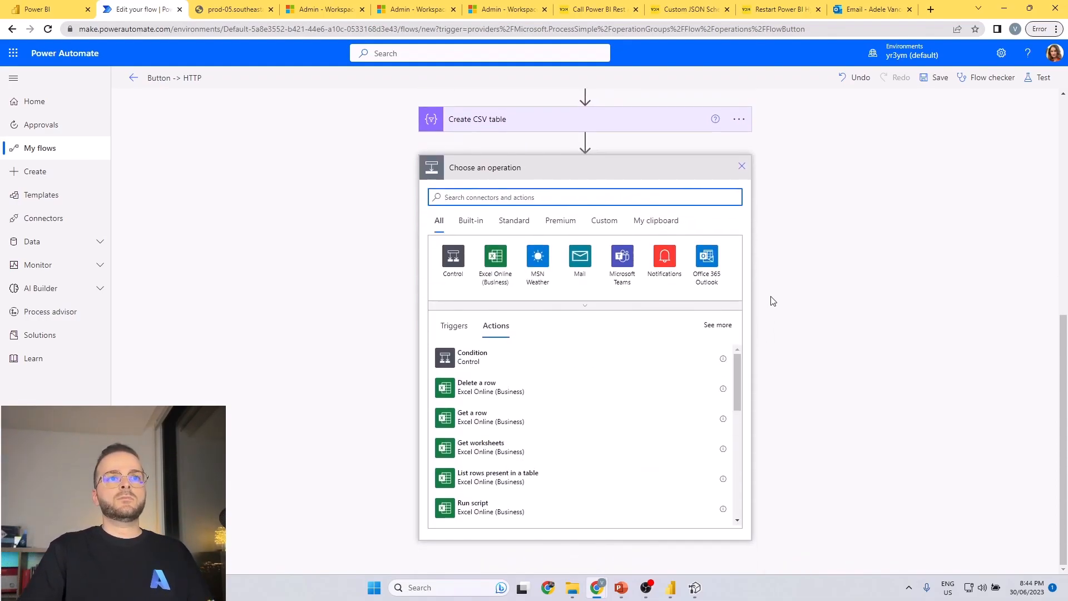
{"action": "left_click", "coordinate": [709, 272]}
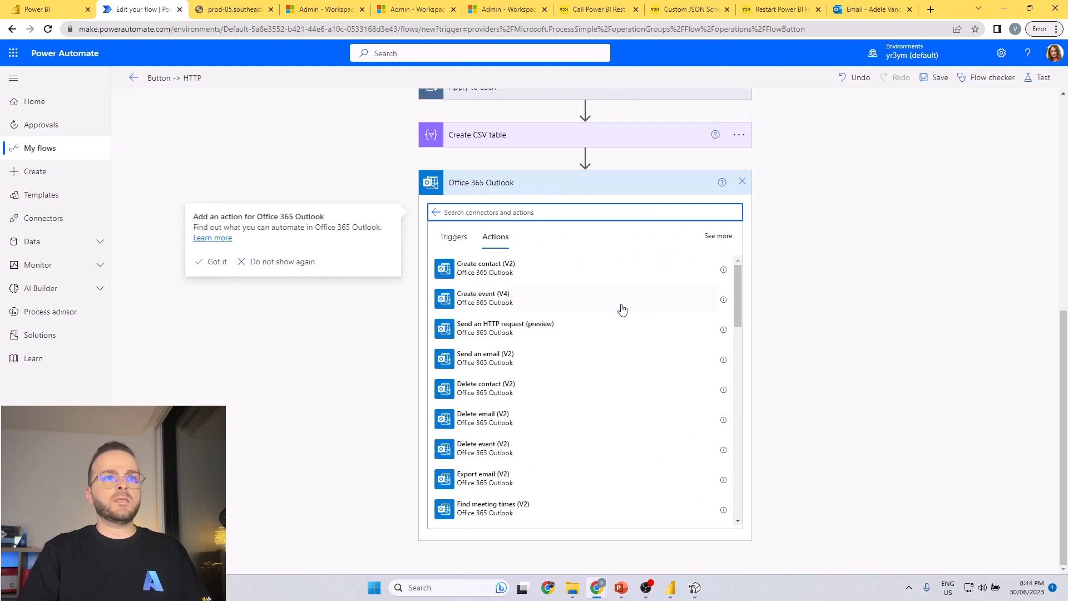
{"action": "scroll", "coordinate": [490, 278], "scroll_direction": "down", "scroll_amount": 2}
{"action": "type", "text": "send"}
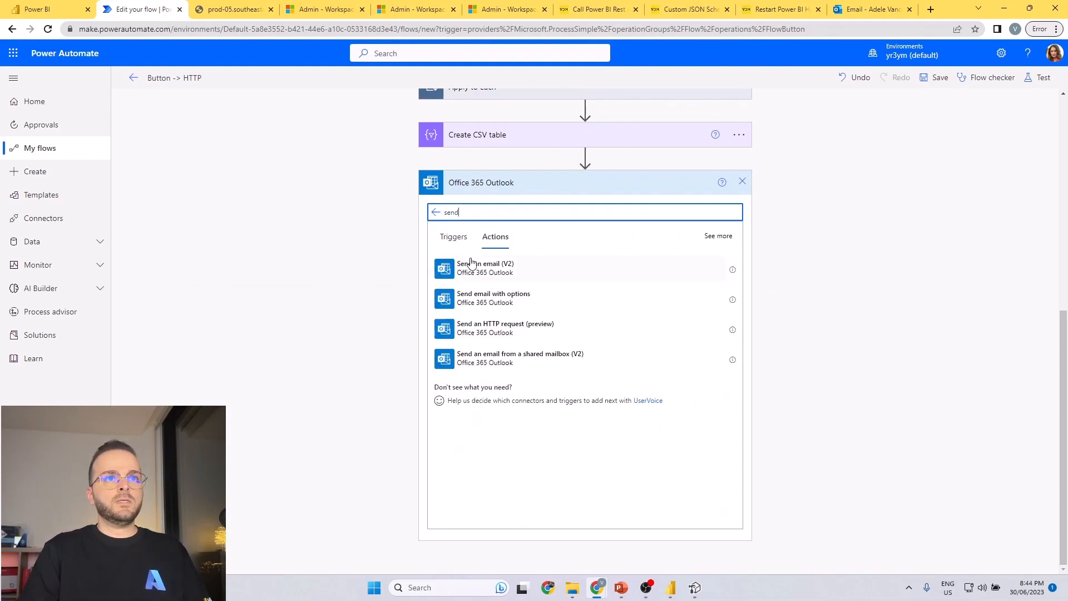
{"action": "left_click", "coordinate": [517, 282]}
Set the email's To recipient to the signed-in account's own user from the suggested people.
{"action": "left_click", "coordinate": [610, 438]}
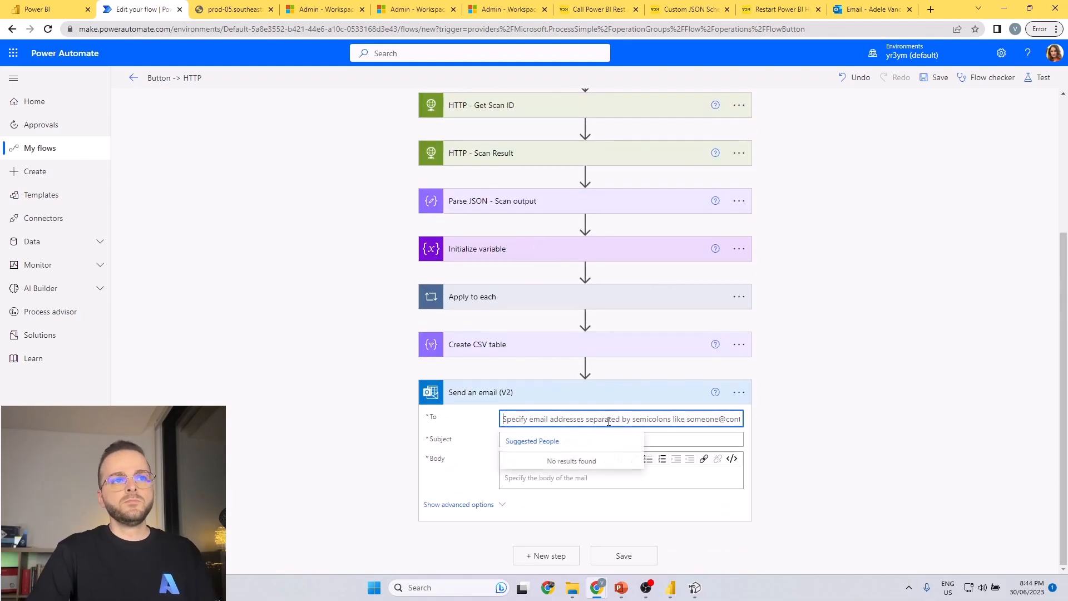
{"action": "left_click", "coordinate": [1050, 54]}
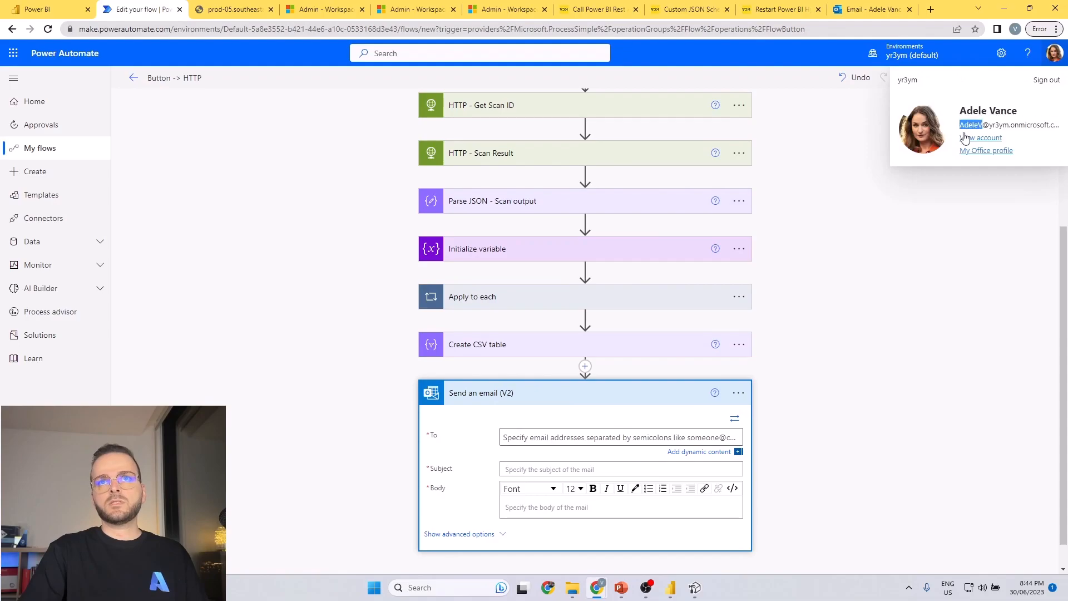
{"action": "left_click", "coordinate": [561, 442]}
{"action": "key", "text": "ctrl+v"}
{"action": "key", "text": "ctrl+a"}
{"action": "type", "text": "ad"}
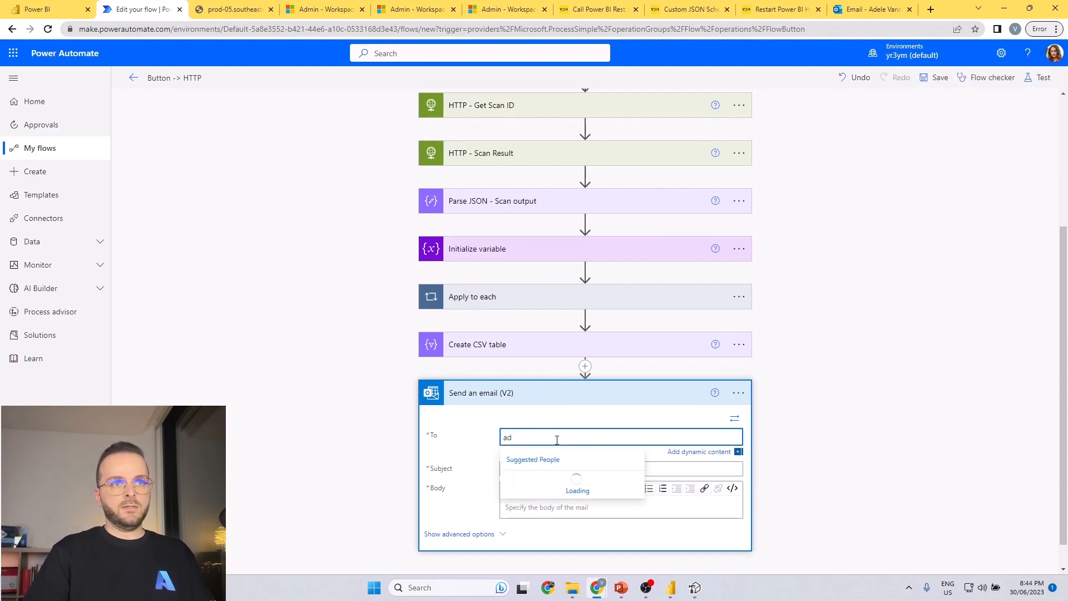
{"action": "left_click", "coordinate": [553, 487]}
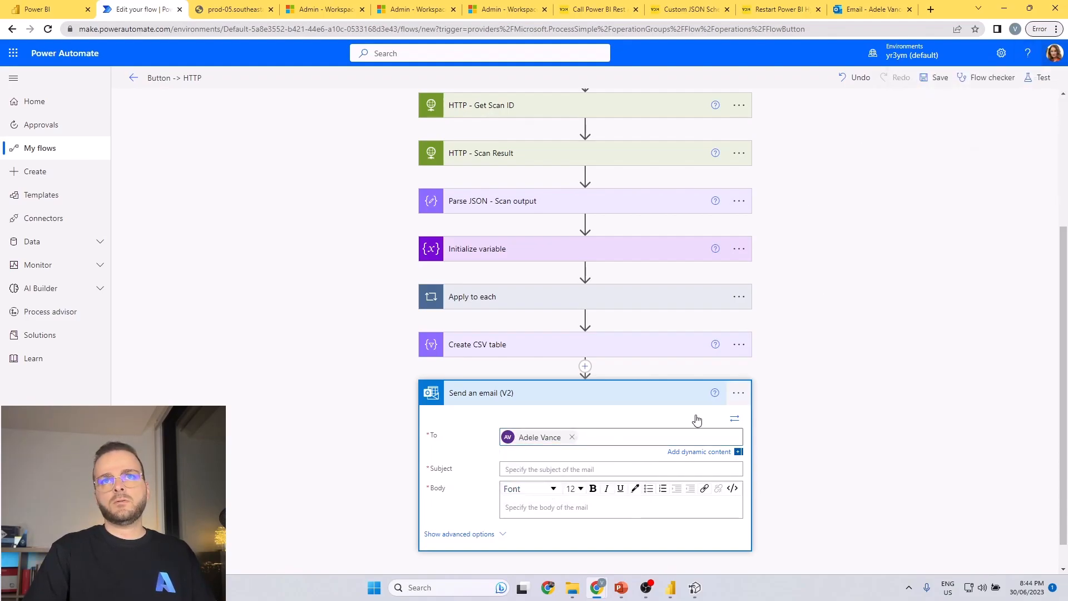
Enter "Measures Details" as the email subject and "Please find attached all measures details" as its body.
{"action": "left_click", "coordinate": [544, 471]}
{"action": "type", "text": "Measures D"}
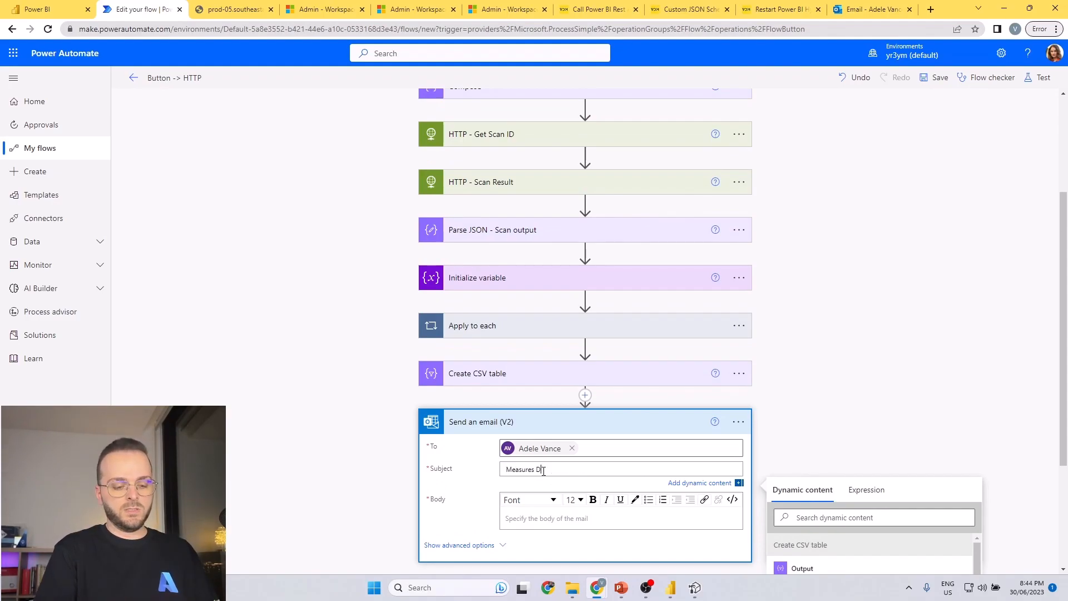
{"action": "left_click", "coordinate": [513, 517]}
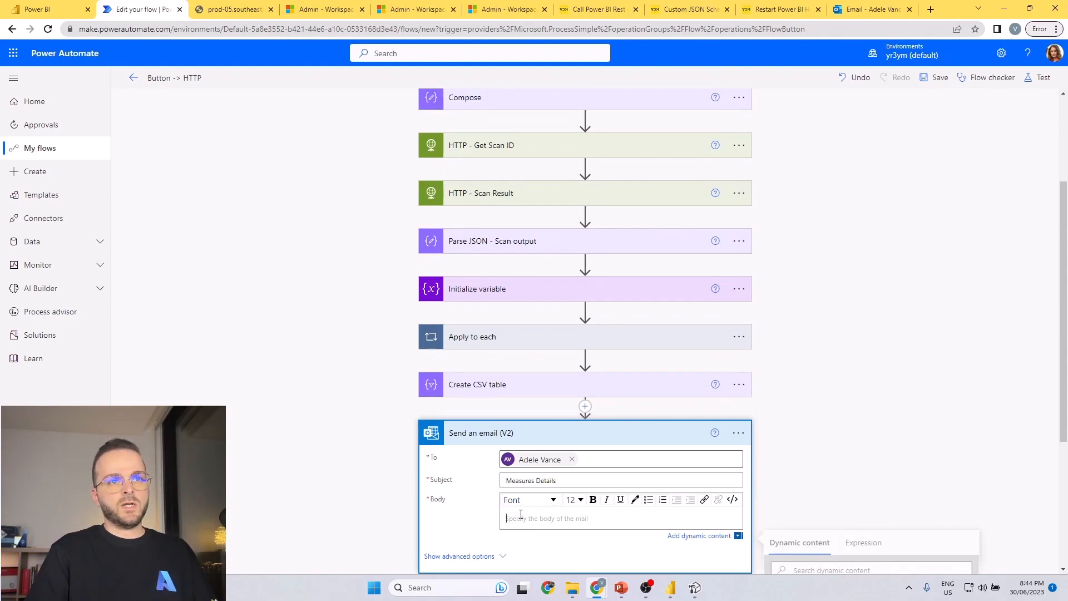
{"action": "scroll", "coordinate": [545, 417], "scroll_direction": "down", "scroll_amount": 4}
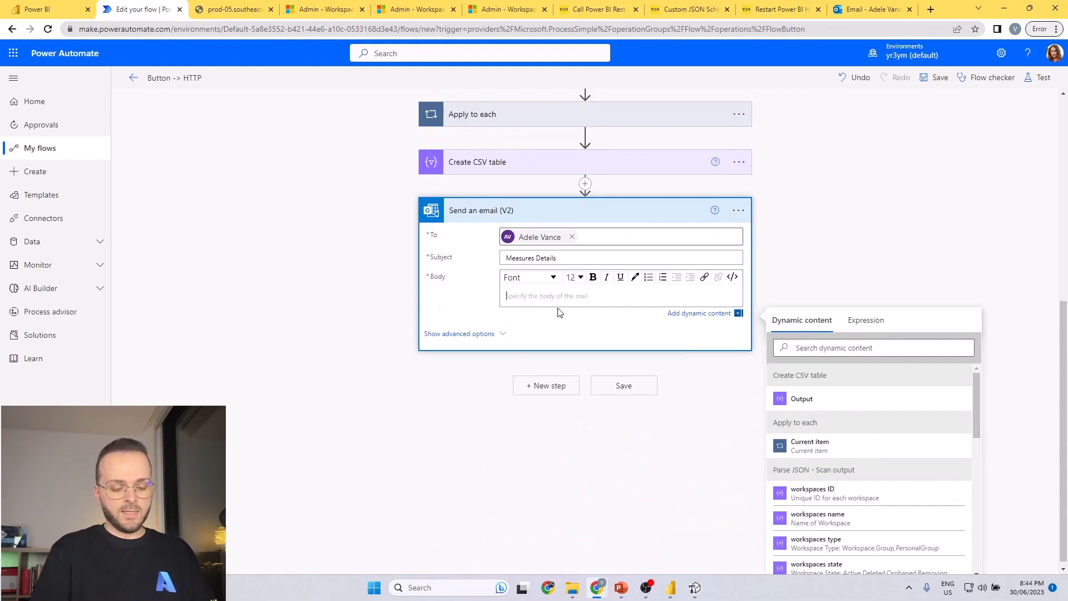
{"action": "type", "text": "P"}
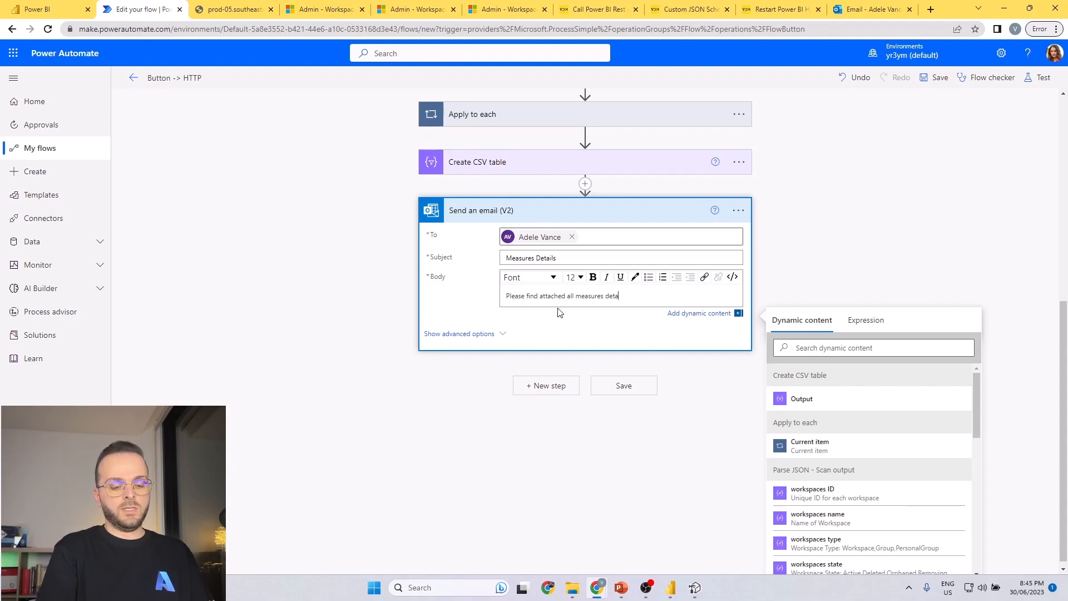
{"action": "scroll", "coordinate": [873, 456], "scroll_direction": "down", "scroll_amount": 1}
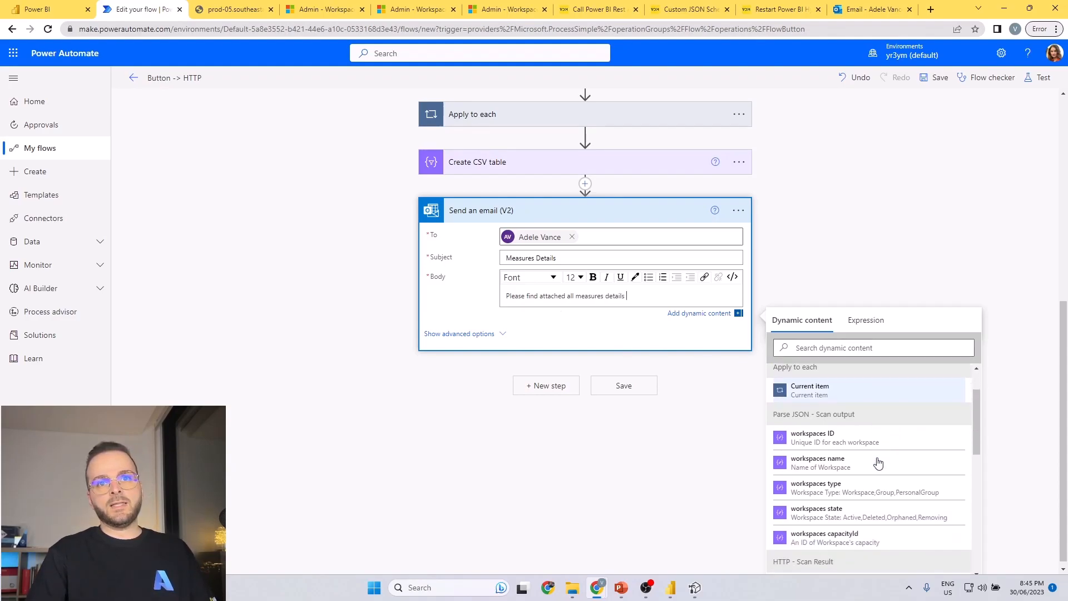
Add the manual trigger's Timestamp dynamic content to the end of the email body text.
{"action": "scroll", "coordinate": [875, 443], "scroll_direction": "up", "scroll_amount": 1}
{"action": "scroll", "coordinate": [874, 443], "scroll_direction": "down", "scroll_amount": 10}
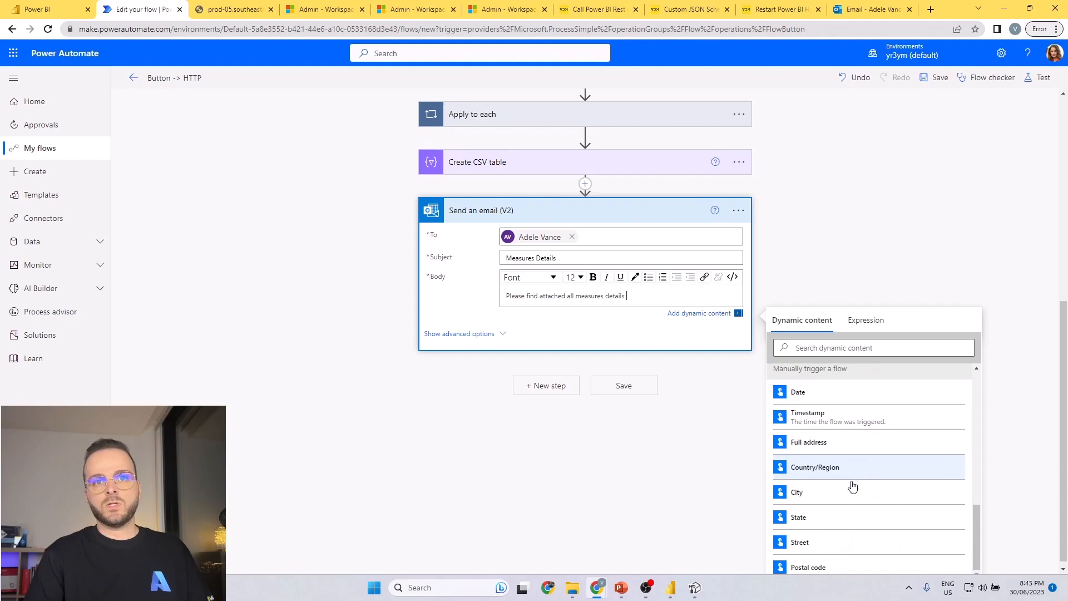
{"action": "left_click", "coordinate": [822, 421]}
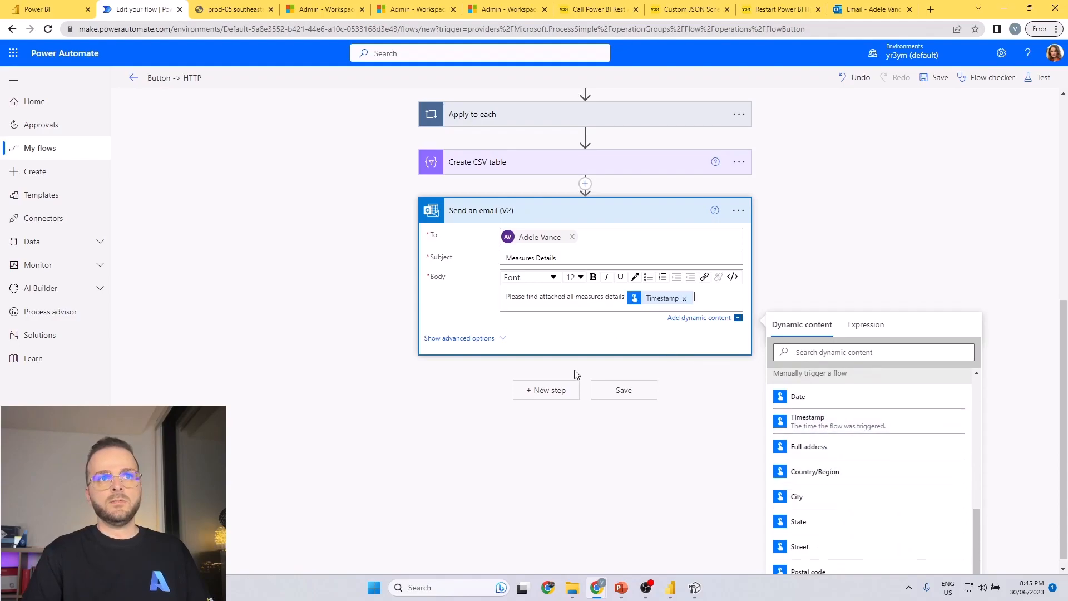
Attach the Create CSV table Output to the email under the name "All Measures.csv" and save the flow.
{"action": "left_click", "coordinate": [481, 339]}
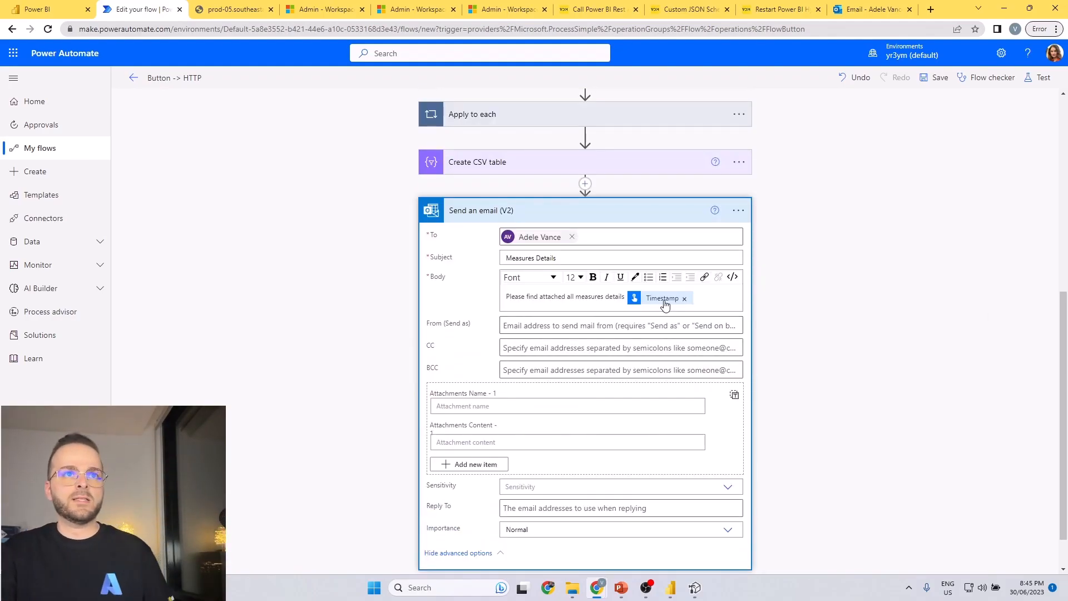
{"action": "left_click", "coordinate": [574, 257]}
{"action": "scroll", "coordinate": [488, 358], "scroll_direction": "down", "scroll_amount": 1}
{"action": "left_click", "coordinate": [484, 393]}
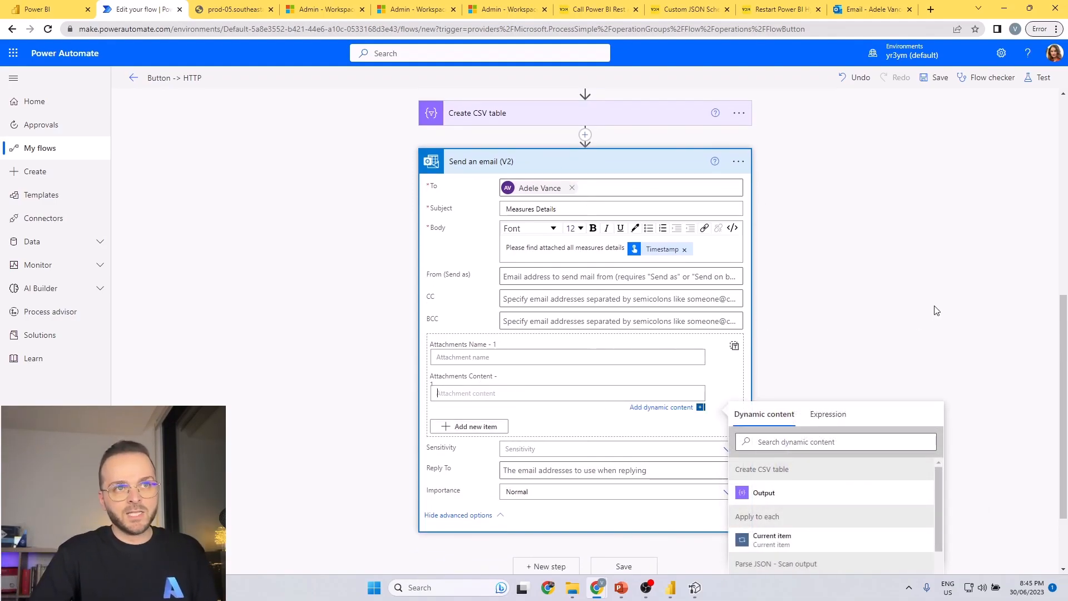
{"action": "scroll", "coordinate": [931, 314], "scroll_direction": "down", "scroll_amount": 2}
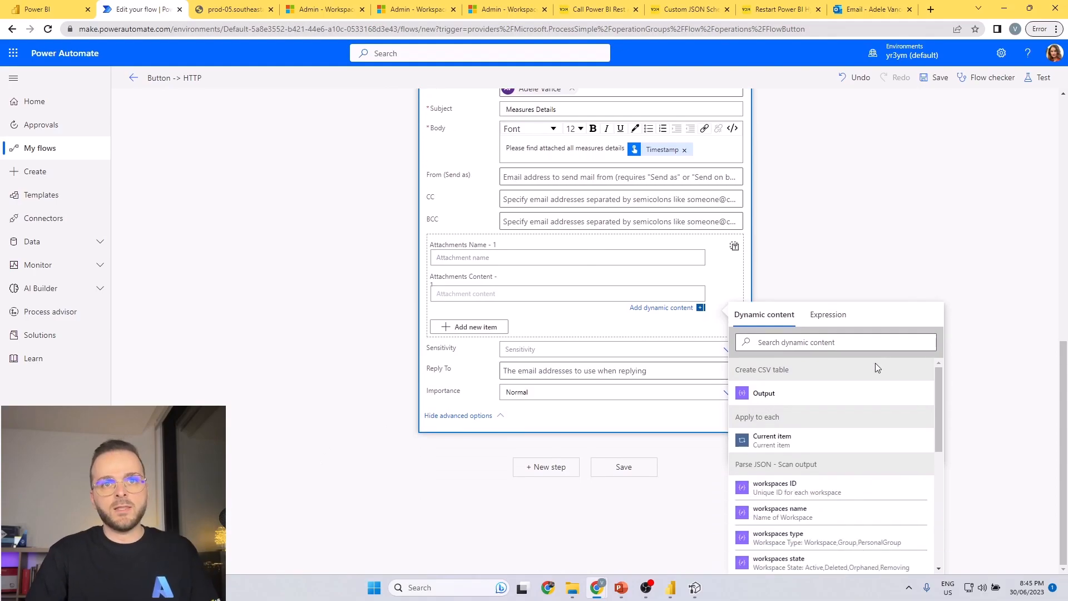
{"action": "left_click", "coordinate": [773, 392]}
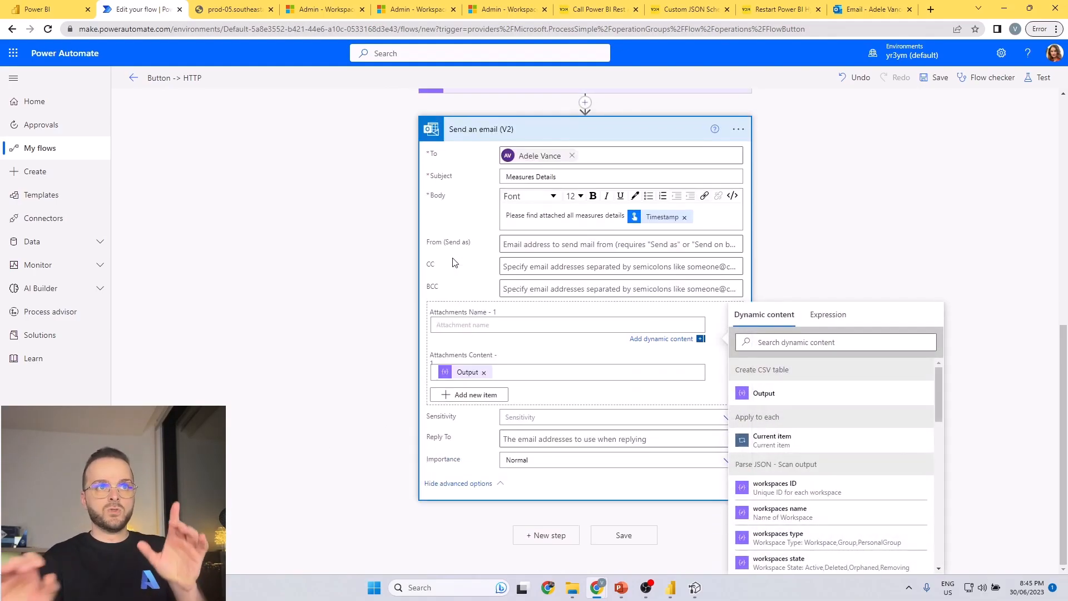
{"action": "type", "text": "All Measures.csv"}
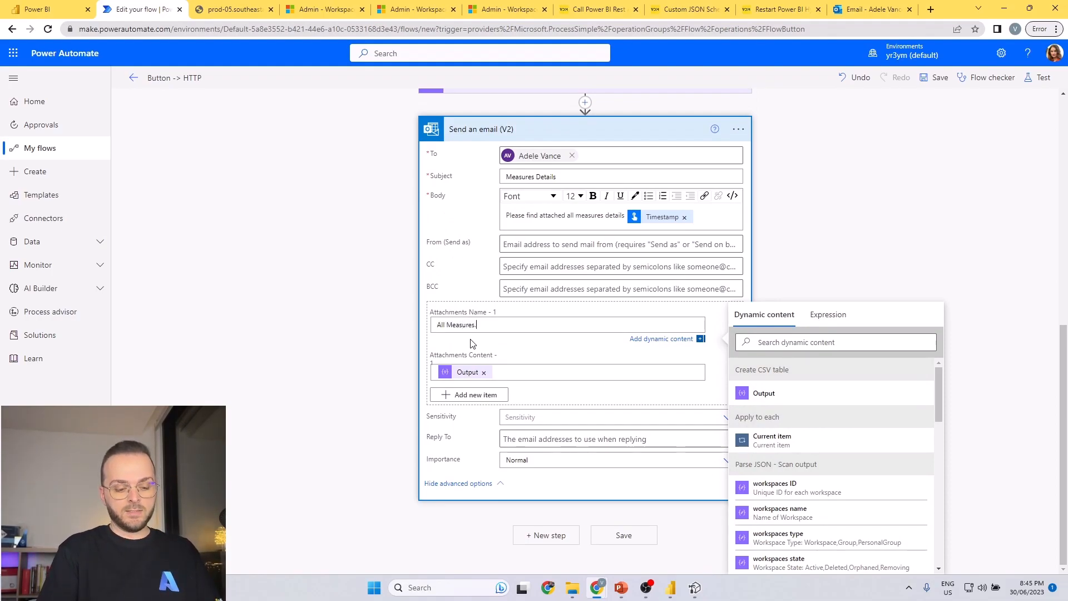
{"action": "left_click", "coordinate": [933, 79]}
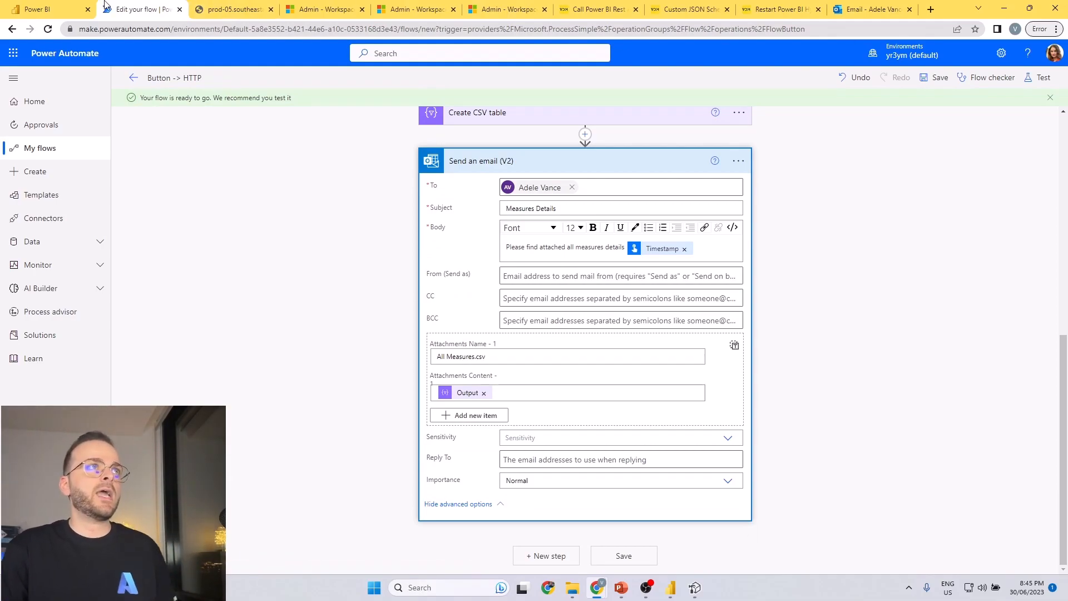
Run a manual test of the flow with the Office 365 Outlook connection.
{"action": "left_click", "coordinate": [61, 9]}
{"action": "left_click", "coordinate": [136, 9]}
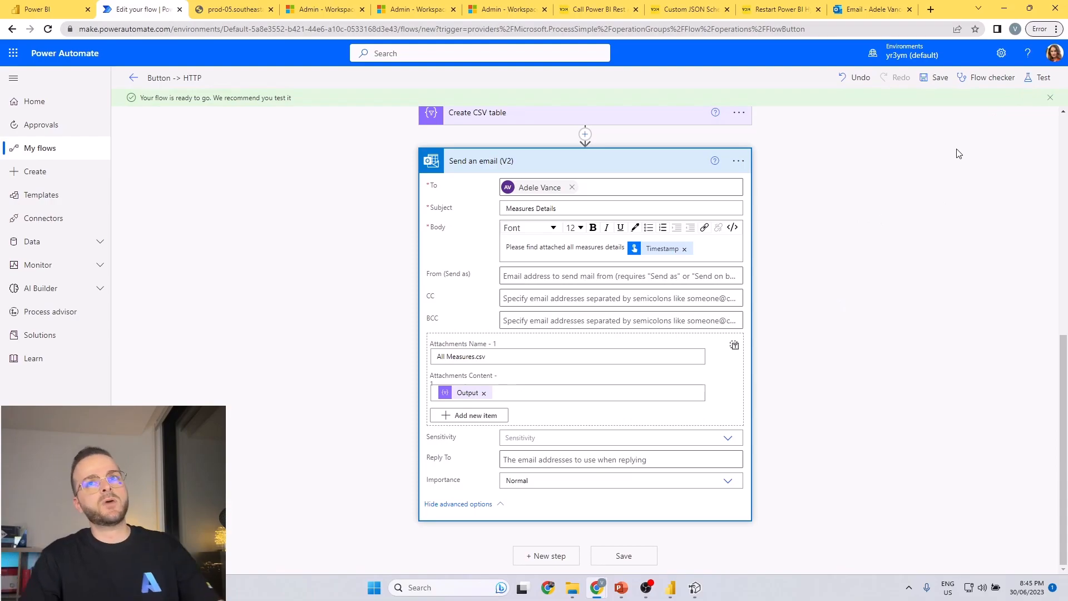
{"action": "left_click", "coordinate": [1035, 78]}
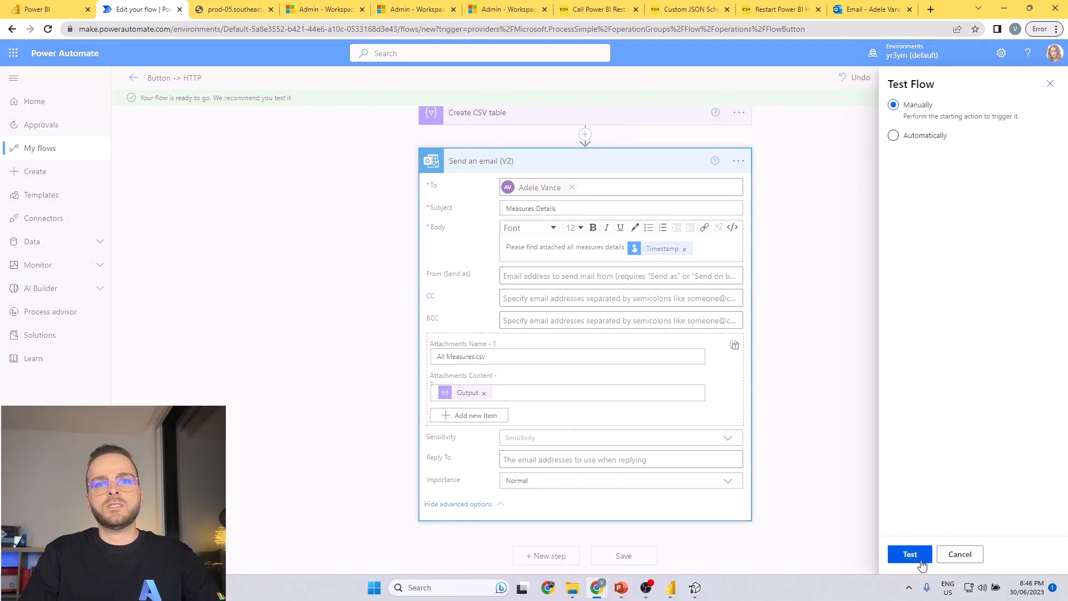
{"action": "left_click", "coordinate": [925, 555]}
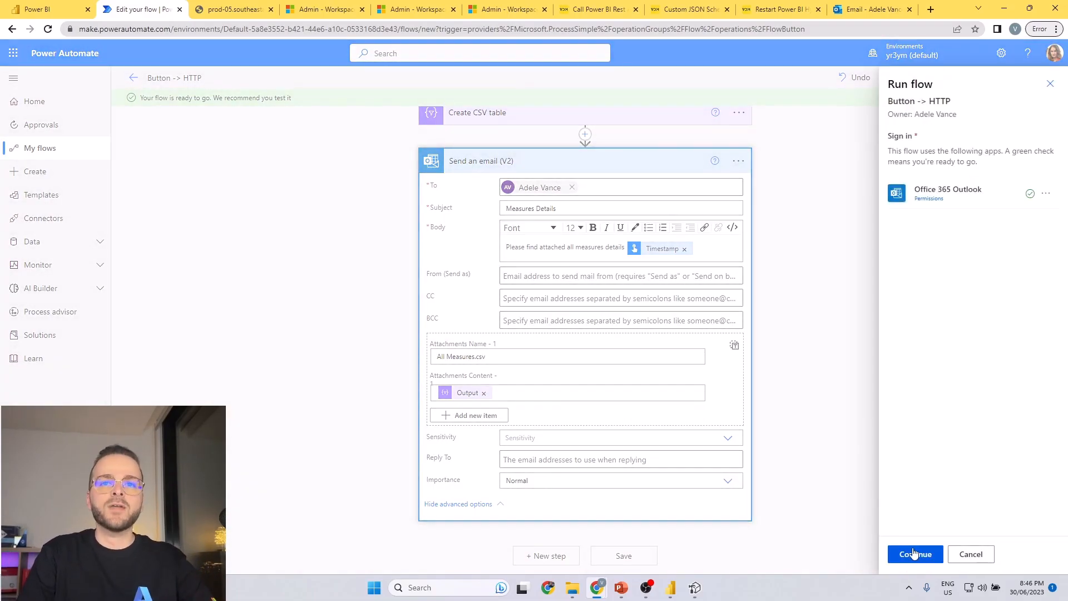
{"action": "left_click", "coordinate": [912, 555]}
{"action": "left_click", "coordinate": [910, 556]}
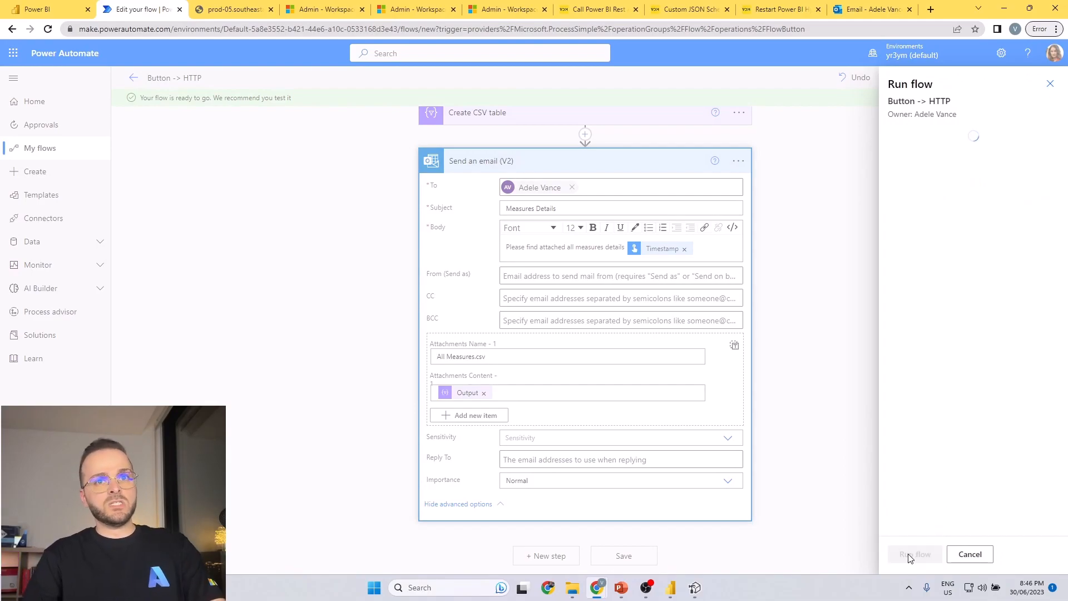
{"action": "left_click", "coordinate": [907, 554]}
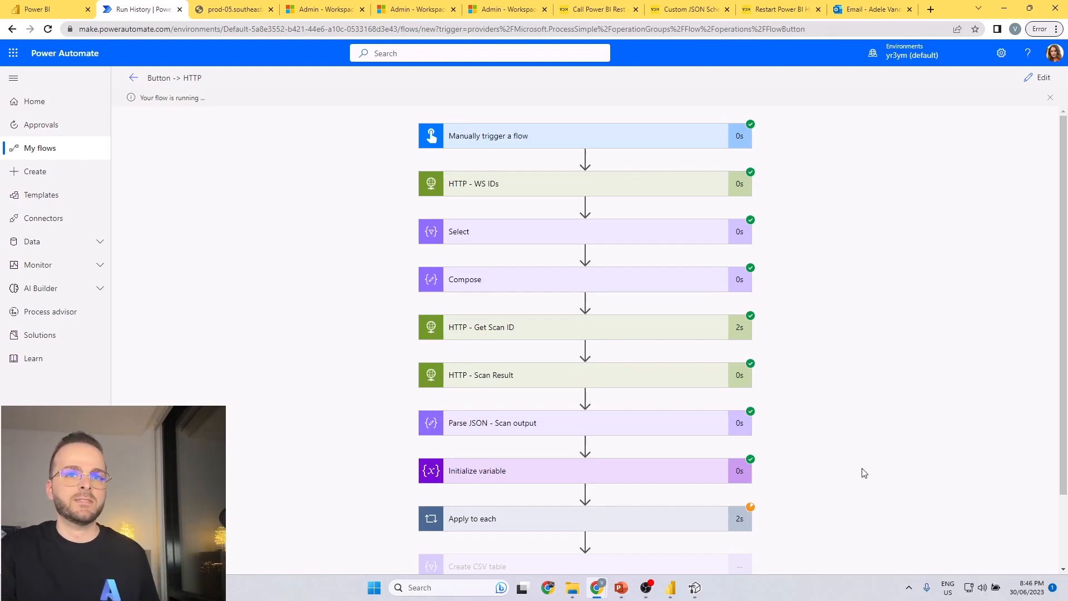
Review the test run's actions and check the latest run's duration in the flow's 28-day run history.
{"action": "scroll", "coordinate": [856, 462], "scroll_direction": "down", "scroll_amount": 2}
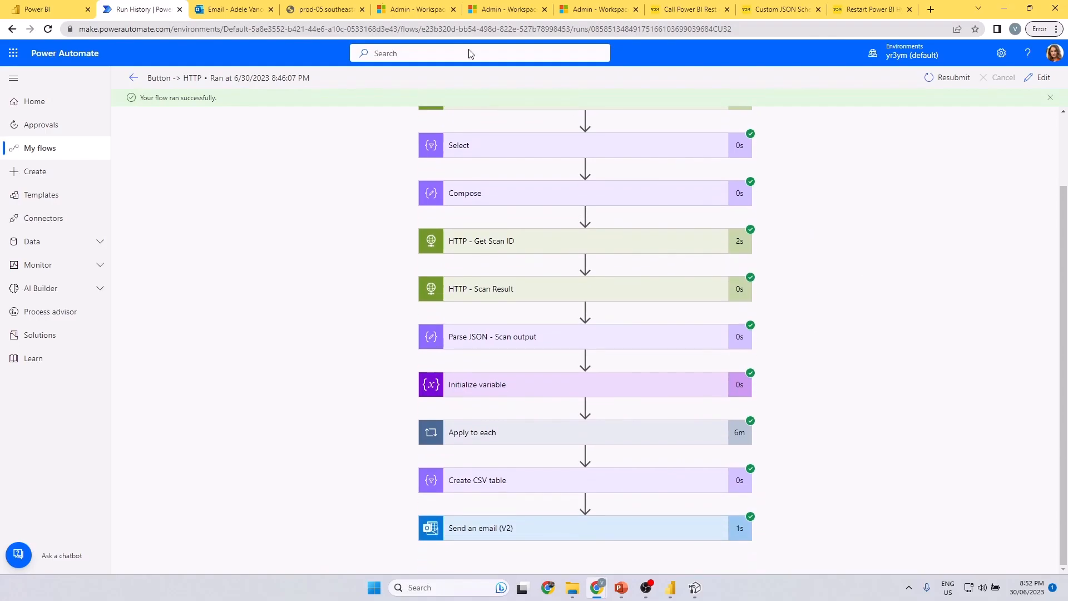
{"action": "left_click", "coordinate": [134, 78]}
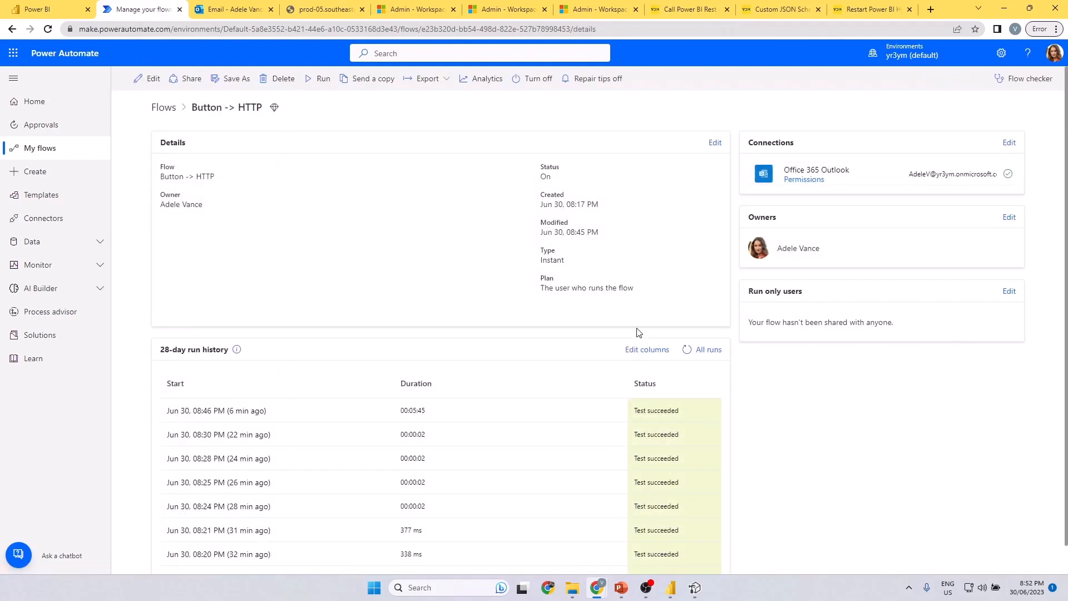
{"action": "left_click_drag", "start_coordinate": [400, 412], "coordinate": [437, 415]}
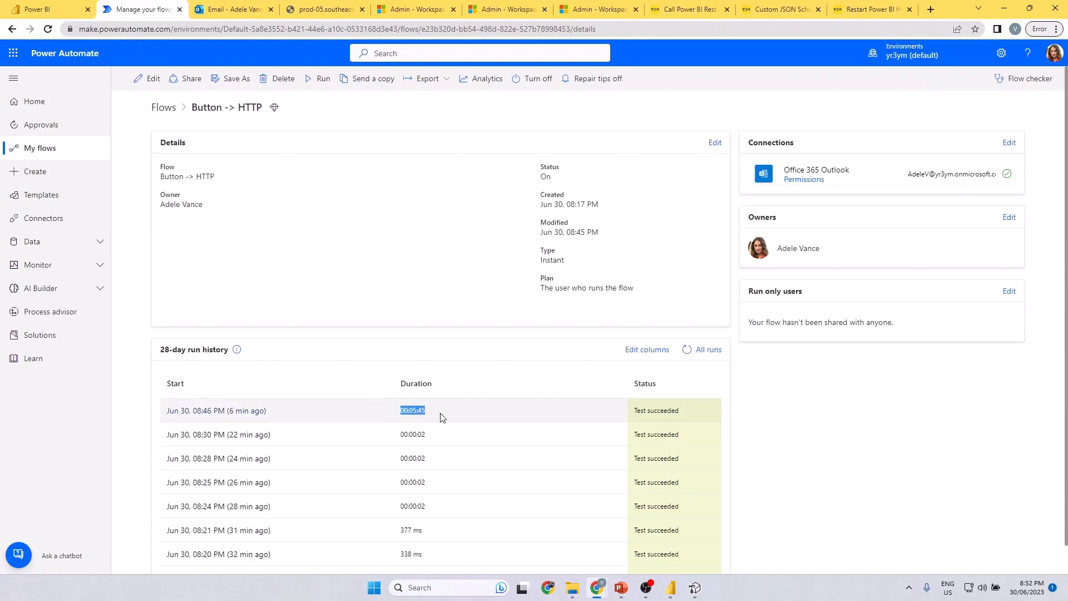
Switch to Outlook, download the All Measures.csv attachment of the Measures Details email and open it in Excel.
{"action": "left_click", "coordinate": [215, 12]}
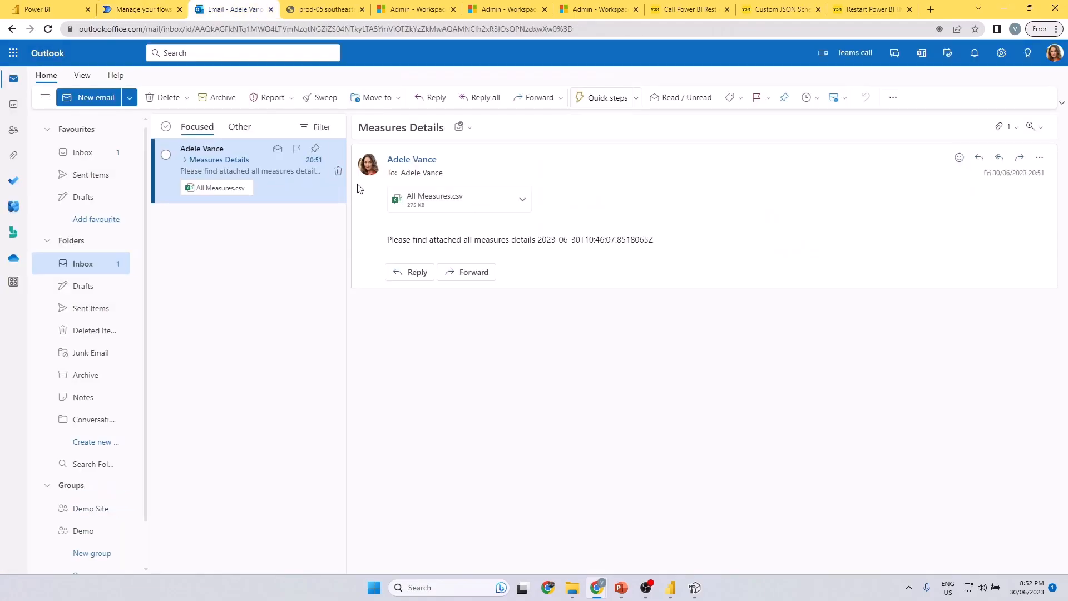
{"action": "left_click", "coordinate": [449, 200]}
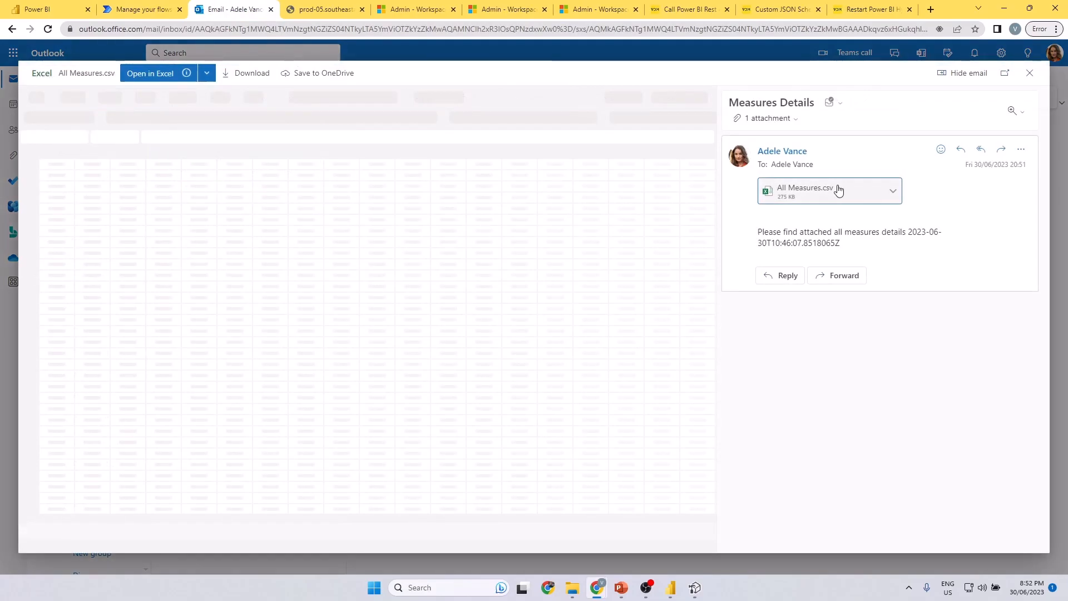
{"action": "left_click", "coordinate": [245, 73]}
{"action": "left_click", "coordinate": [59, 559]}
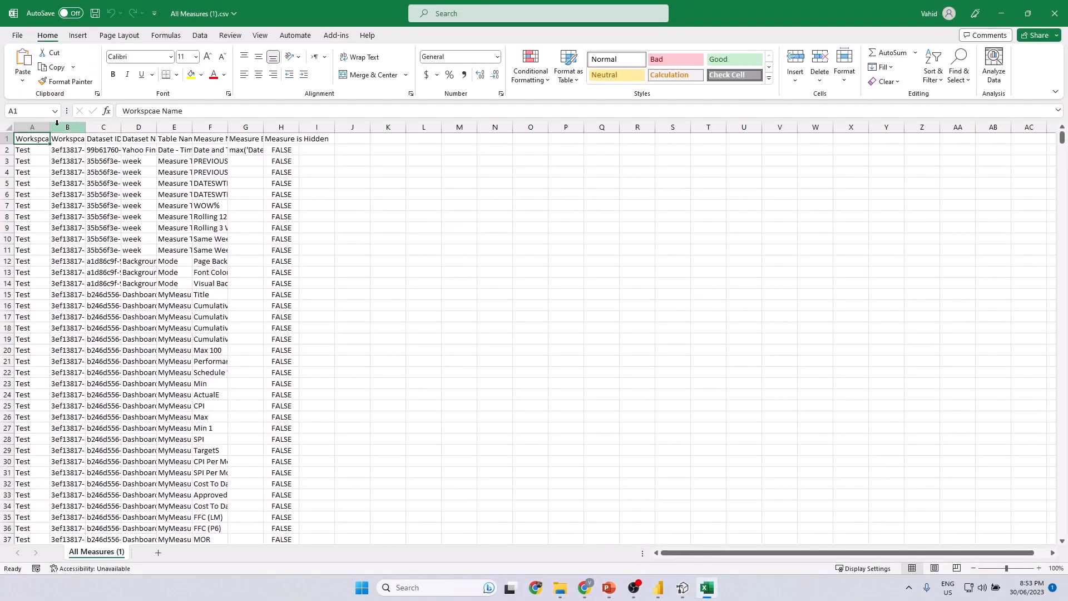
Autofit columns A to H to their contents and add filters to the header row.
{"action": "left_click", "coordinate": [49, 127]}
{"action": "left_click_drag", "start_coordinate": [56, 126], "coordinate": [299, 126]}
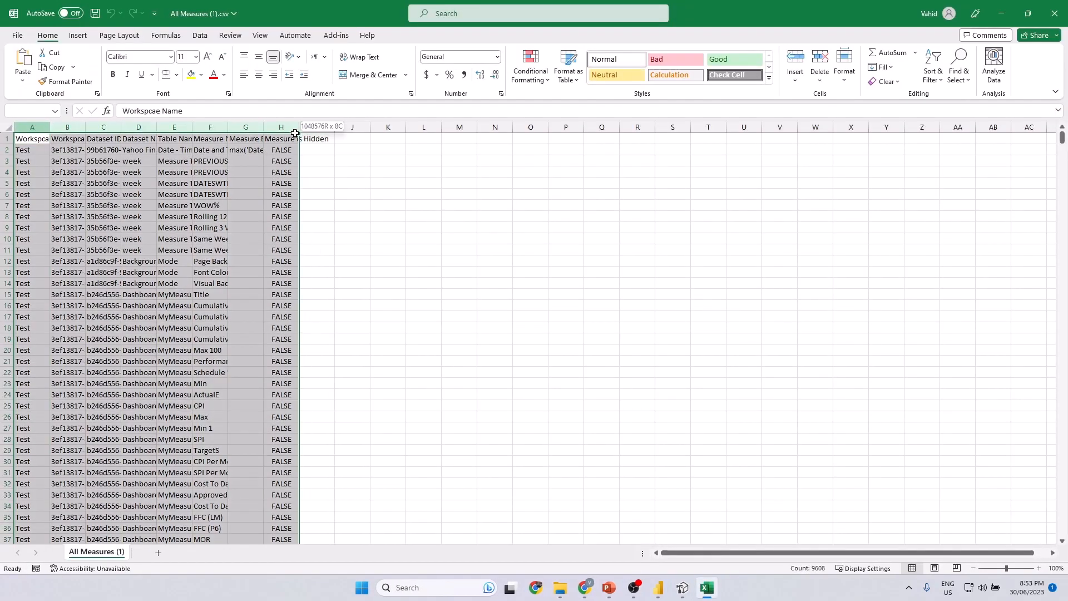
{"action": "double_click", "coordinate": [298, 127]}
{"action": "left_click", "coordinate": [300, 227]}
{"action": "left_click_drag", "start_coordinate": [34, 138], "coordinate": [745, 138]}
{"action": "key", "text": "ctrl+shift+l"}
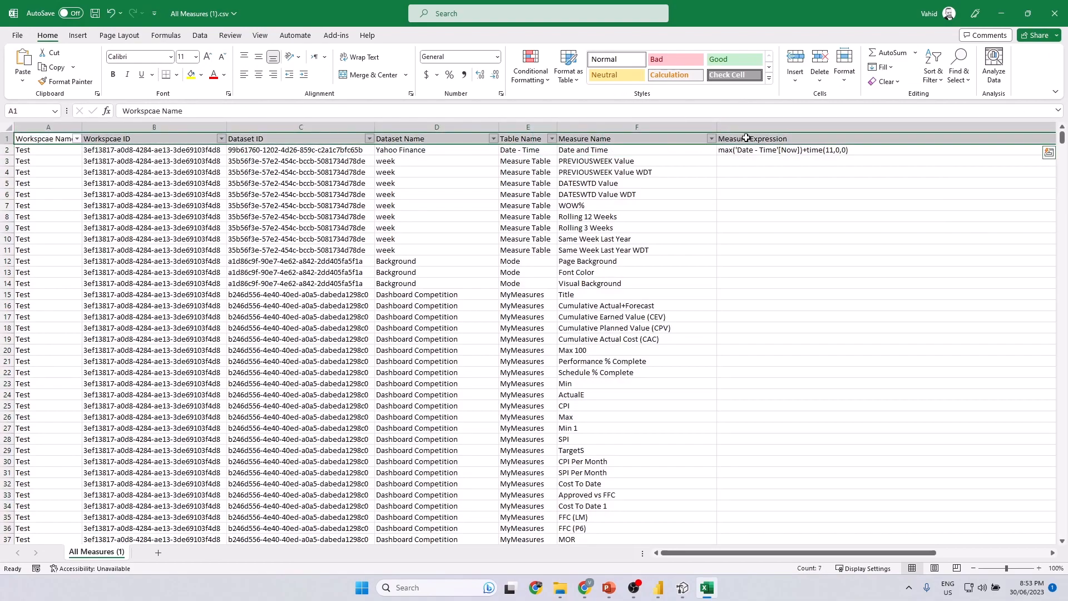
{"action": "left_click", "coordinate": [254, 147]}
Filter the workspace name column to show only Contoso Test.
{"action": "left_click", "coordinate": [77, 138]}
{"action": "left_click", "coordinate": [50, 270]}
{"action": "left_click", "coordinate": [55, 290]}
{"action": "left_click", "coordinate": [78, 372]}
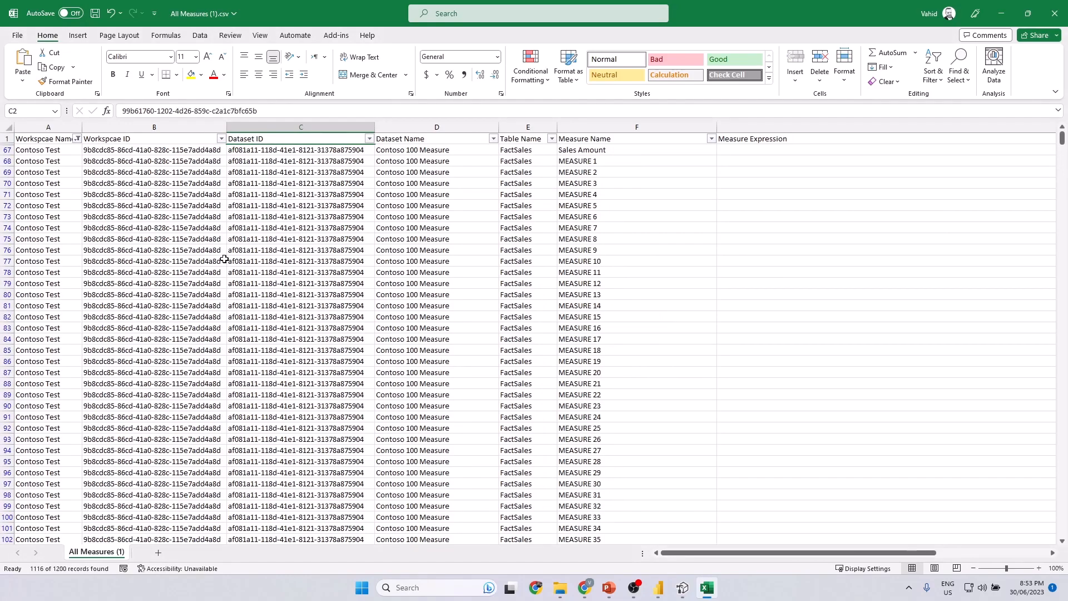
Filter the Dataset Name column to show only Contoso.
{"action": "left_click", "coordinate": [493, 138]}
{"action": "left_click", "coordinate": [410, 271]}
{"action": "left_click", "coordinate": [400, 280]}
{"action": "left_click", "coordinate": [426, 372]}
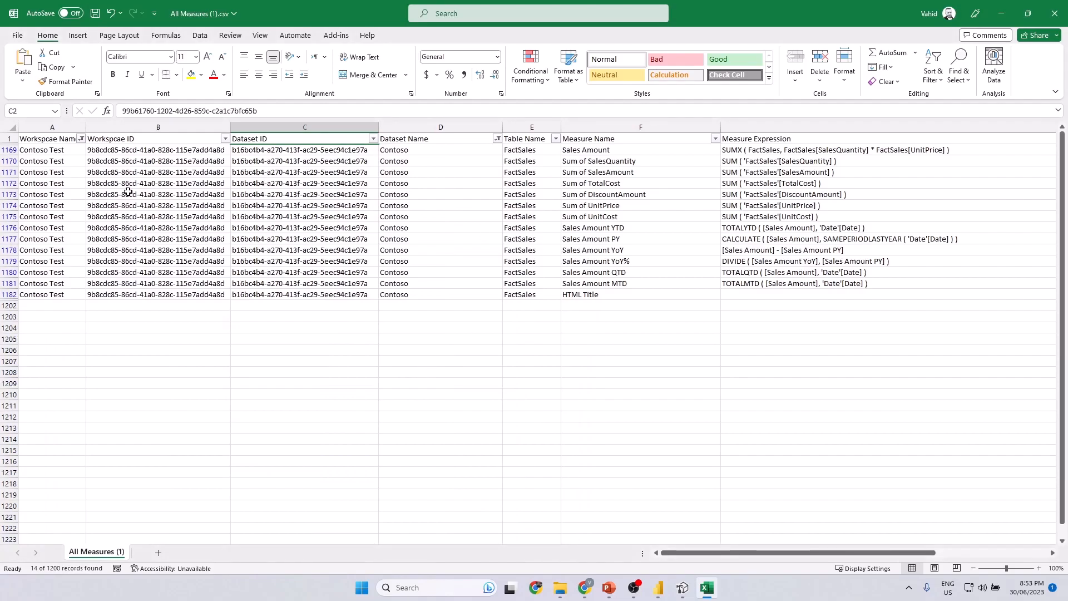
Check measure names such as Sales Amount and Sales Amount YoY against their entries in the Measure Expression column.
{"action": "left_click", "coordinate": [627, 151]}
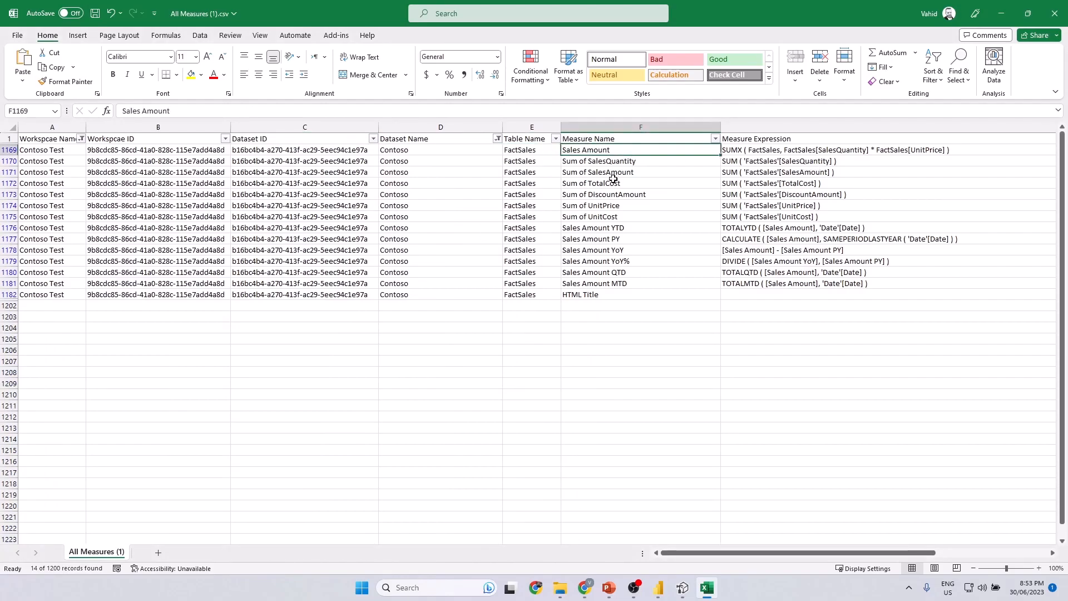
{"action": "left_click", "coordinate": [732, 155]}
{"action": "left_click", "coordinate": [621, 175]}
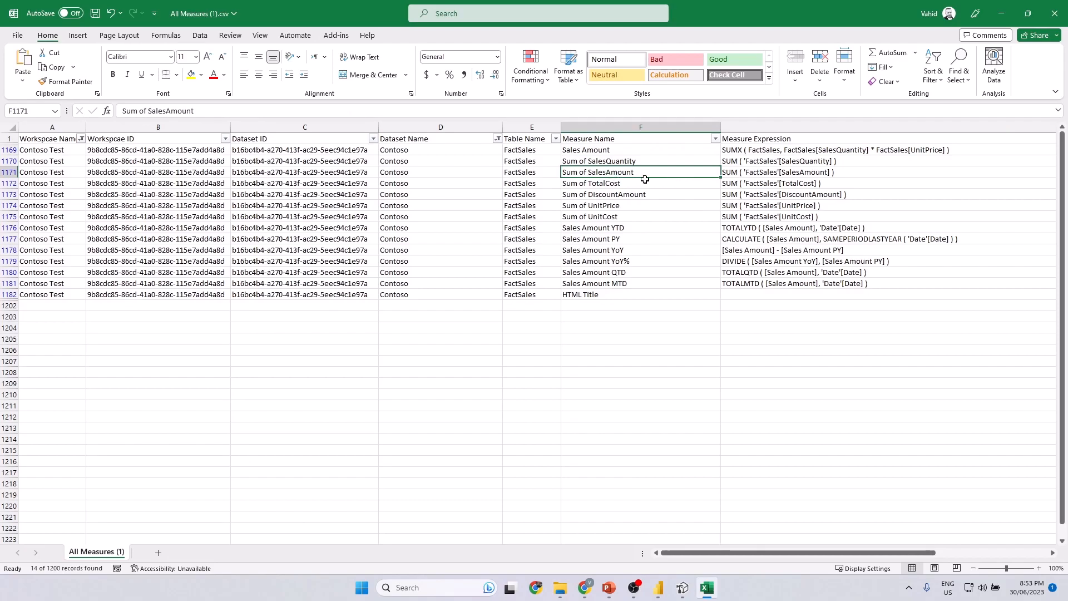
{"action": "left_click", "coordinate": [779, 162]}
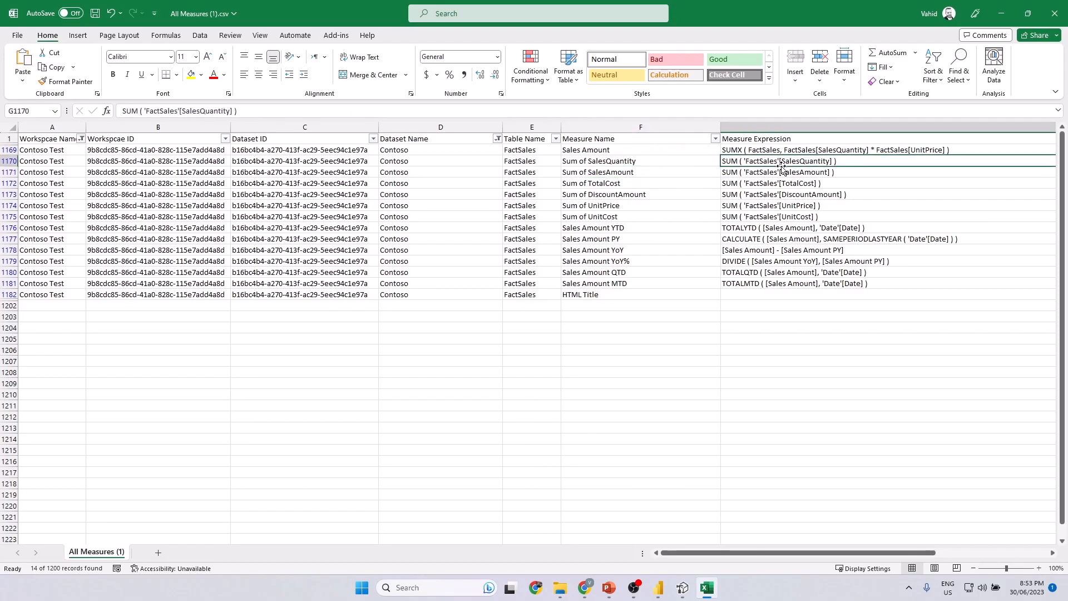
{"action": "left_click", "coordinate": [641, 249]}
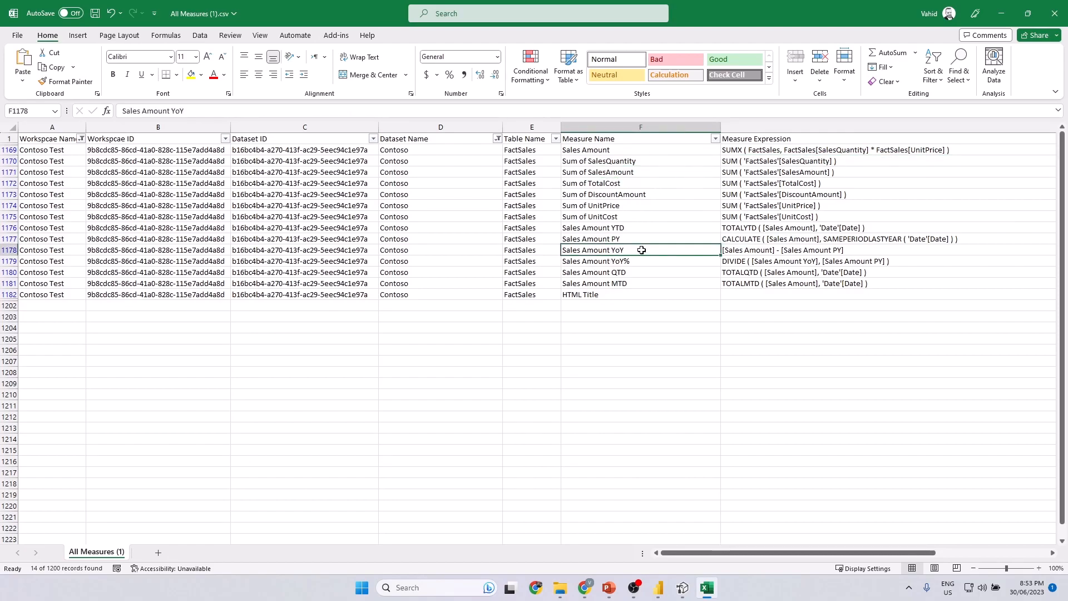
{"action": "left_click", "coordinate": [776, 250]}
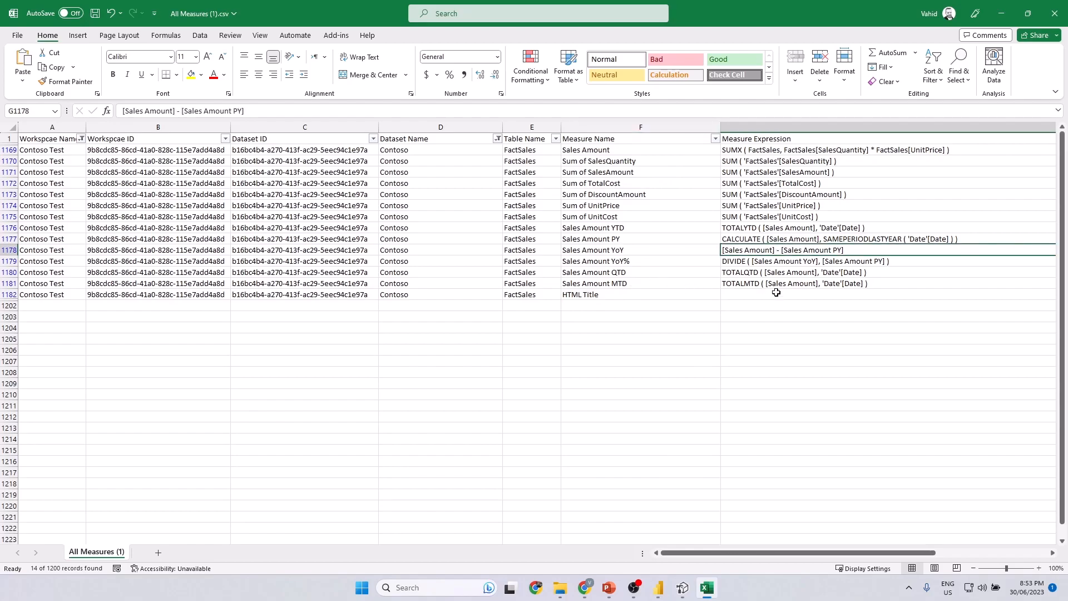
Wrap the text of the HTML Title measure's expression cell and read the full expression.
{"action": "left_click_drag", "start_coordinate": [742, 552], "coordinate": [847, 552]}
{"action": "left_click", "coordinate": [679, 293]}
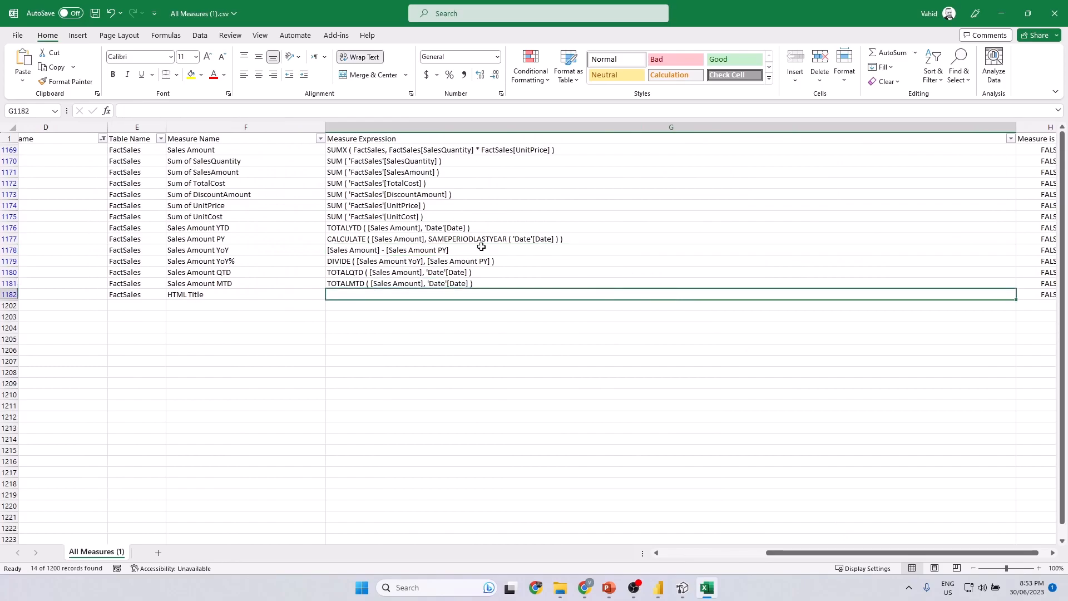
{"action": "left_click", "coordinate": [354, 58]}
{"action": "left_click", "coordinate": [354, 57]}
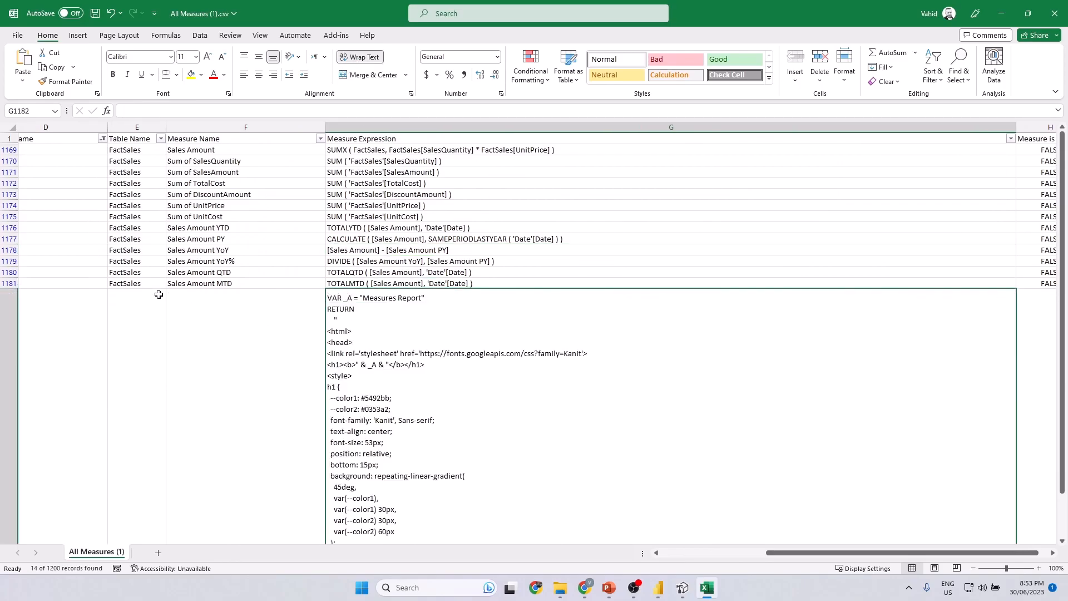
{"action": "scroll", "coordinate": [418, 334], "scroll_direction": "down", "scroll_amount": 3}
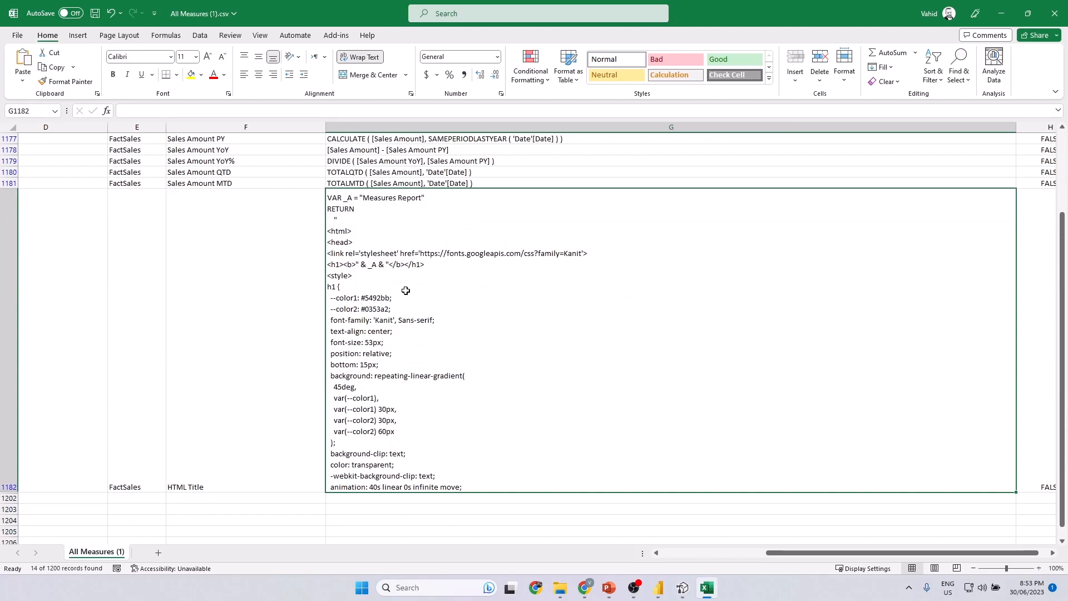
Set the font size of the HTML Title expression cell to 10 and review the filtered measure rows.
{"action": "triple_click", "coordinate": [209, 59]}
{"action": "triple_click", "coordinate": [210, 59]}
{"action": "left_click", "coordinate": [221, 58]}
{"action": "left_click", "coordinate": [221, 58]}
{"action": "left_click", "coordinate": [221, 58]}
{"action": "left_click", "coordinate": [221, 58]}
{"action": "left_click", "coordinate": [221, 59]}
{"action": "left_click", "coordinate": [221, 58]}
{"action": "left_click", "coordinate": [222, 58]}
{"action": "left_click", "coordinate": [221, 59]}
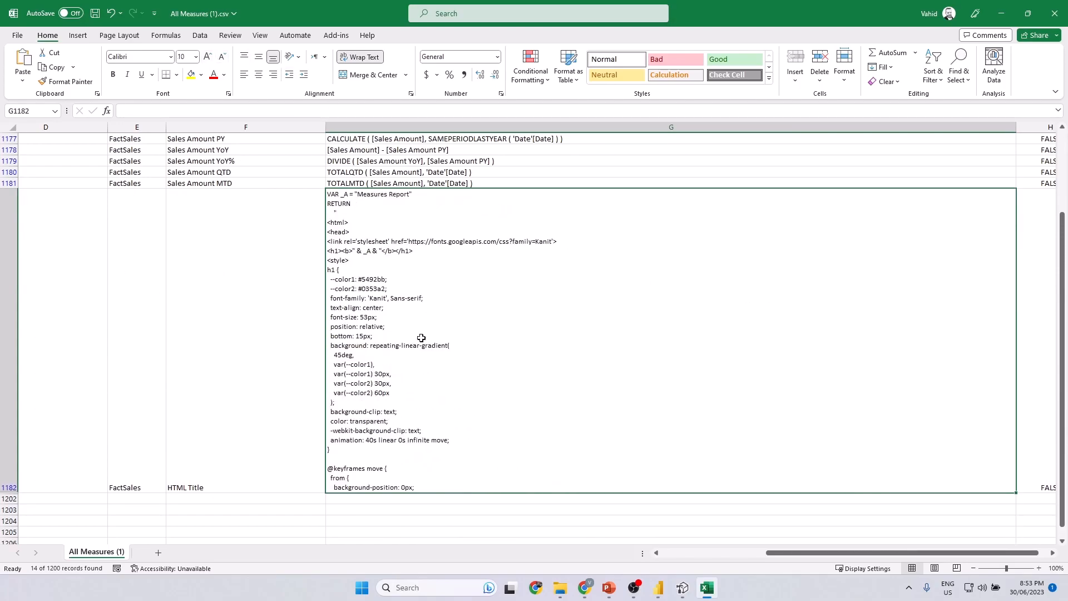
{"action": "scroll", "coordinate": [369, 375], "scroll_direction": "left", "scroll_amount": 3}
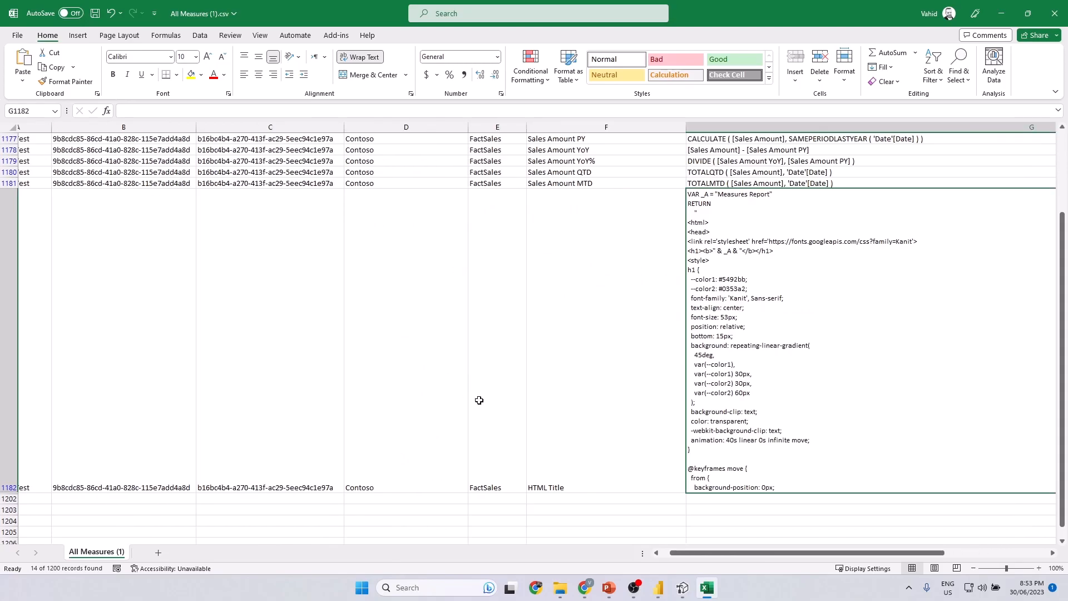
{"action": "scroll", "coordinate": [556, 423], "scroll_direction": "up", "scroll_amount": 1}
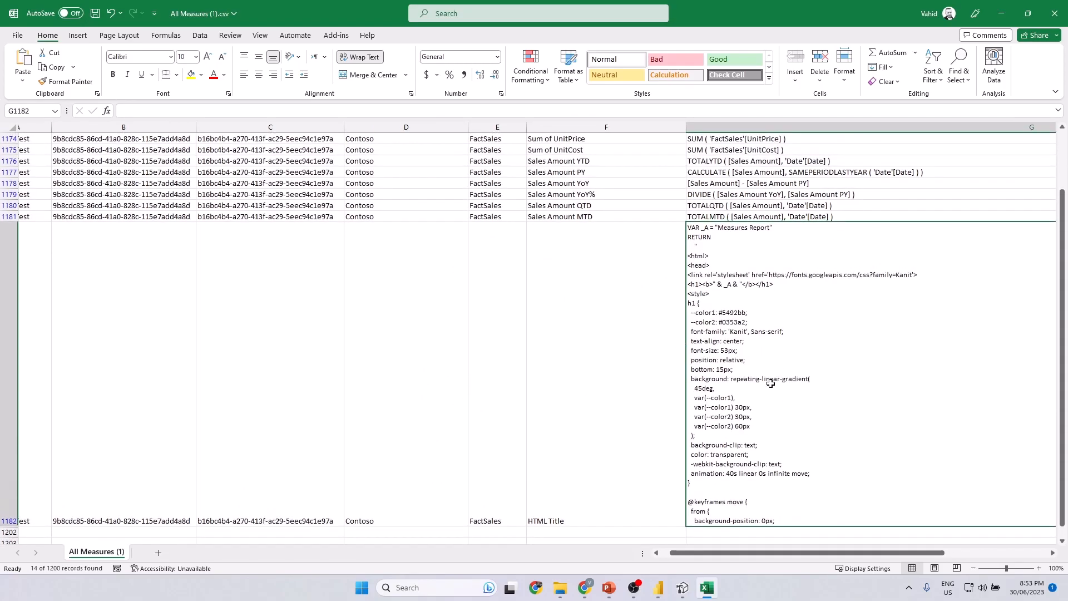
{"action": "scroll", "coordinate": [770, 383], "scroll_direction": "up", "scroll_amount": 2}
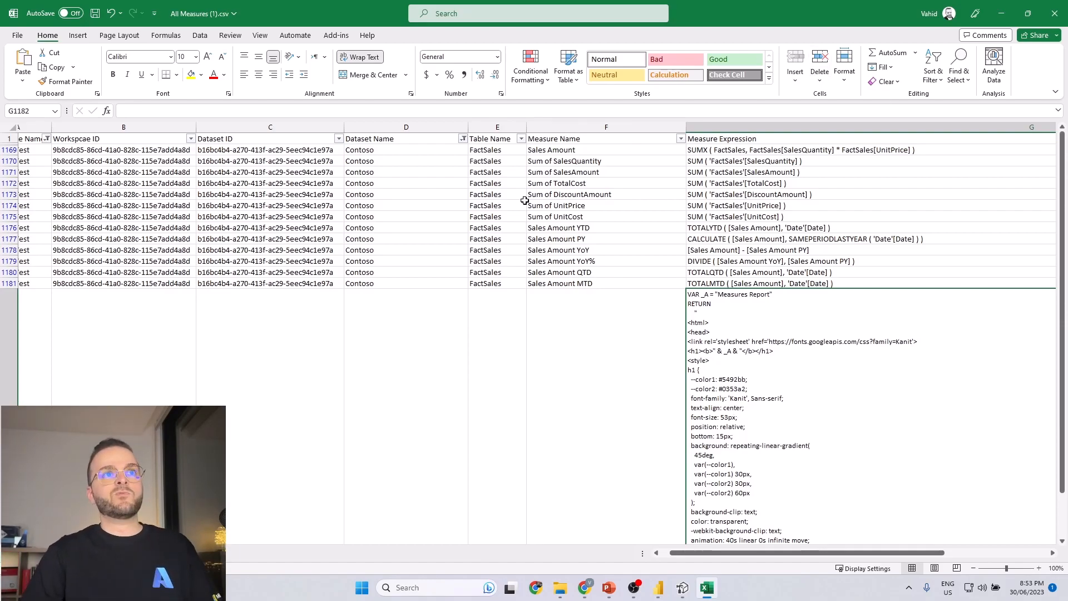
Close the downloaded CSV workbook without saving the changes and exit the email attachment preview.
{"action": "left_click", "coordinate": [1052, 24]}
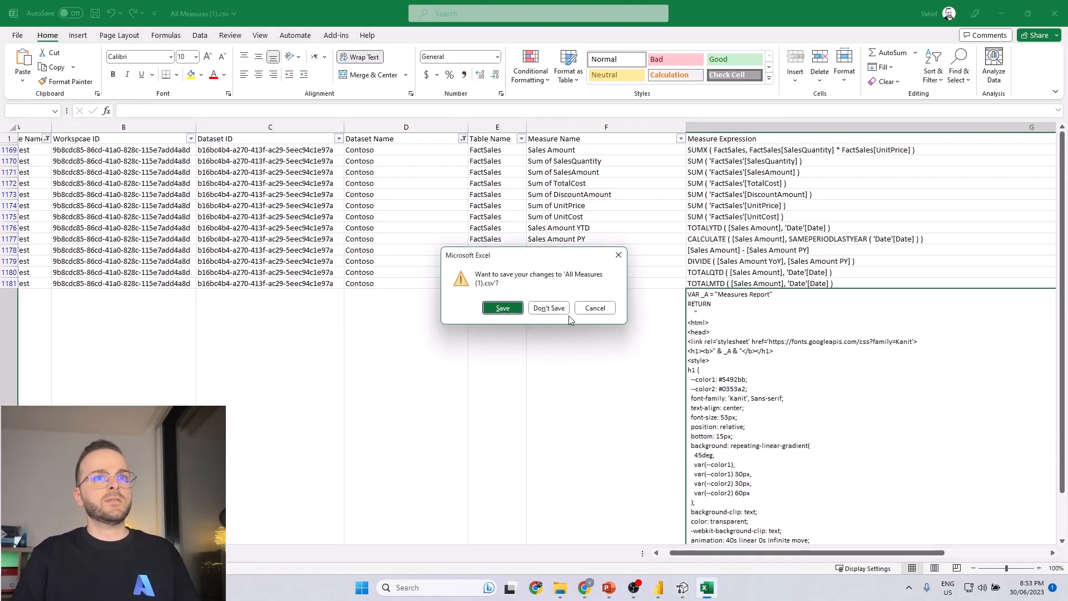
{"action": "left_click", "coordinate": [548, 307]}
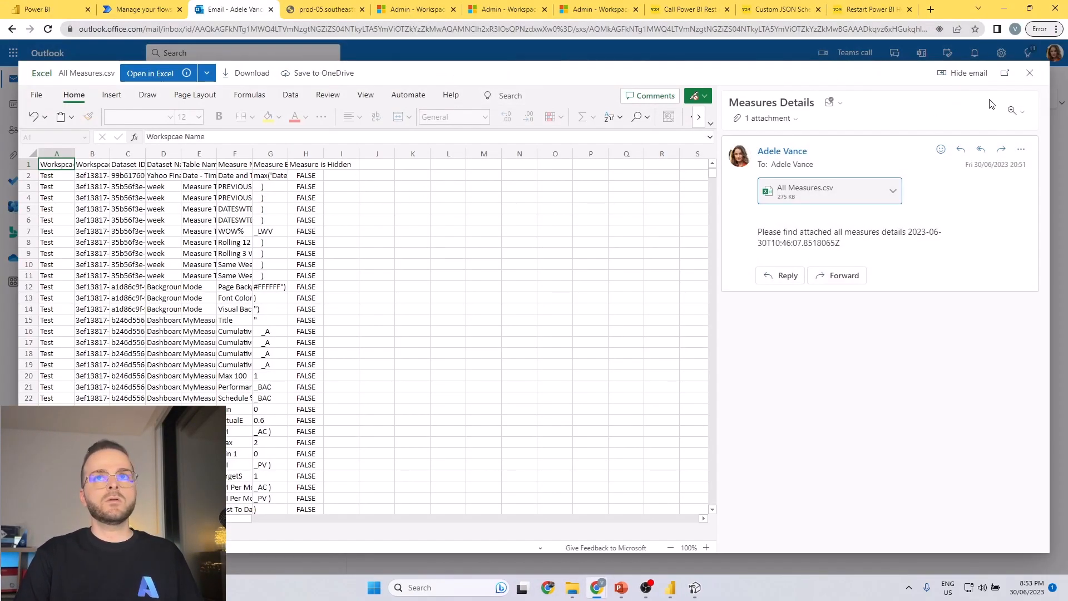
{"action": "key", "text": "Escape"}
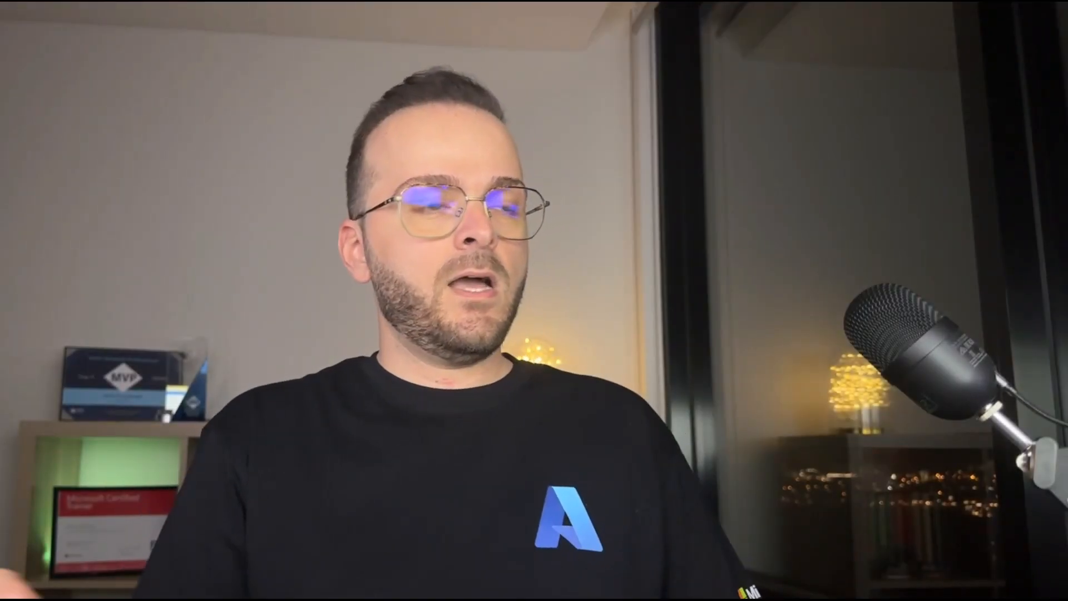